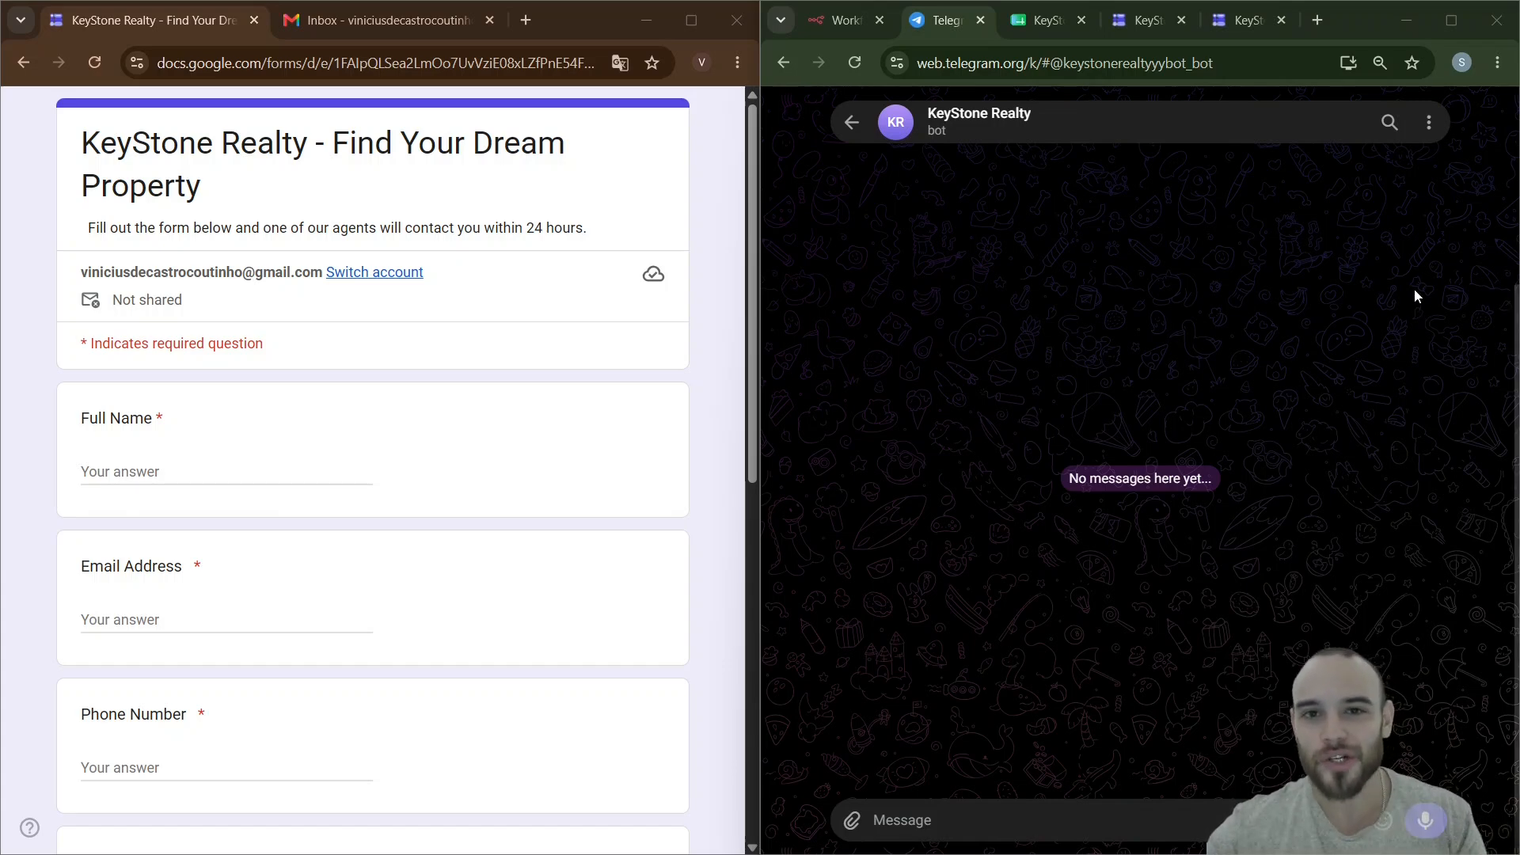
# - Enter the lead's full name, email address and phone number in the form
pyautogui.click(233, 473)
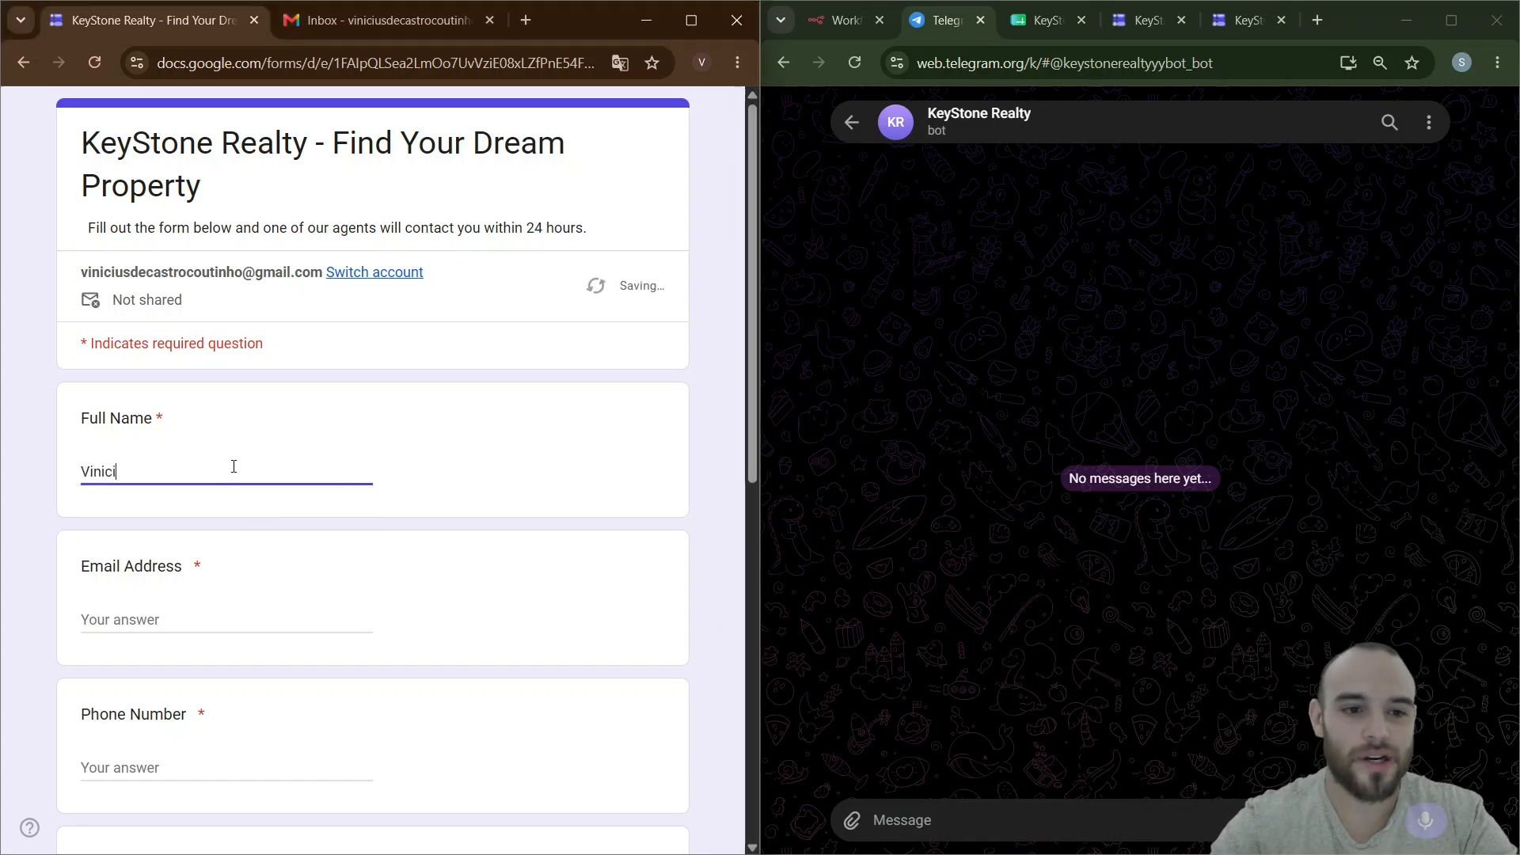
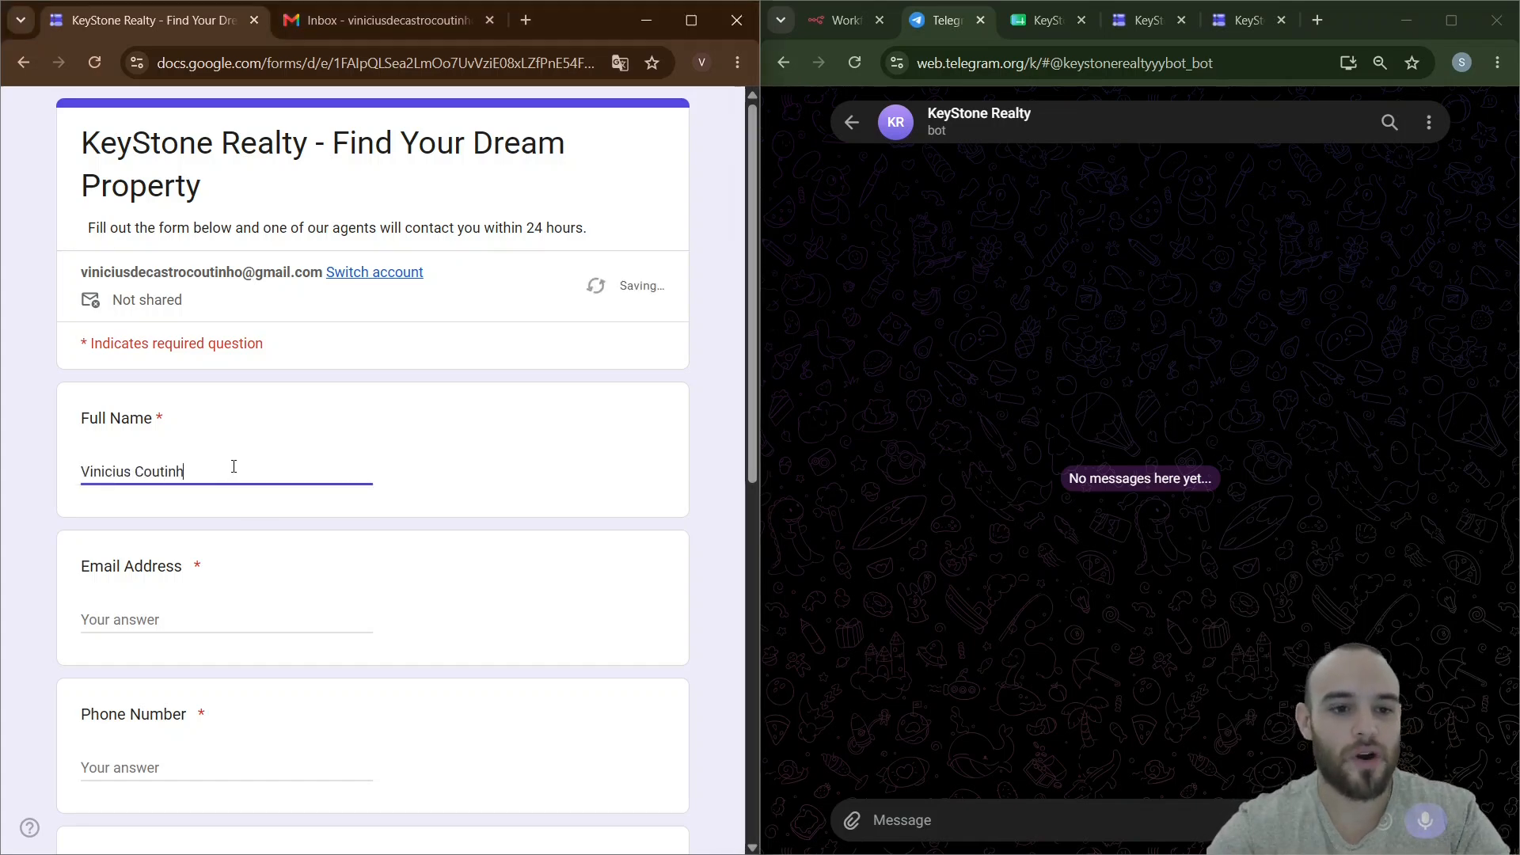
pyautogui.press('Tab')
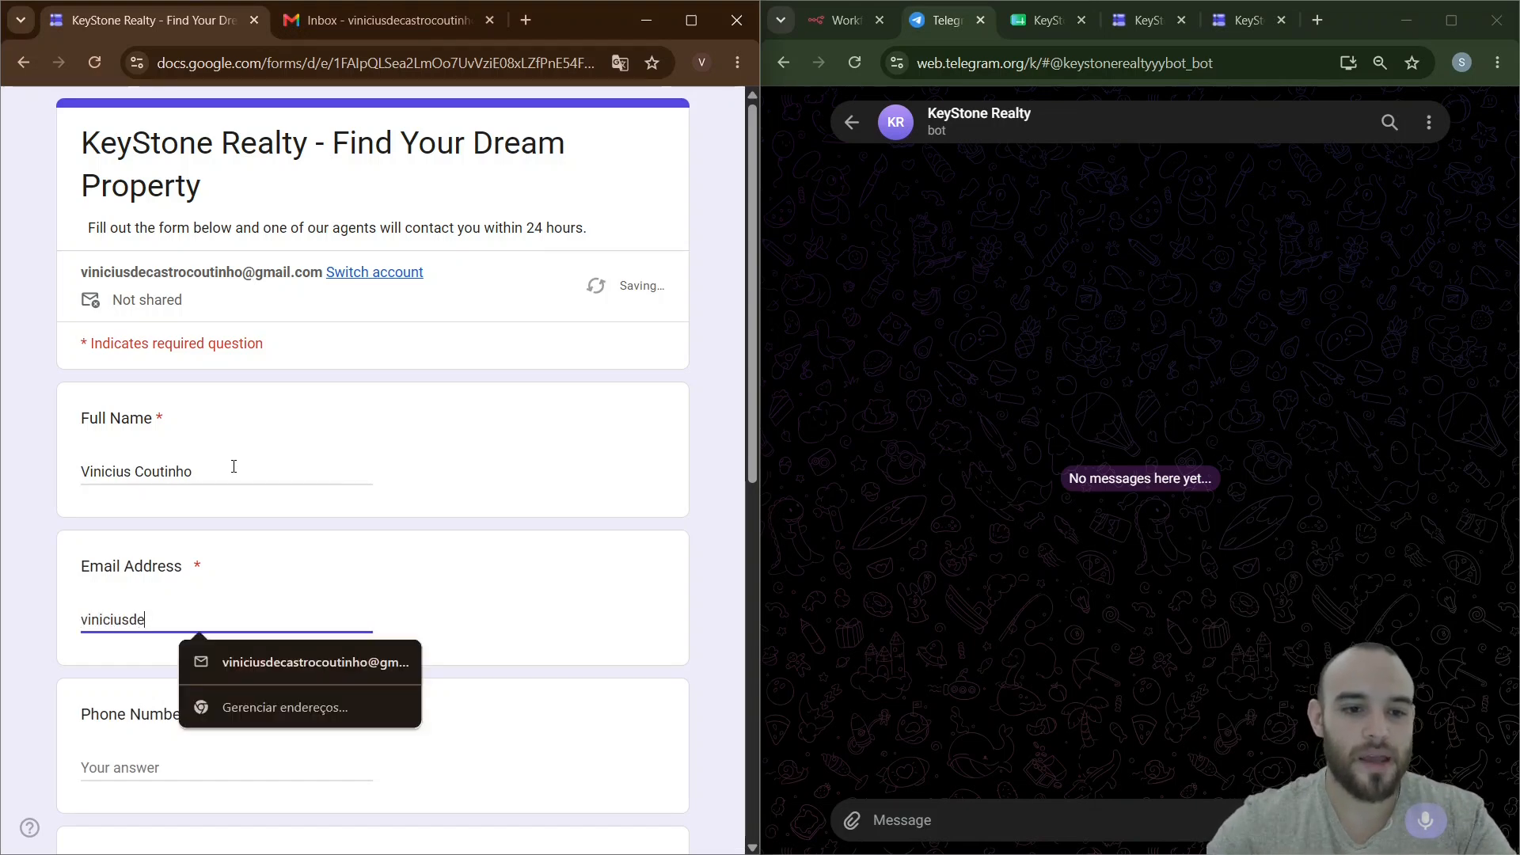
pyautogui.click(283, 668)
pyautogui.click(230, 764)
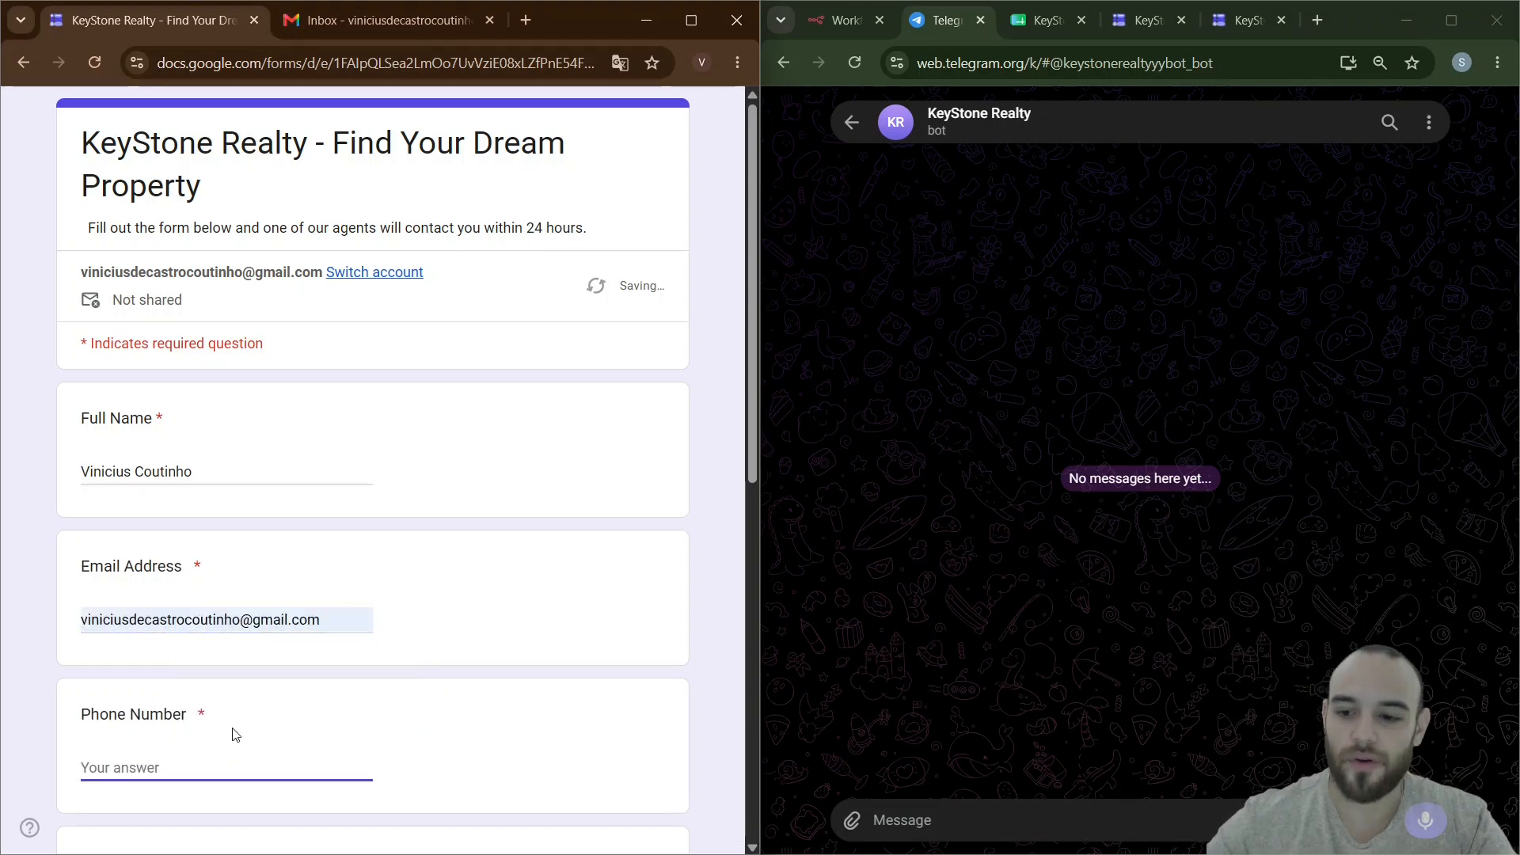
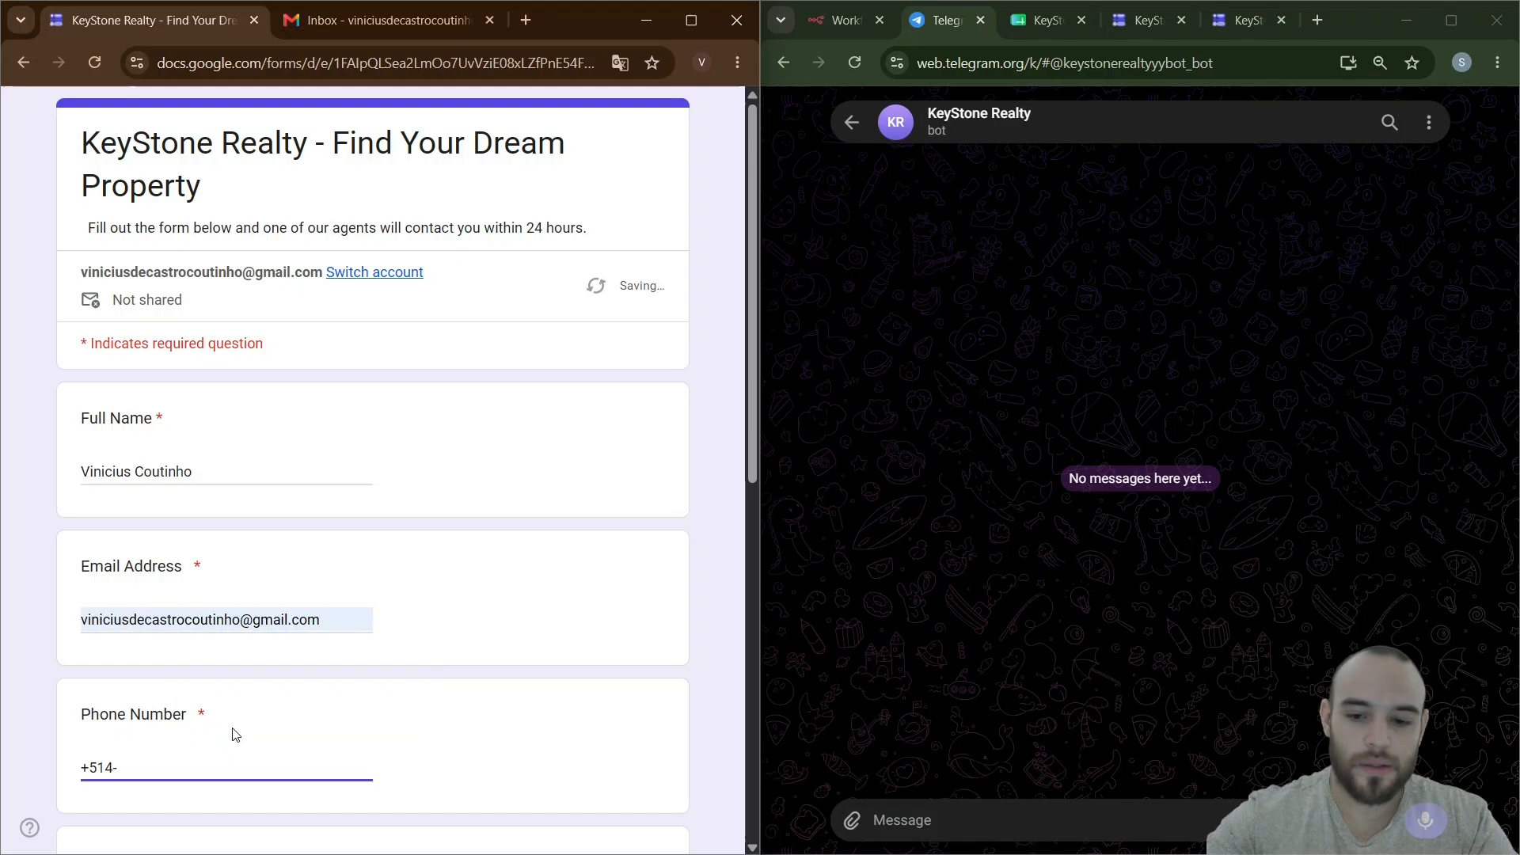
# - Answer Rent, Orlando and Apartment, then submit the form
pyautogui.scroll(-3, 323, 716)
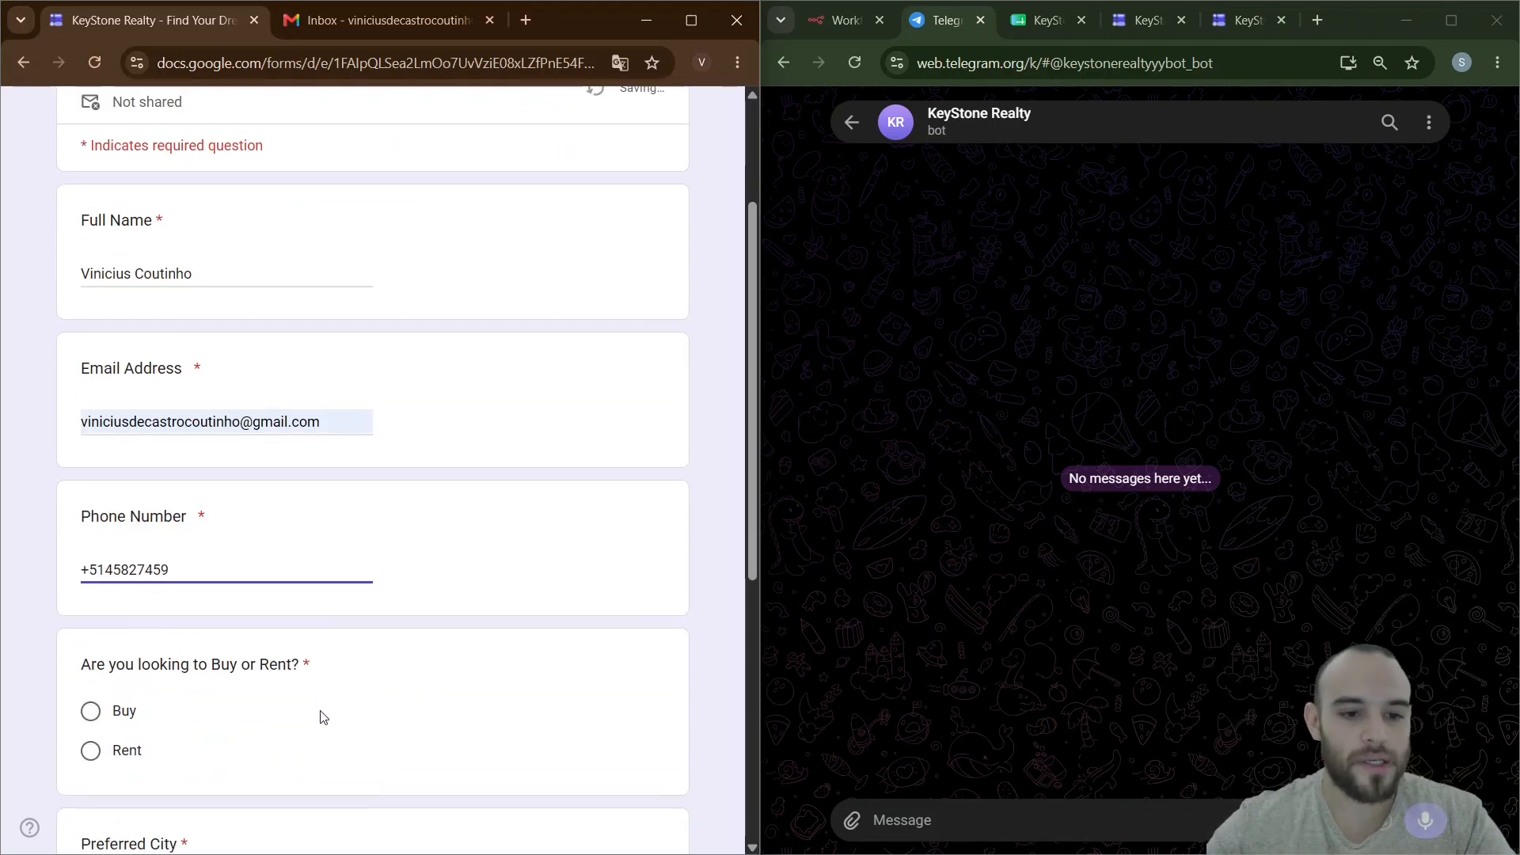
pyautogui.scroll(-1, 315, 600)
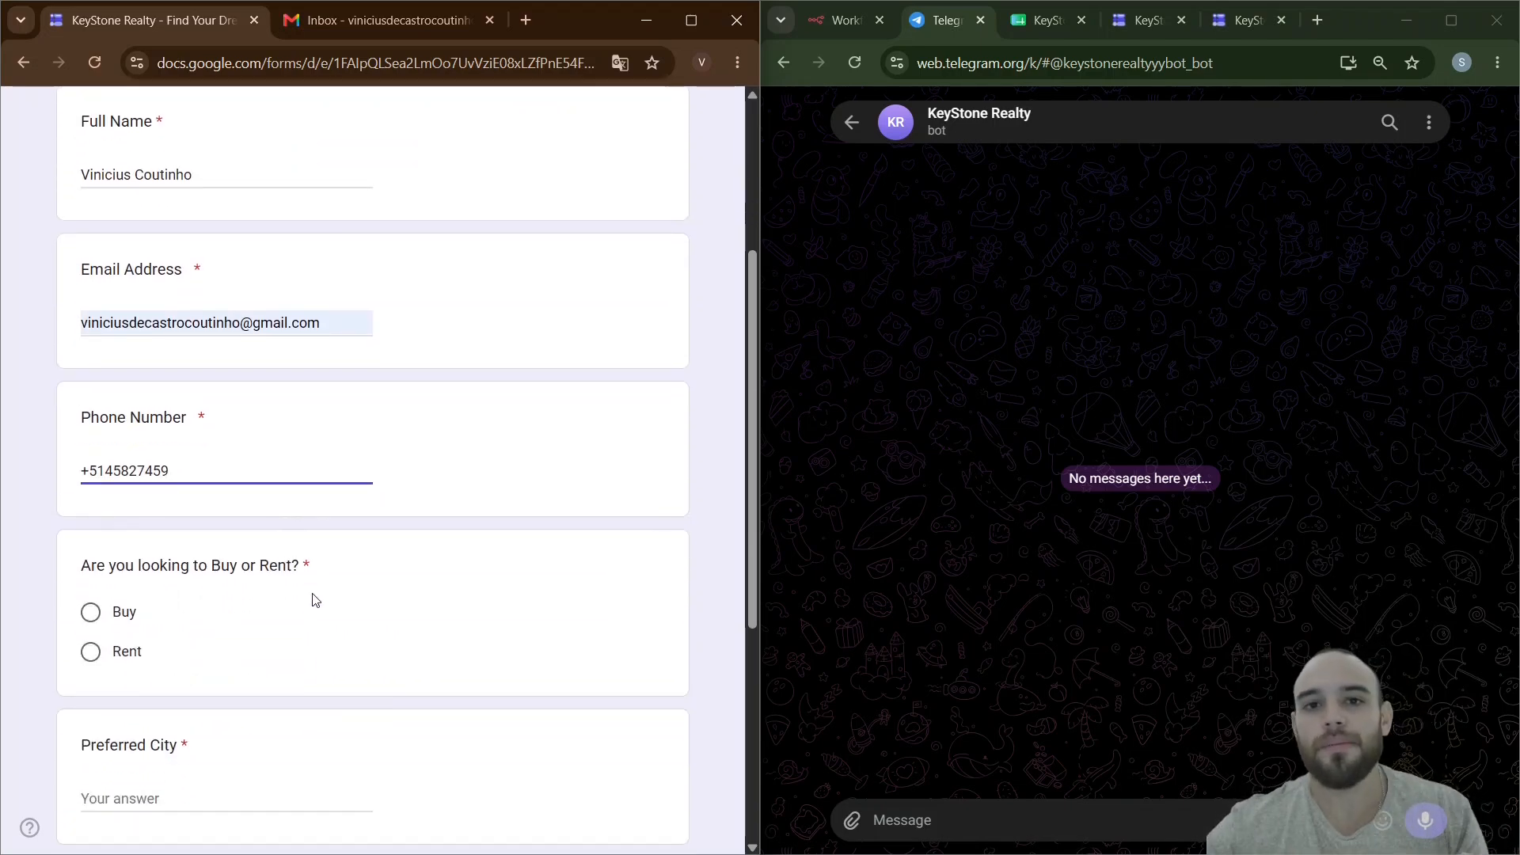
pyautogui.scroll(2, 315, 600)
pyautogui.scroll(1, 315, 599)
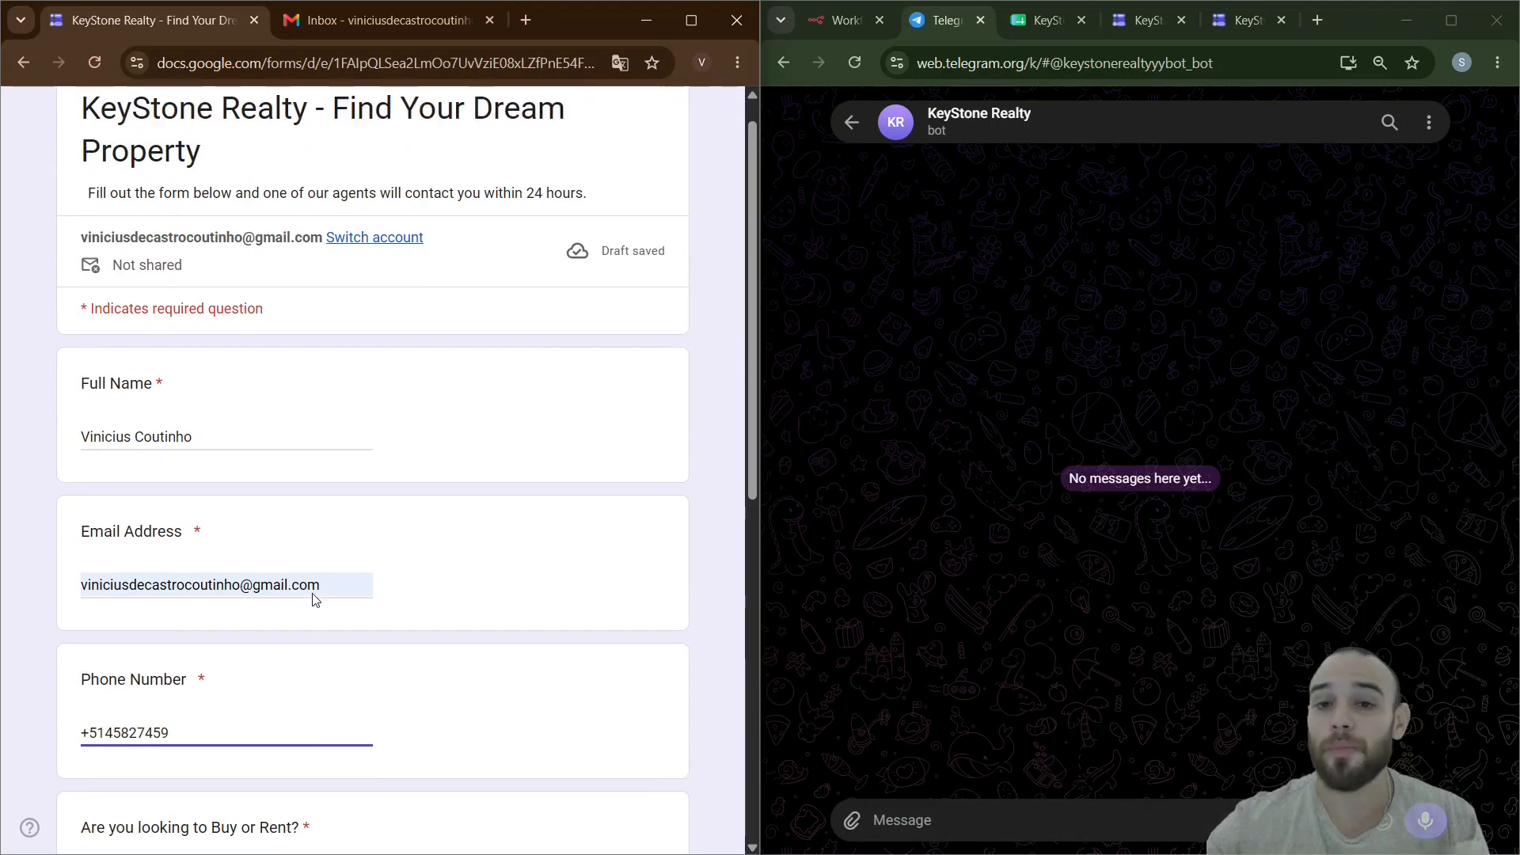
pyautogui.scroll(-4, 315, 600)
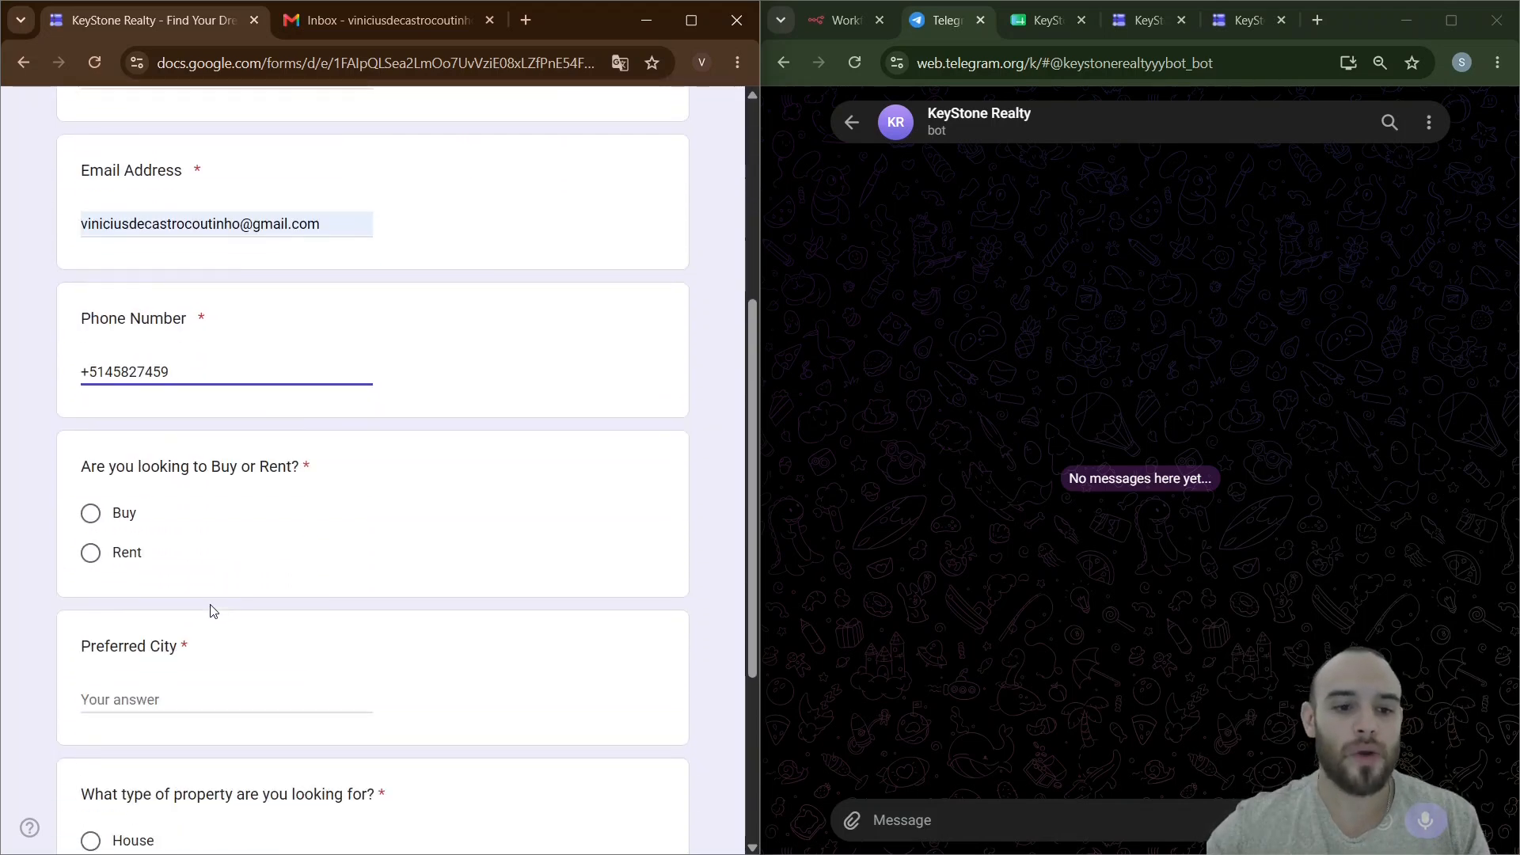
pyautogui.click(94, 557)
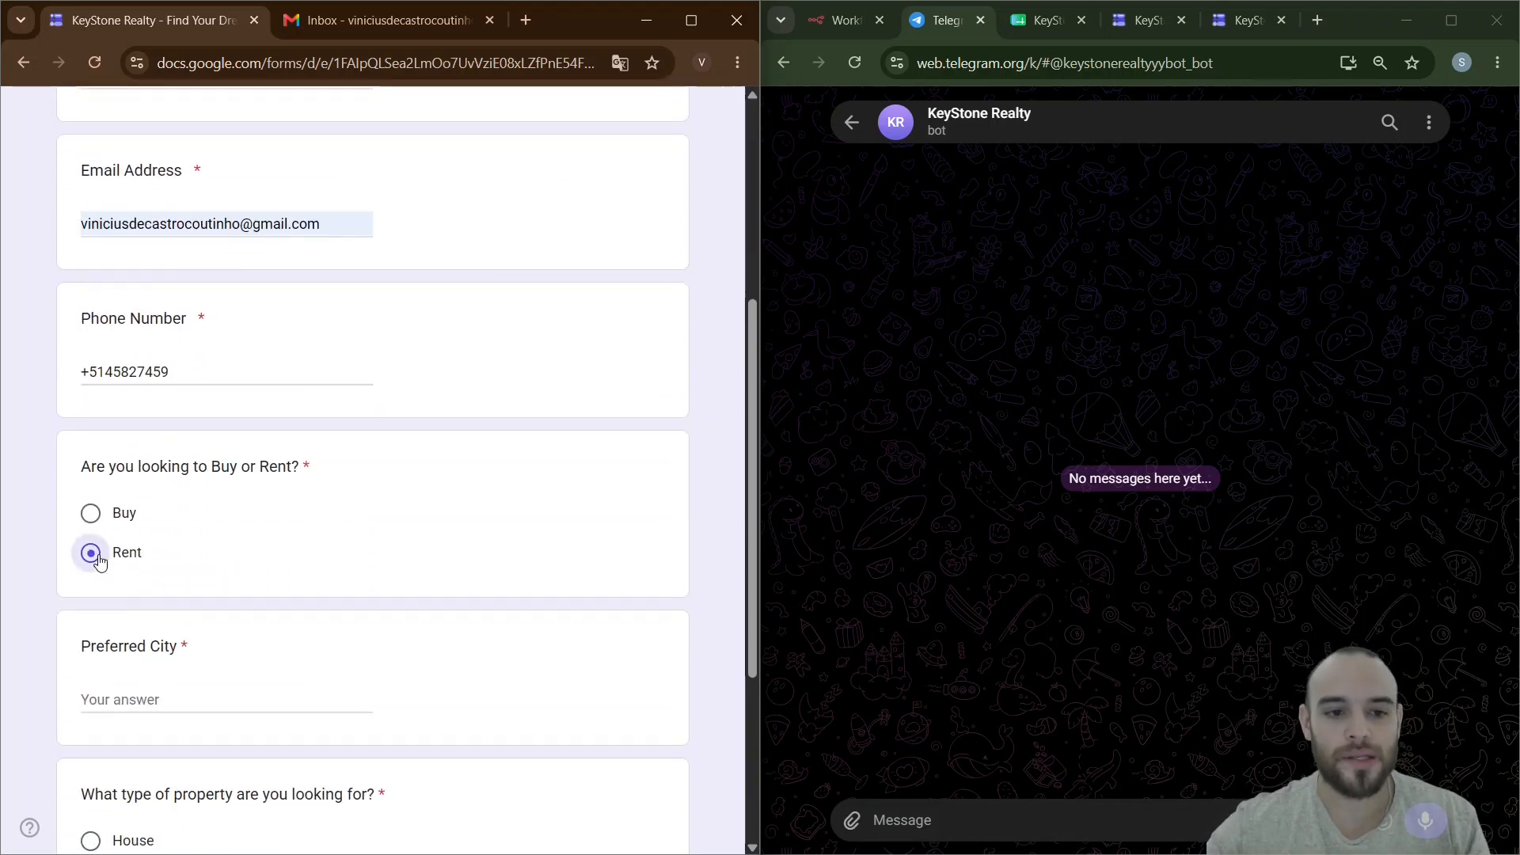
pyautogui.click(151, 701)
pyautogui.write('Orlando')
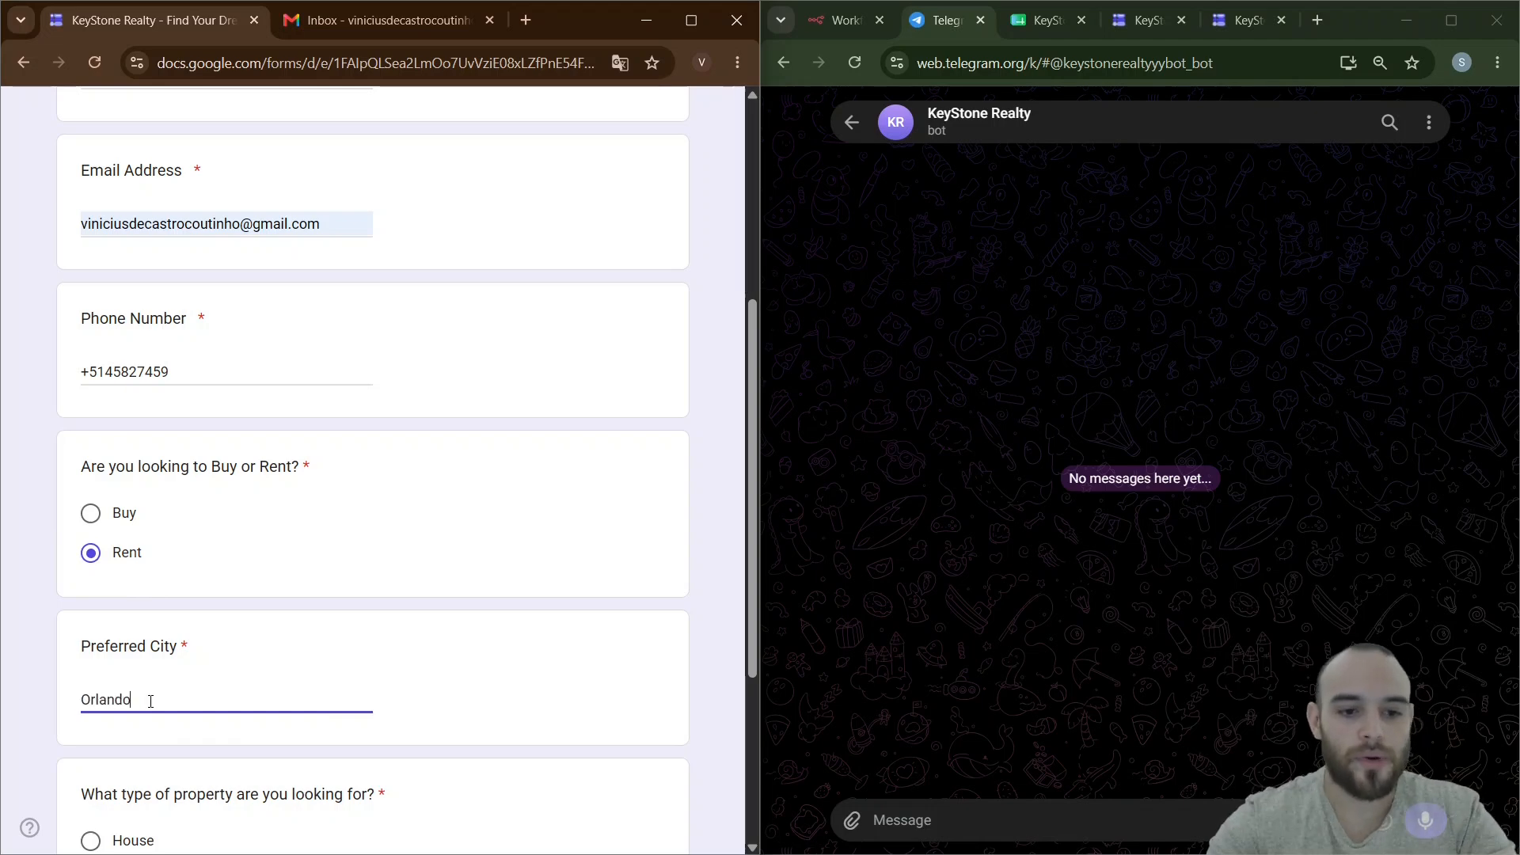
pyautogui.scroll(-2, 137, 693)
pyautogui.click(91, 682)
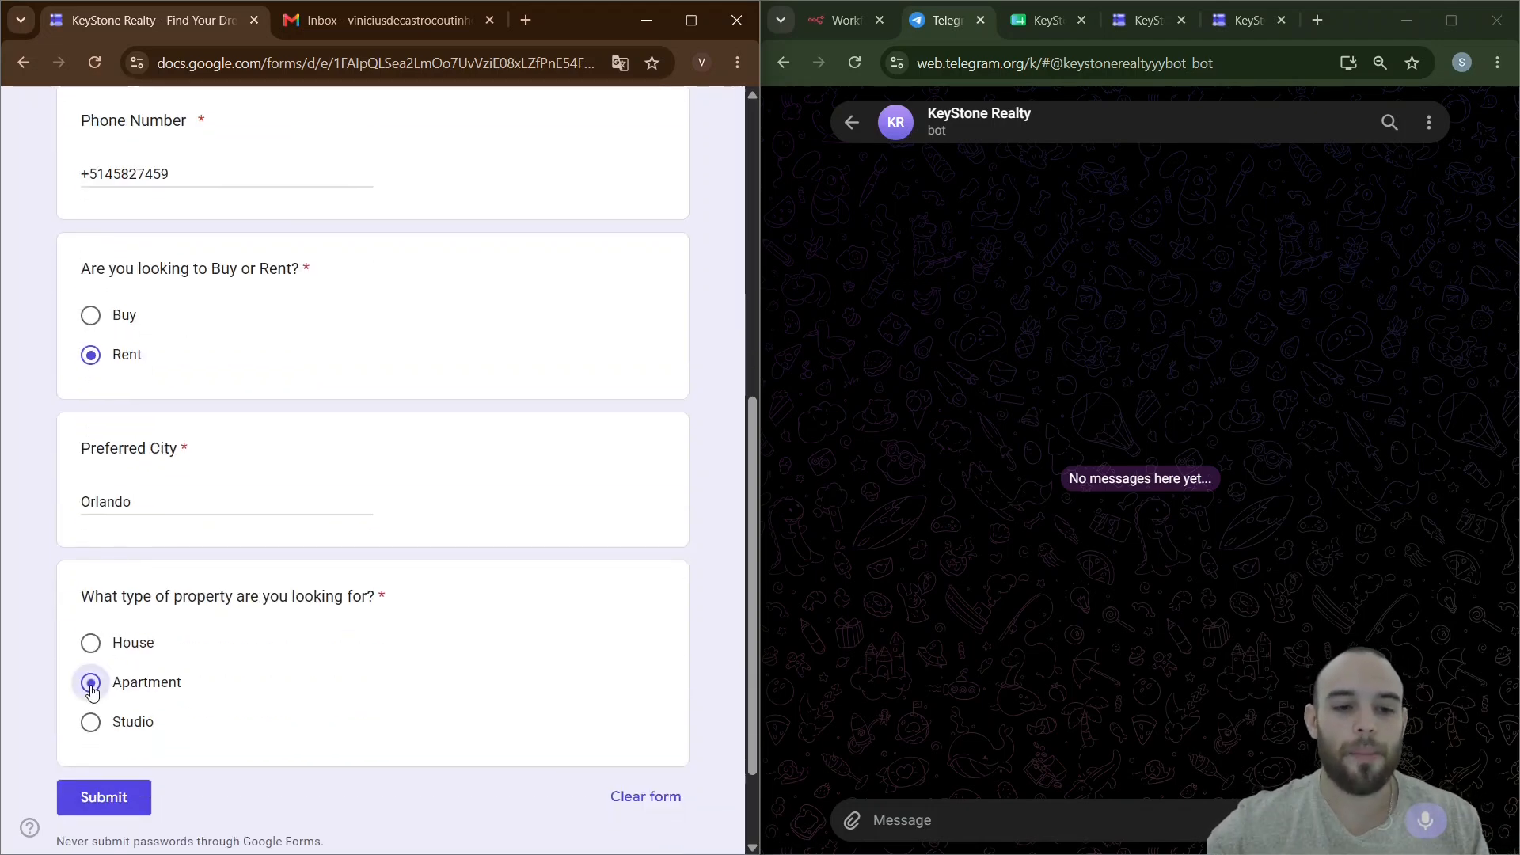
pyautogui.click(129, 802)
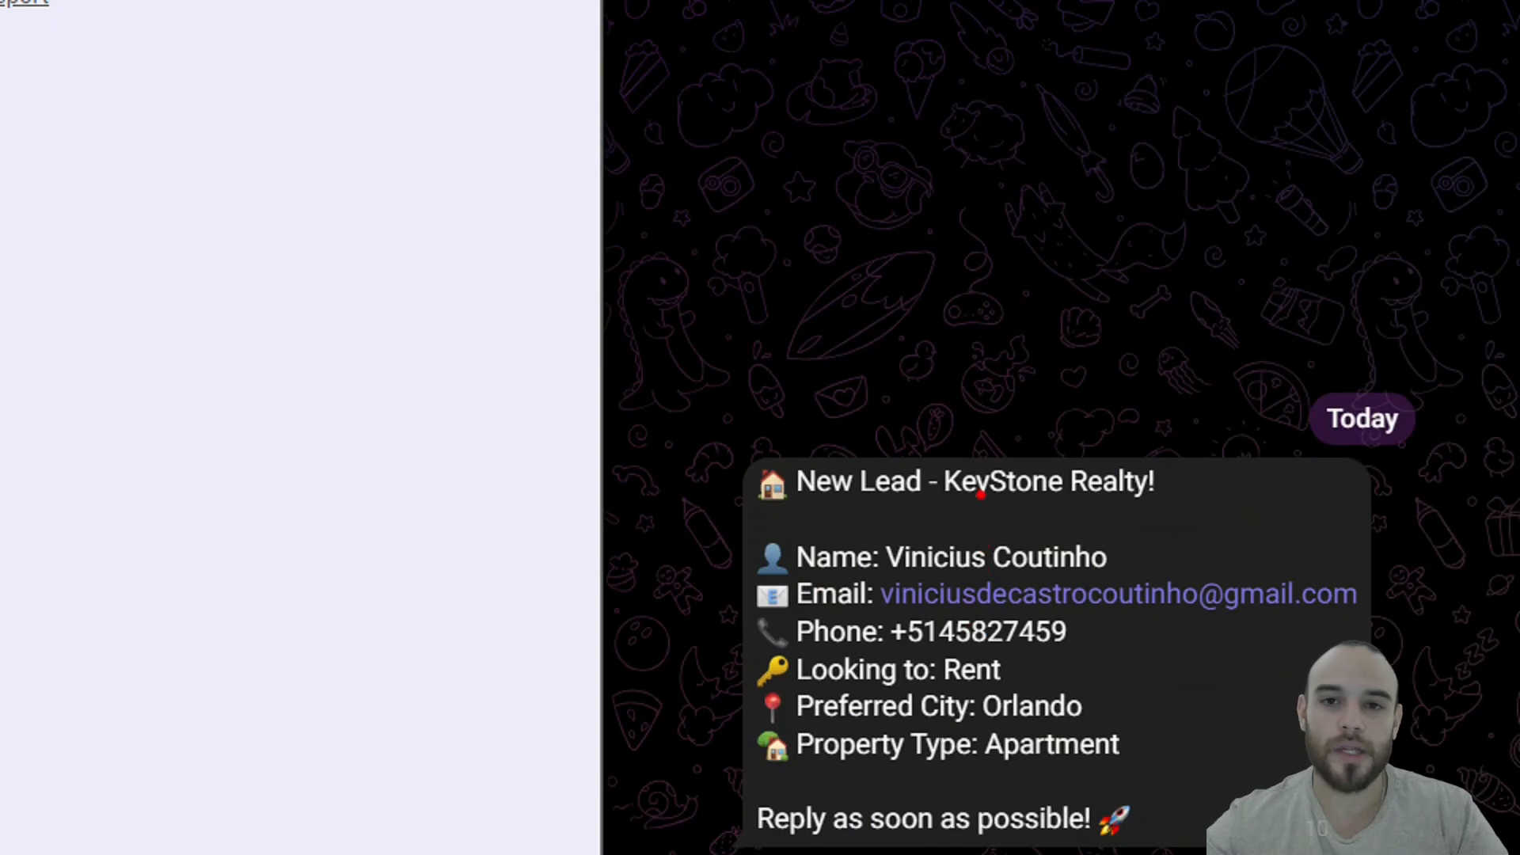
# - Check the Telegram bot chat for the New Lead alert showing Rent, Orlando and Apartment
pyautogui.moveTo(981, 492); pyautogui.dragTo(1021, 568)
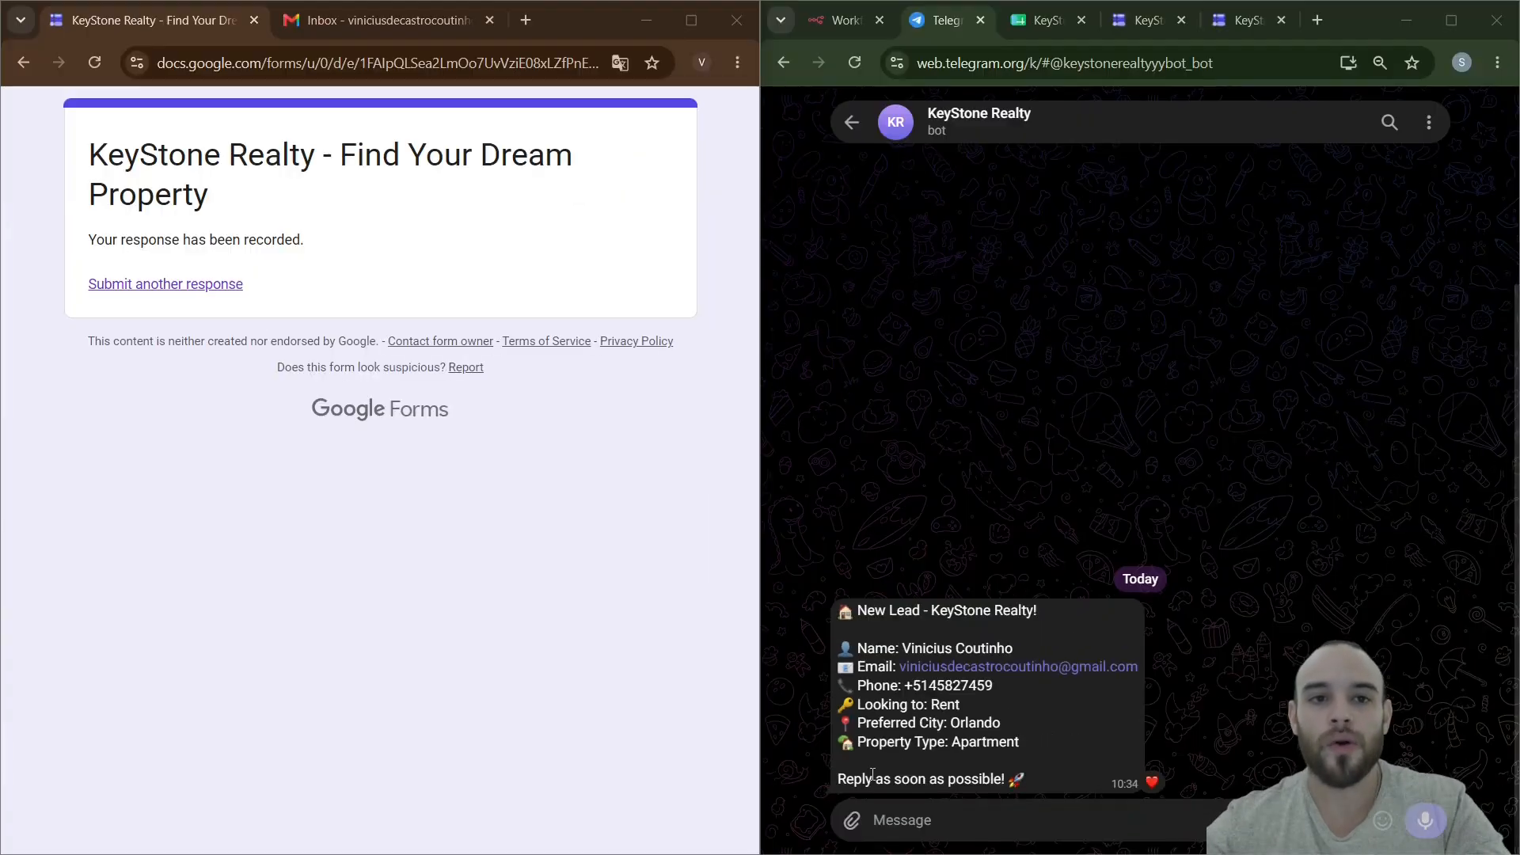
# - Open the 'Thank you for contacting KeyStone Realty' email in Gmail, then return to n8n
pyautogui.click(391, 40)
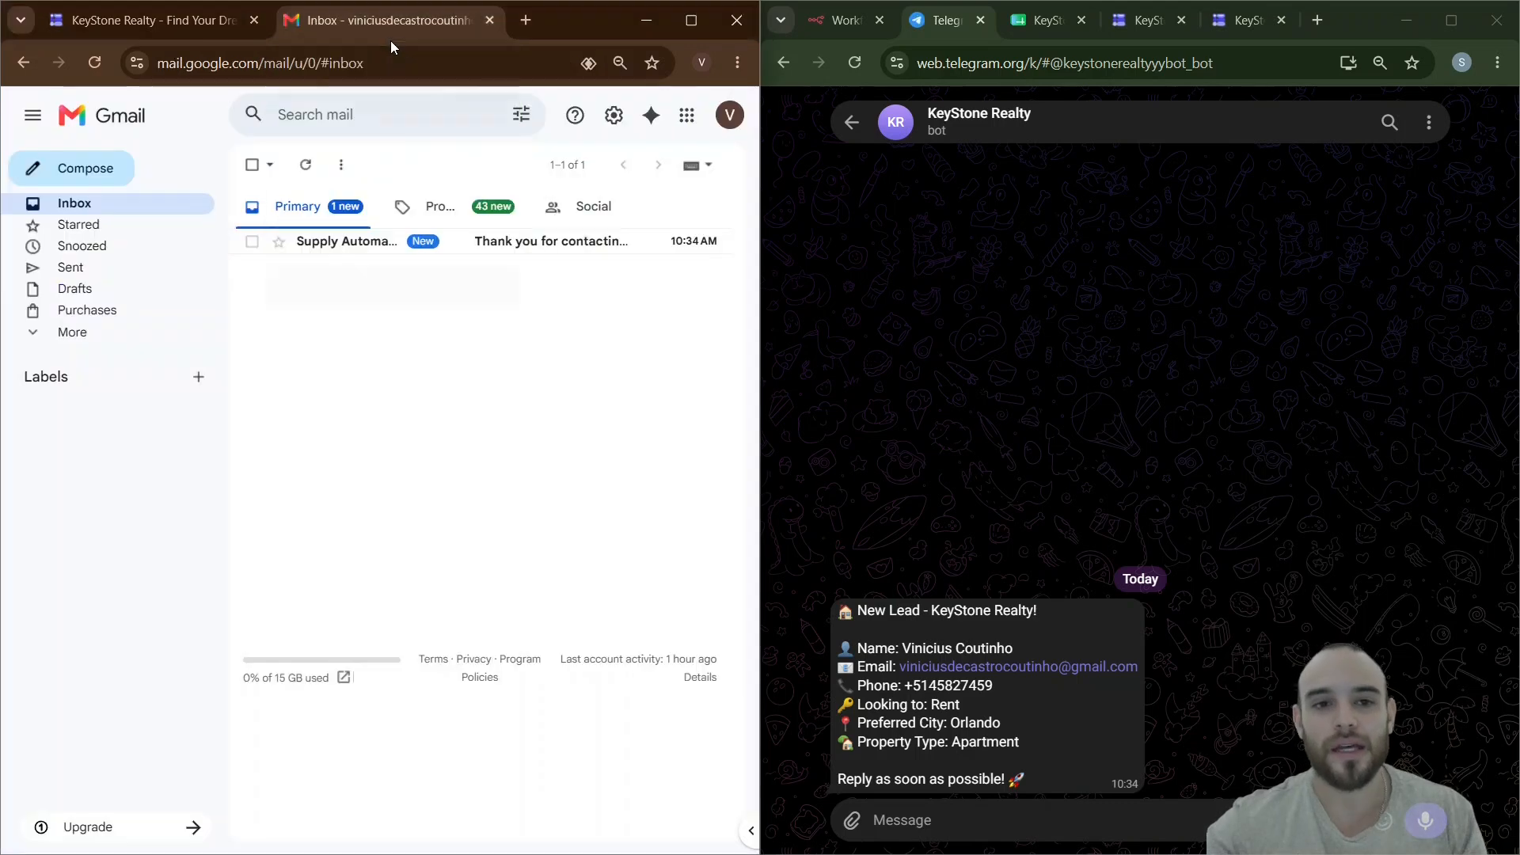
pyautogui.click(351, 252)
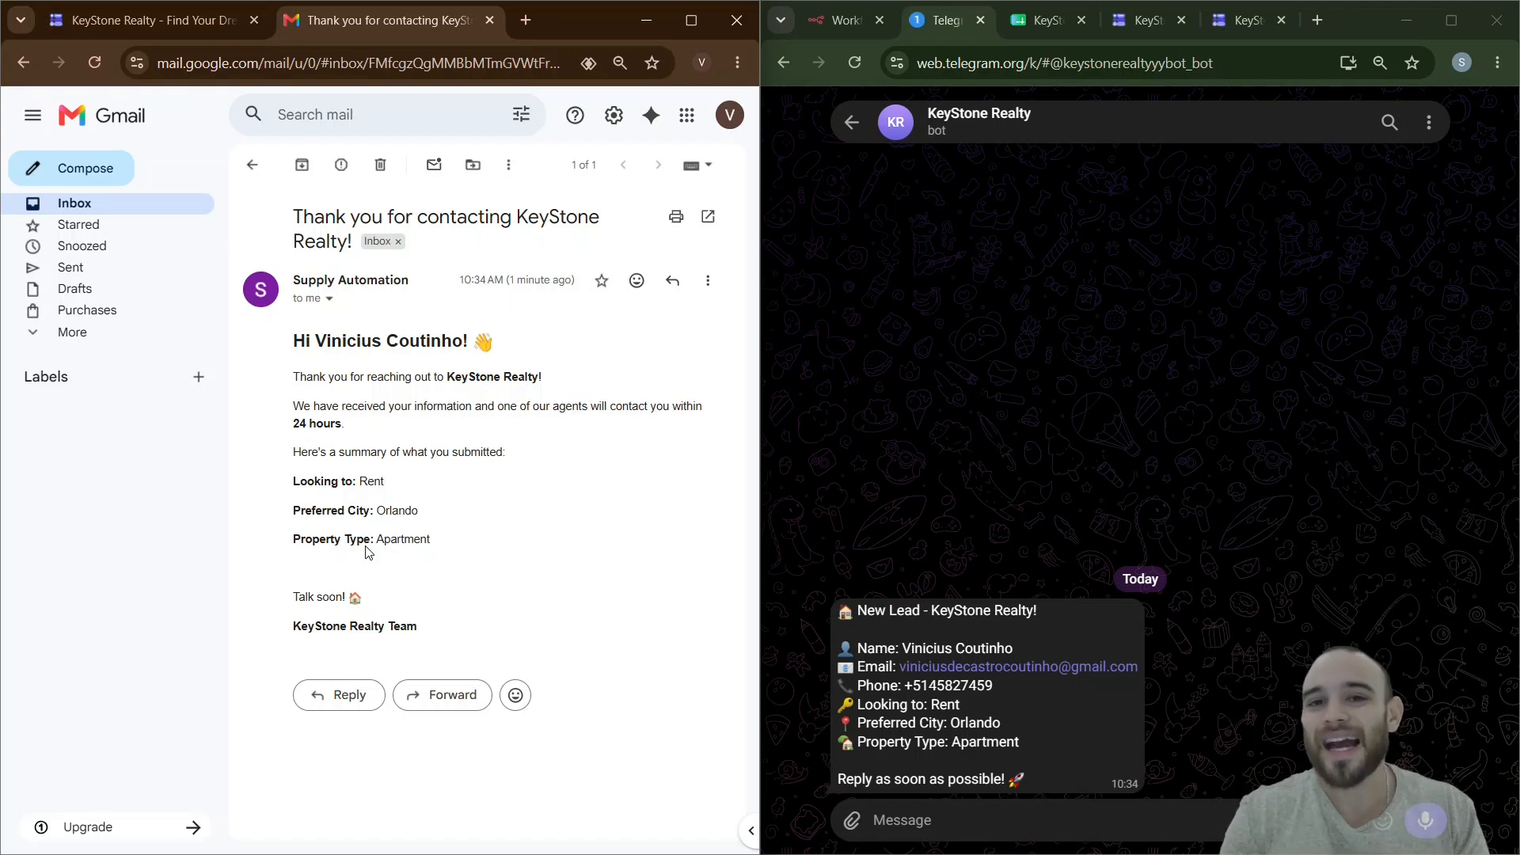
pyautogui.click(1451, 20)
pyautogui.click(163, 19)
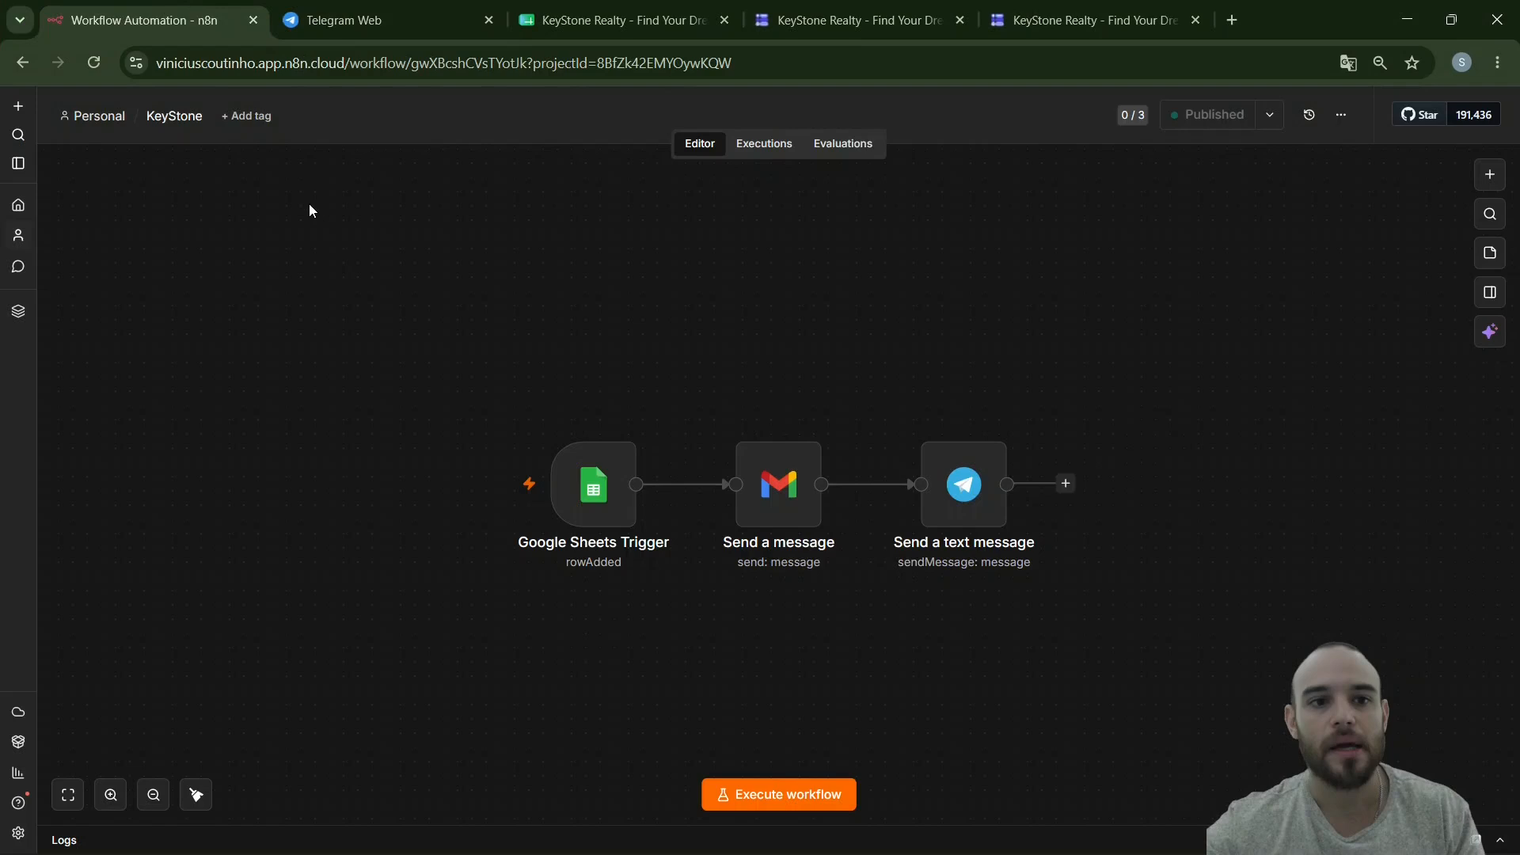
# - Create a new workflow in the Personal project
pyautogui.click(18, 106)
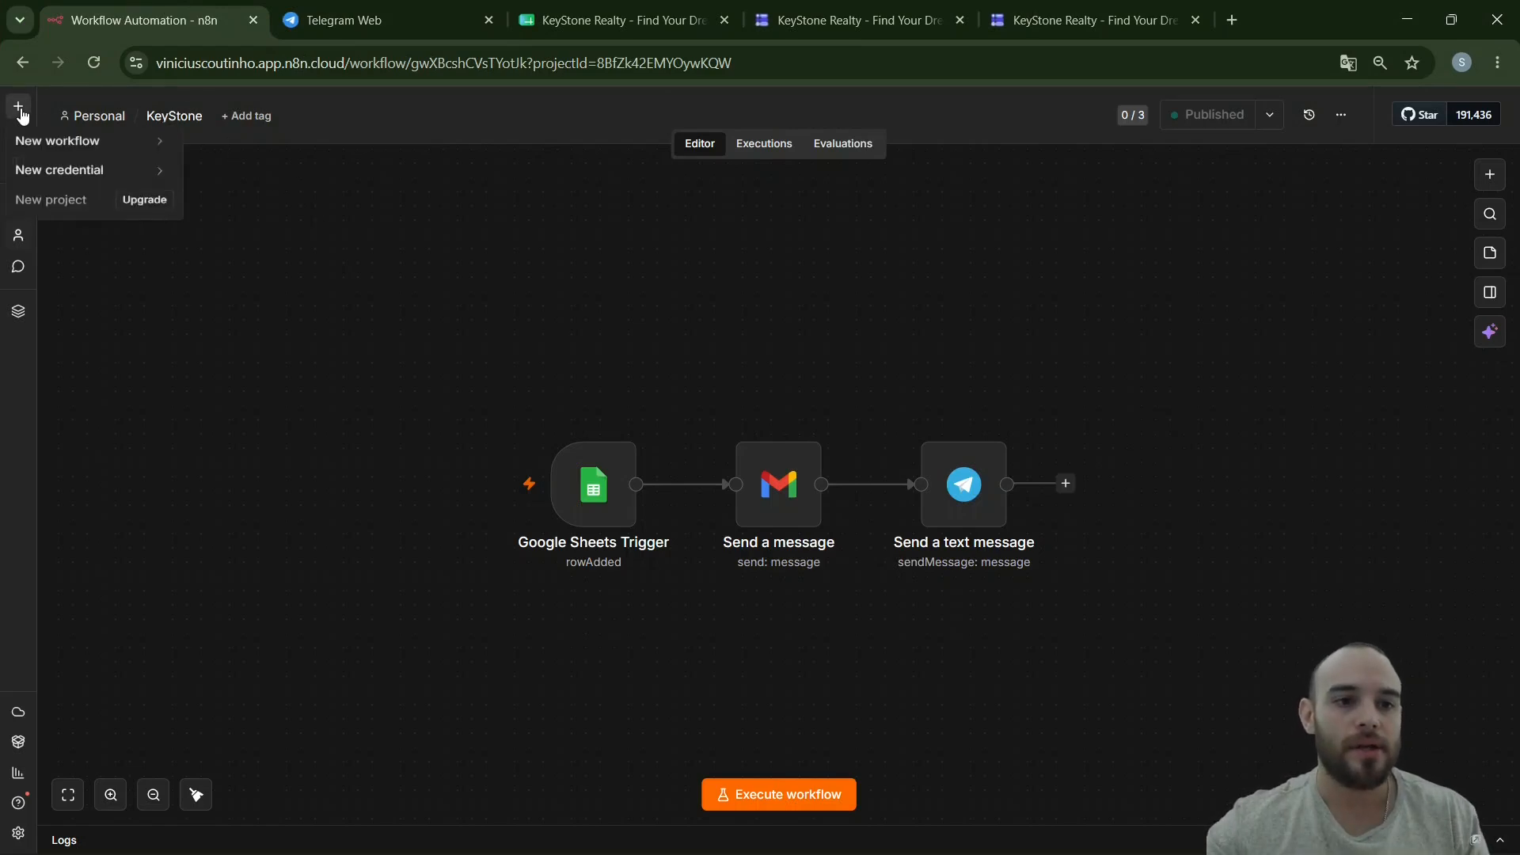
pyautogui.moveTo(52, 153)
pyautogui.click(297, 198)
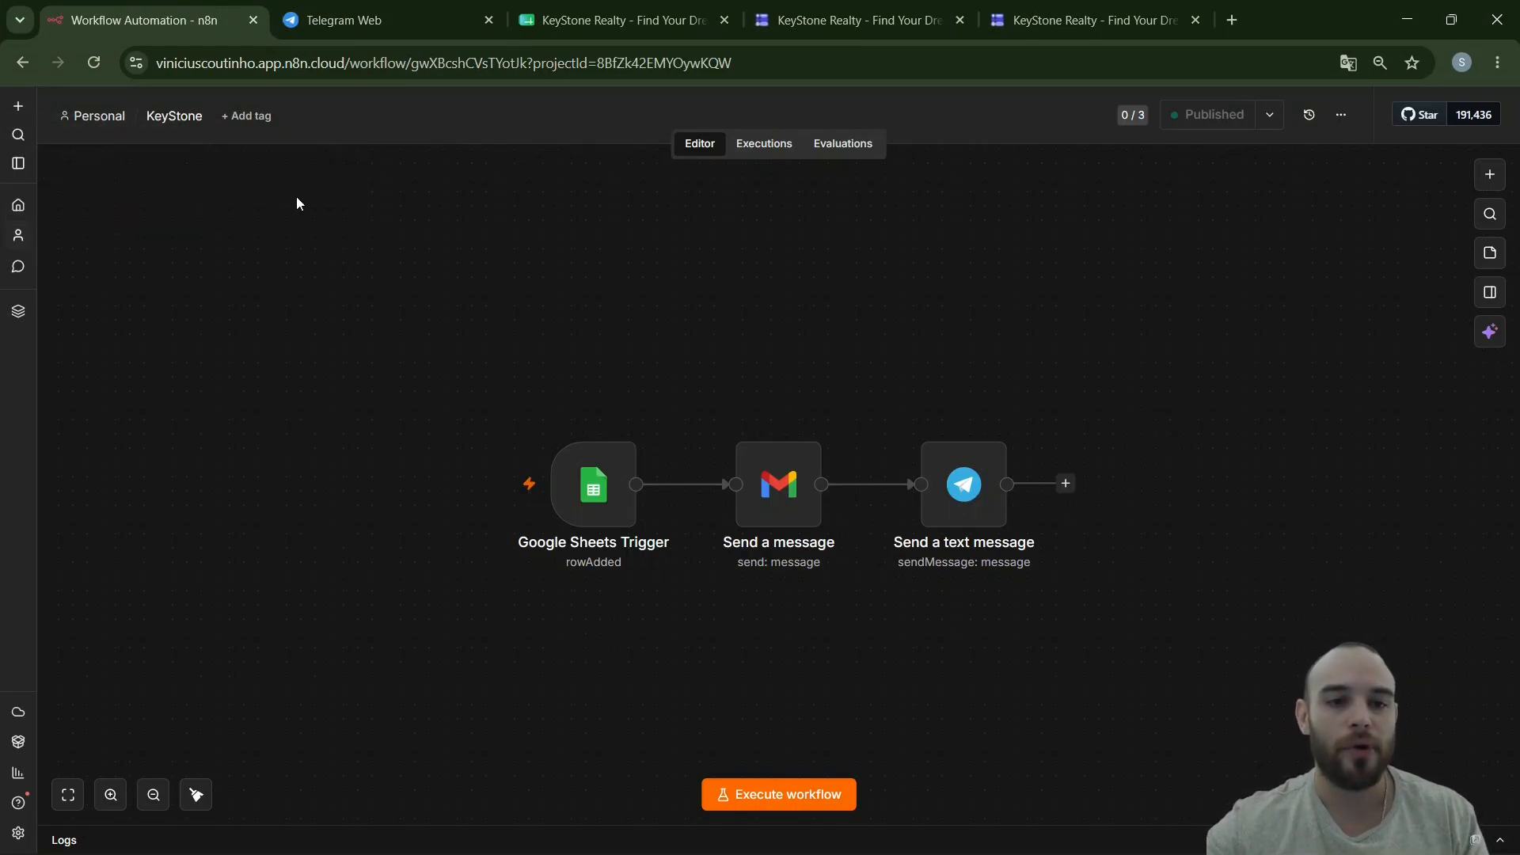
pyautogui.click(17, 106)
pyautogui.moveTo(160, 144)
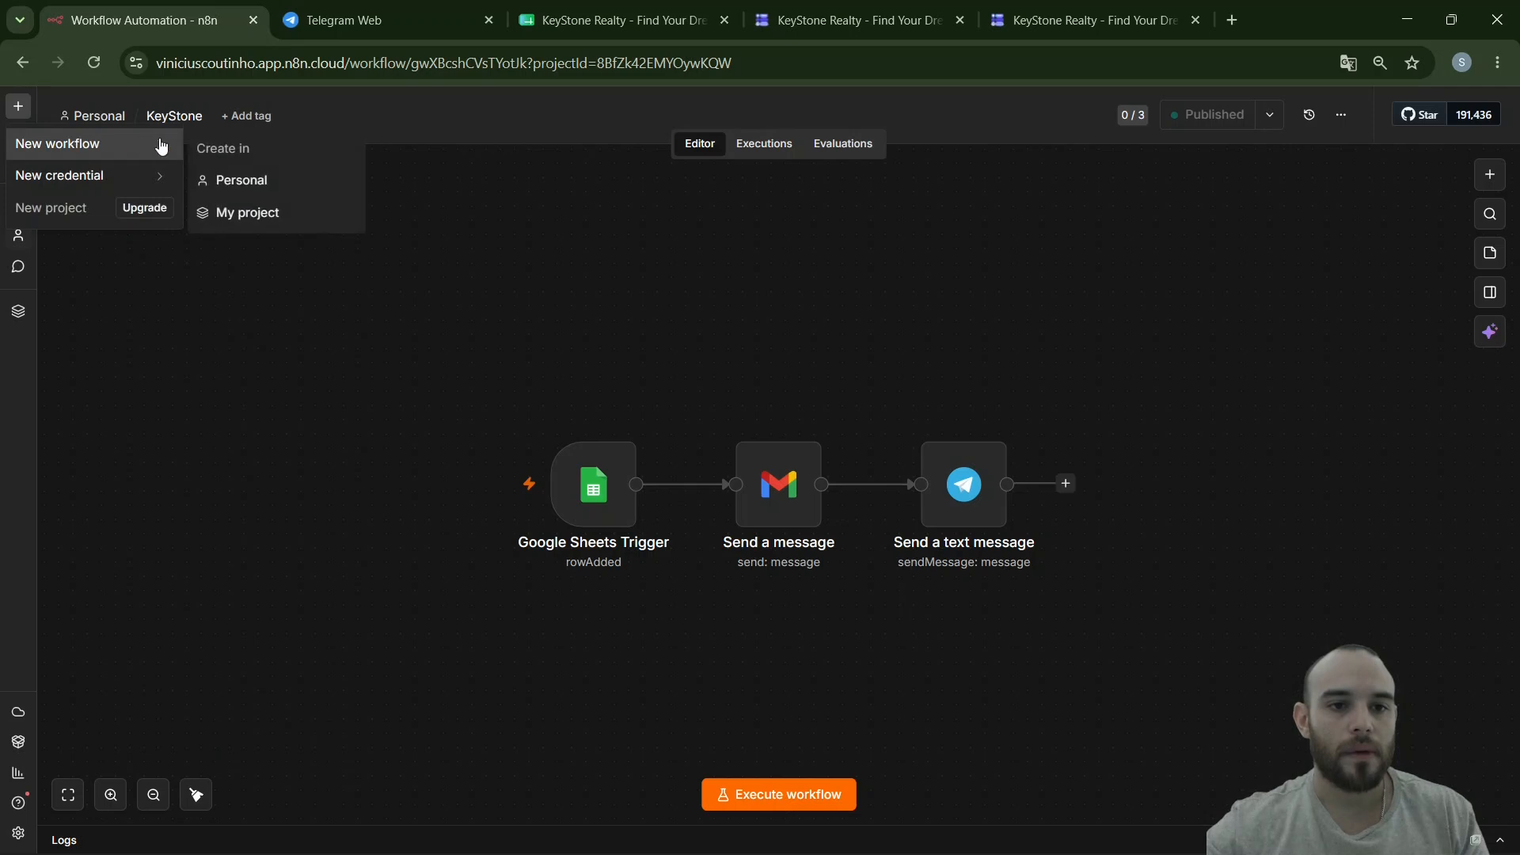
pyautogui.click(265, 182)
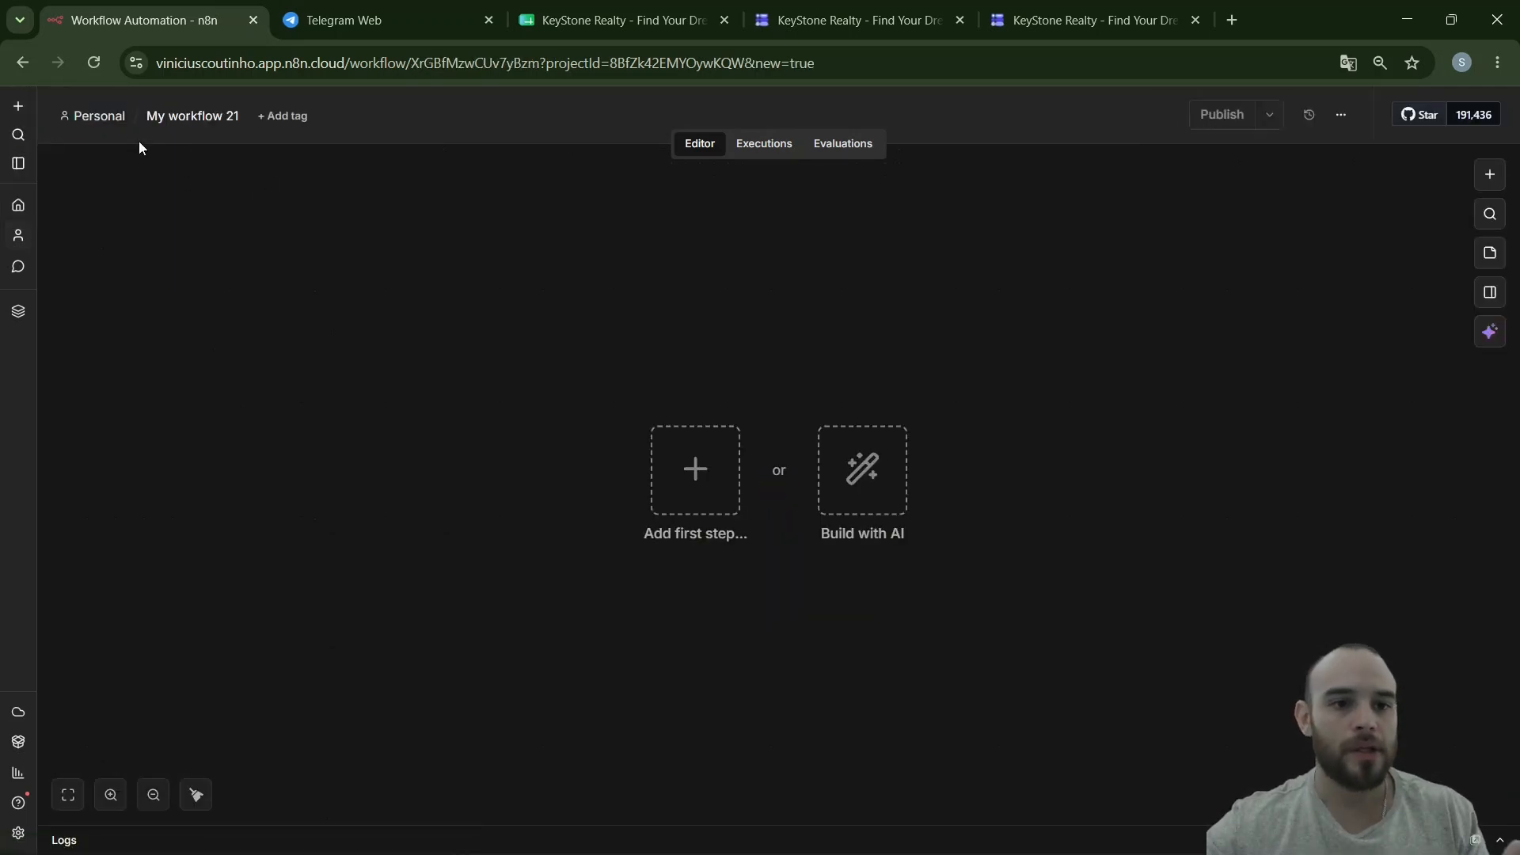
# - Rename the workflow to 'KeyStone Agency', then view the responses spreadsheet
pyautogui.click(210, 116)
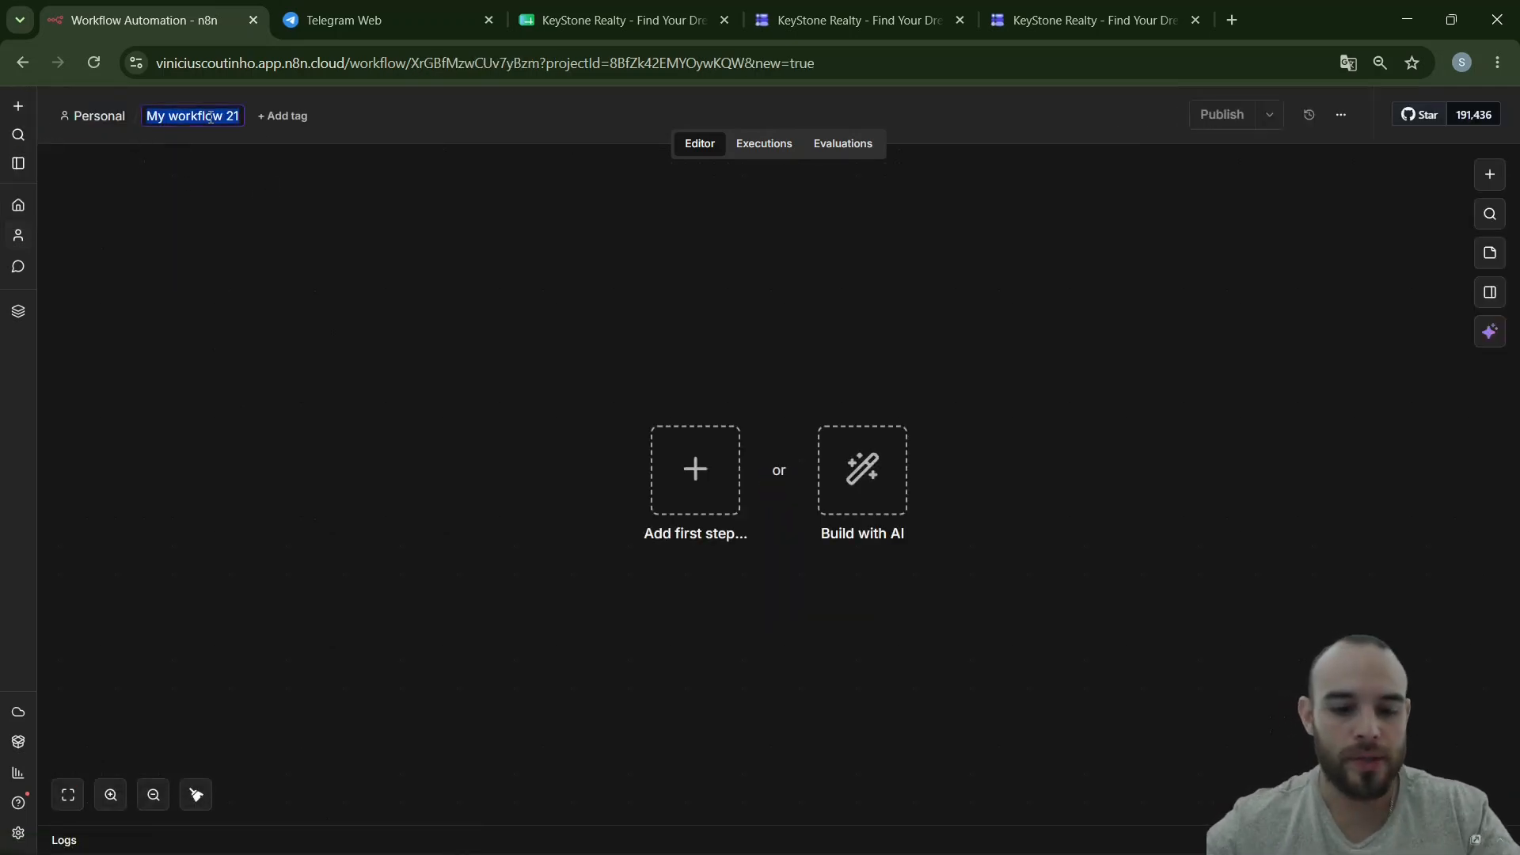
pyautogui.write('Ke')
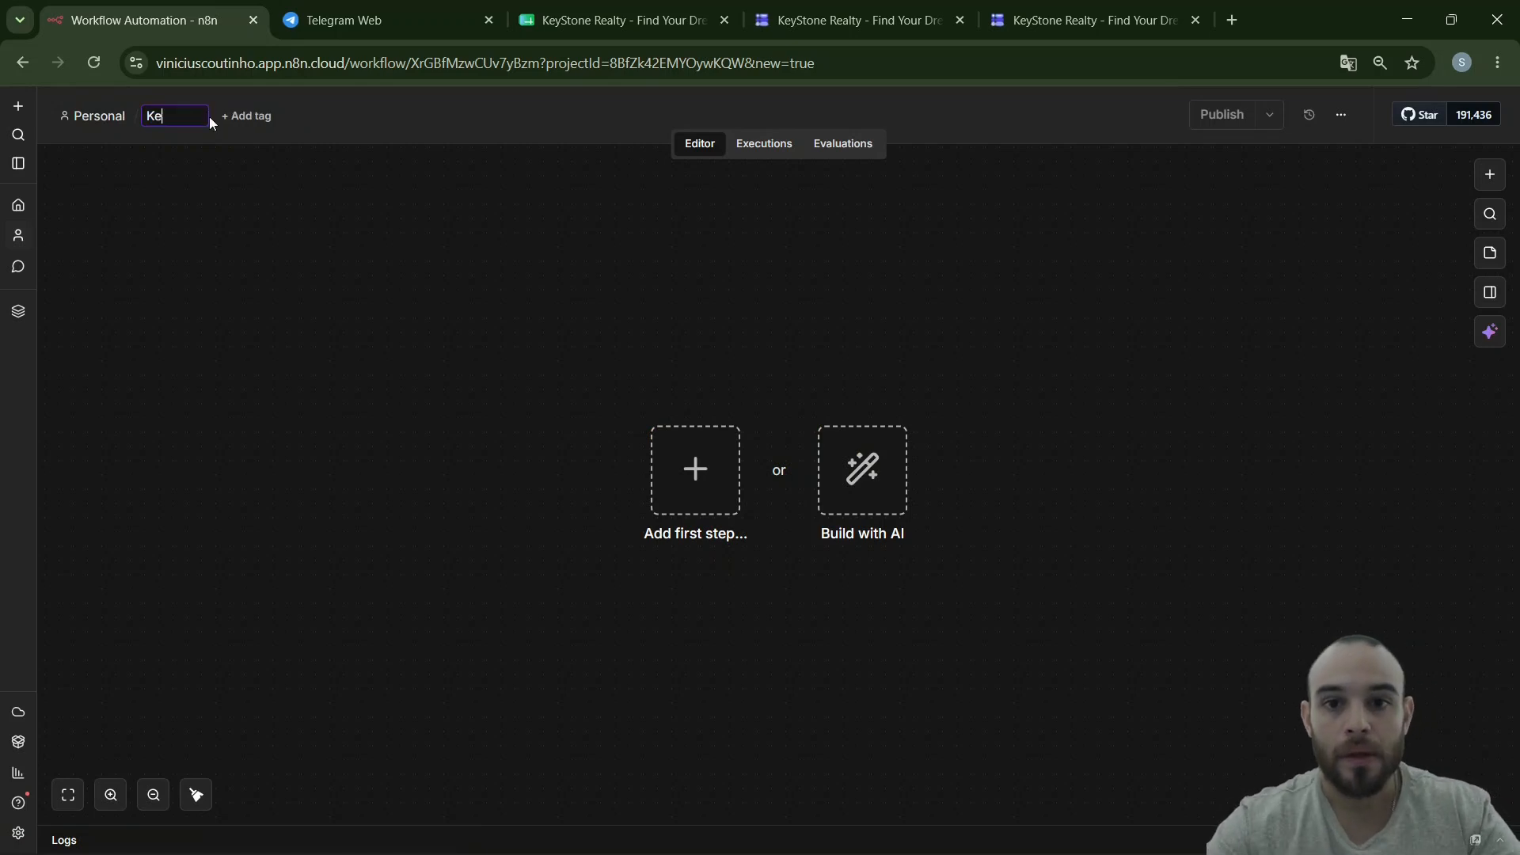
pyautogui.write('yStone Aagend')
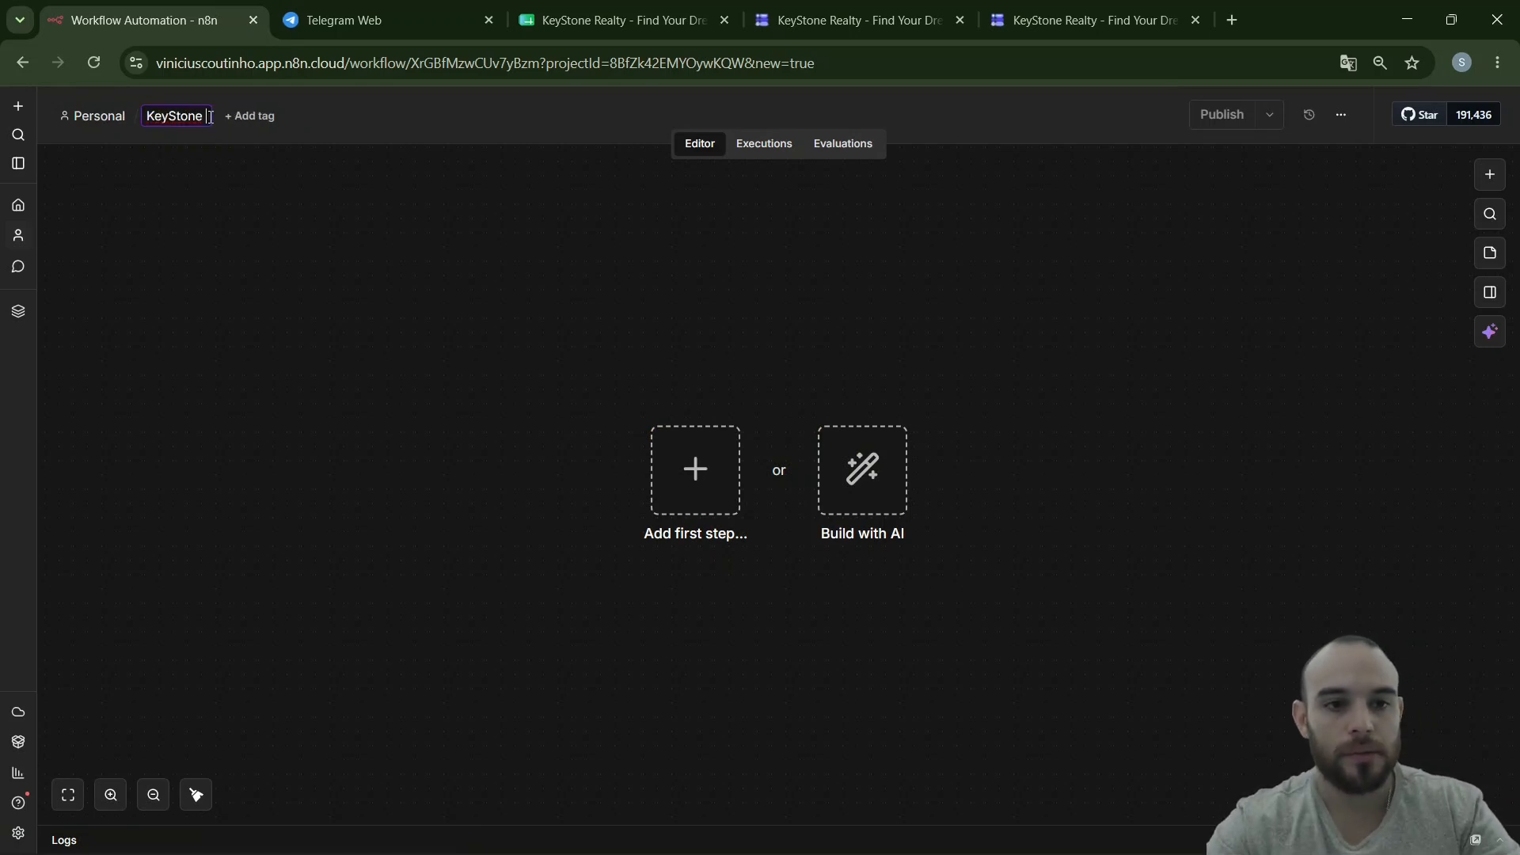
pyautogui.press('BackSpace')
pyautogui.press('BackSpace')
pyautogui.press('BackSpace')
pyautogui.press('BackSpace')
pyautogui.press('BackSpace')
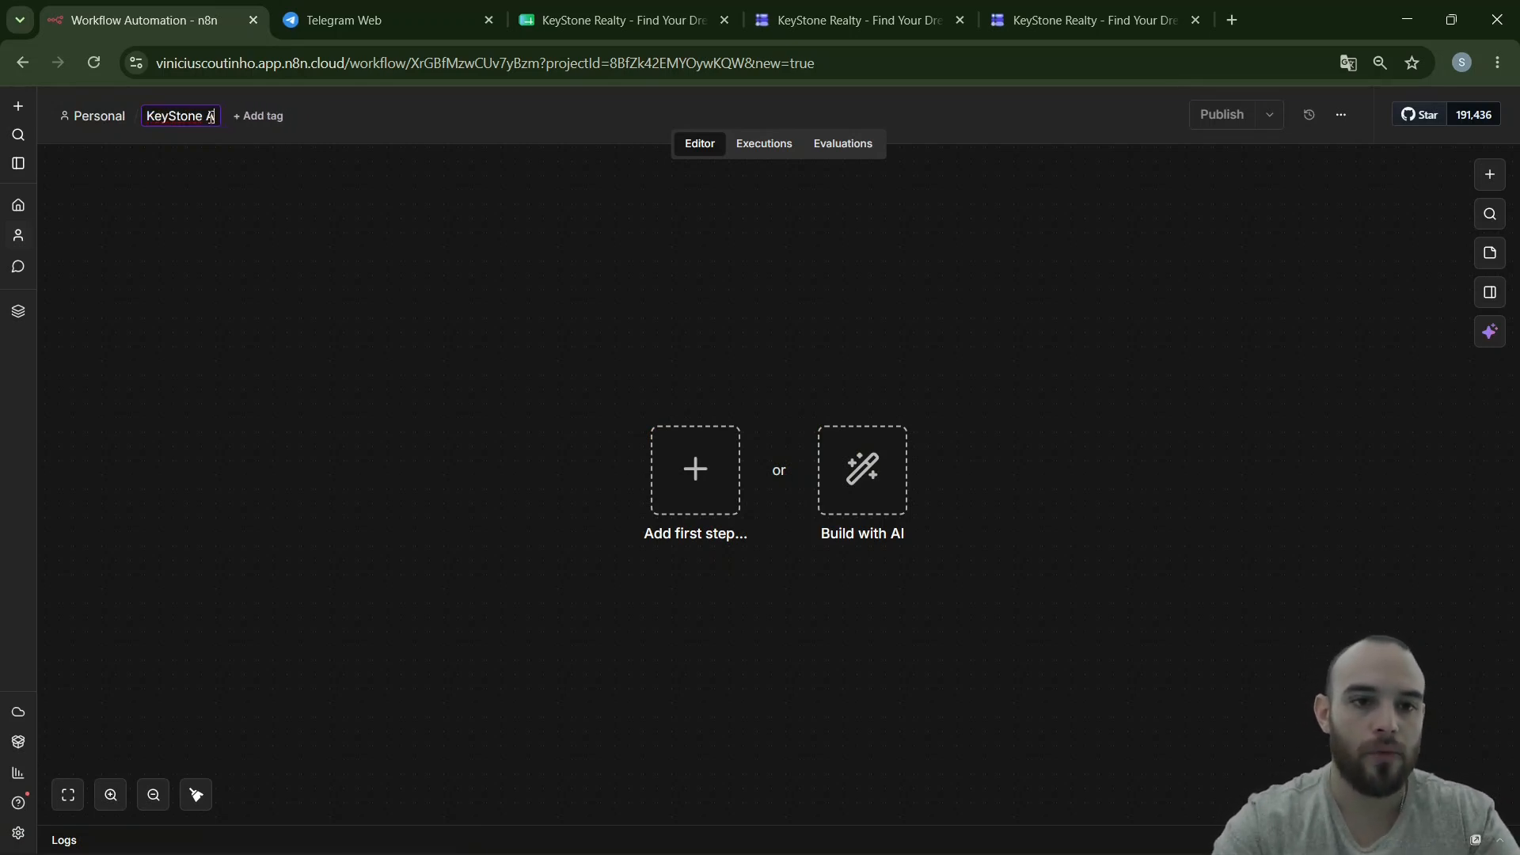
pyautogui.write('gency')
pyautogui.click(389, 372)
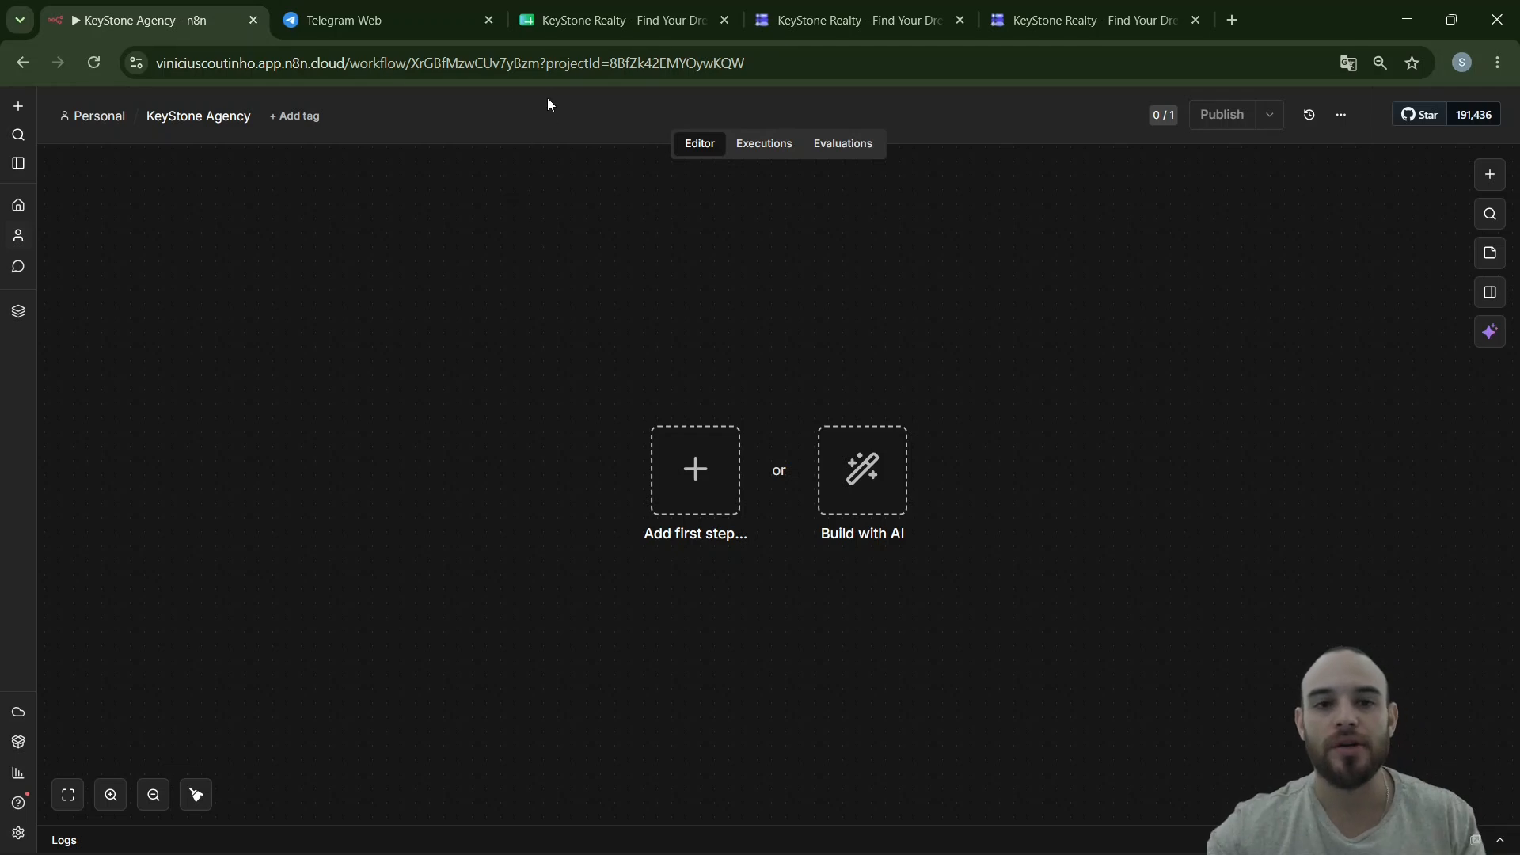
pyautogui.click(558, 20)
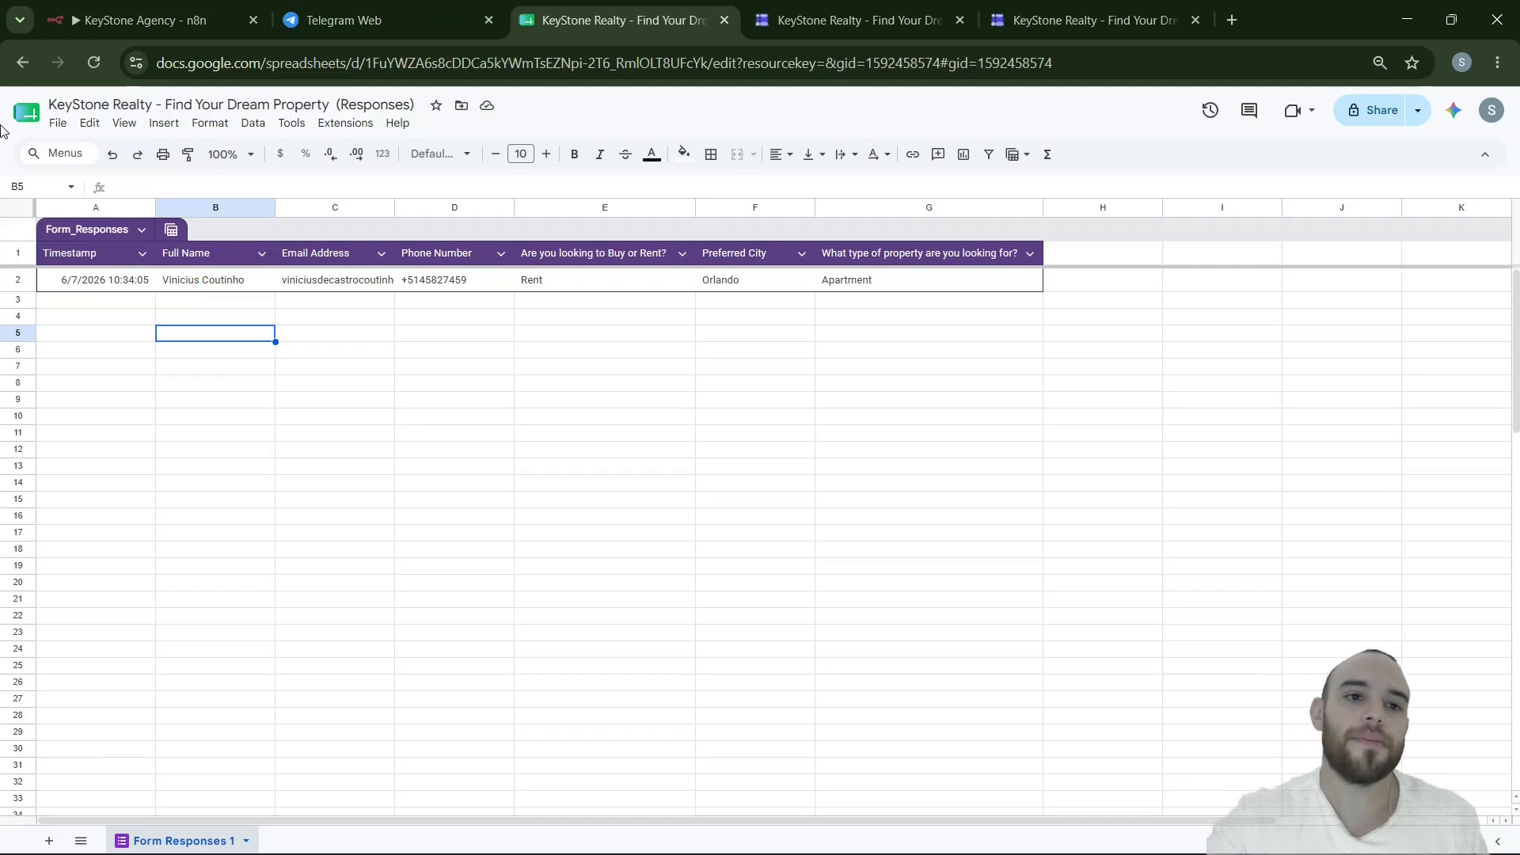
# - Go back from the responses sheet to the empty KeyStone Agency workflow
pyautogui.click(90, 23)
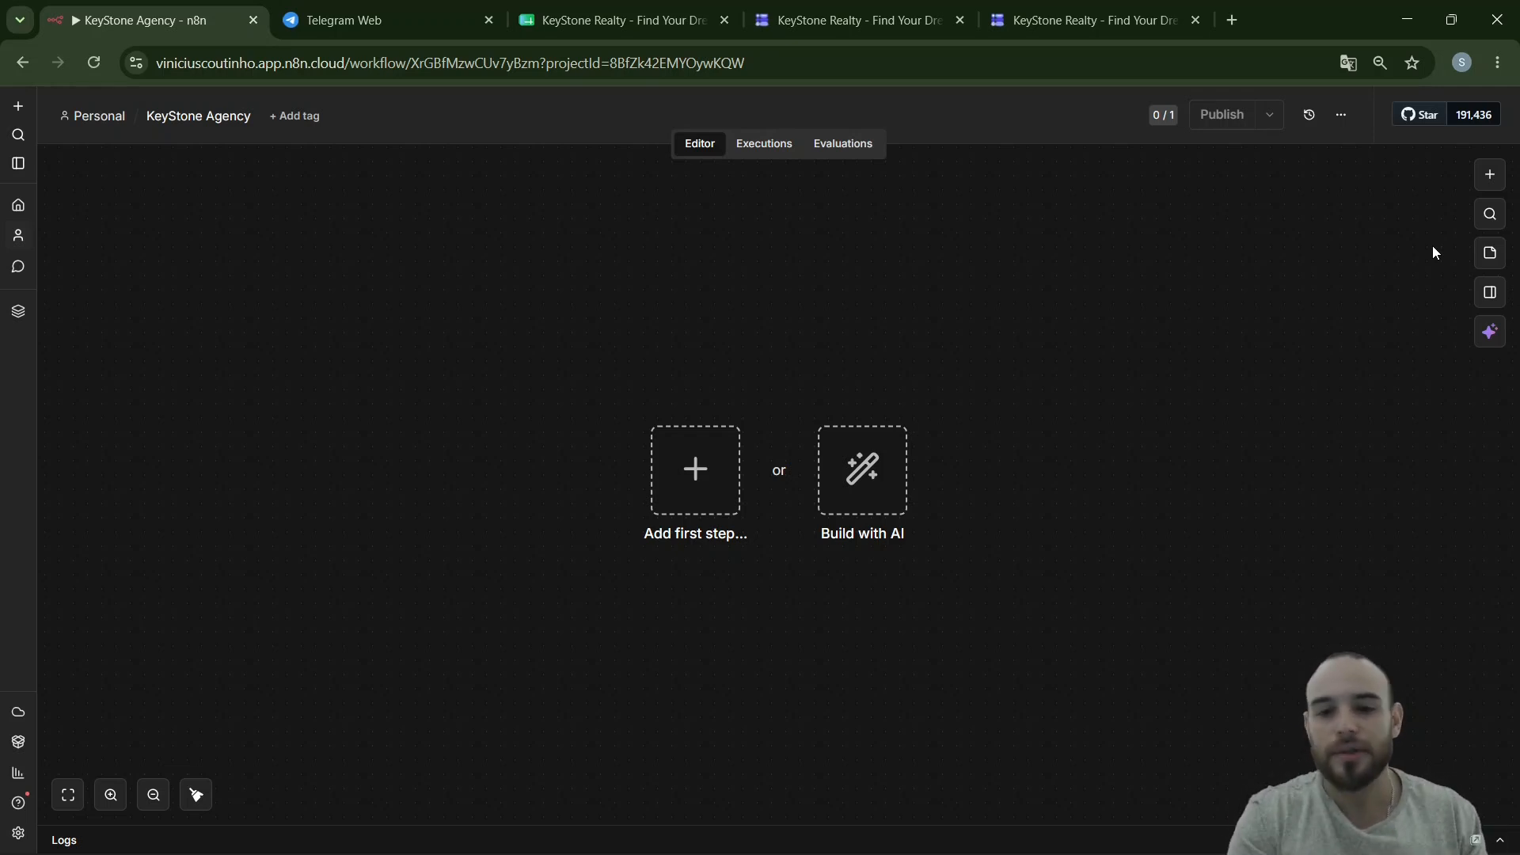
# - Search 'goo' and start the workflow with the Google Sheets 'On row added' trigger
pyautogui.click(1476, 180)
pyautogui.write('goo')
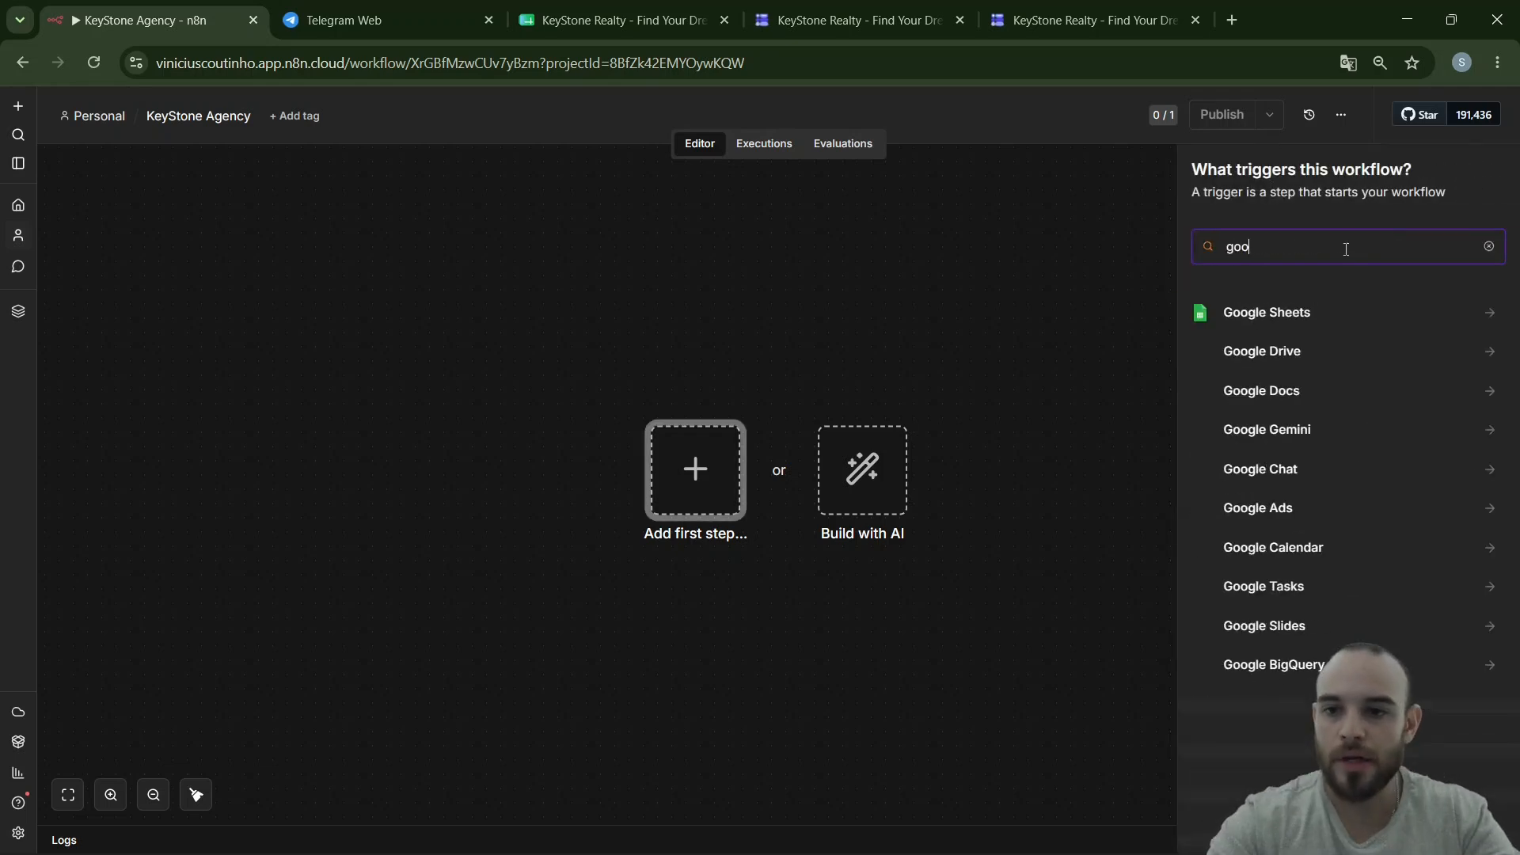
pyautogui.click(1335, 320)
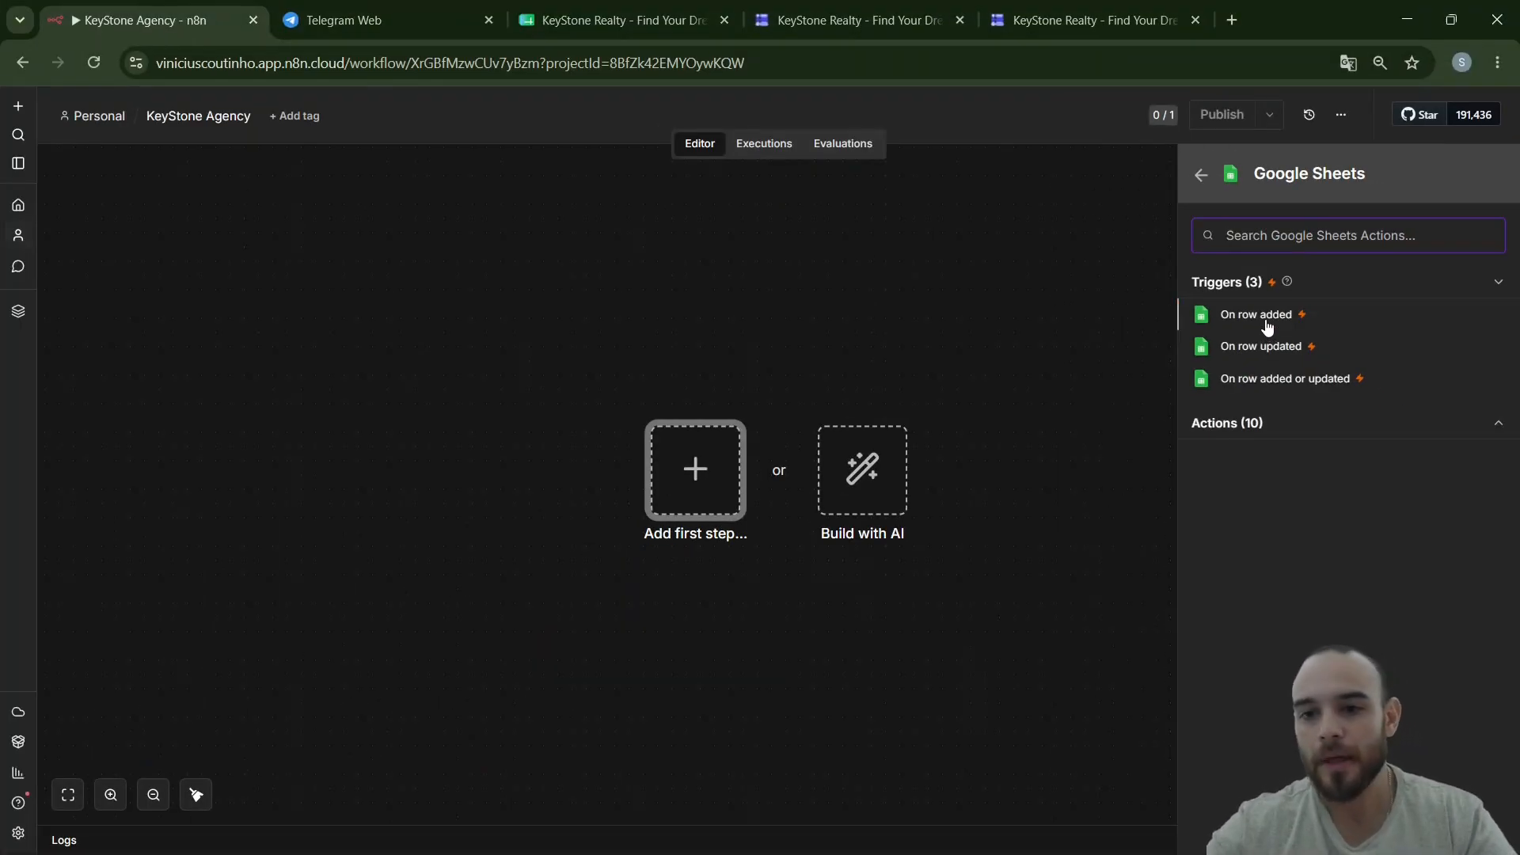
pyautogui.click(1266, 326)
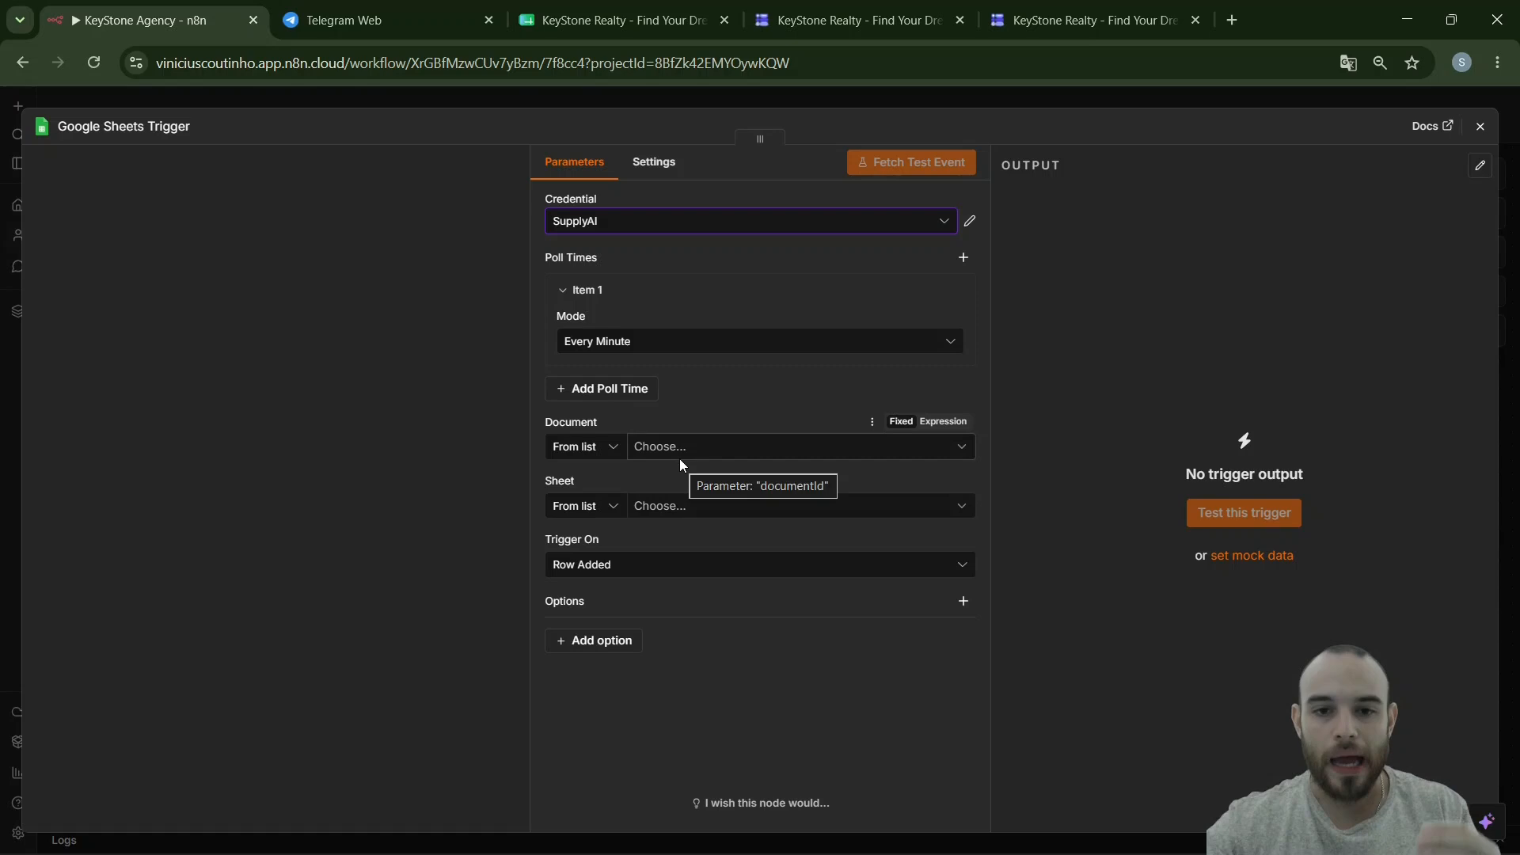
# - Keep the SupplyAI credential while checking the form and responses spreadsheet
pyautogui.click(855, 20)
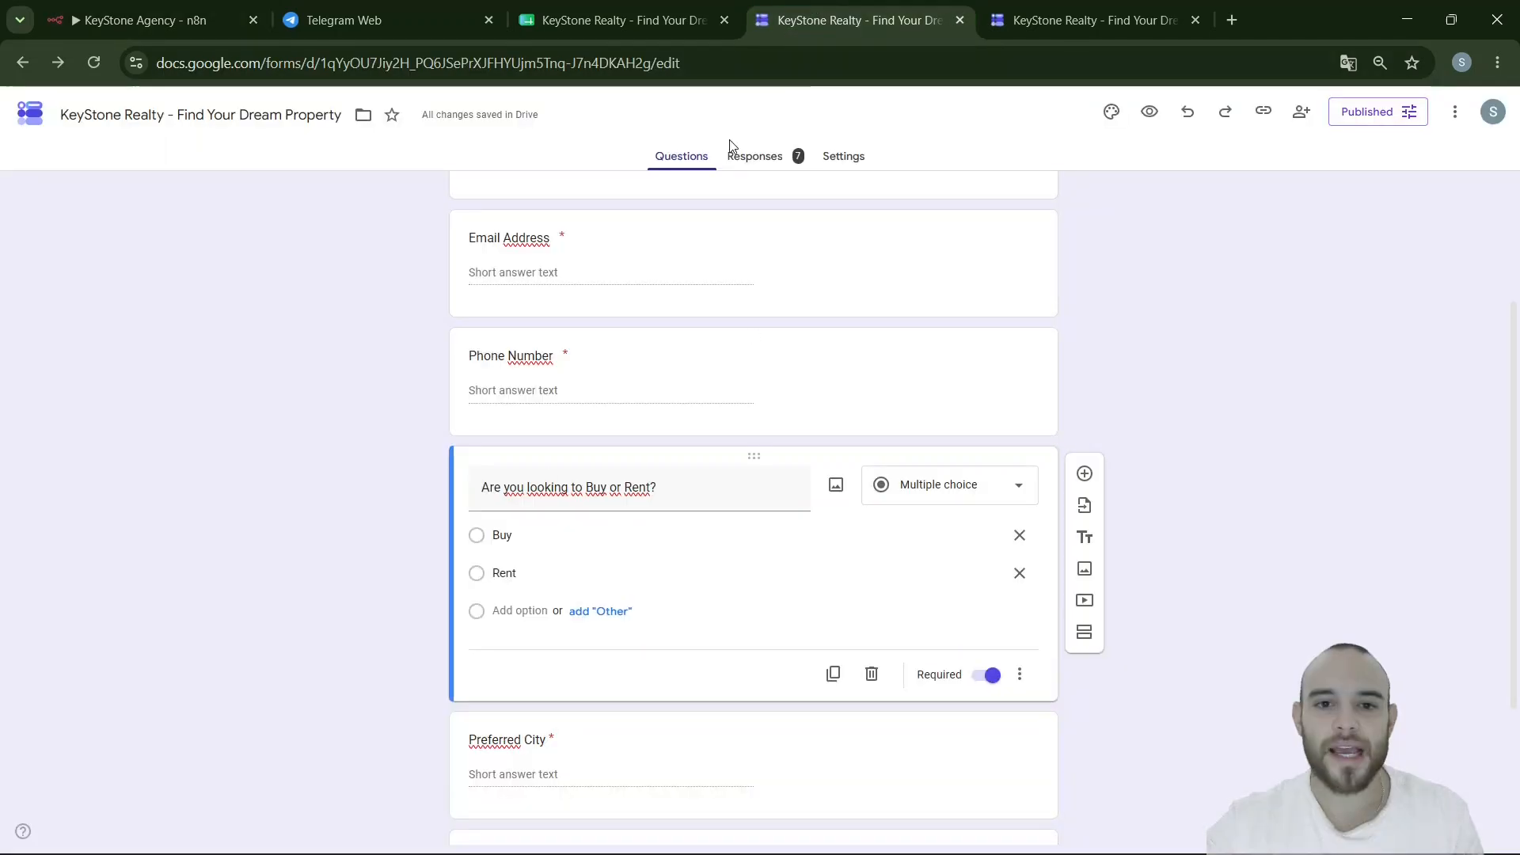
pyautogui.scroll(3, 410, 384)
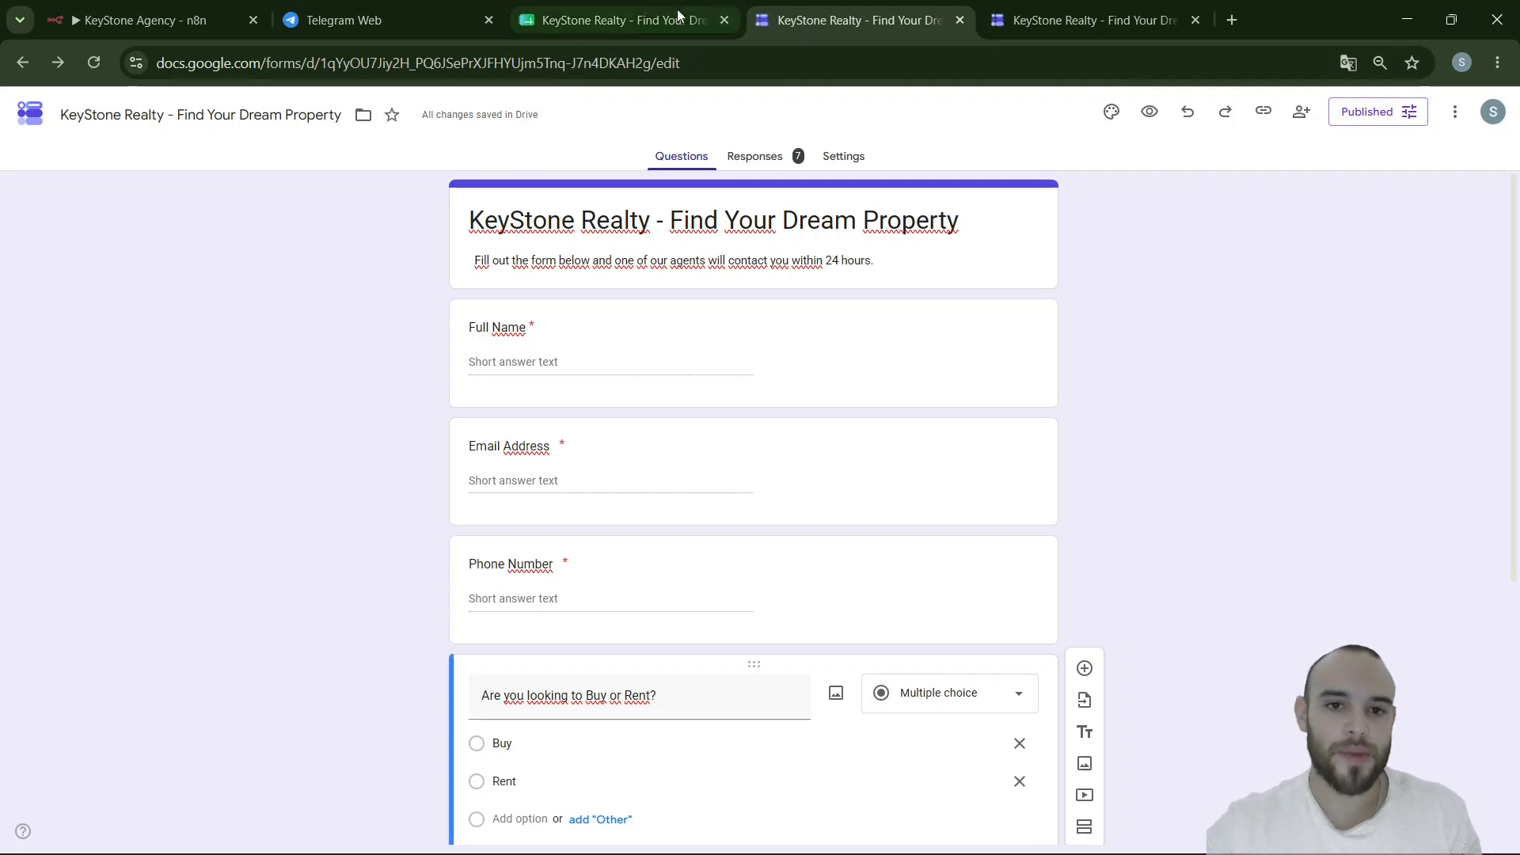
pyautogui.click(588, 6)
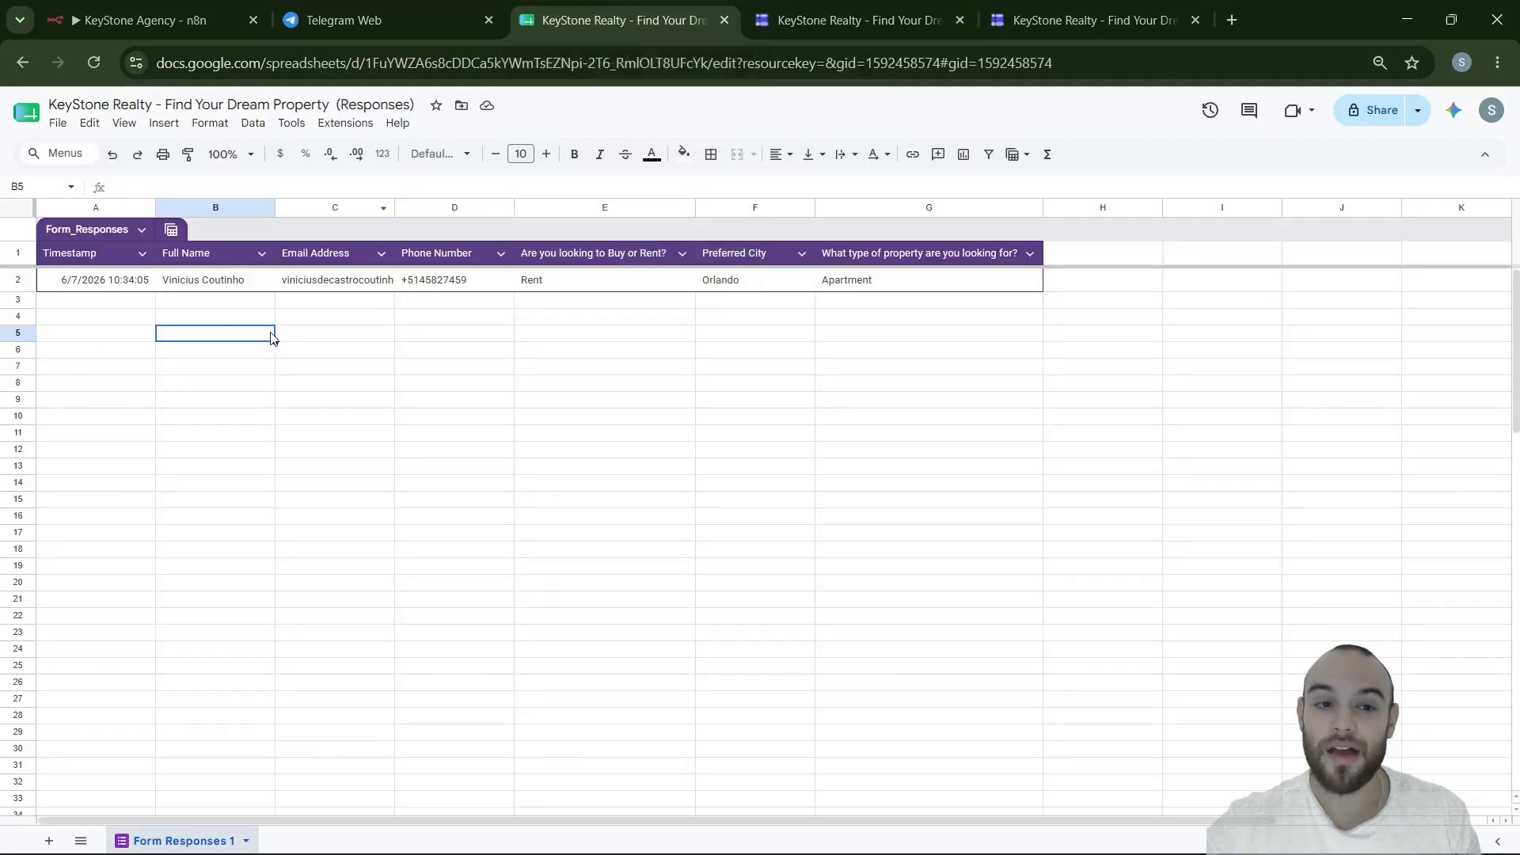
pyautogui.click(88, 6)
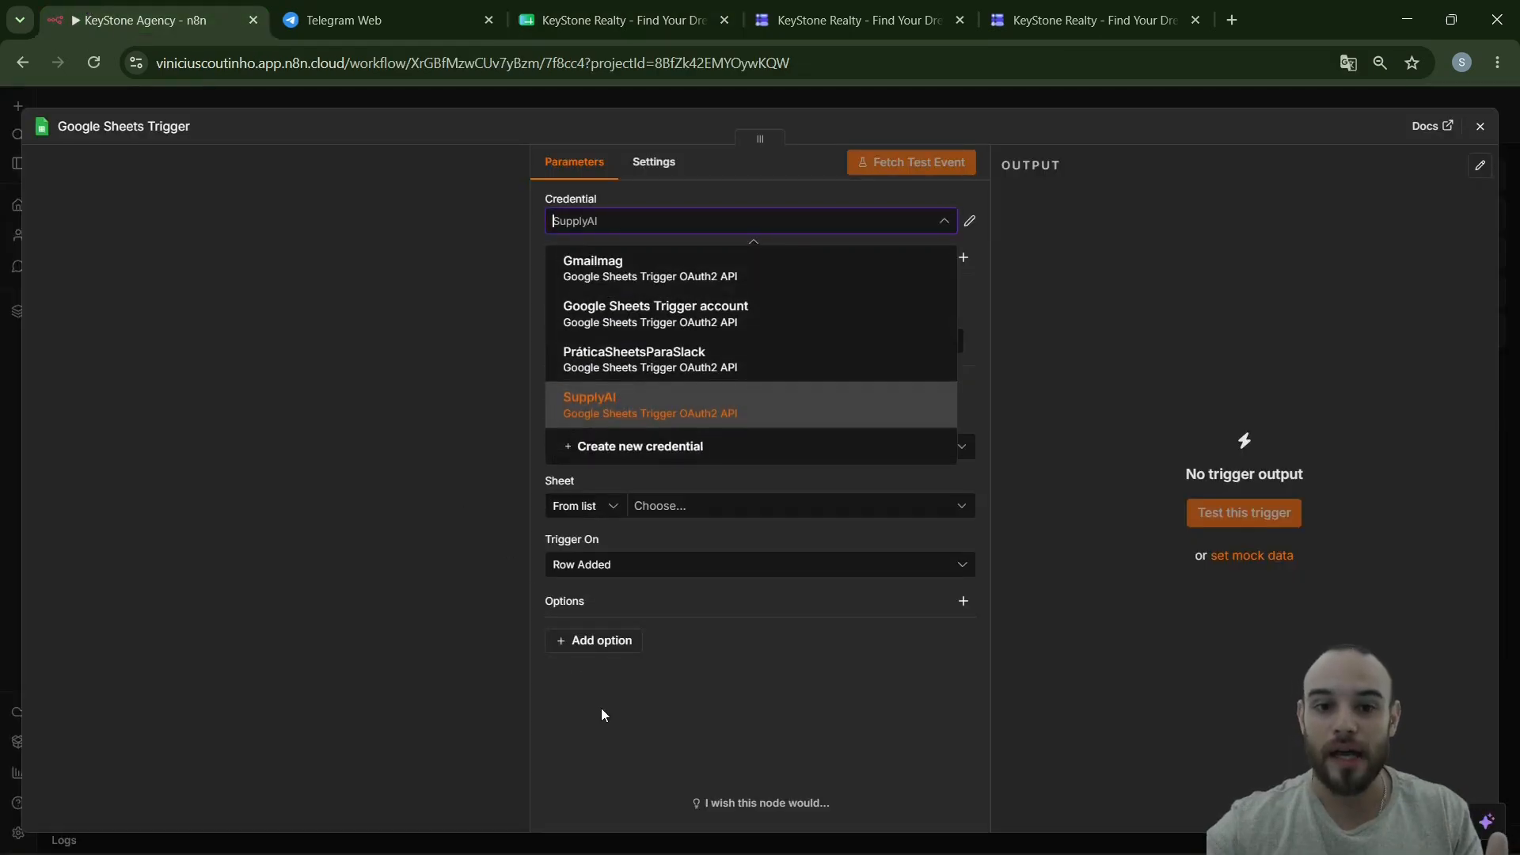
pyautogui.click(609, 733)
pyautogui.click(852, 19)
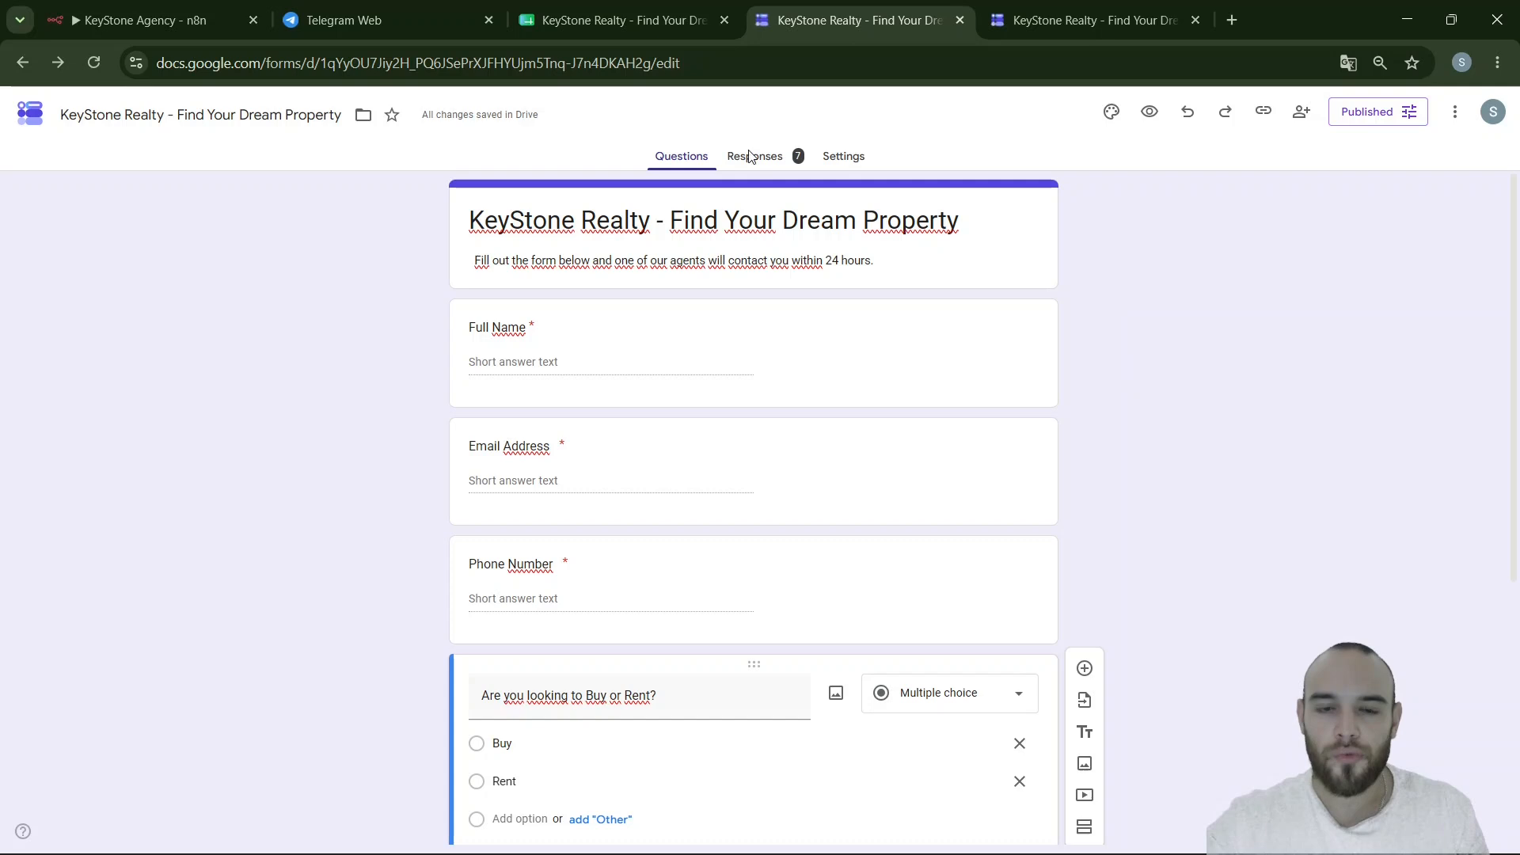
pyautogui.click(622, 14)
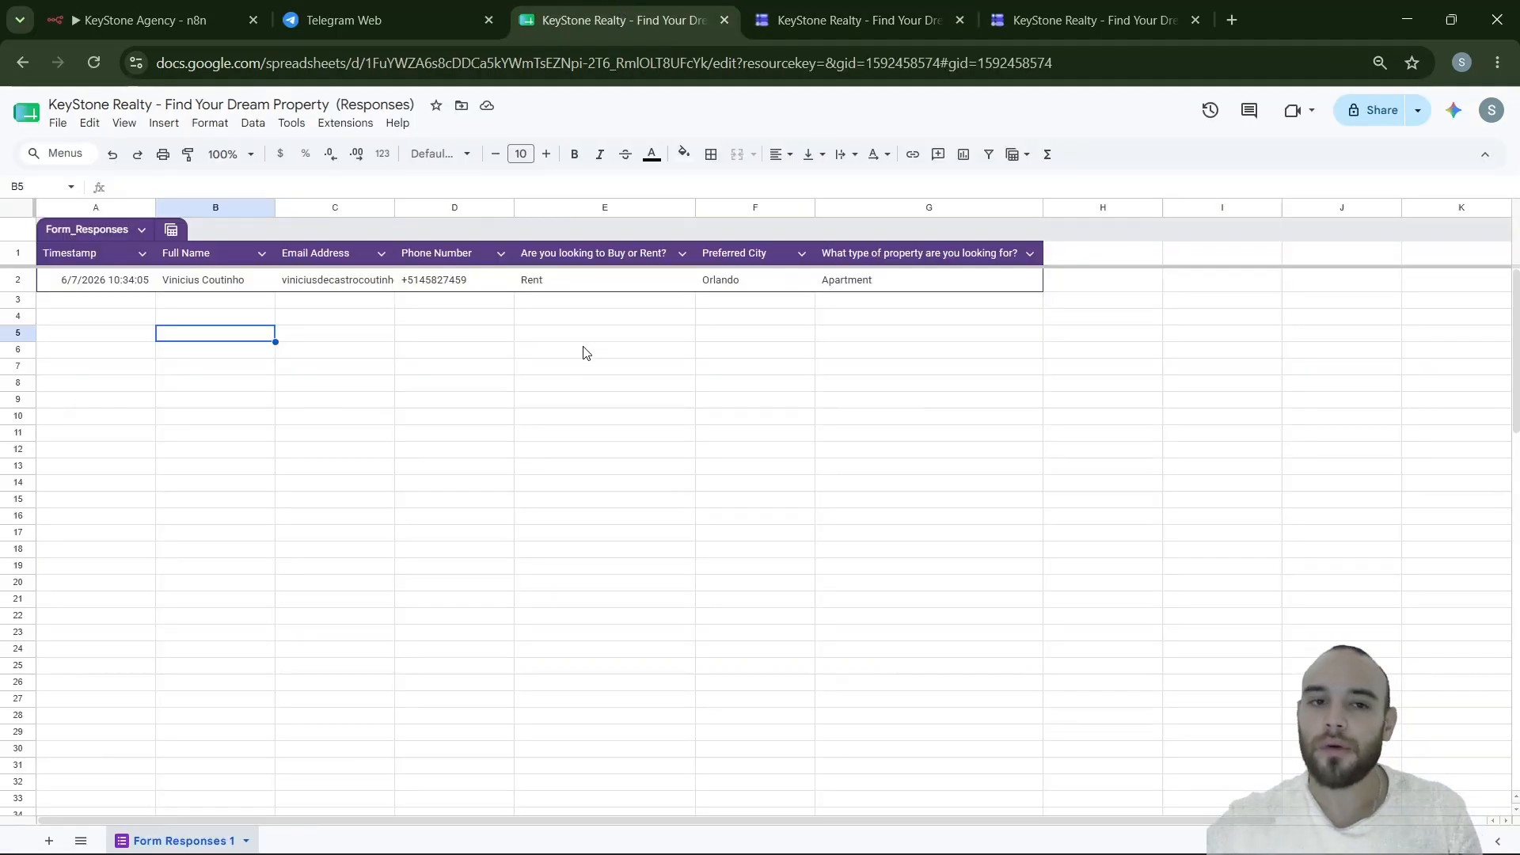
pyautogui.click(129, 7)
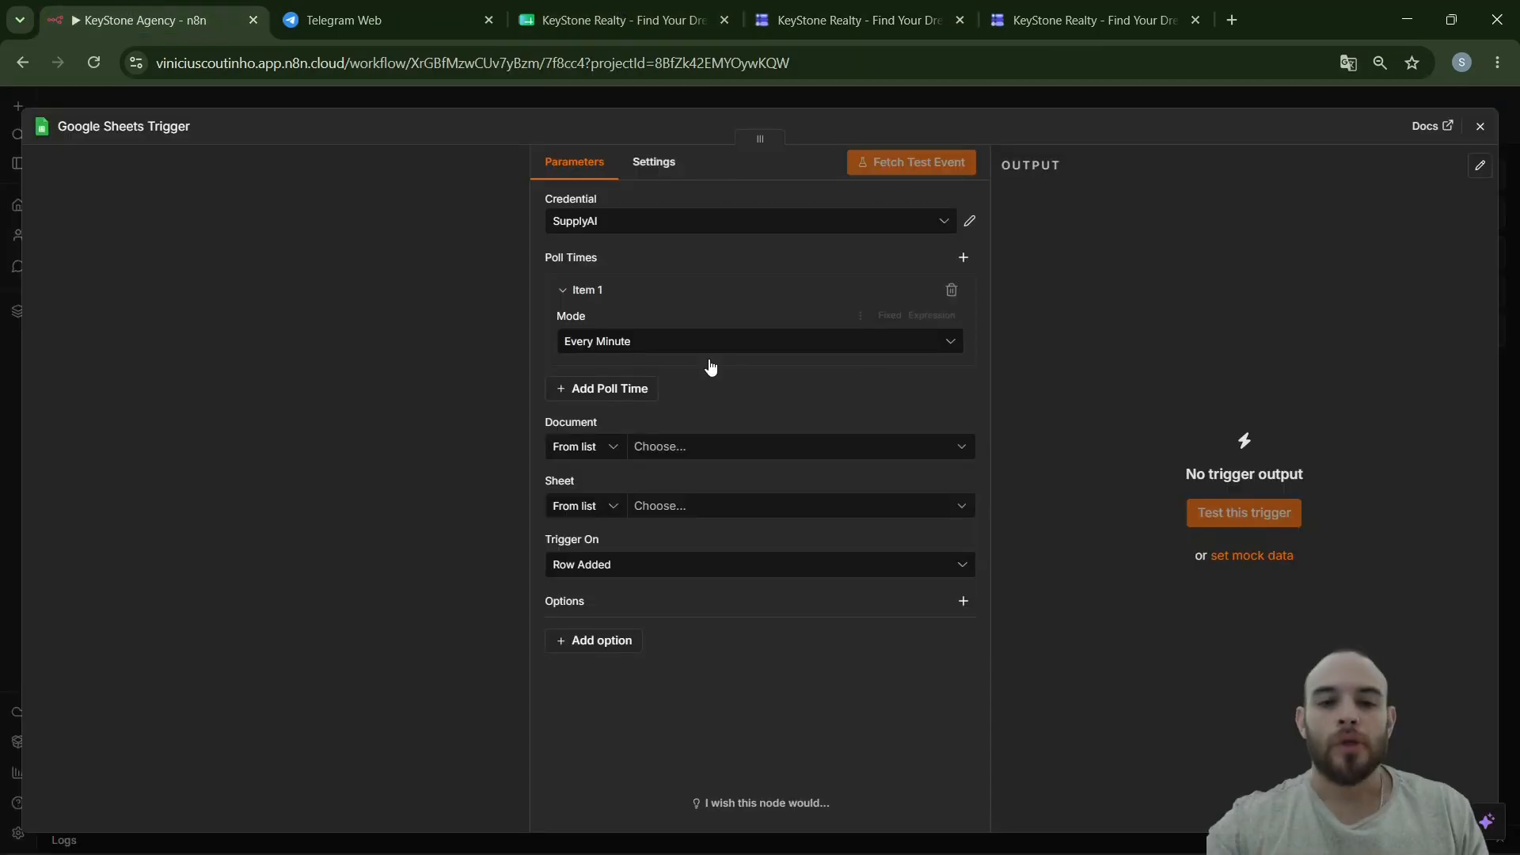
# - Point the trigger at the responses file, Form Responses 1, Row Added, and fetch a test event
pyautogui.click(728, 448)
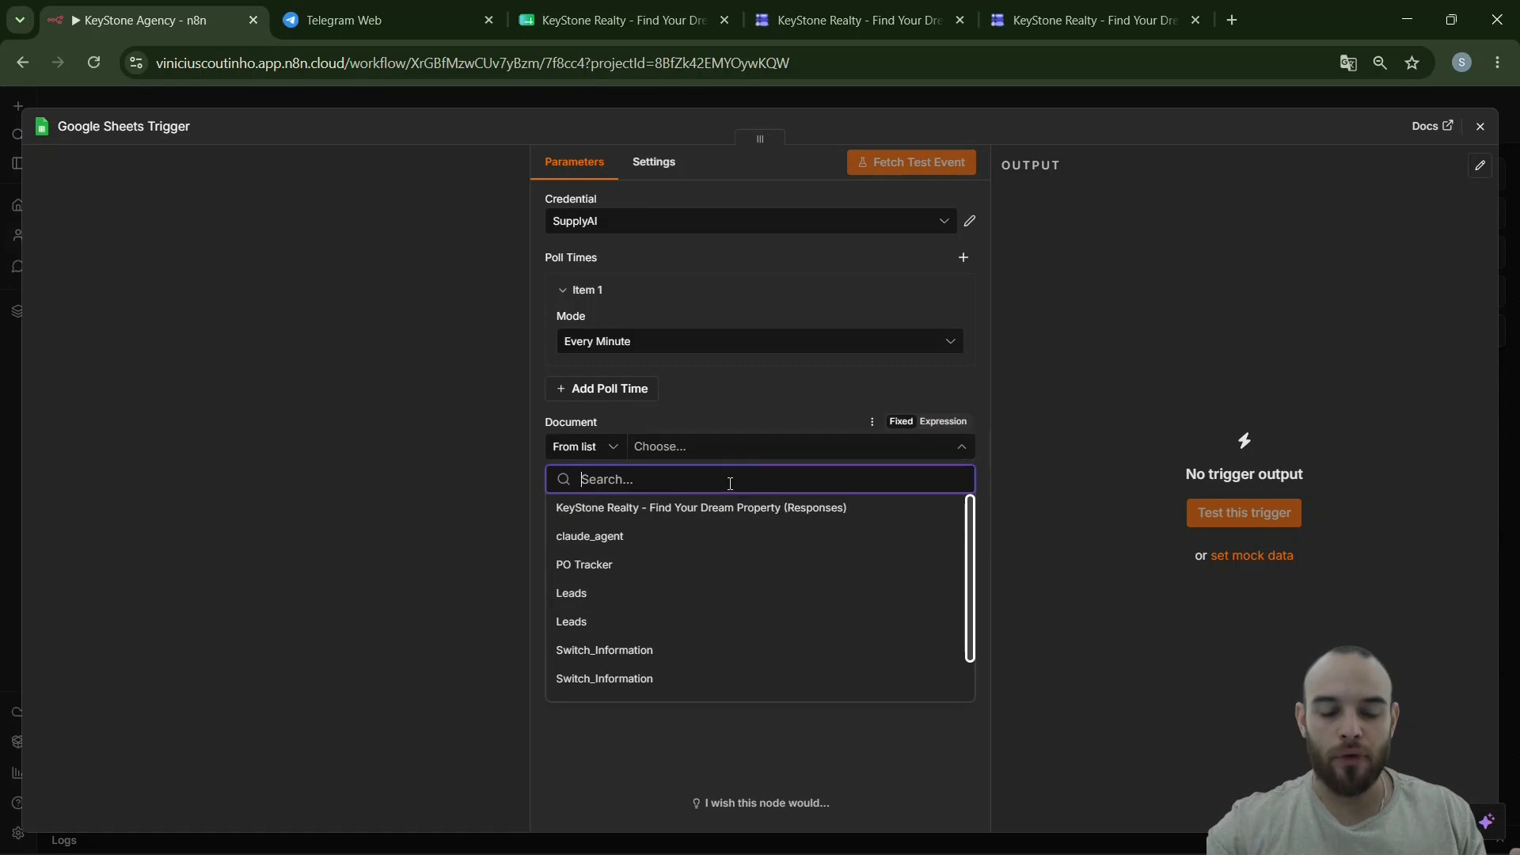
pyautogui.click(709, 511)
pyautogui.click(701, 512)
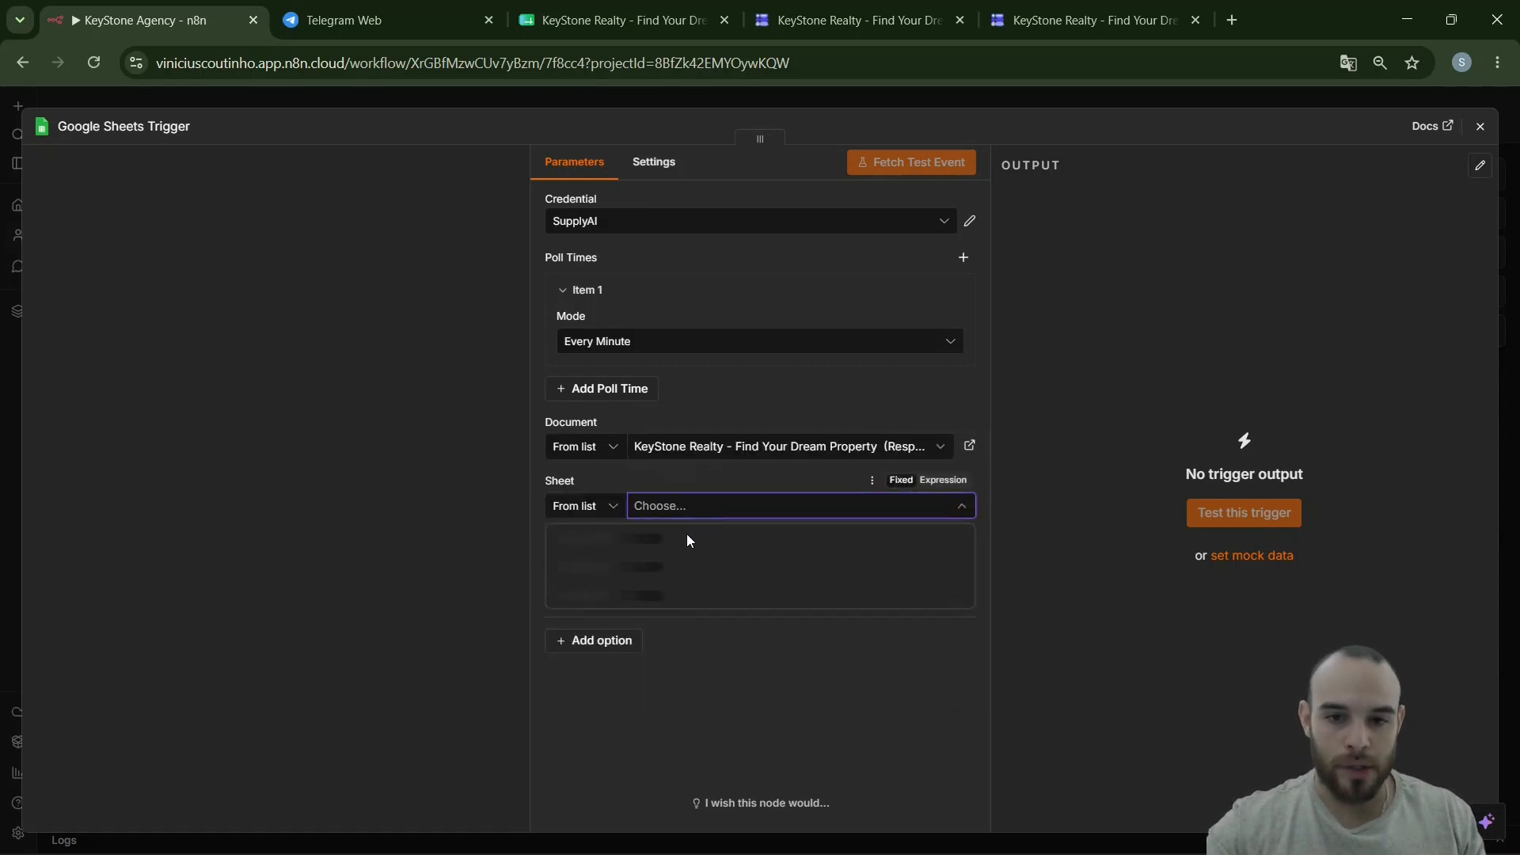
pyautogui.click(658, 542)
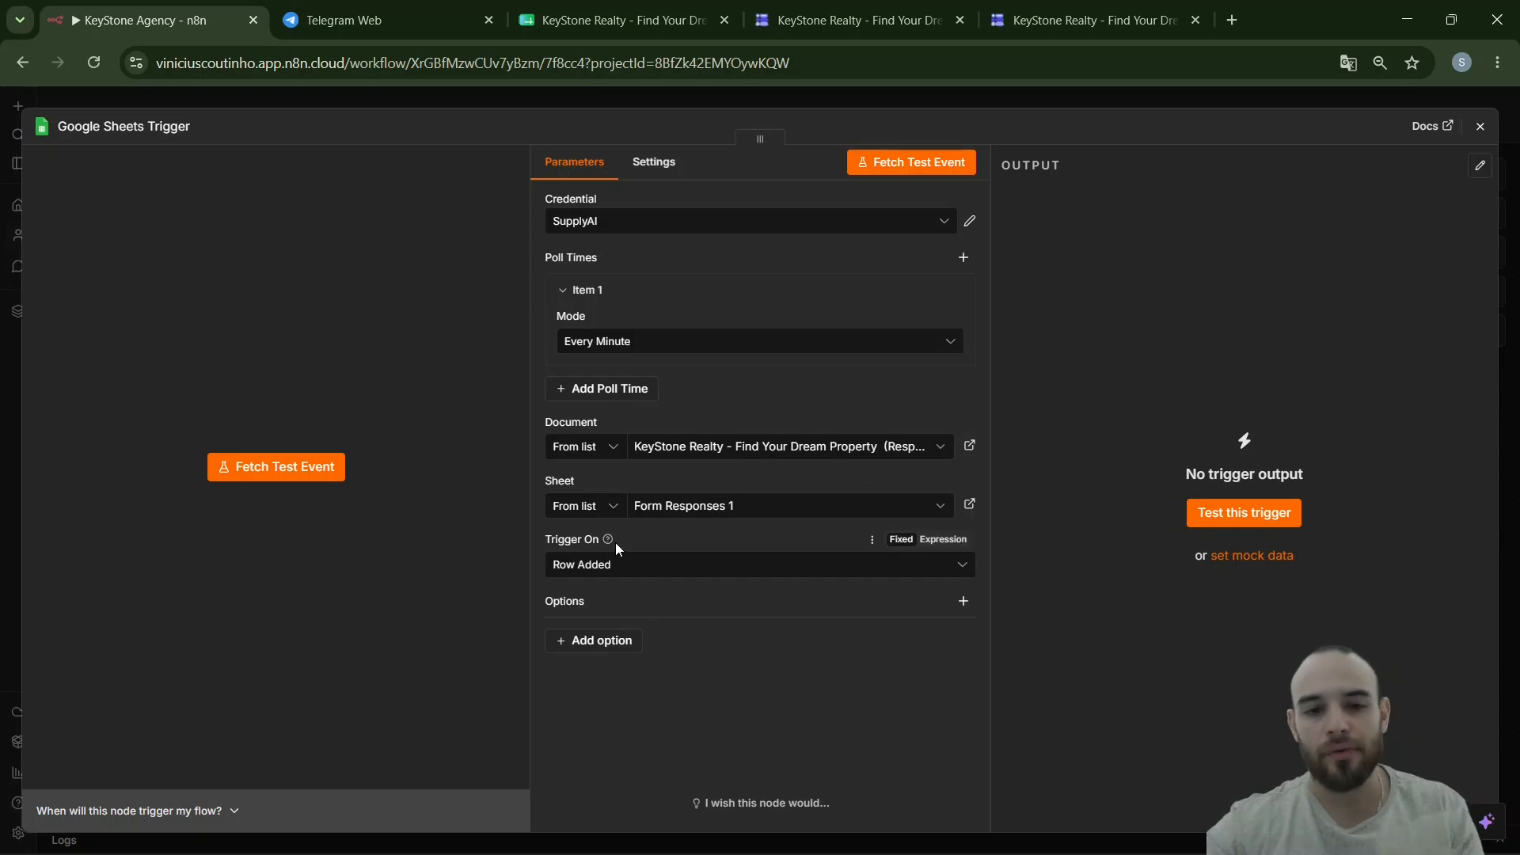
pyautogui.click(615, 567)
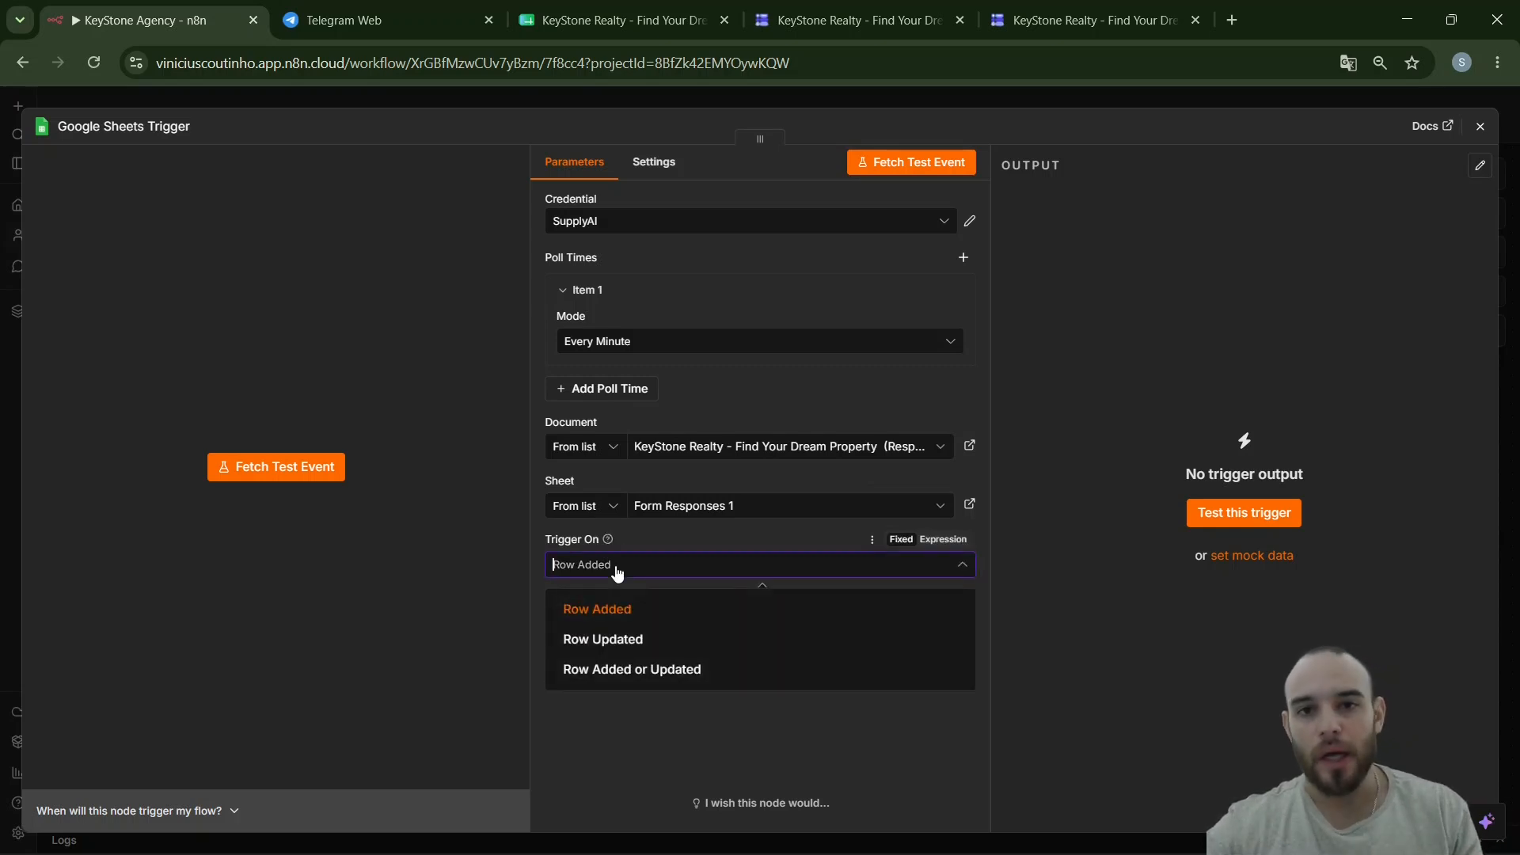
pyautogui.click(617, 571)
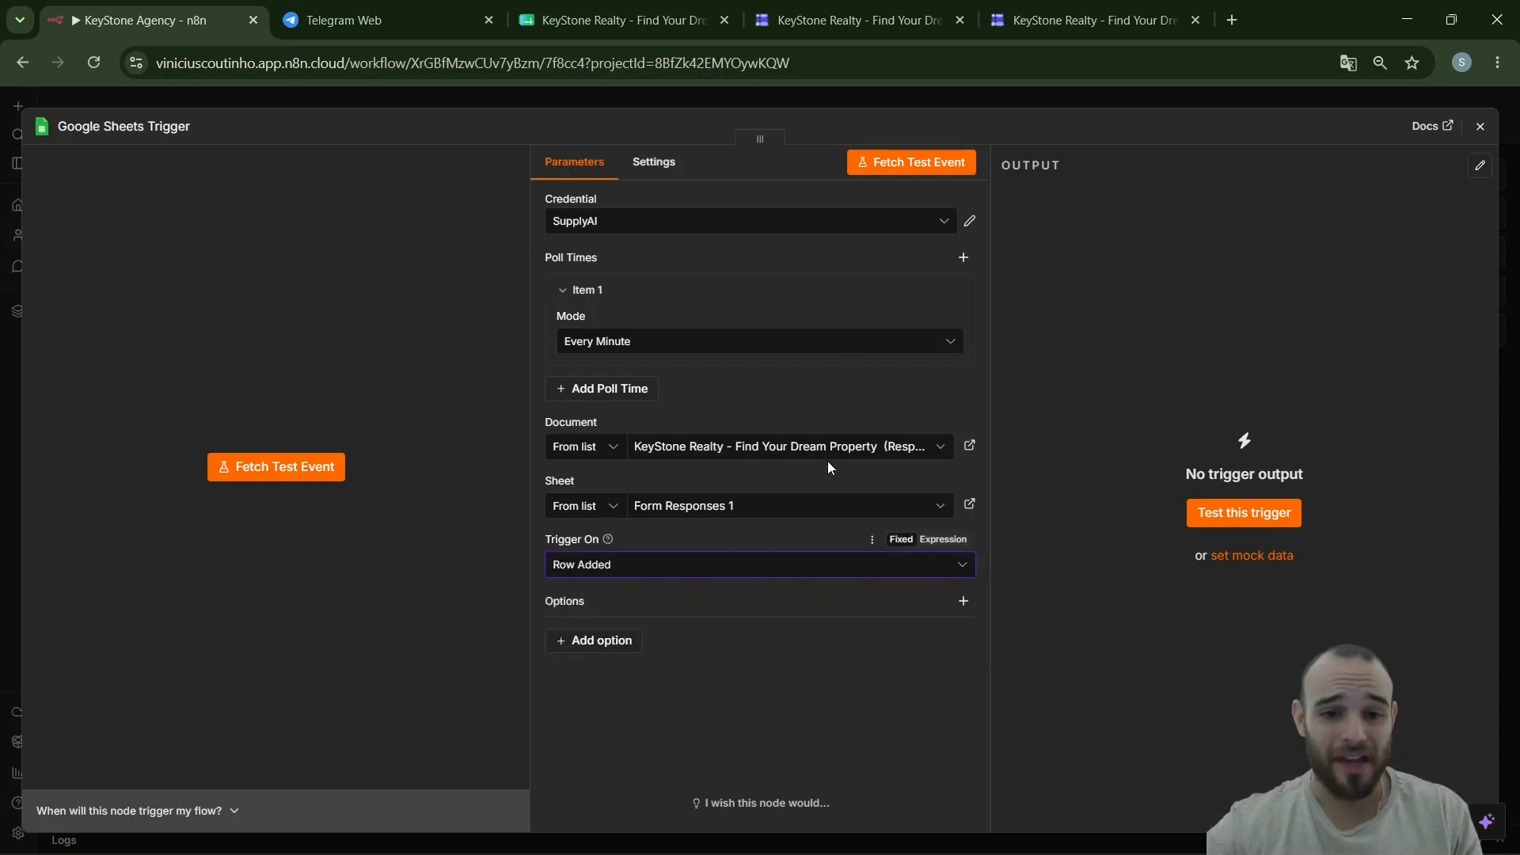
pyautogui.click(938, 174)
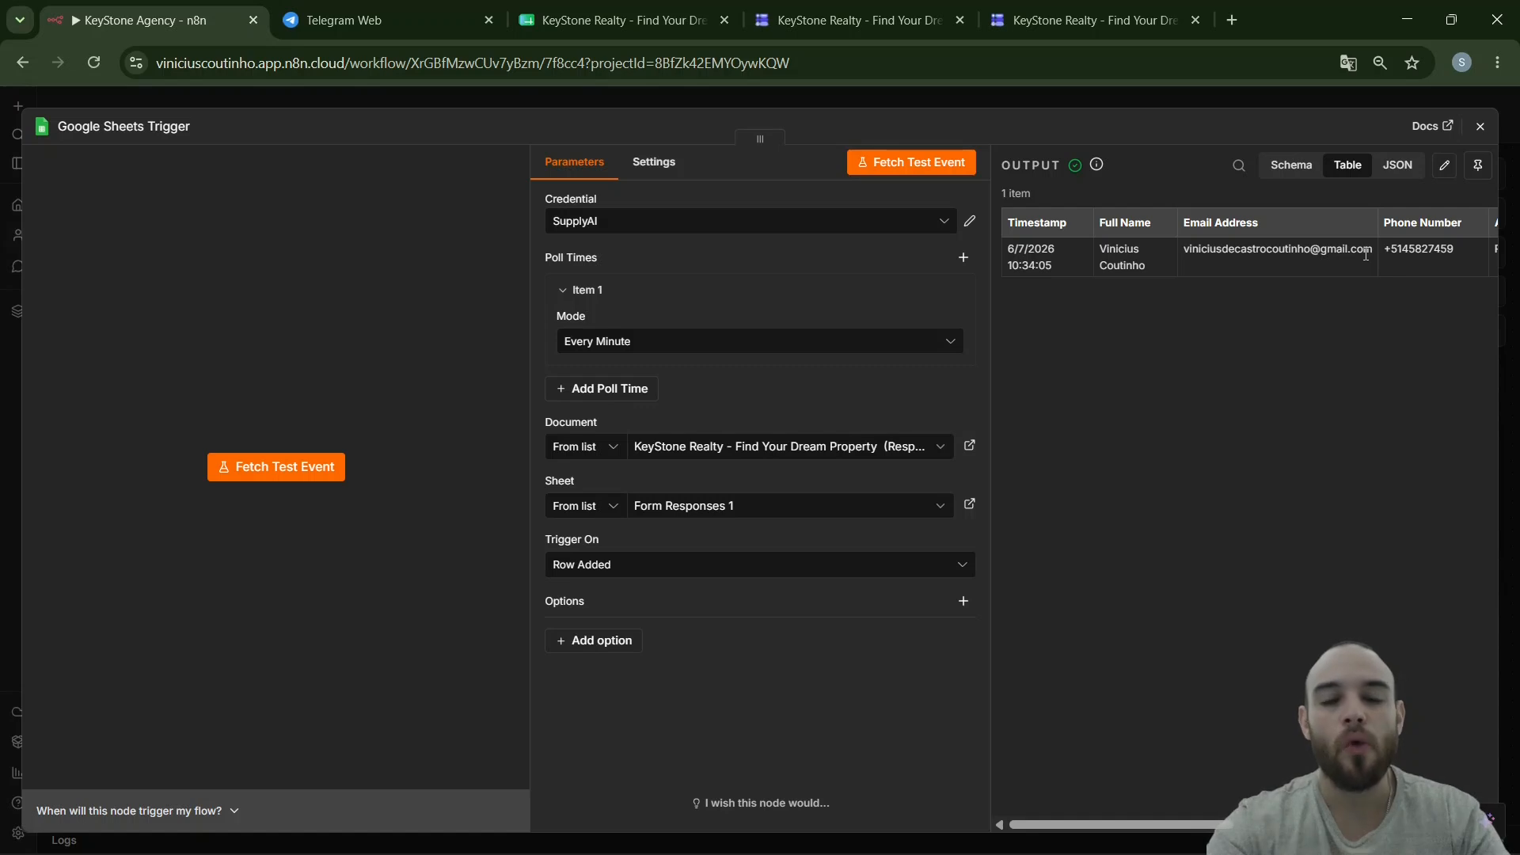
# - Close the trigger and search 'gmai' to add Gmail after it
pyautogui.press('Escape')
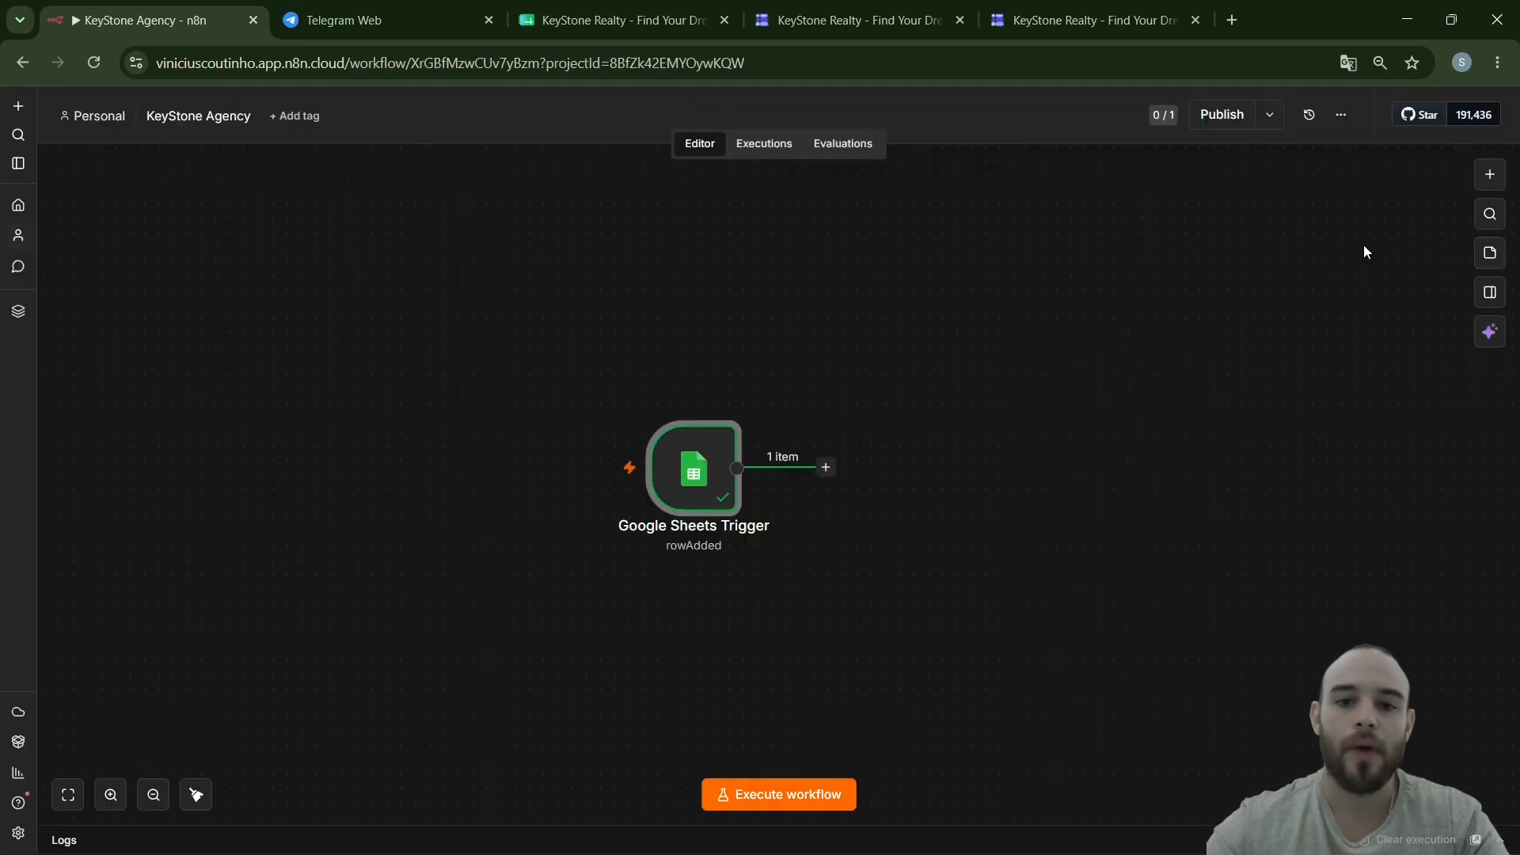
pyautogui.hscroll(3, 807, 554)
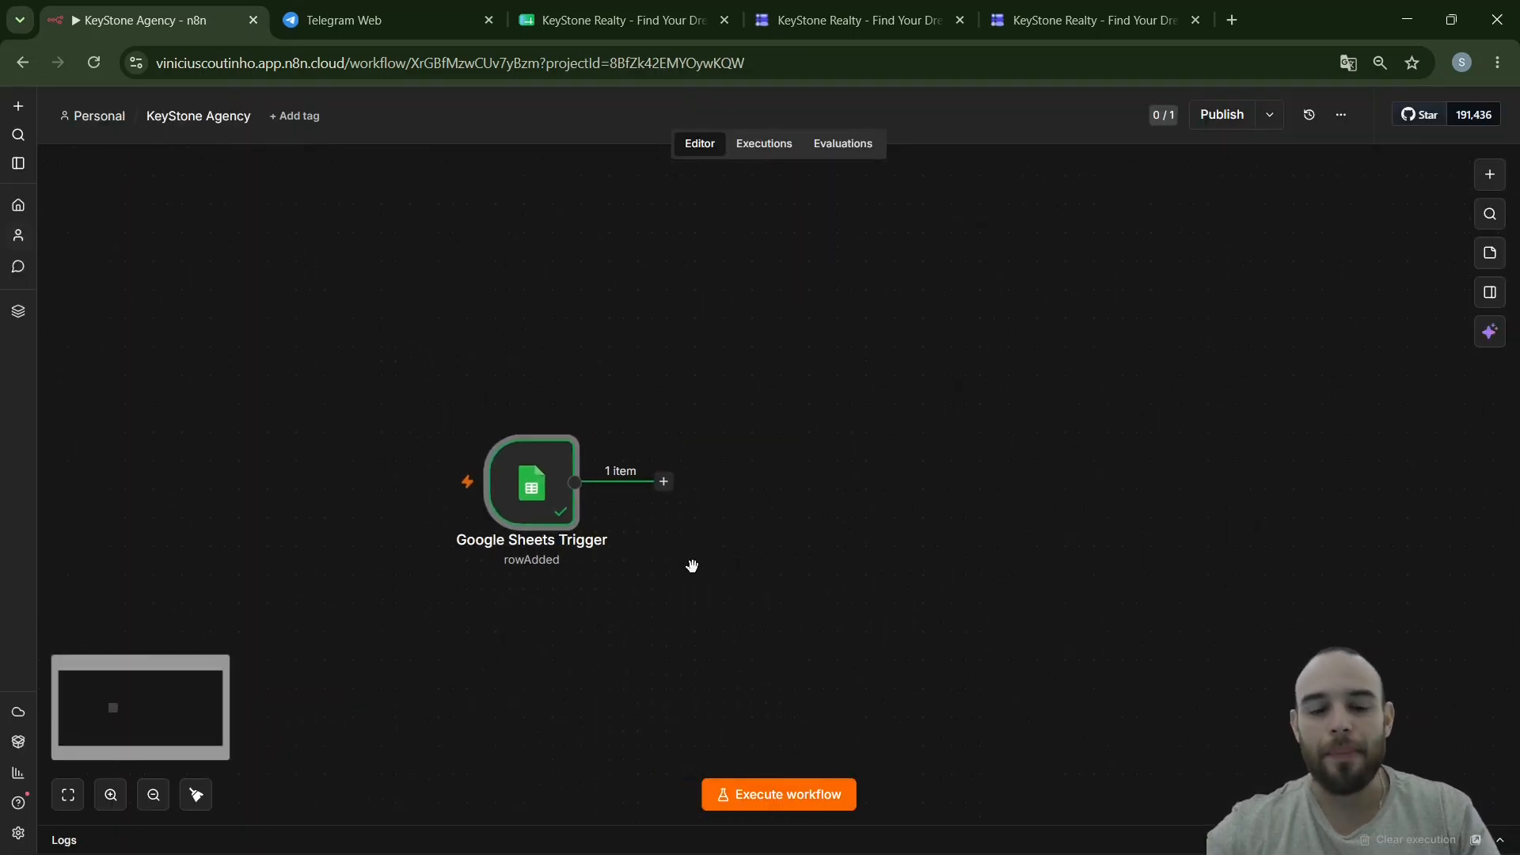
pyautogui.keyDown('ctrl'); pyautogui.scroll(2, 695, 573); pyautogui.keyUp('ctrl')
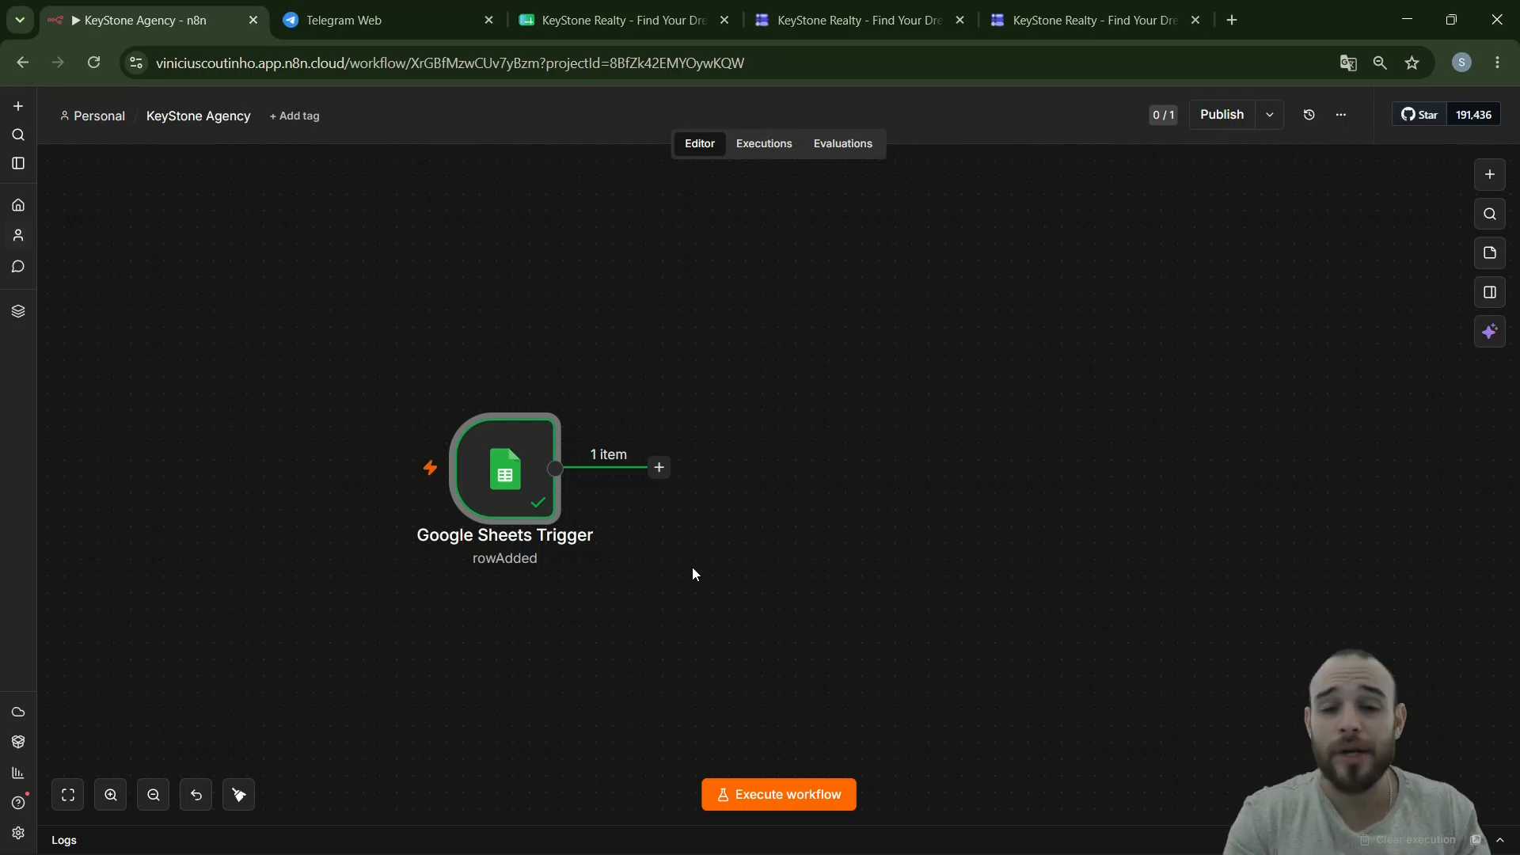
pyautogui.click(660, 471)
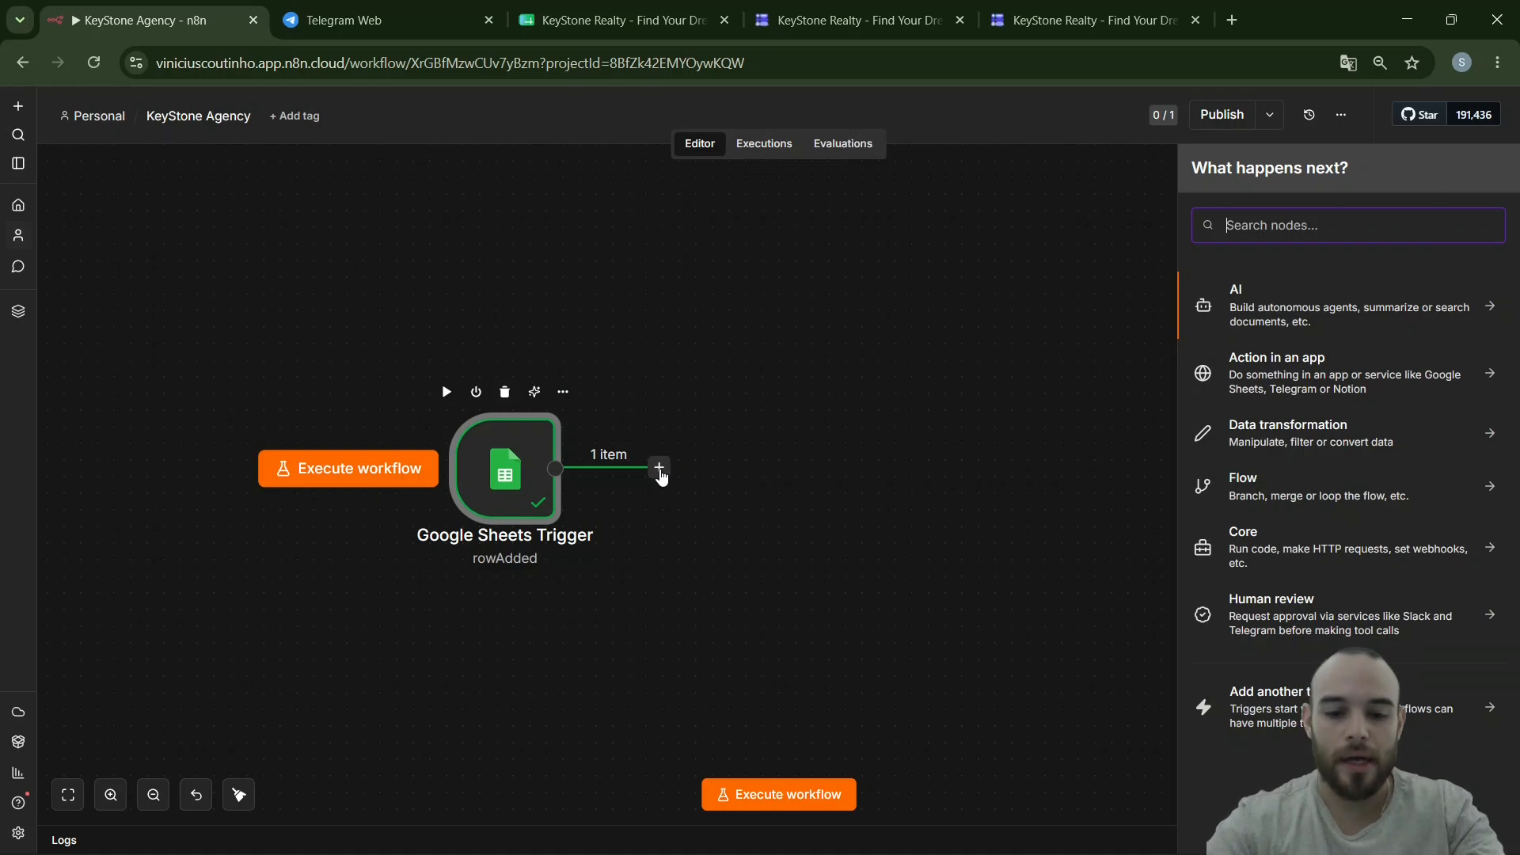
pyautogui.write('gmai')
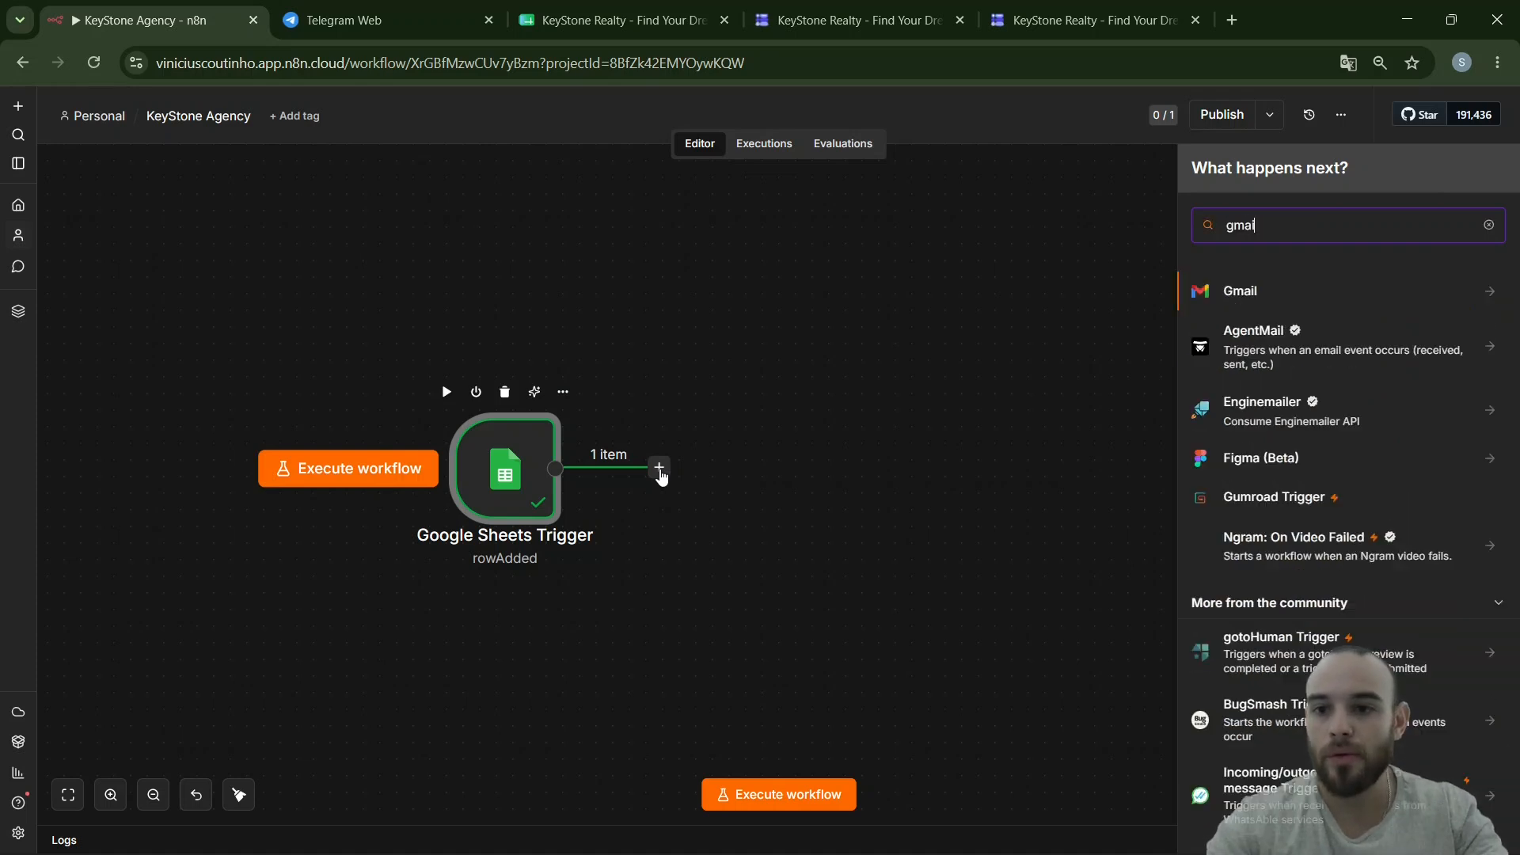
pyautogui.click(1225, 292)
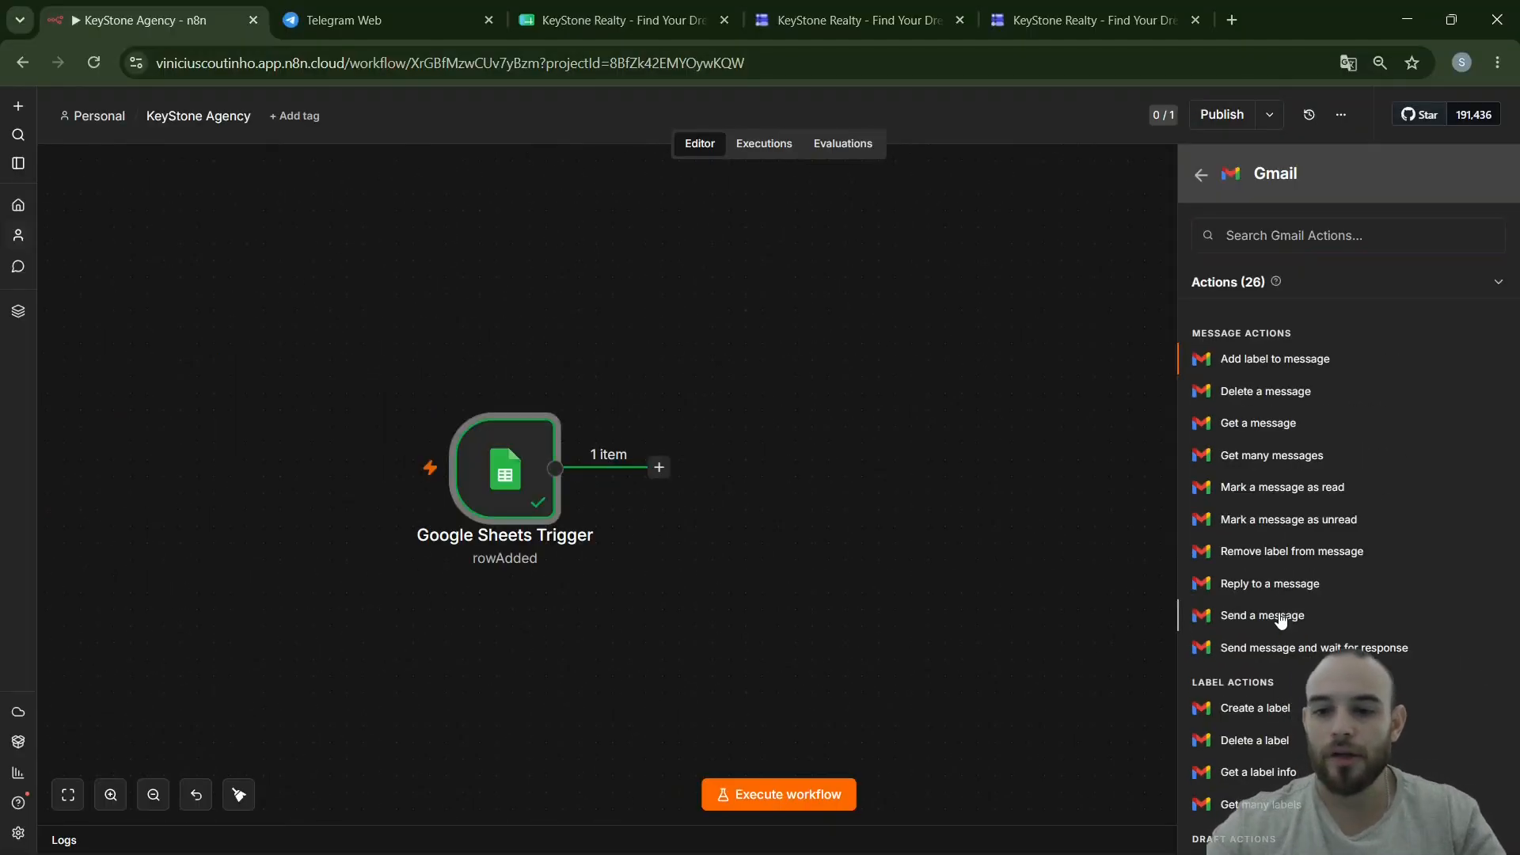
# - Choose Gmail Send a message with another credential, addressed to the submitted Email Address
pyautogui.click(1280, 617)
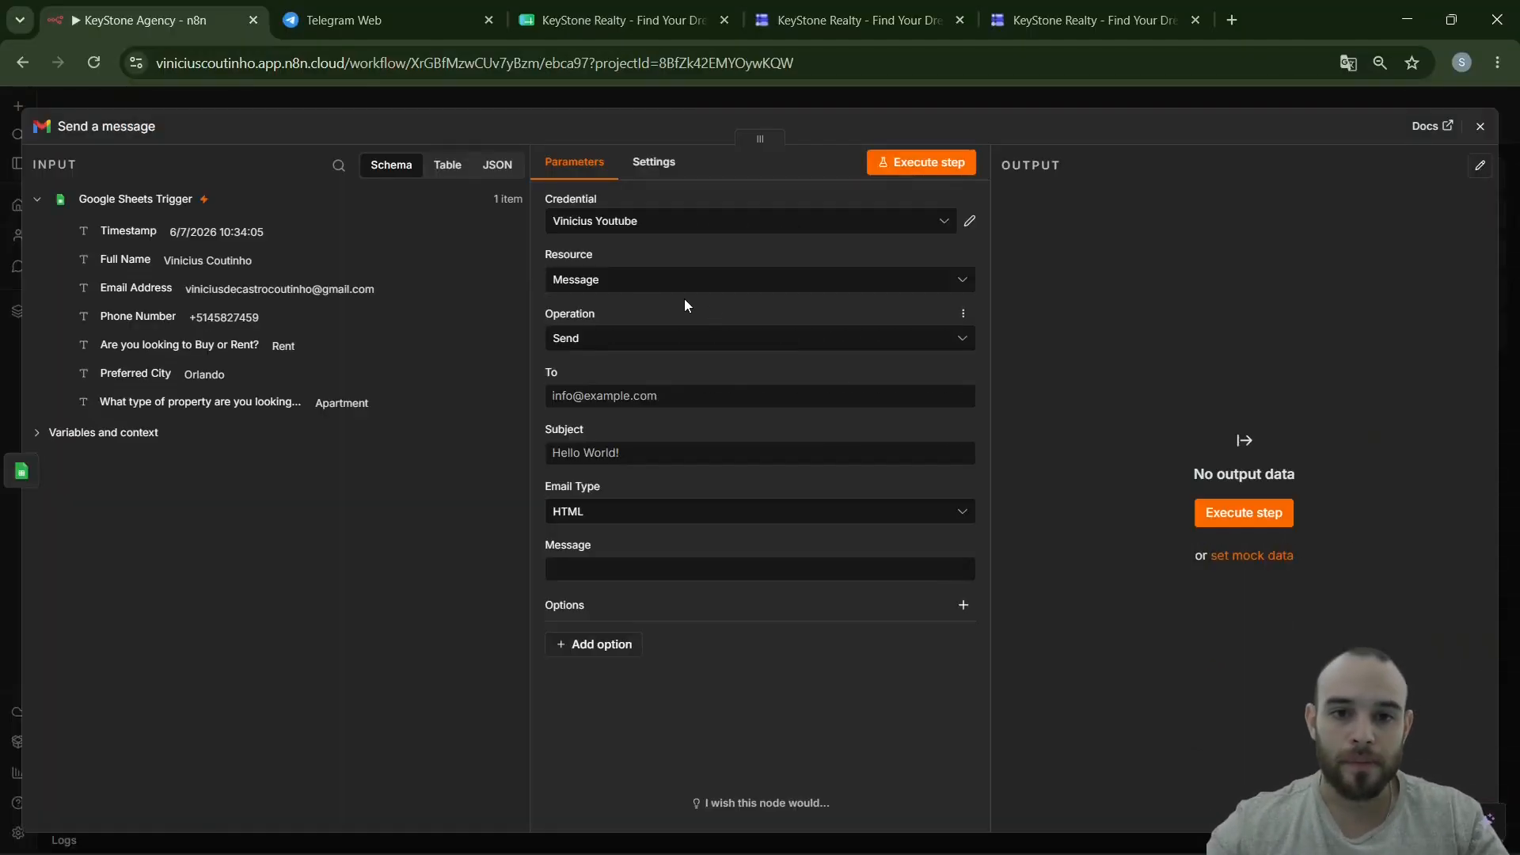
pyautogui.click(624, 231)
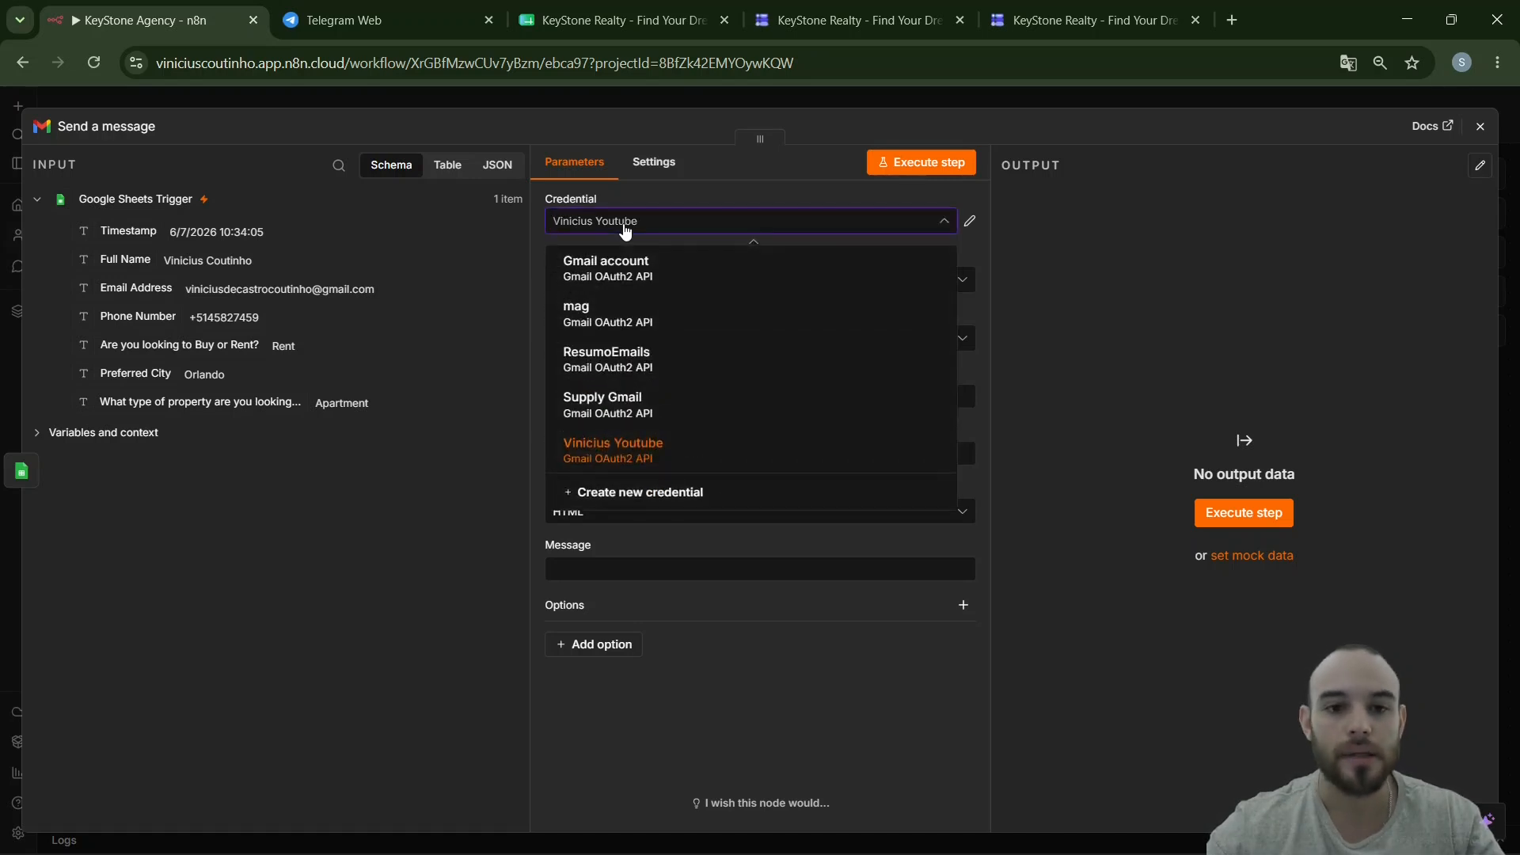
pyautogui.click(618, 405)
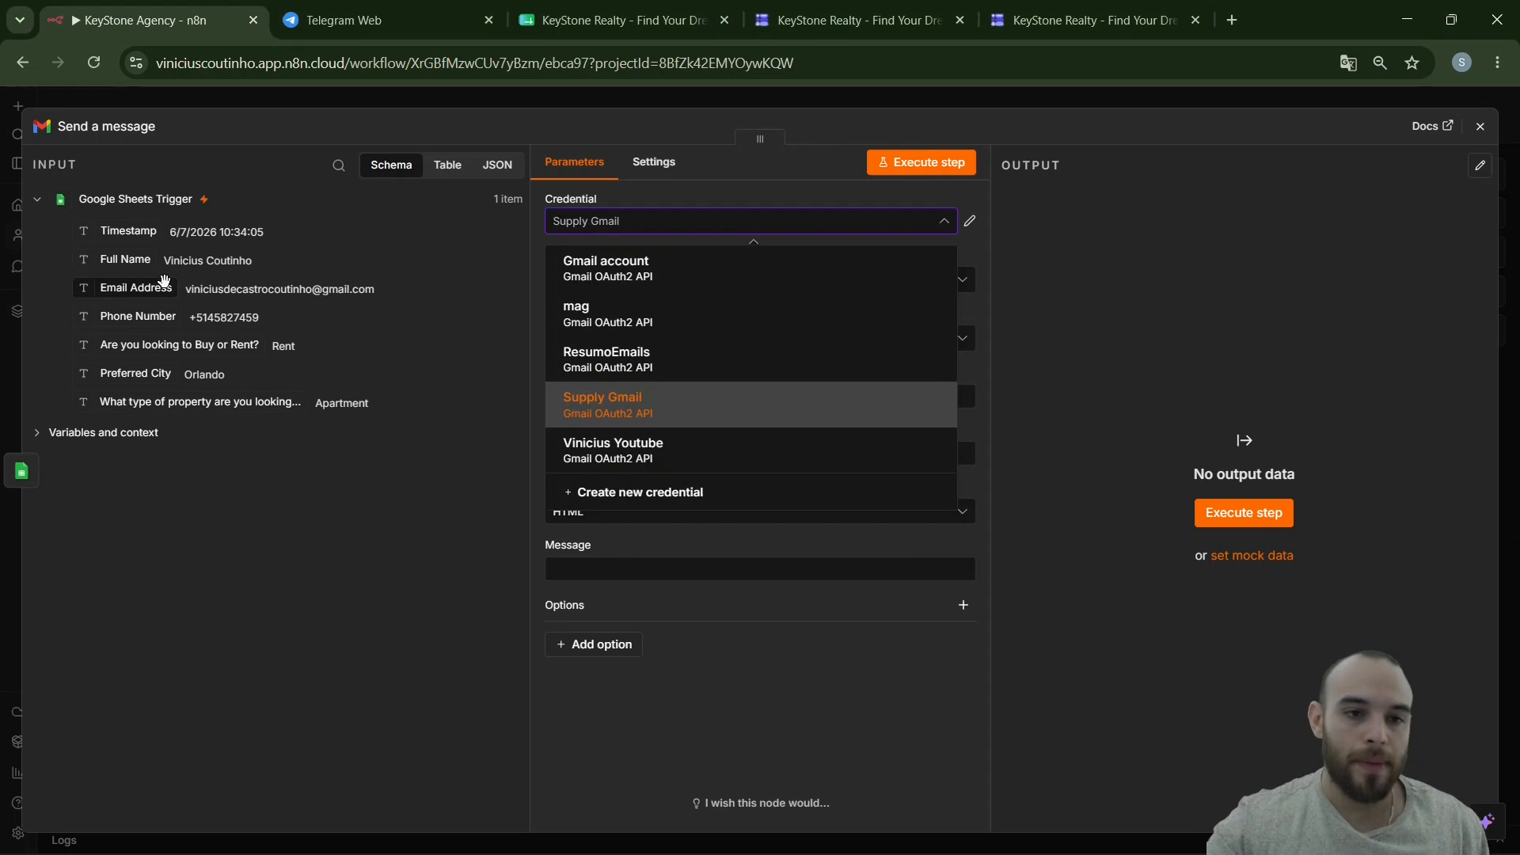
pyautogui.moveTo(210, 283); pyautogui.dragTo(917, 444)
pyautogui.moveTo(492, 368); pyautogui.dragTo(593, 395)
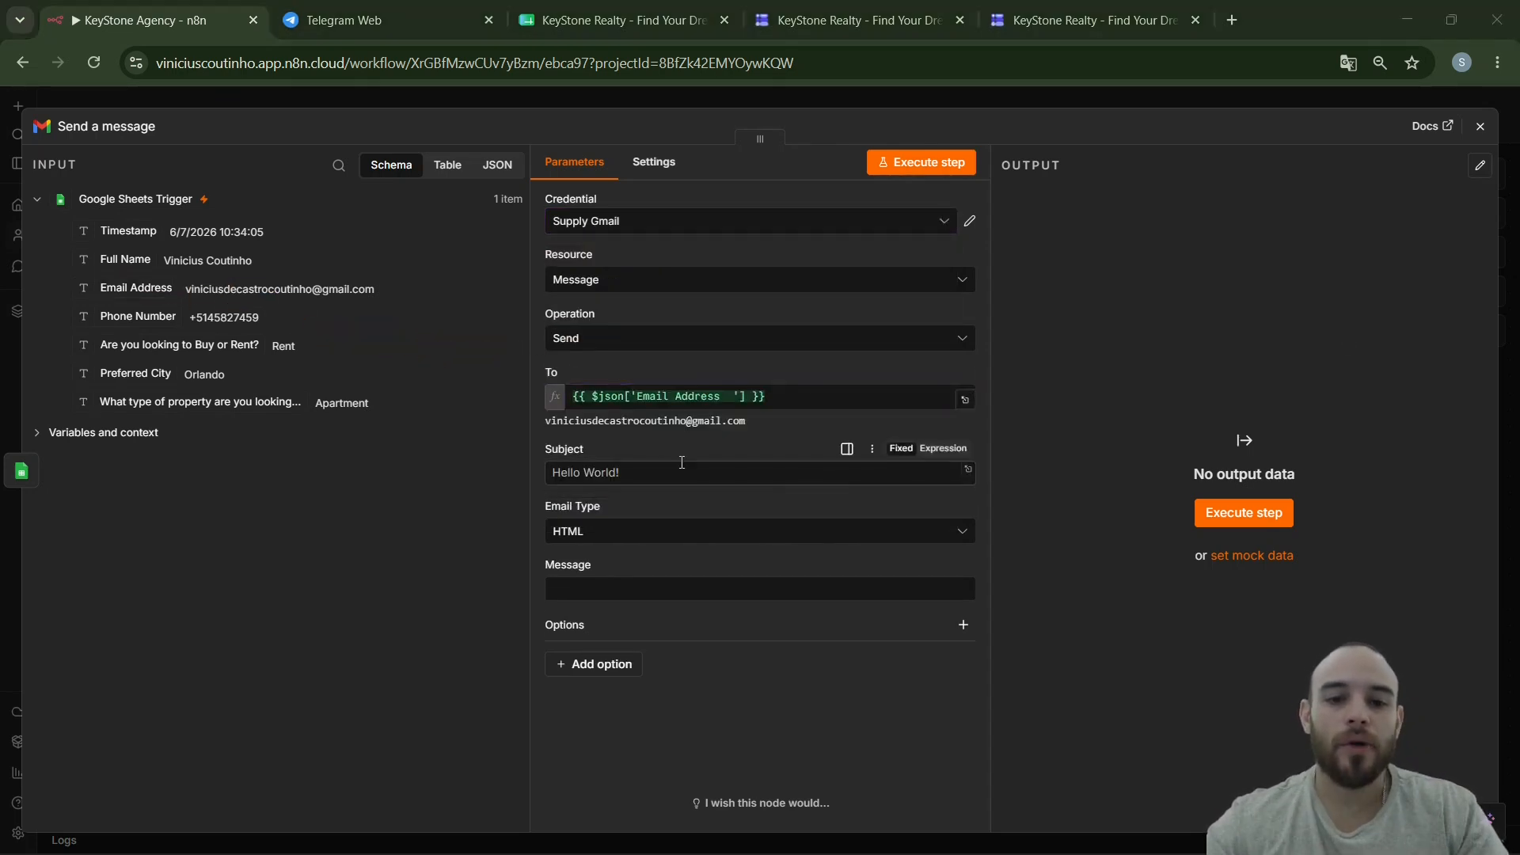
# - Paste the subject 'Thank you for contacting KeyStone Realty!' and HTML body as an expression
pyautogui.click(656, 470)
pyautogui.write('Thank you for contacting KeyStone Realty!')
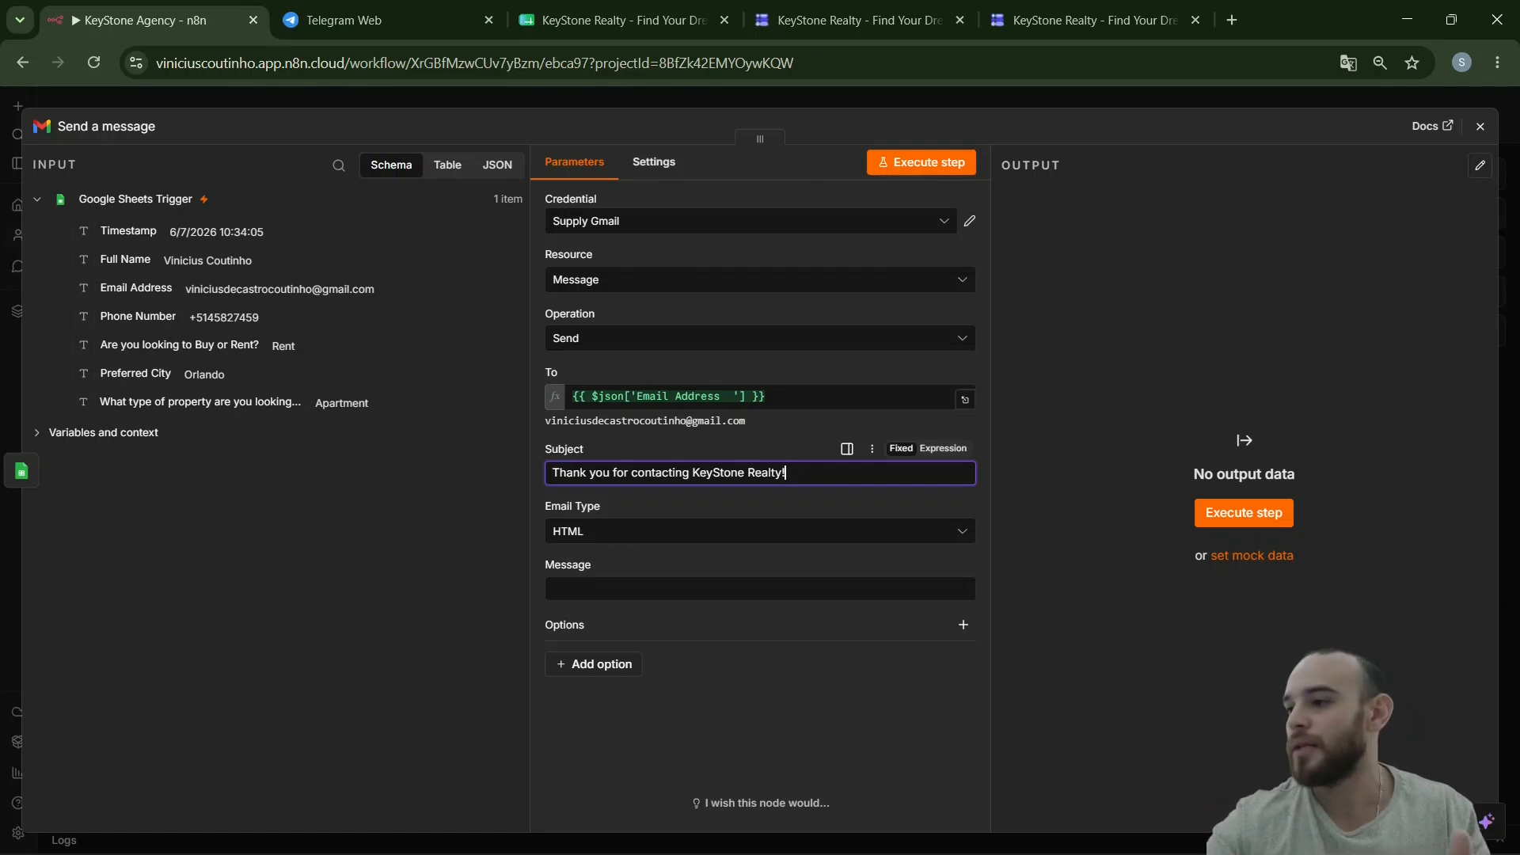
pyautogui.hotkey('alt', 'Tab')
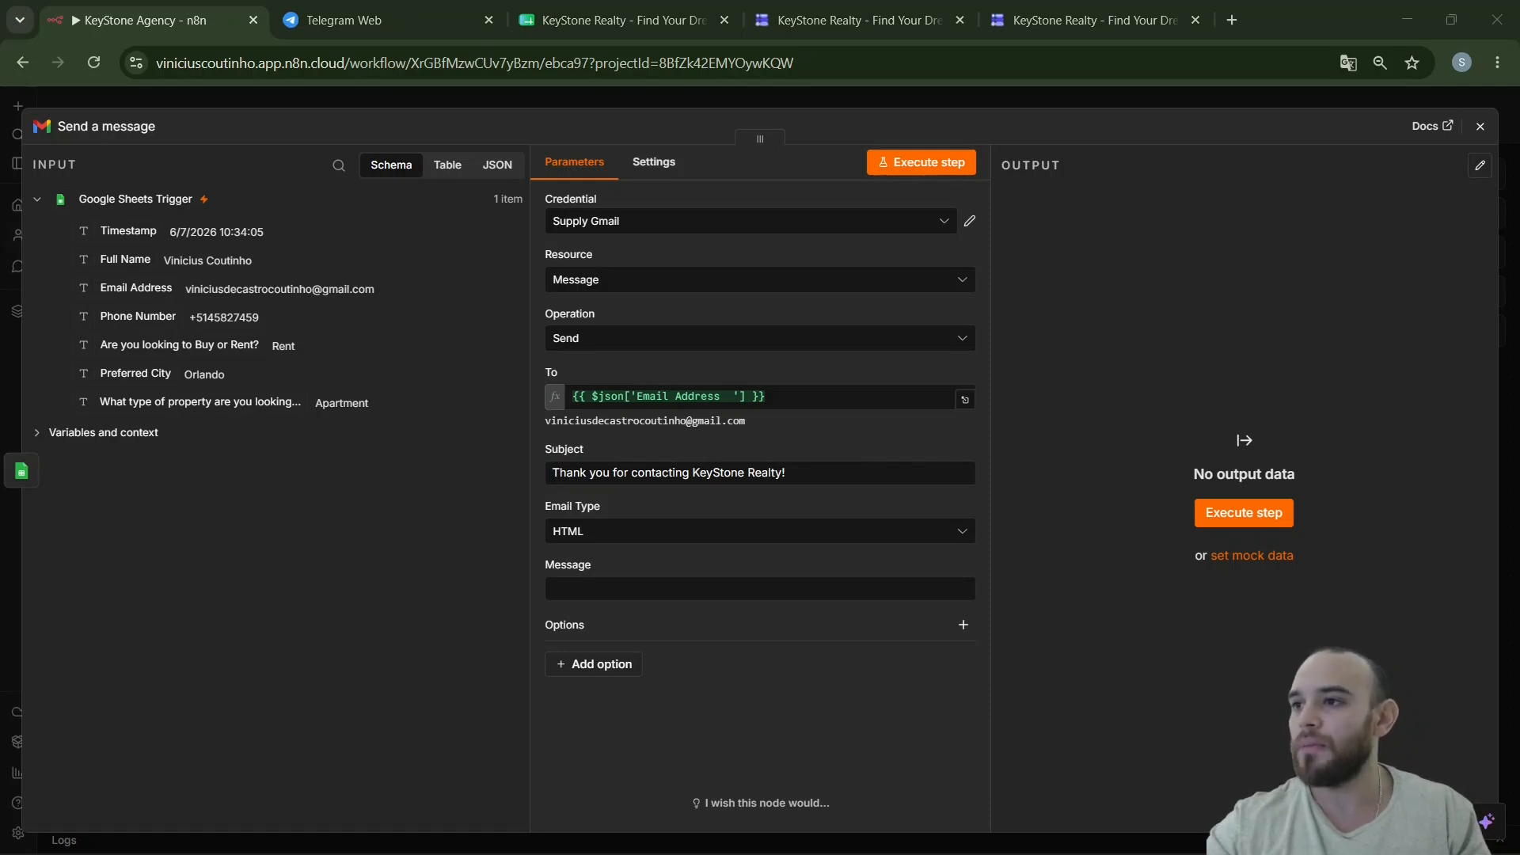
pyautogui.click(654, 588)
pyautogui.hotkey('ctrl', 'v')
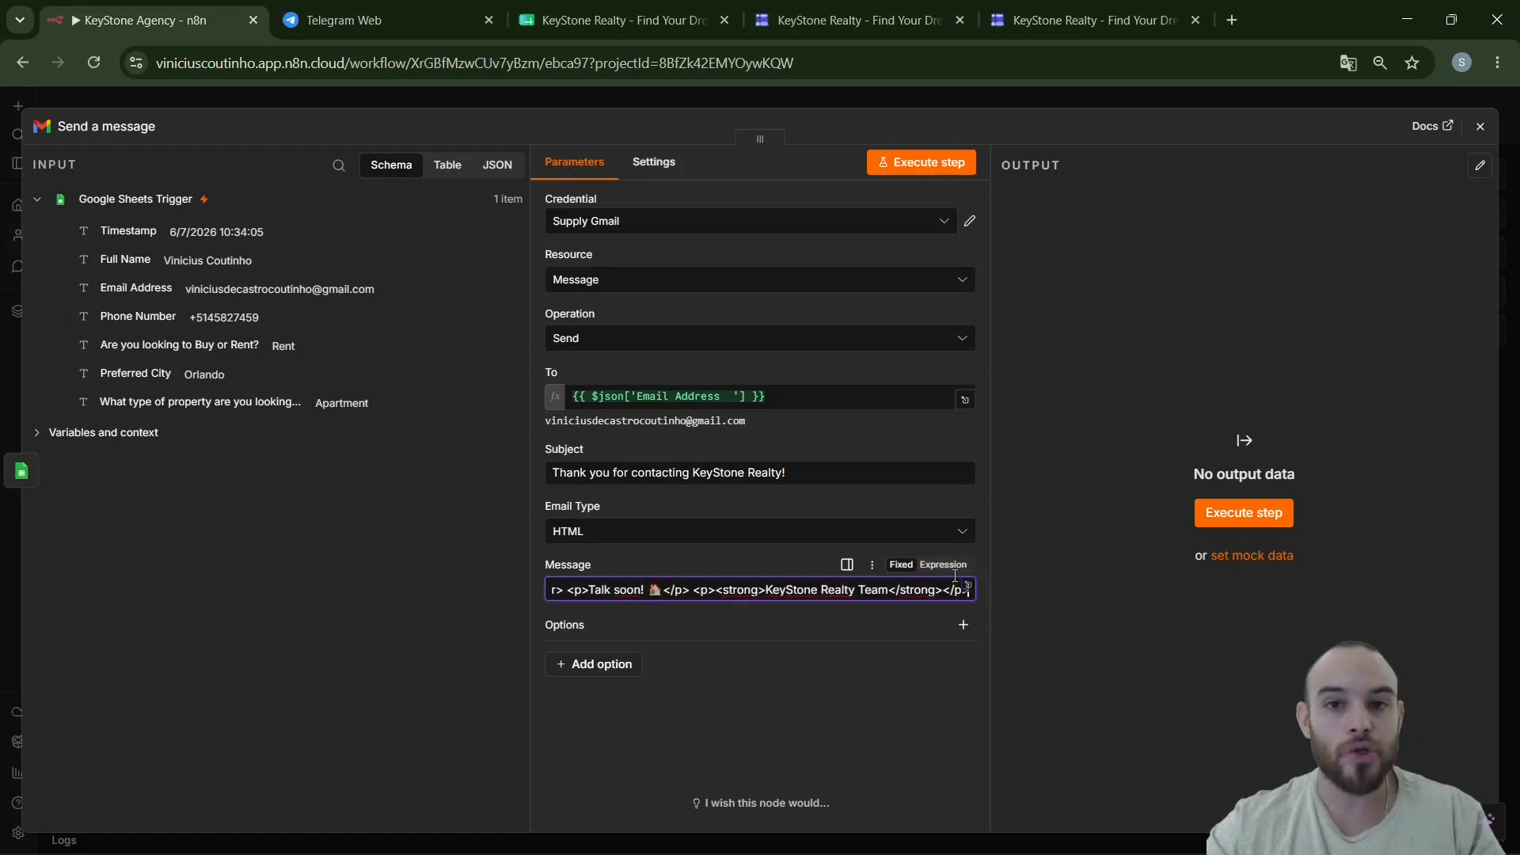
pyautogui.click(954, 573)
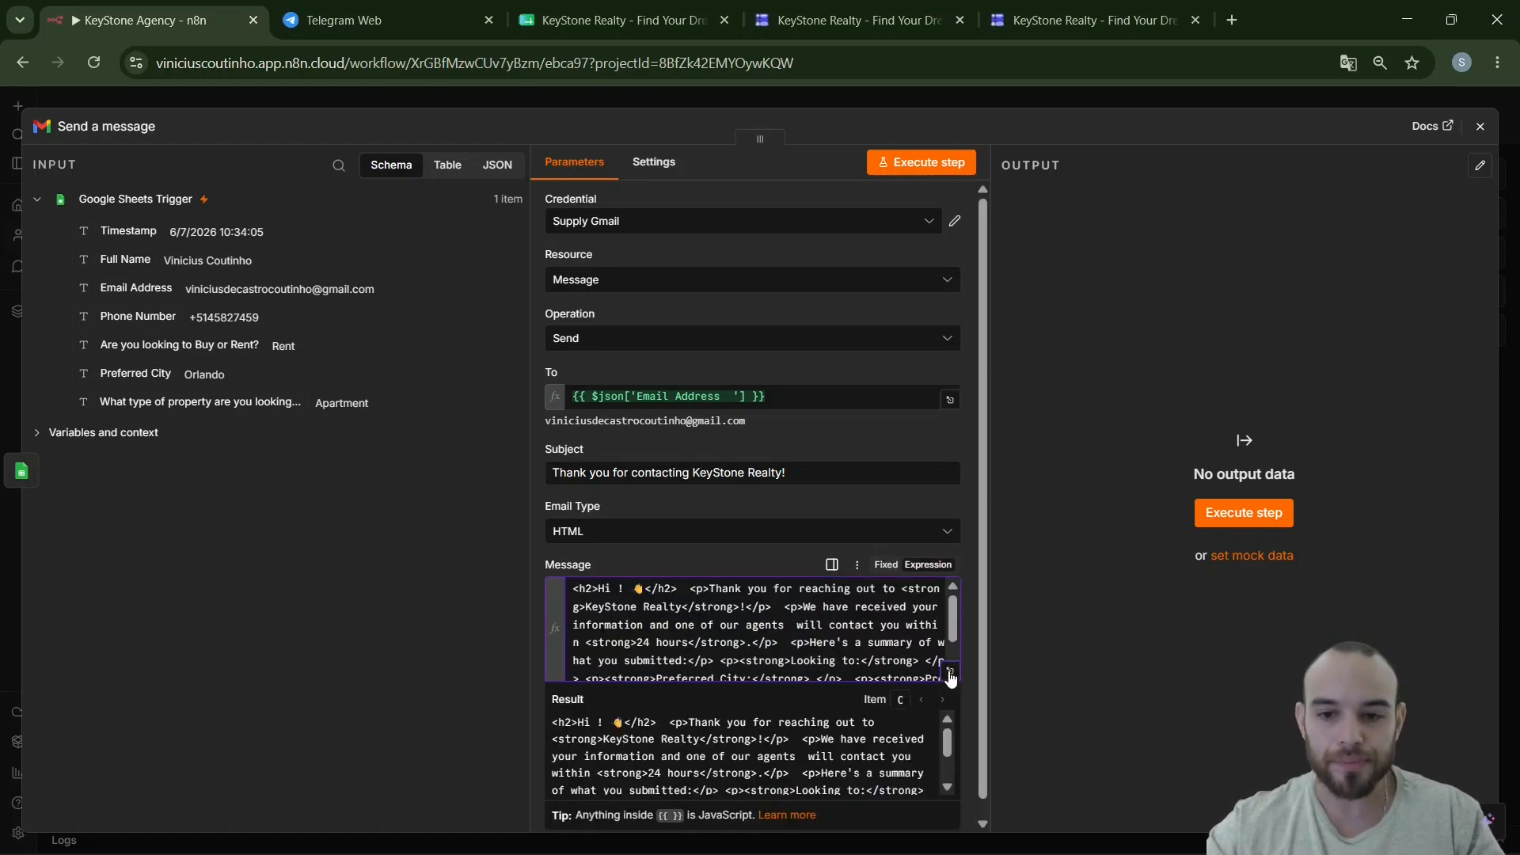
pyautogui.click(950, 673)
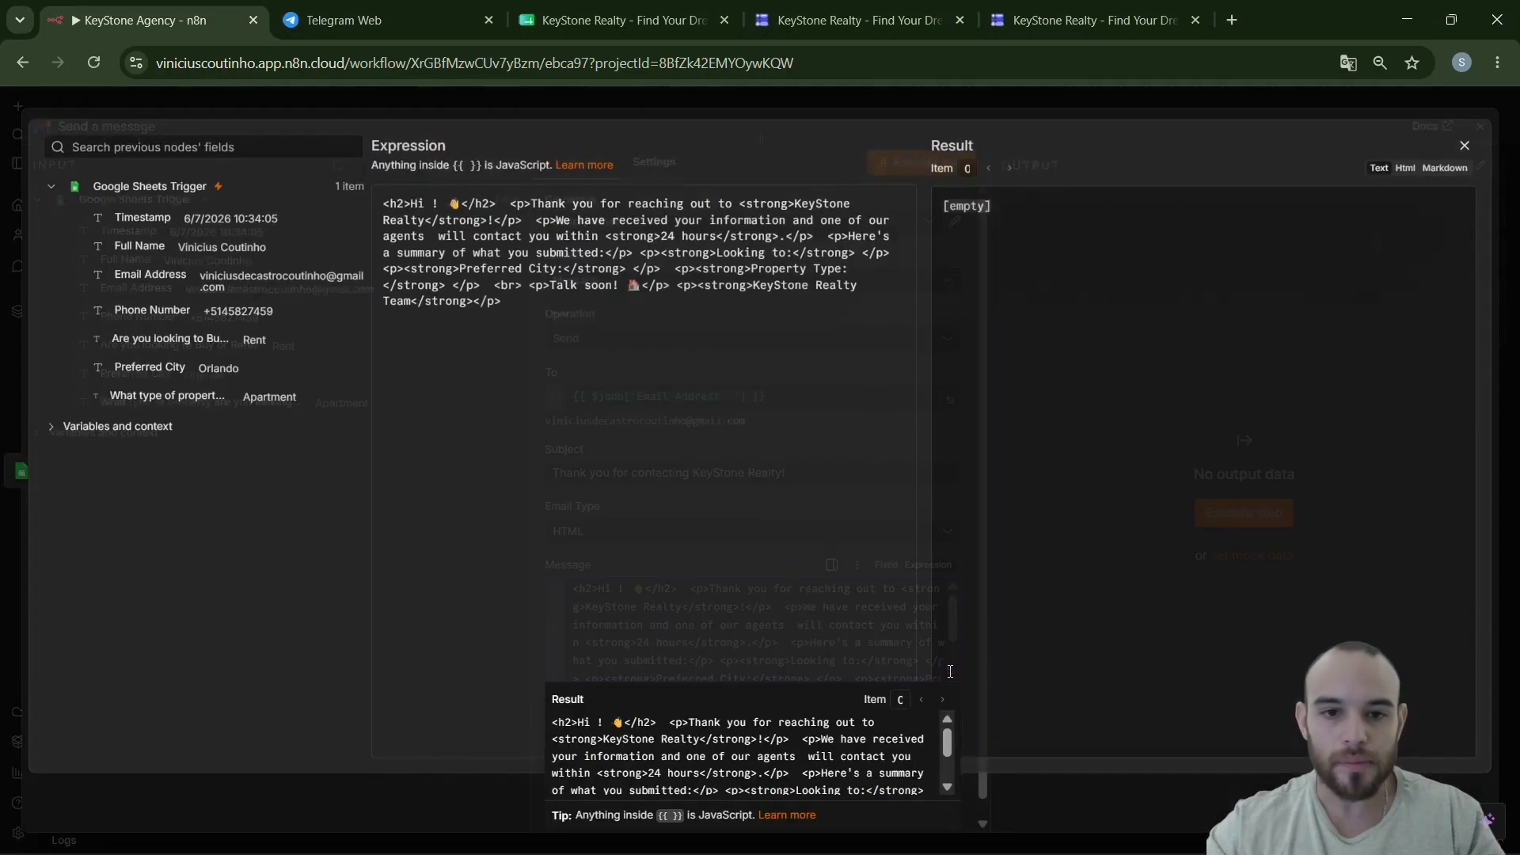
# - Add line breaks after the greeting heading and before the summary and Talk soon lines
pyautogui.click(530, 205)
pyautogui.press('Return')
pyautogui.press('Return')
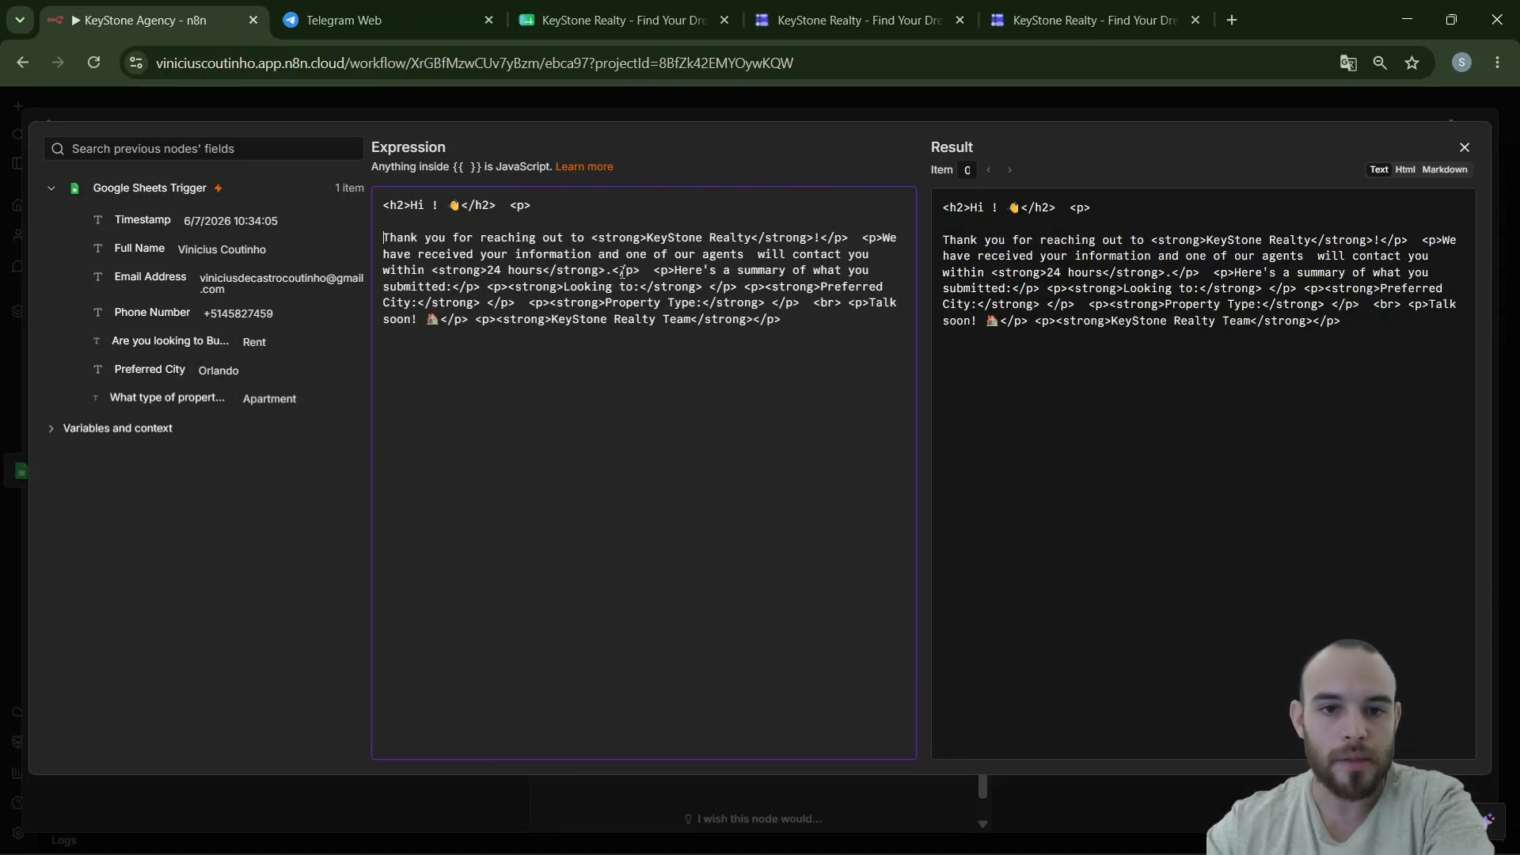
pyautogui.click(654, 270)
pyautogui.press('Return')
pyautogui.press('Return')
pyautogui.click(686, 335)
pyautogui.press('Return')
pyautogui.press('Return')
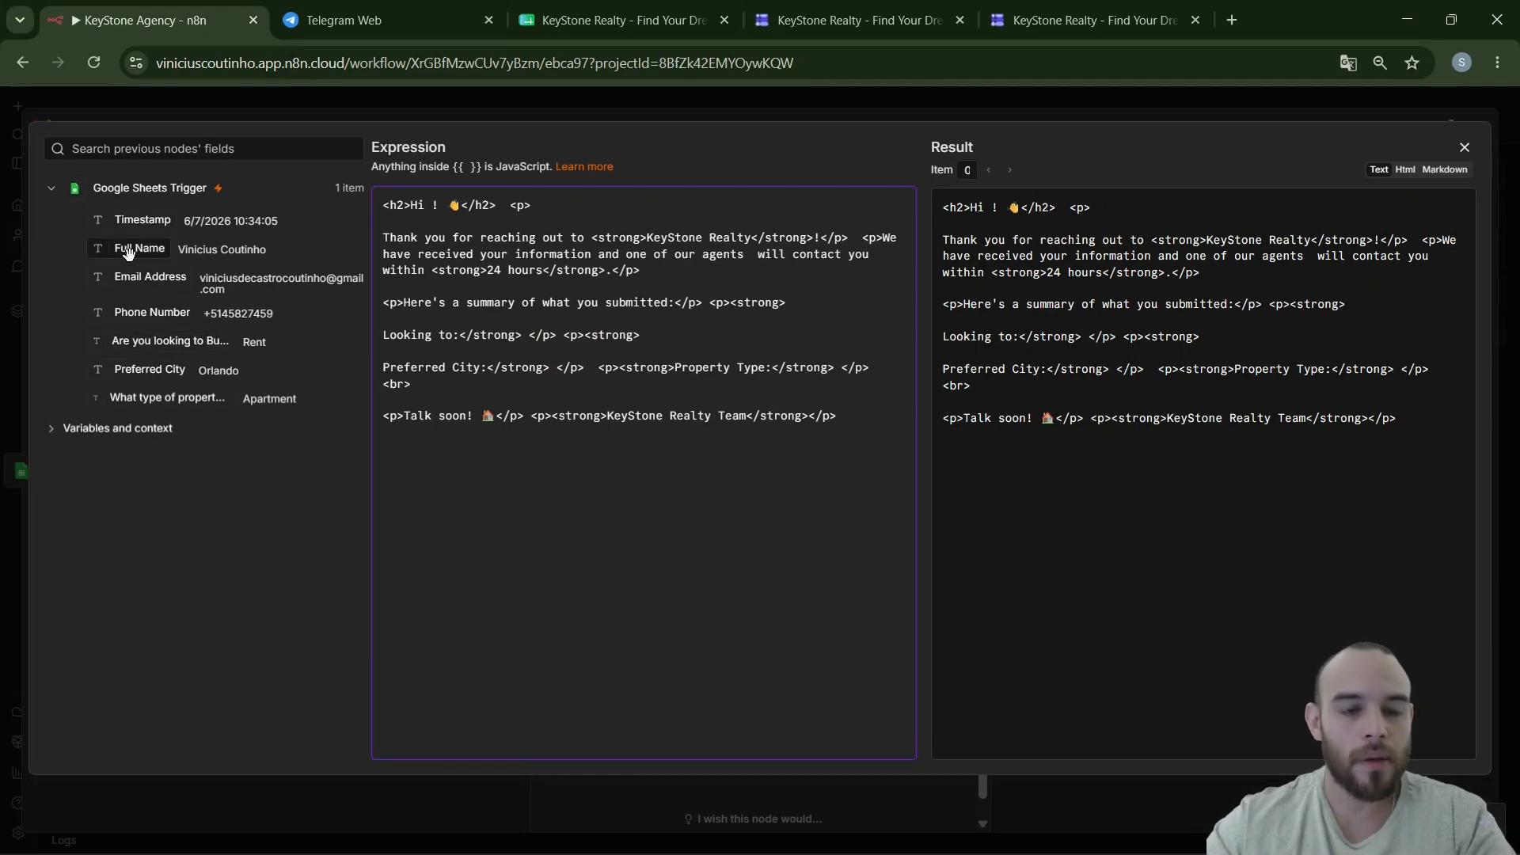
# - Insert Full Name, buy-or-rent and Preferred City fields, putting Property Type on a new line
pyautogui.moveTo(129, 252); pyautogui.dragTo(438, 209)
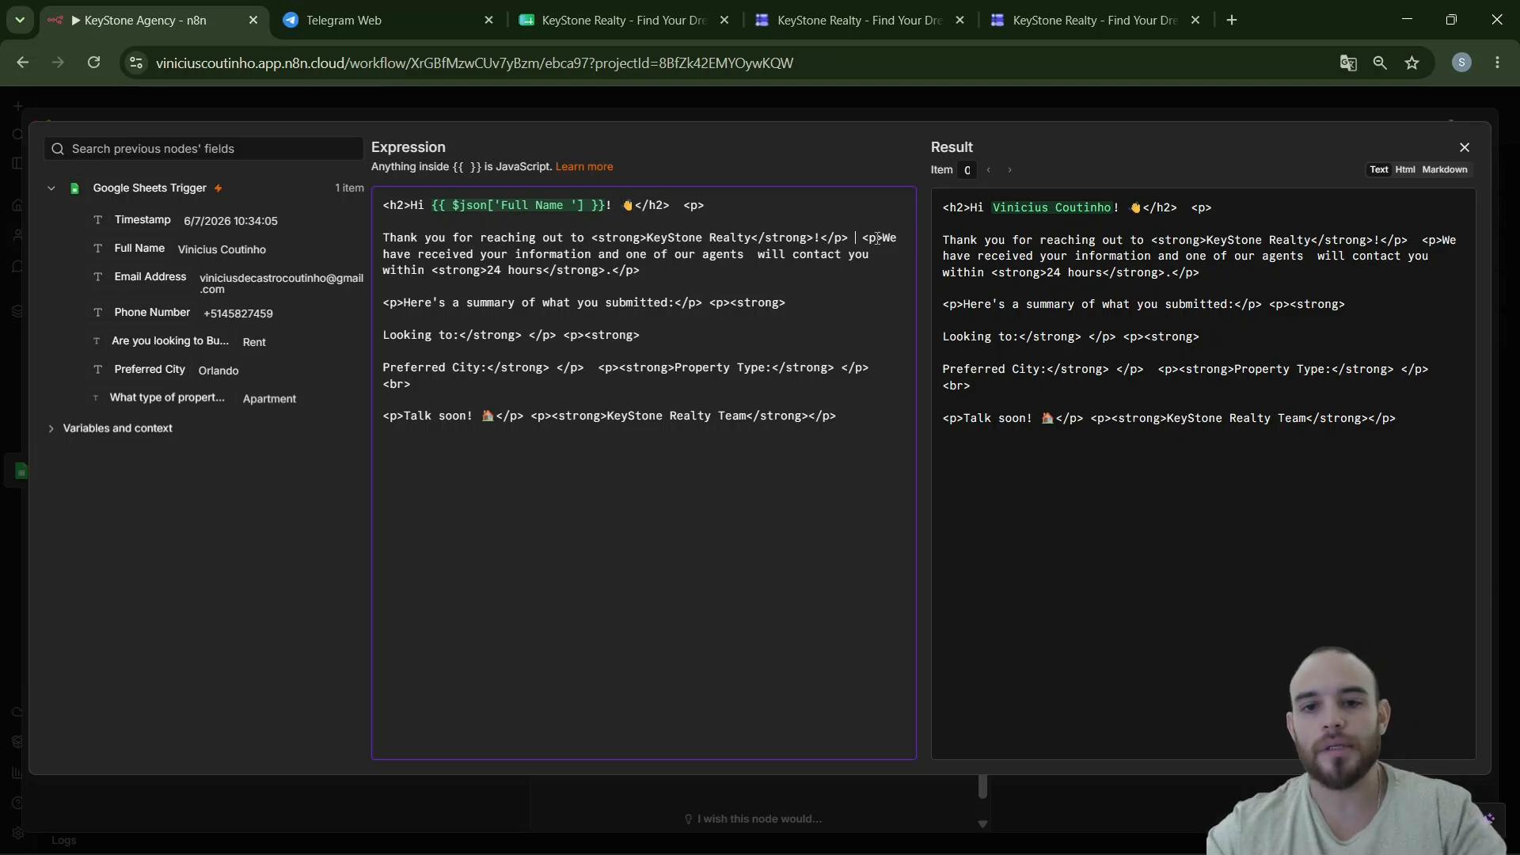
pyautogui.press('Return')
pyautogui.press('Return')
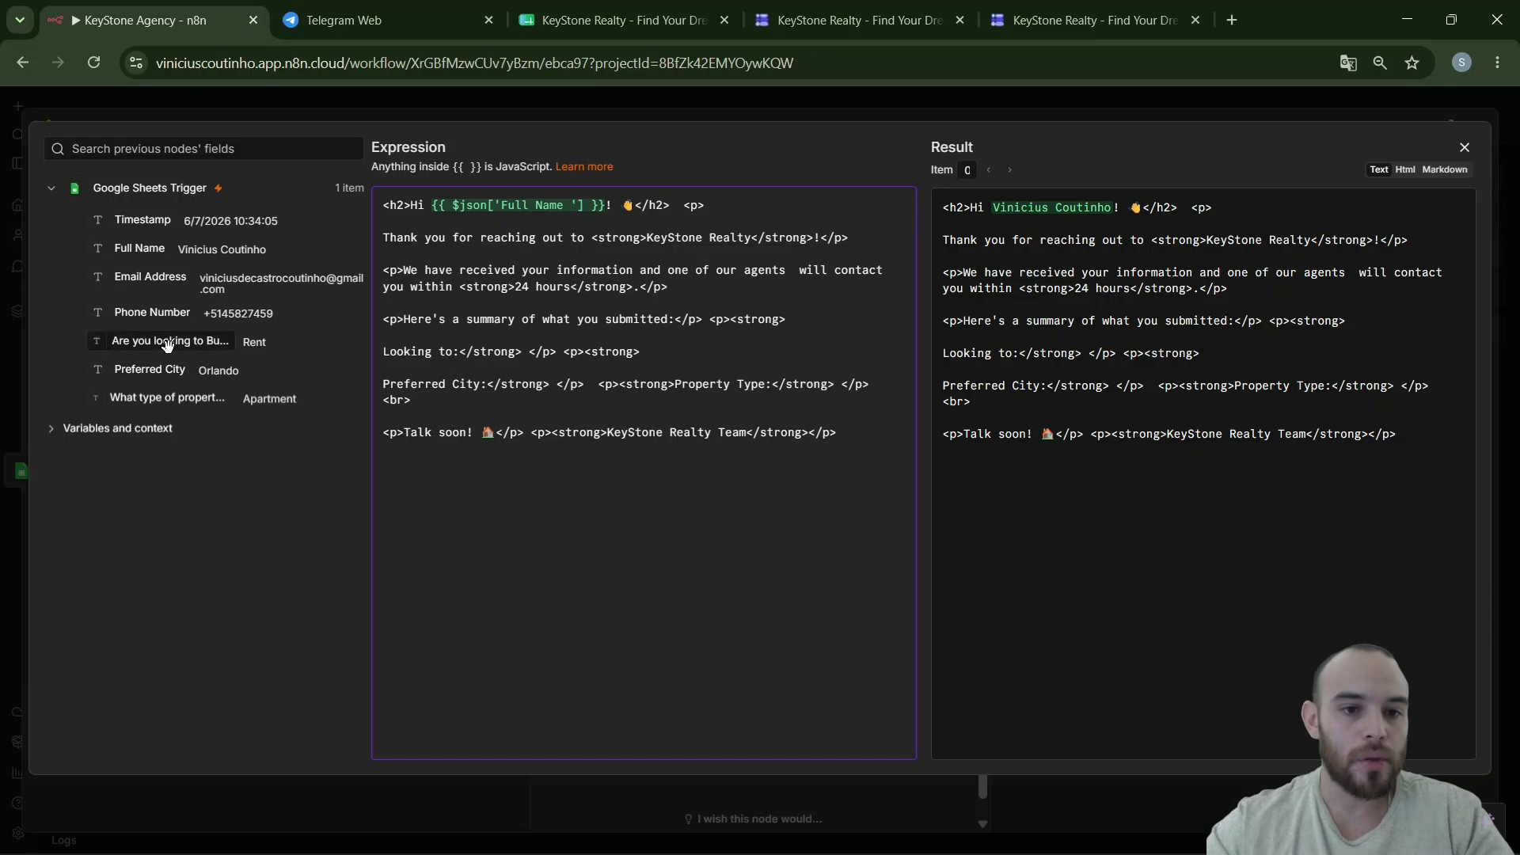
pyautogui.moveTo(167, 342); pyautogui.dragTo(529, 353)
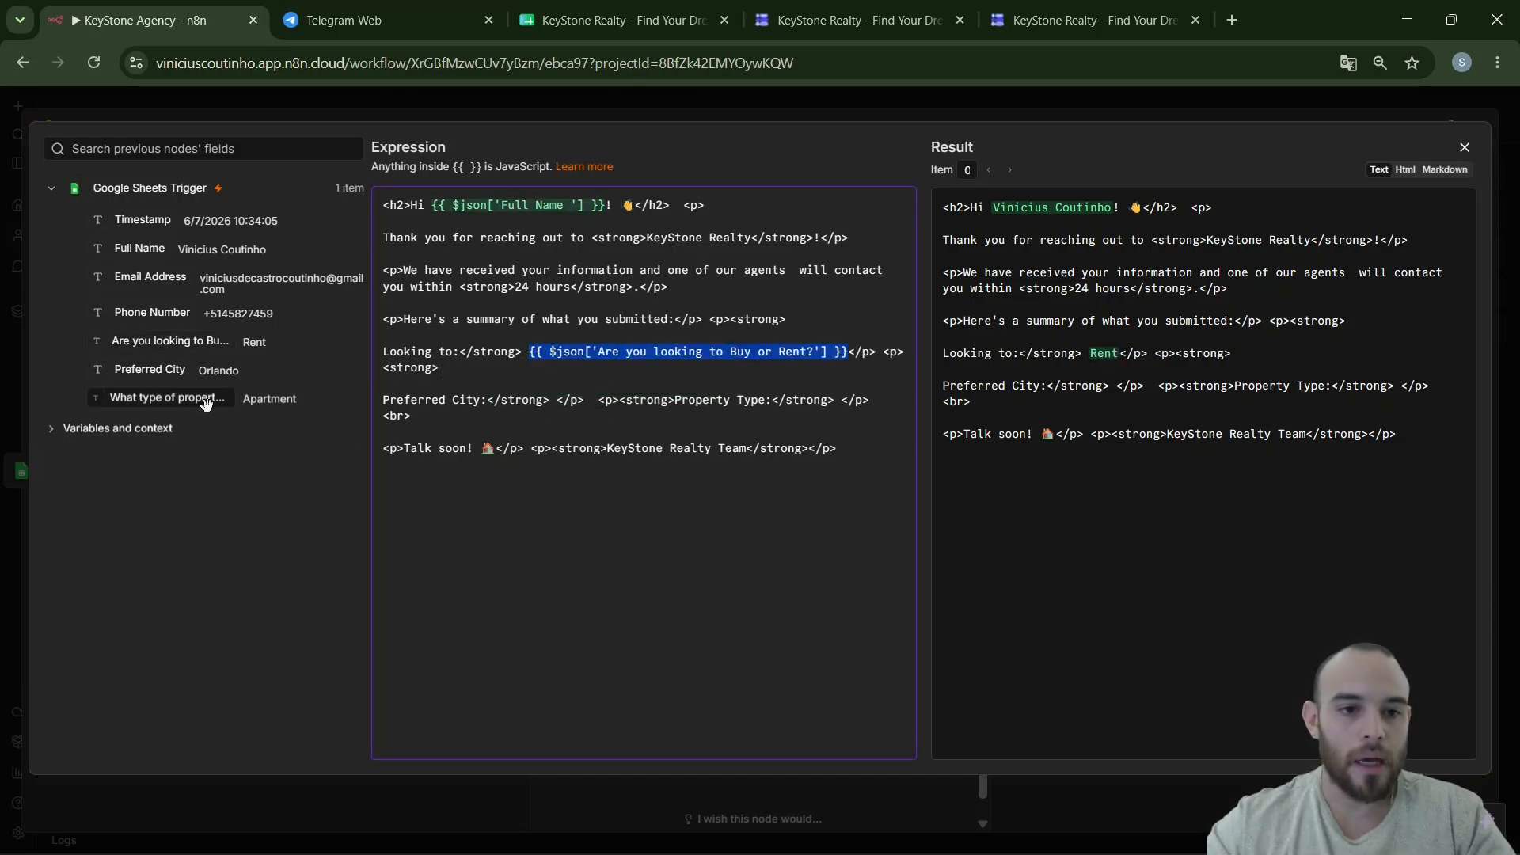
pyautogui.moveTo(150, 370); pyautogui.dragTo(556, 404)
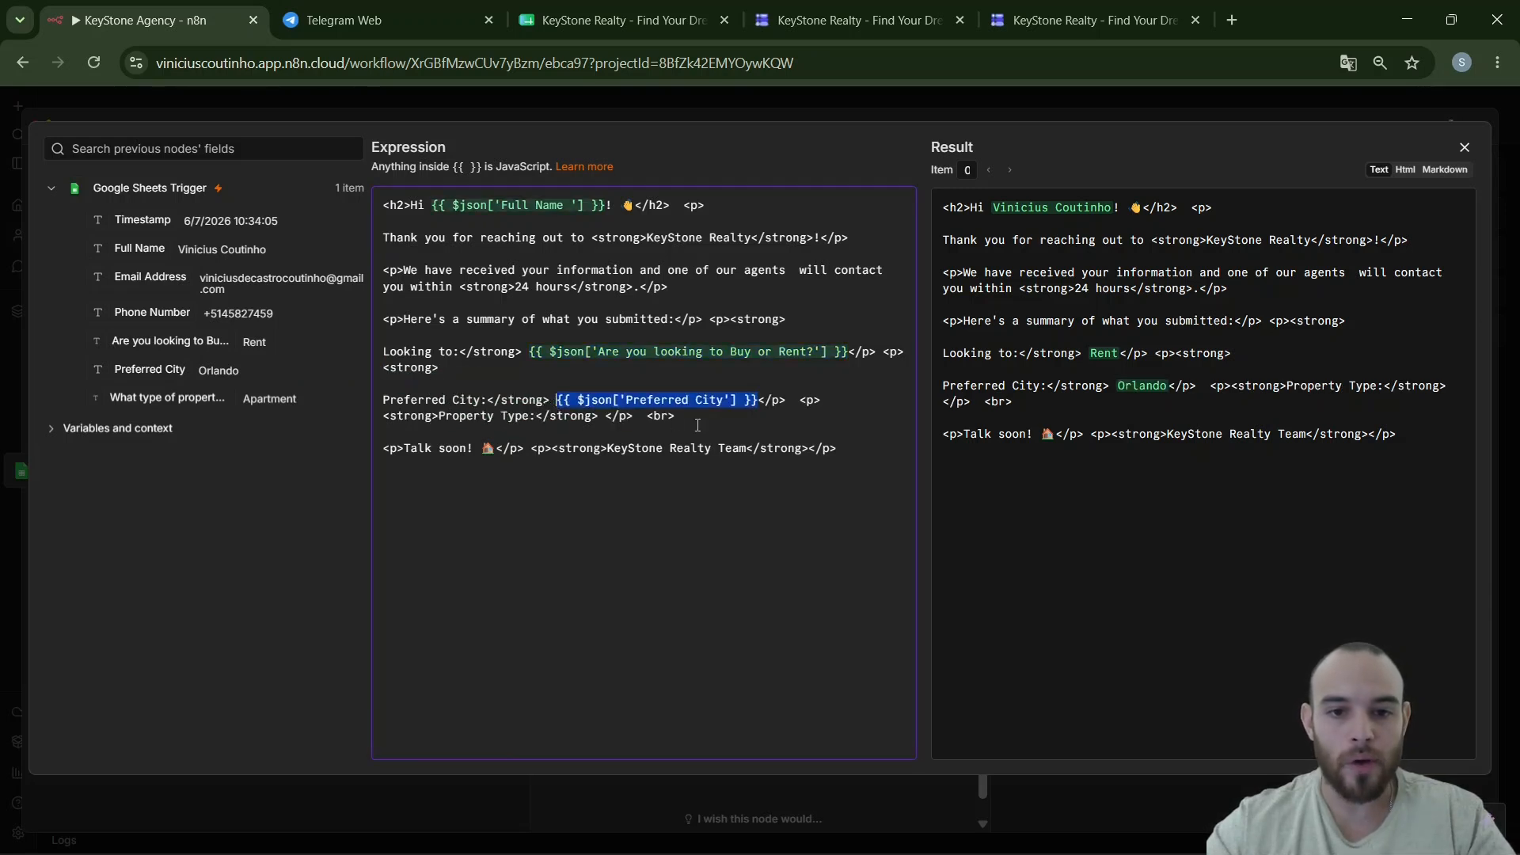
pyautogui.click(442, 414)
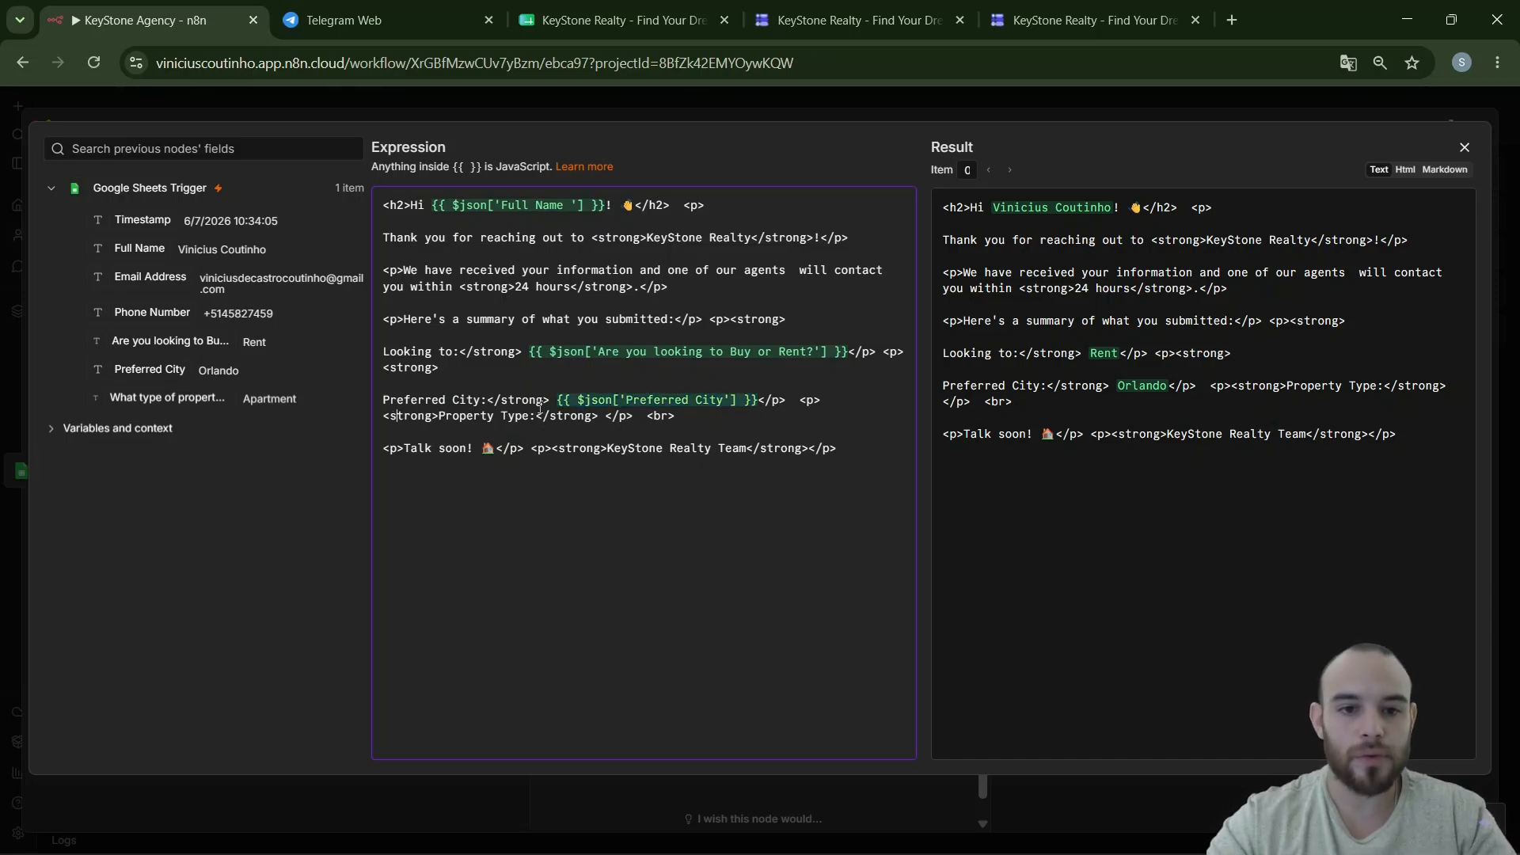
pyautogui.press('Return')
pyautogui.press('Return')
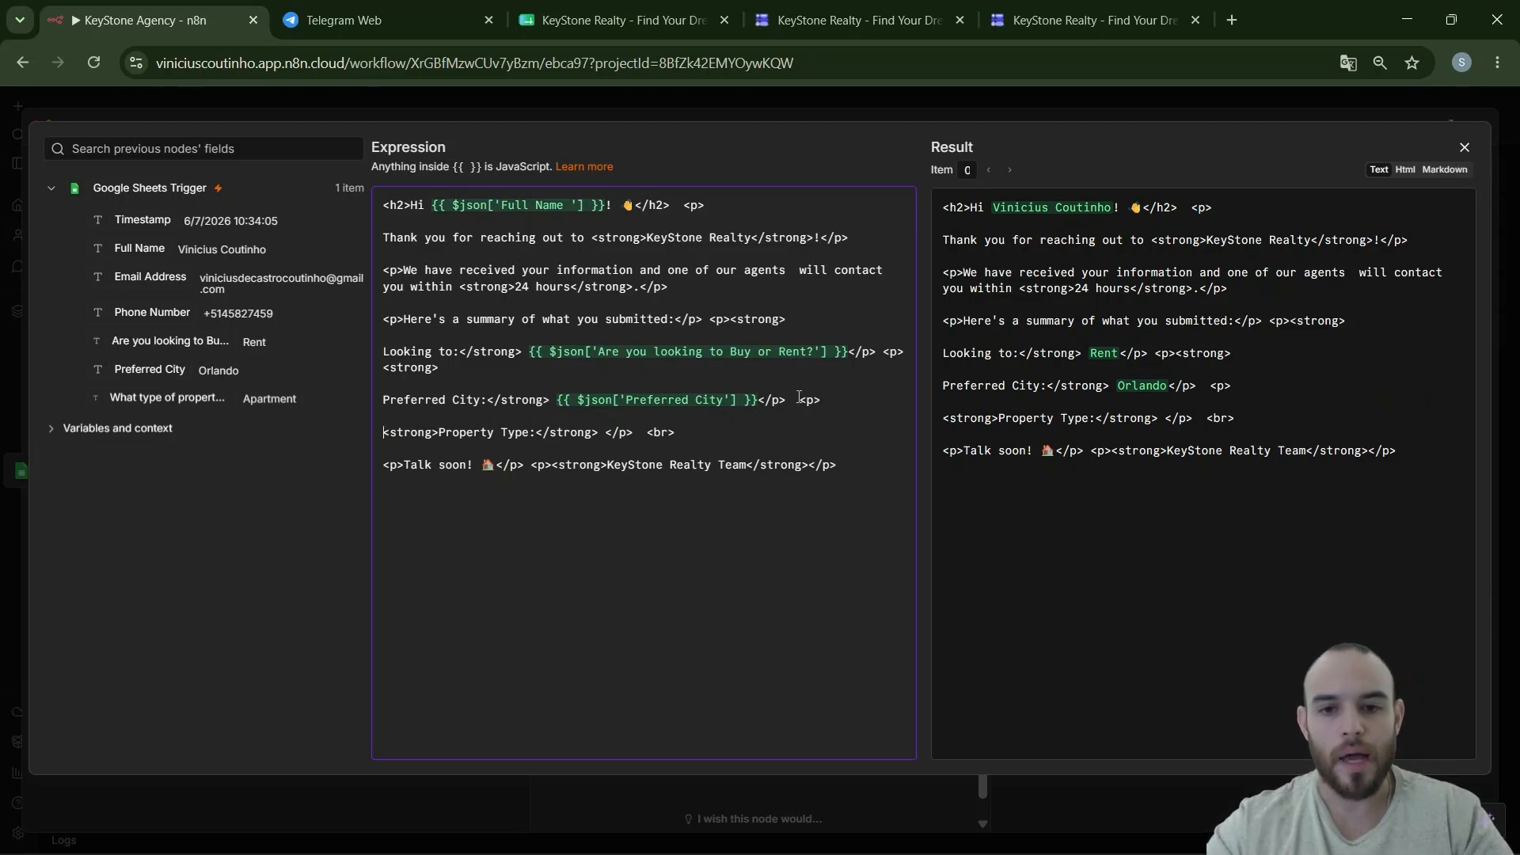
# - Insert the property type answer after the Property Type label in the email body
pyautogui.press('Return')
pyautogui.press('Return')
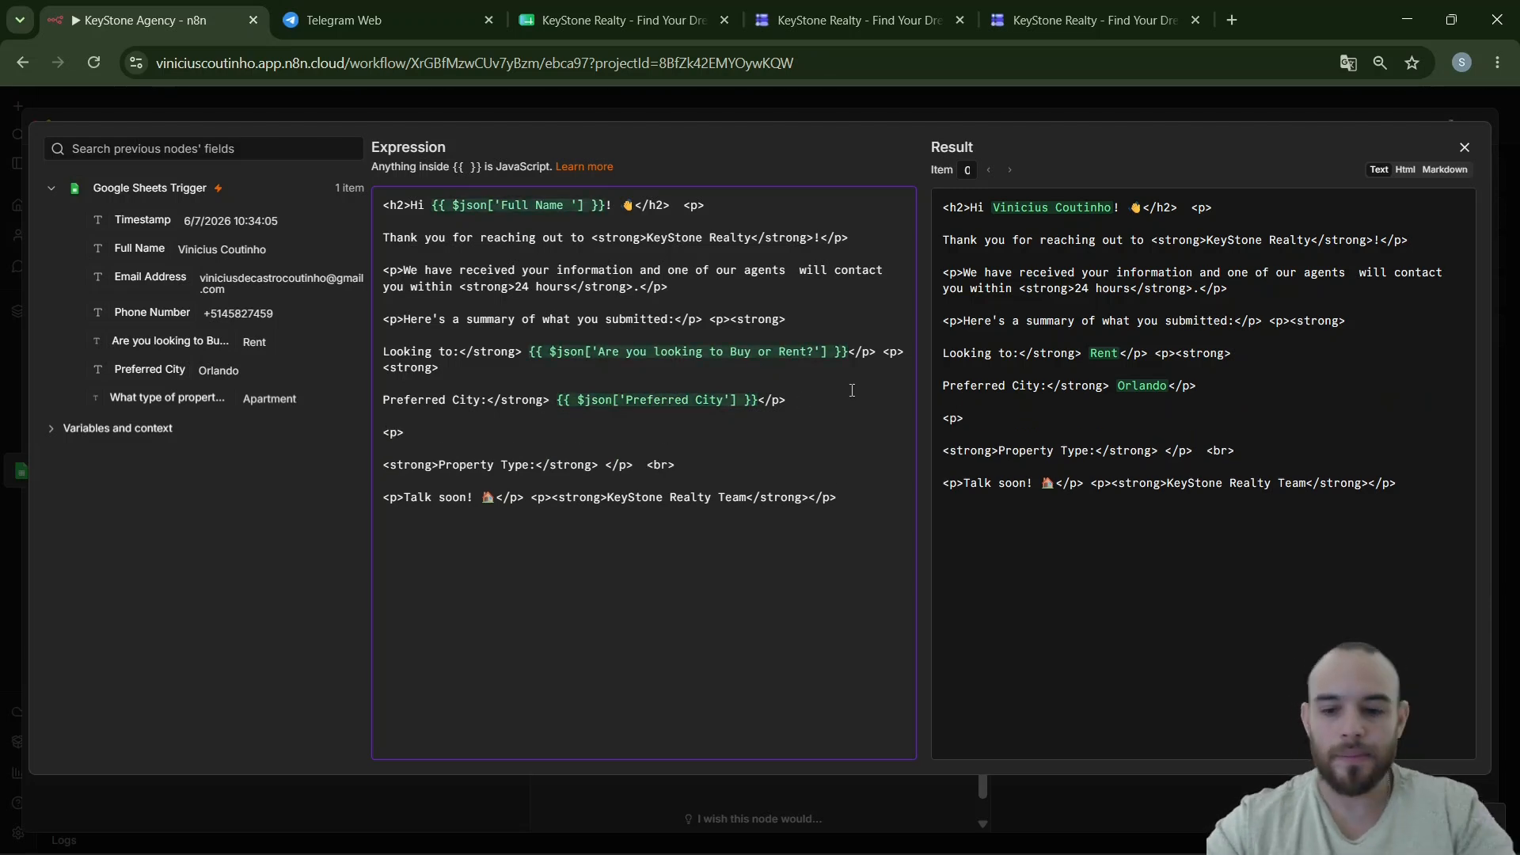
pyautogui.press('Down')
pyautogui.press('Down')
pyautogui.press('BackSpace')
pyautogui.press('BackSpace')
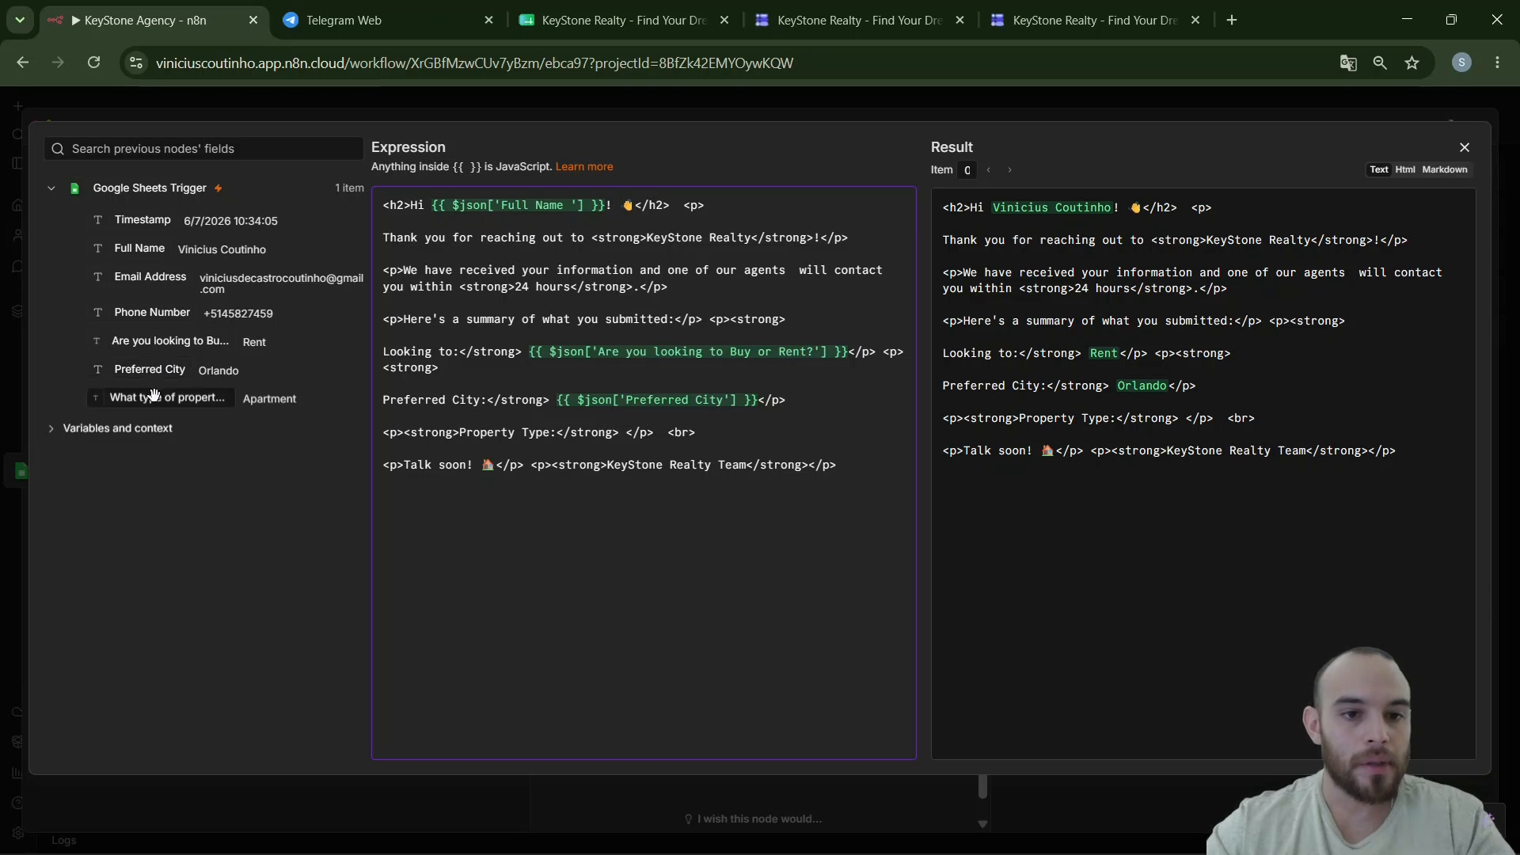
pyautogui.moveTo(154, 395); pyautogui.dragTo(620, 441)
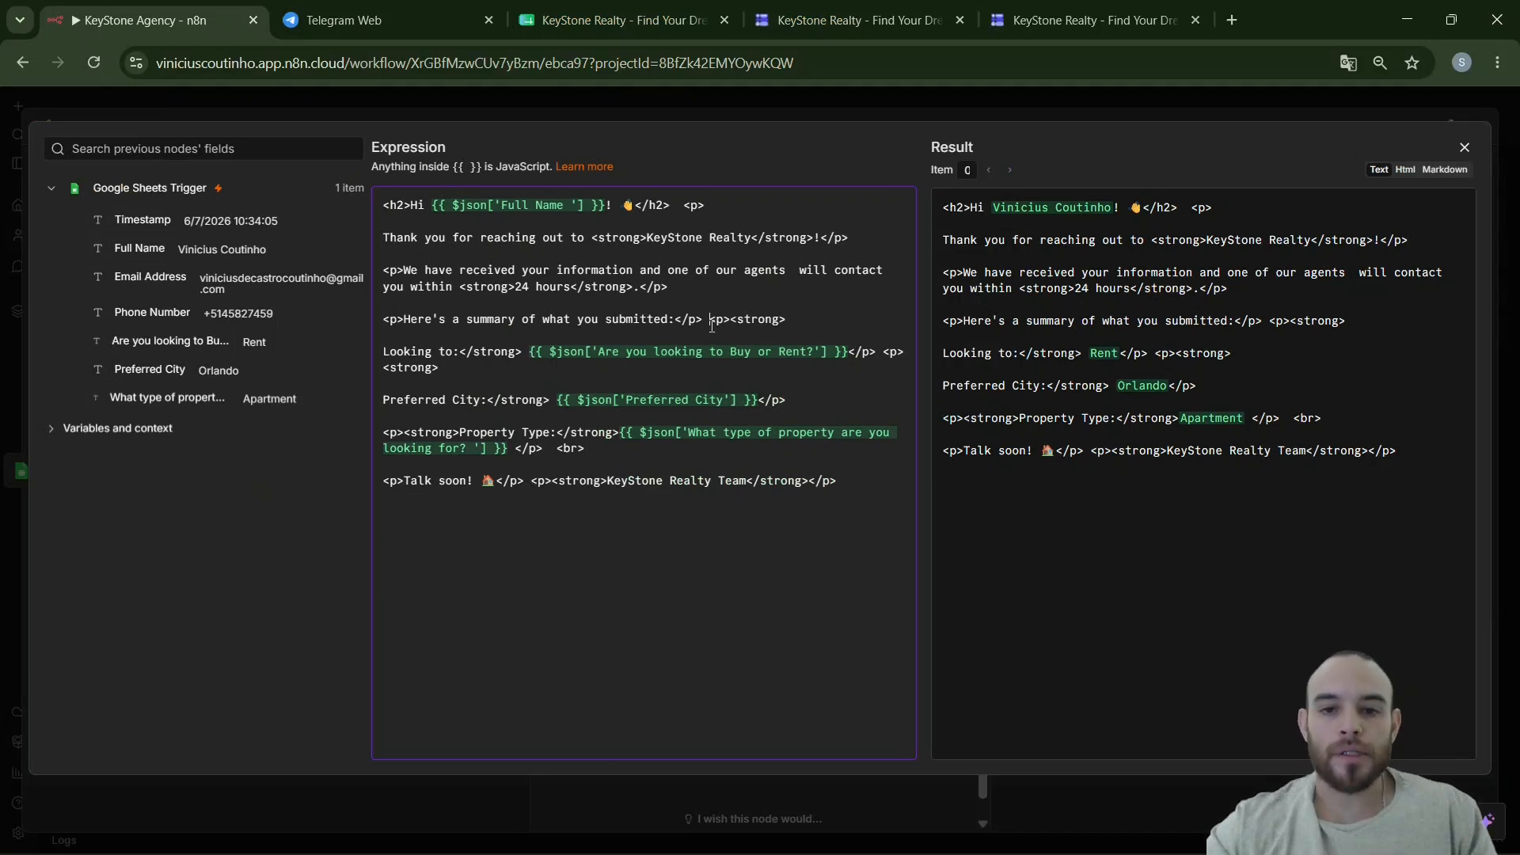
# - Give the Looking to and Preferred City lines their own paragraphs, then send a test email
pyautogui.press('Return')
pyautogui.press('Return')
pyautogui.press('Down')
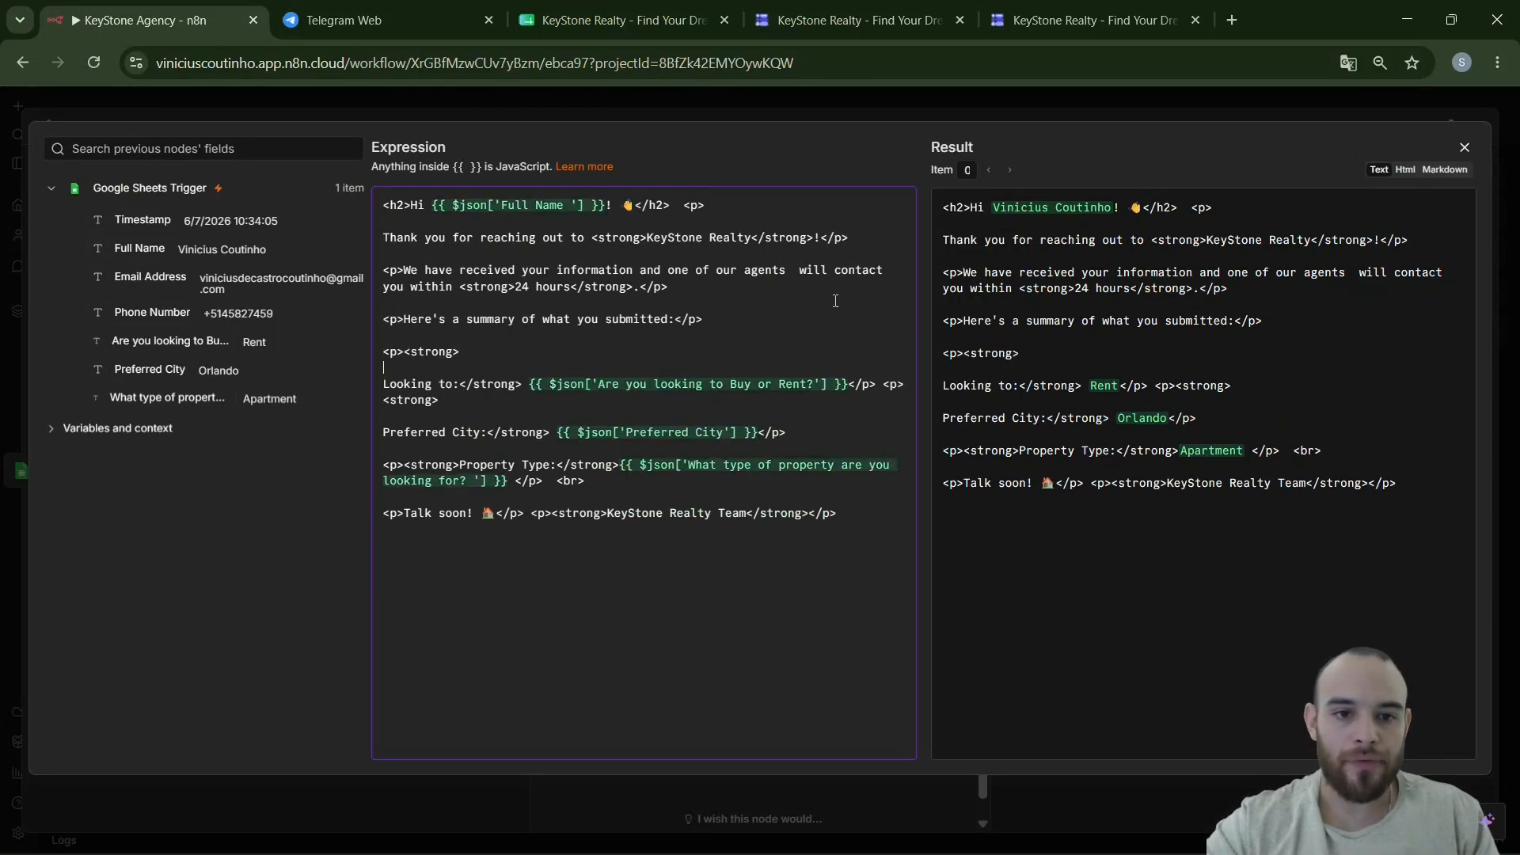
pyautogui.press('BackSpace')
pyautogui.press('Delete')
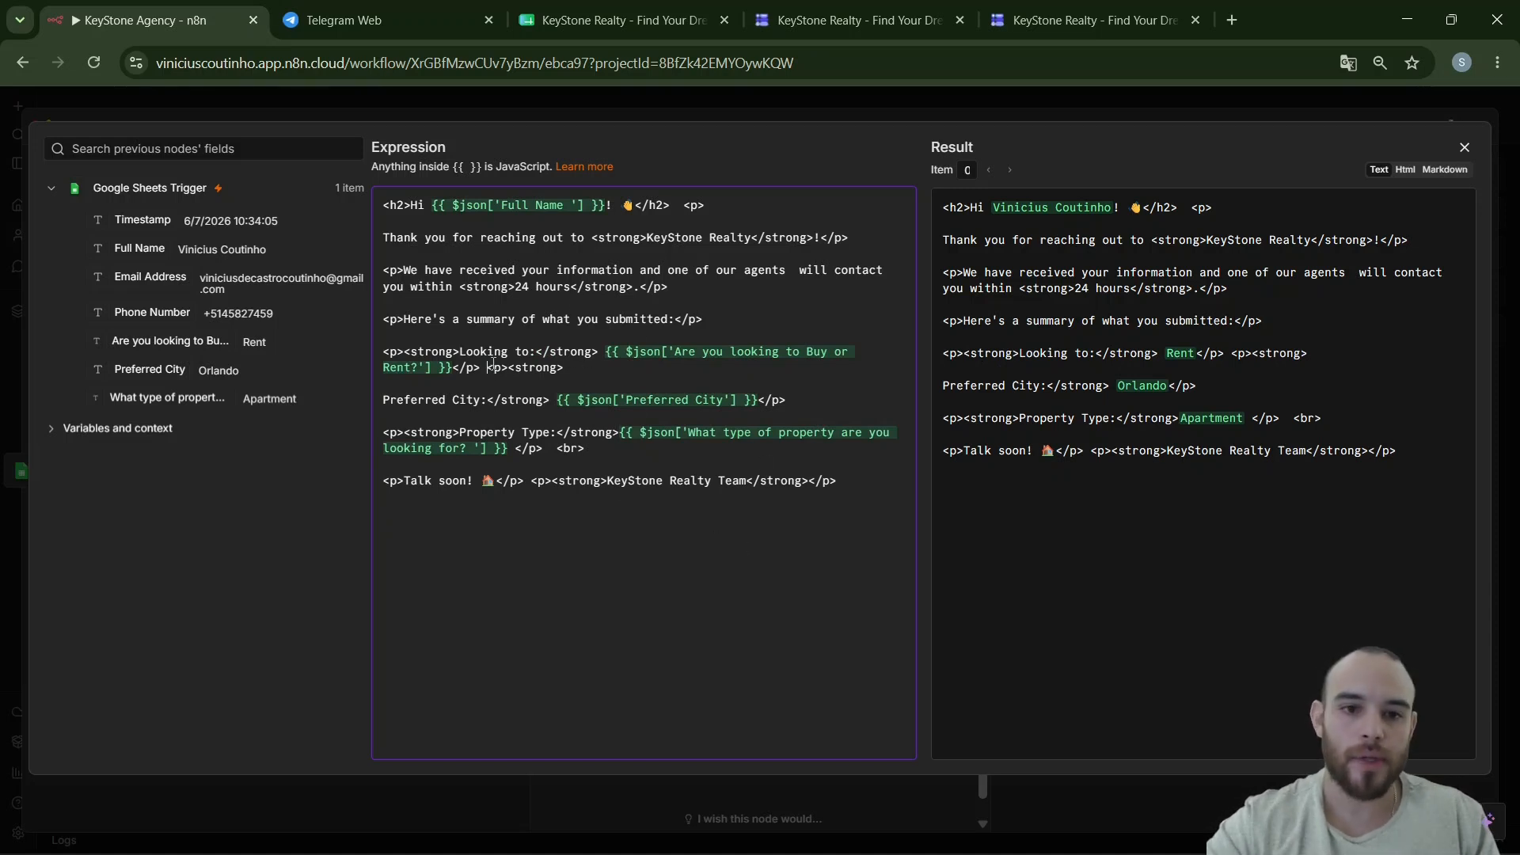
pyautogui.press('Return')
pyautogui.press('Return')
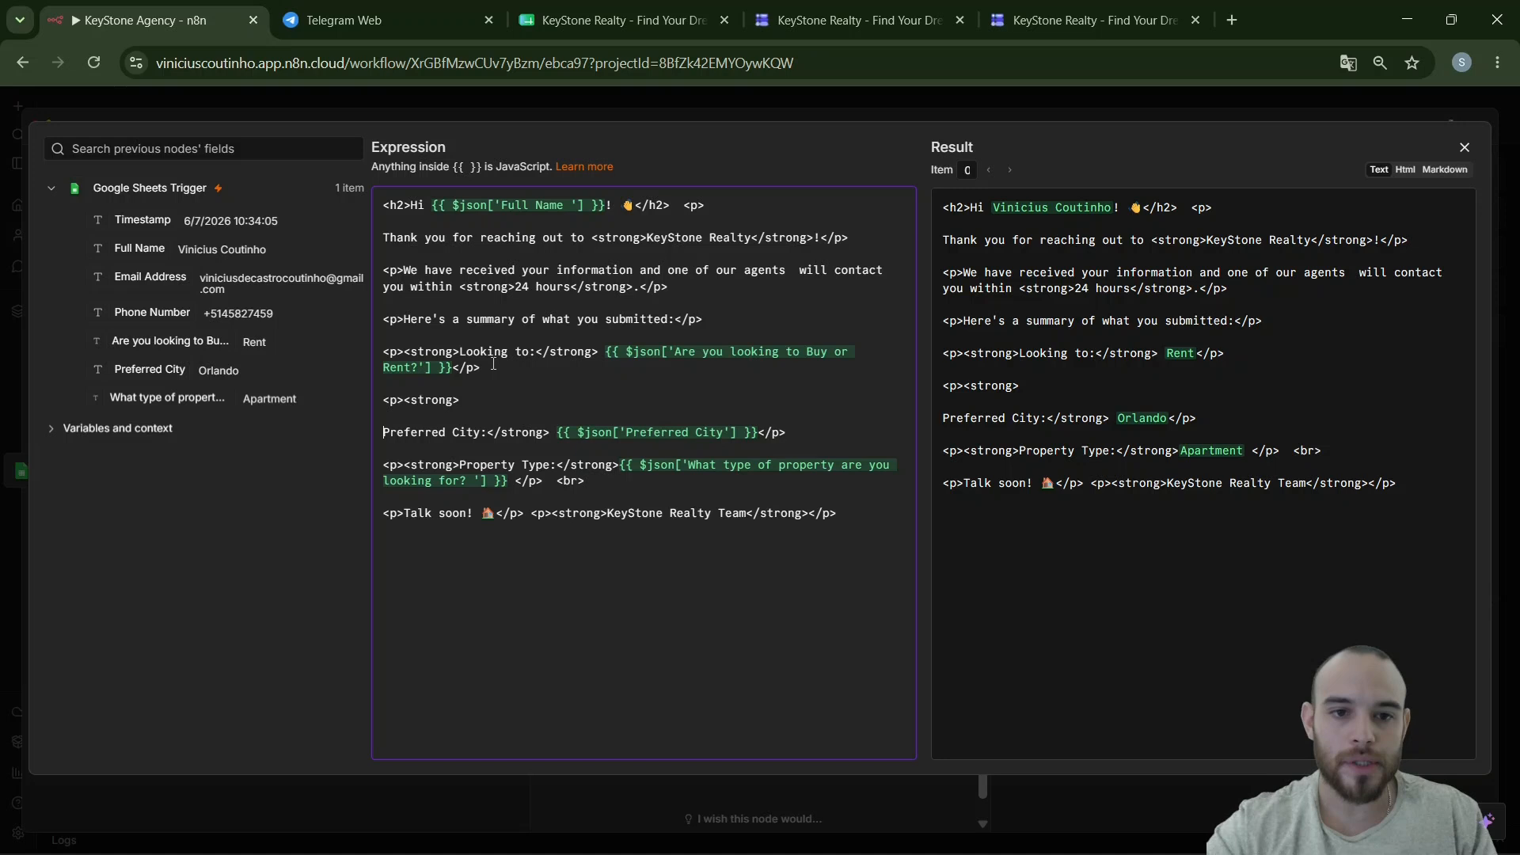
pyautogui.press('Delete')
pyautogui.press('Delete')
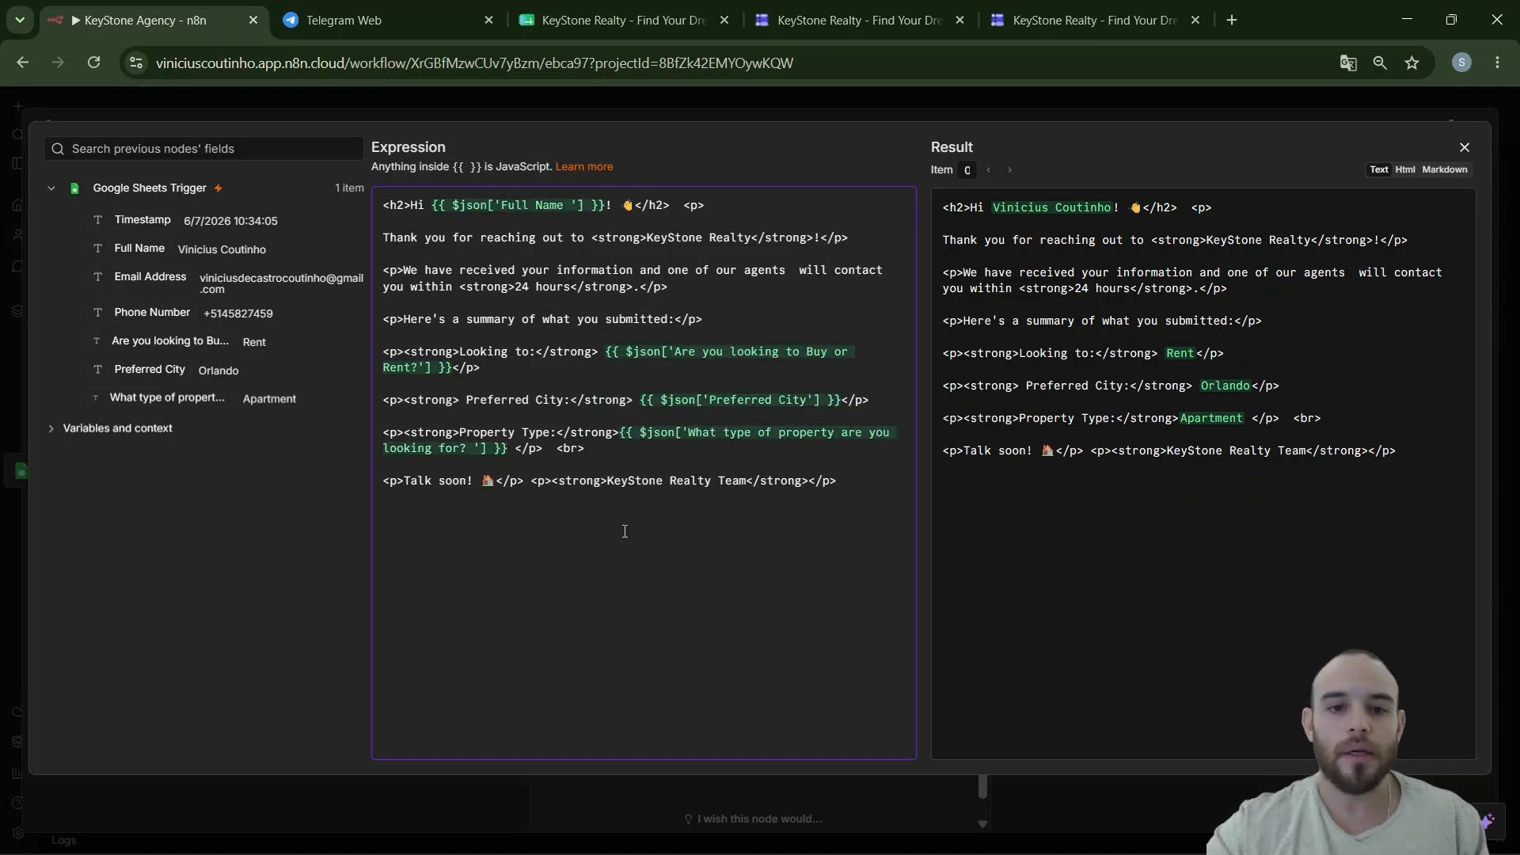
pyautogui.click(1465, 148)
pyautogui.click(928, 161)
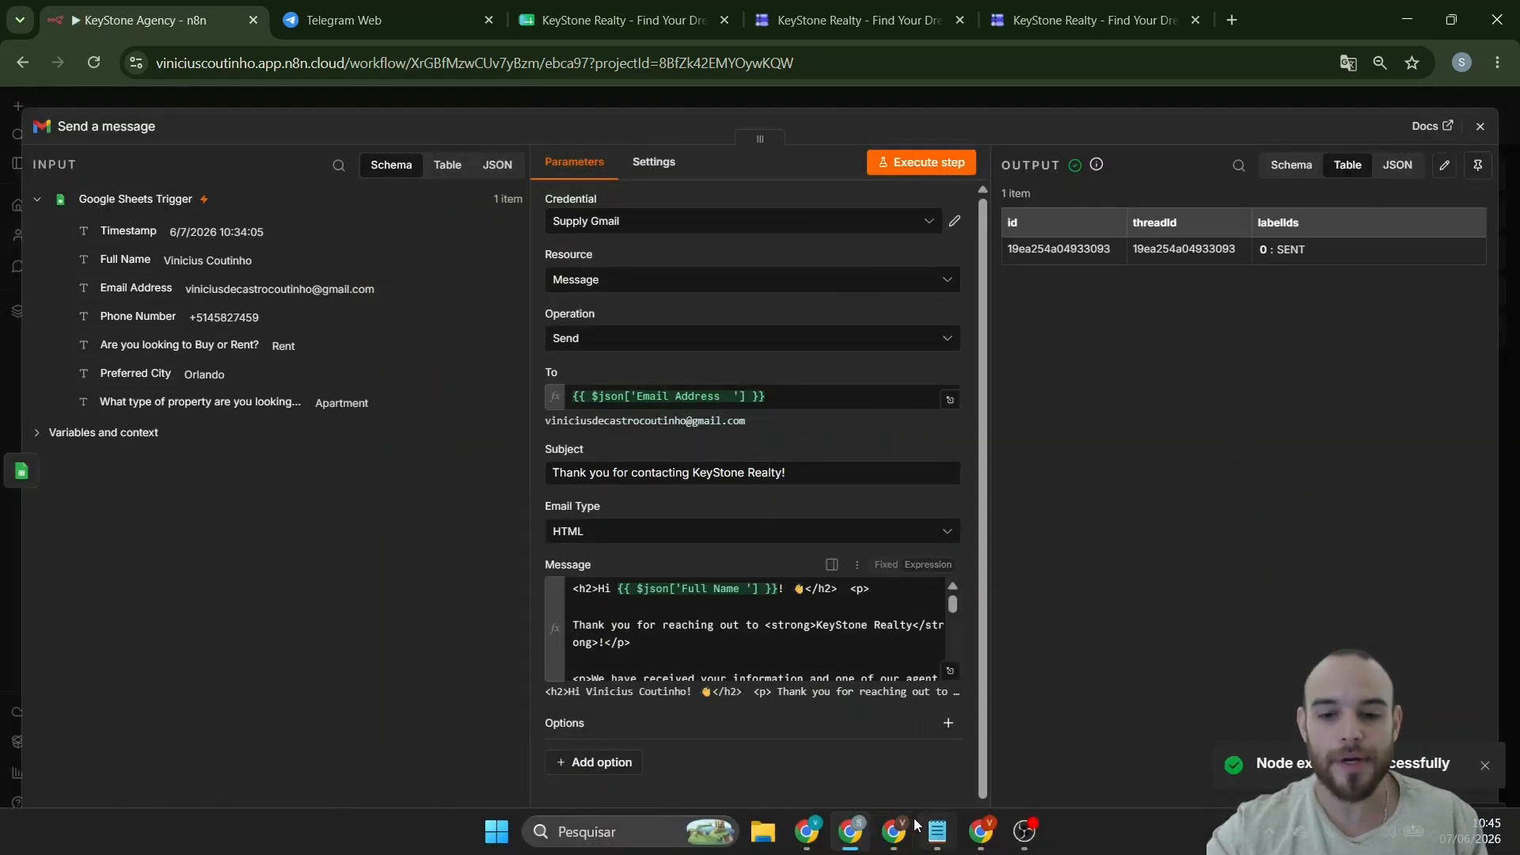
# - Check the newest KeyStone Realty email in Gmail lists Rent, Orlando and Apartment, then return to n8n
pyautogui.click(1420, 24)
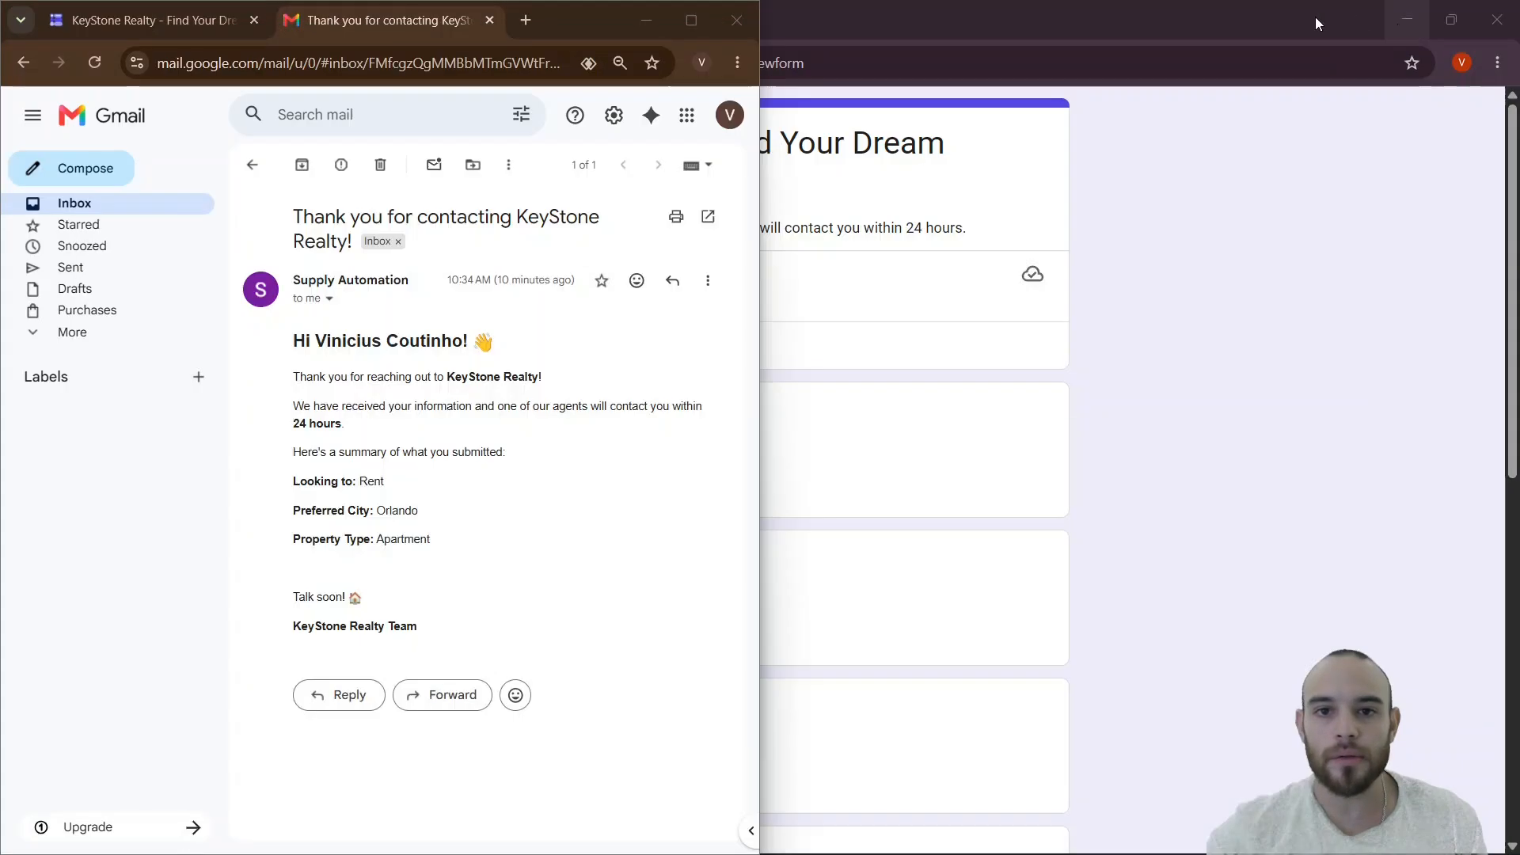
pyautogui.click(688, 20)
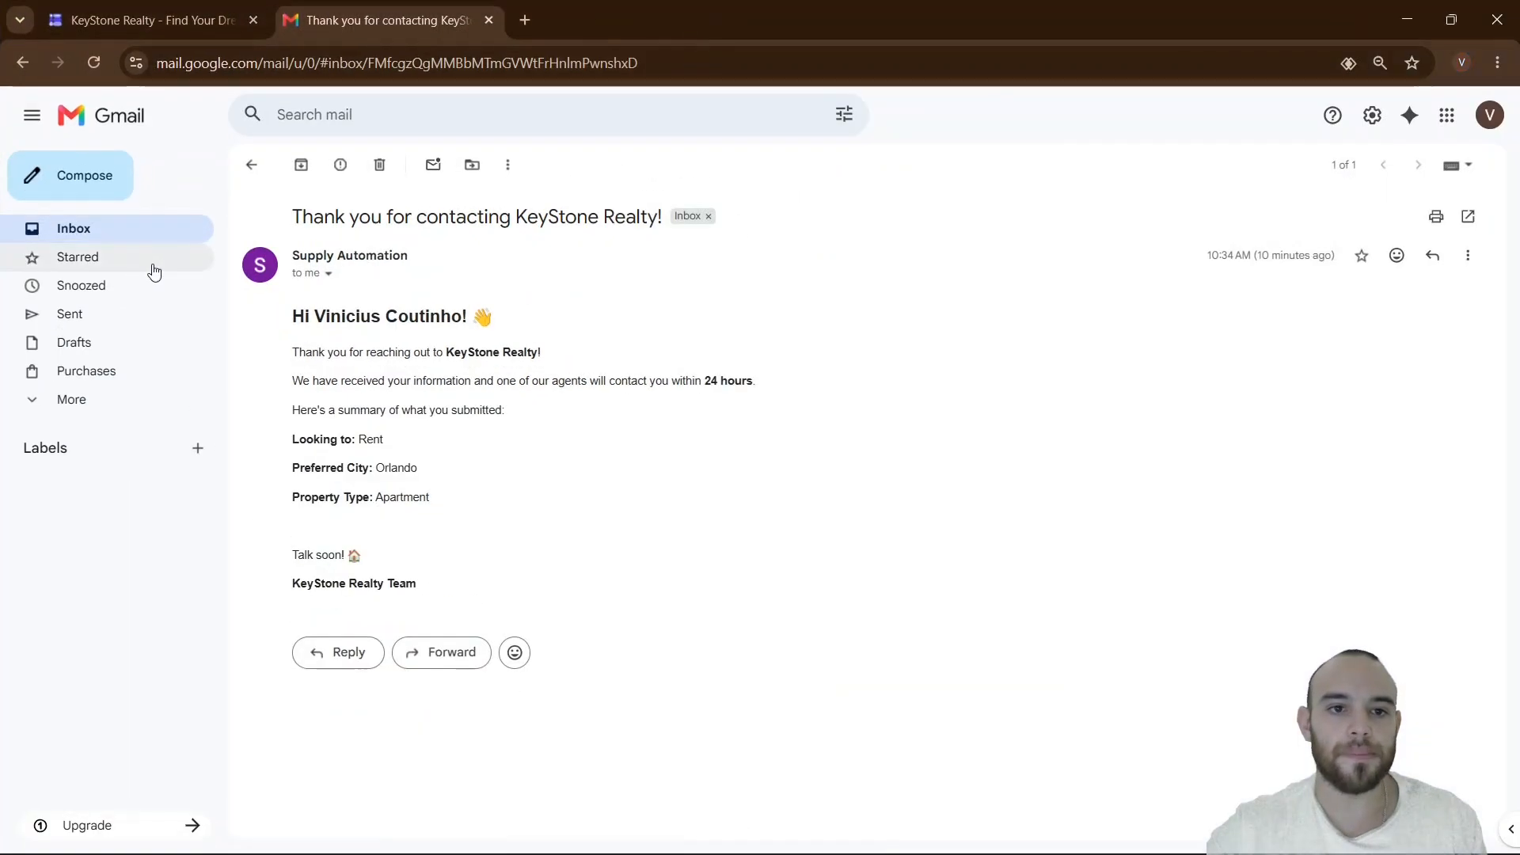
pyautogui.click(60, 237)
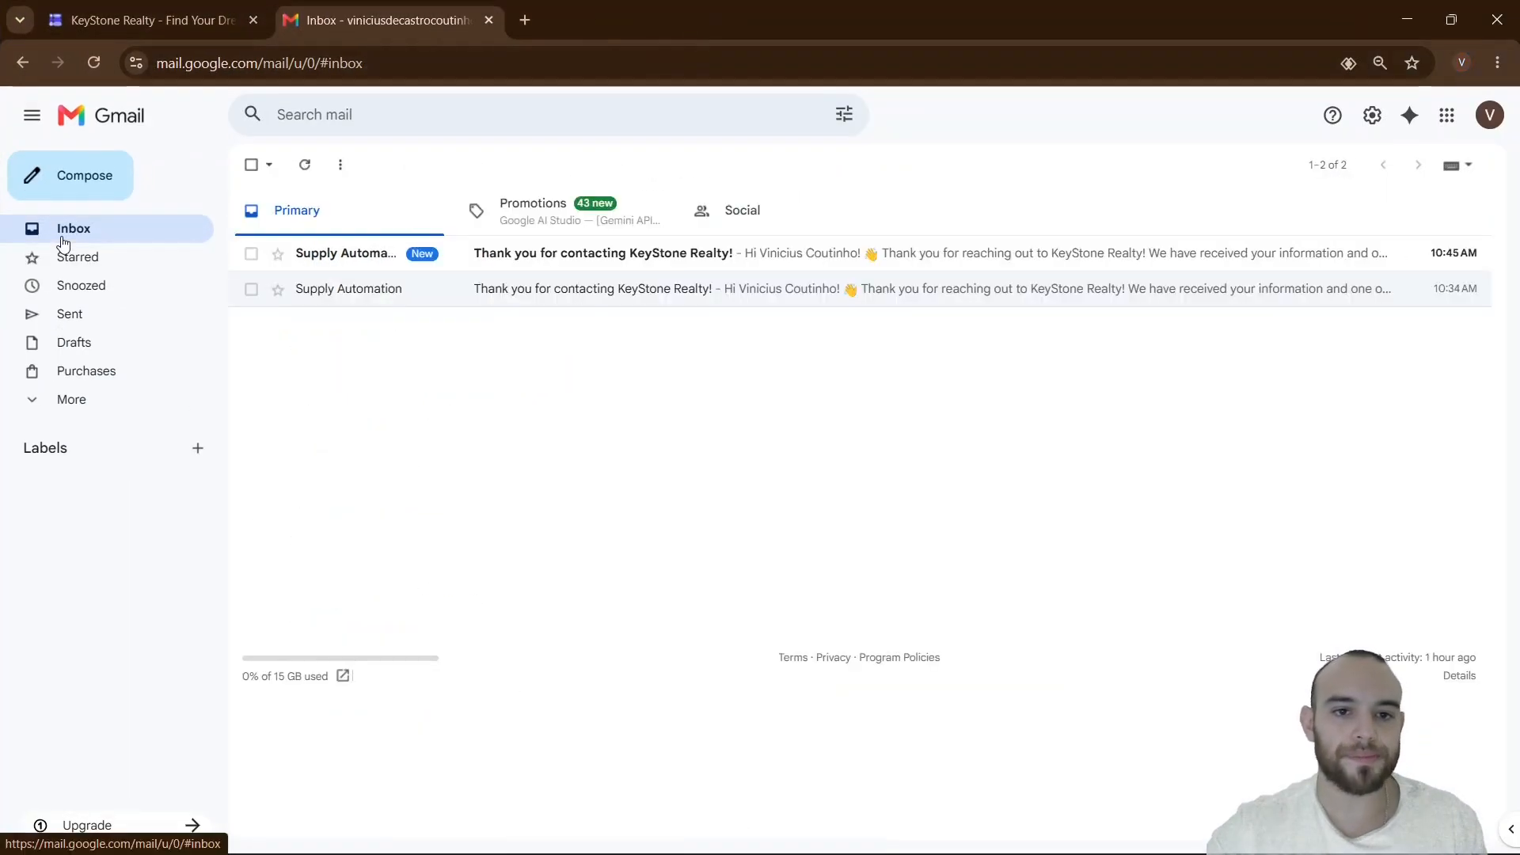
pyautogui.click(349, 261)
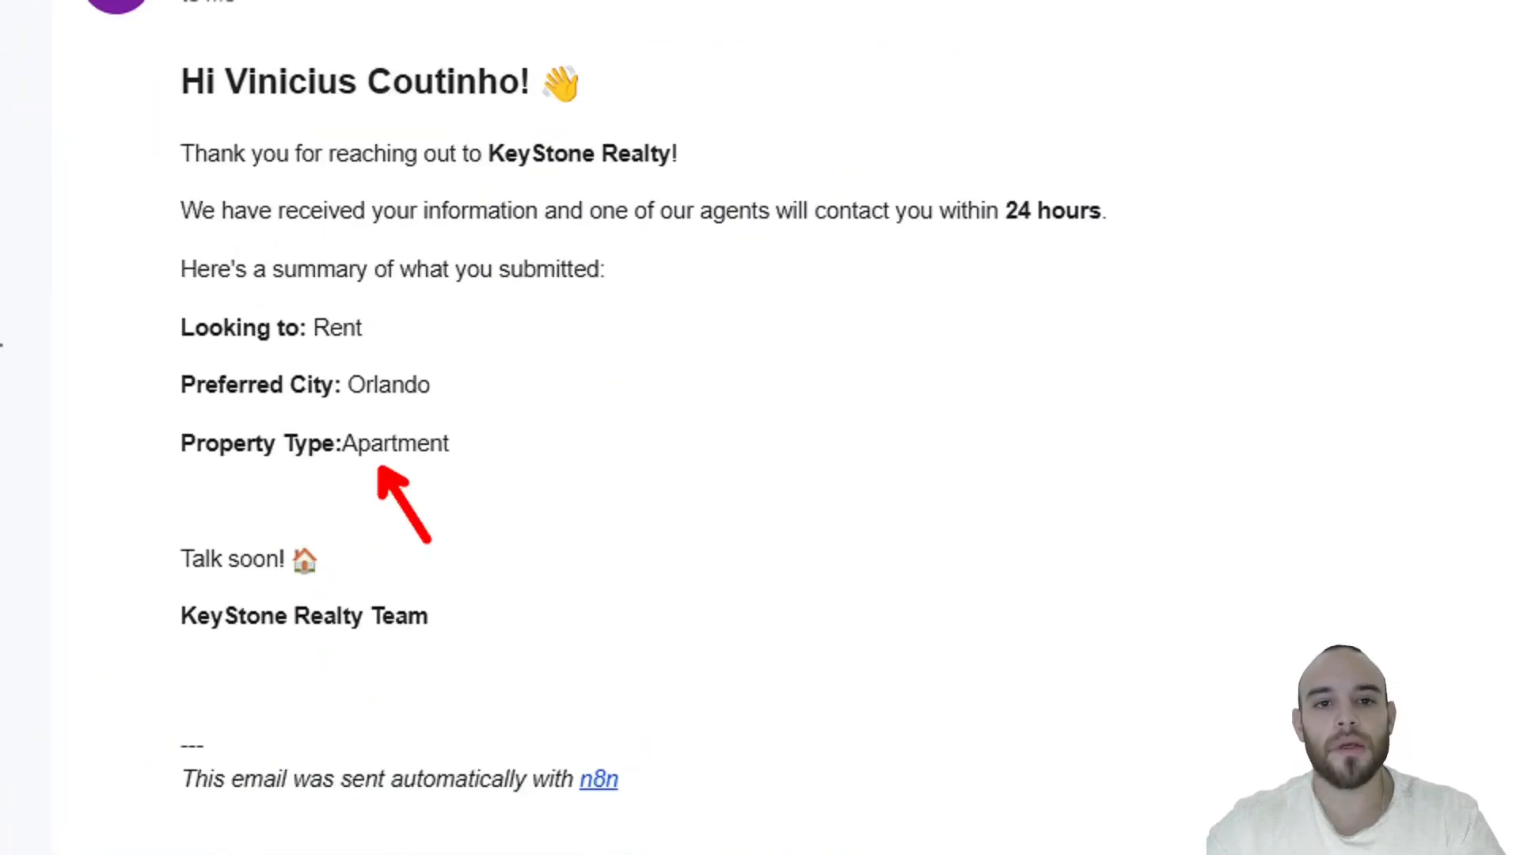
pyautogui.click(850, 829)
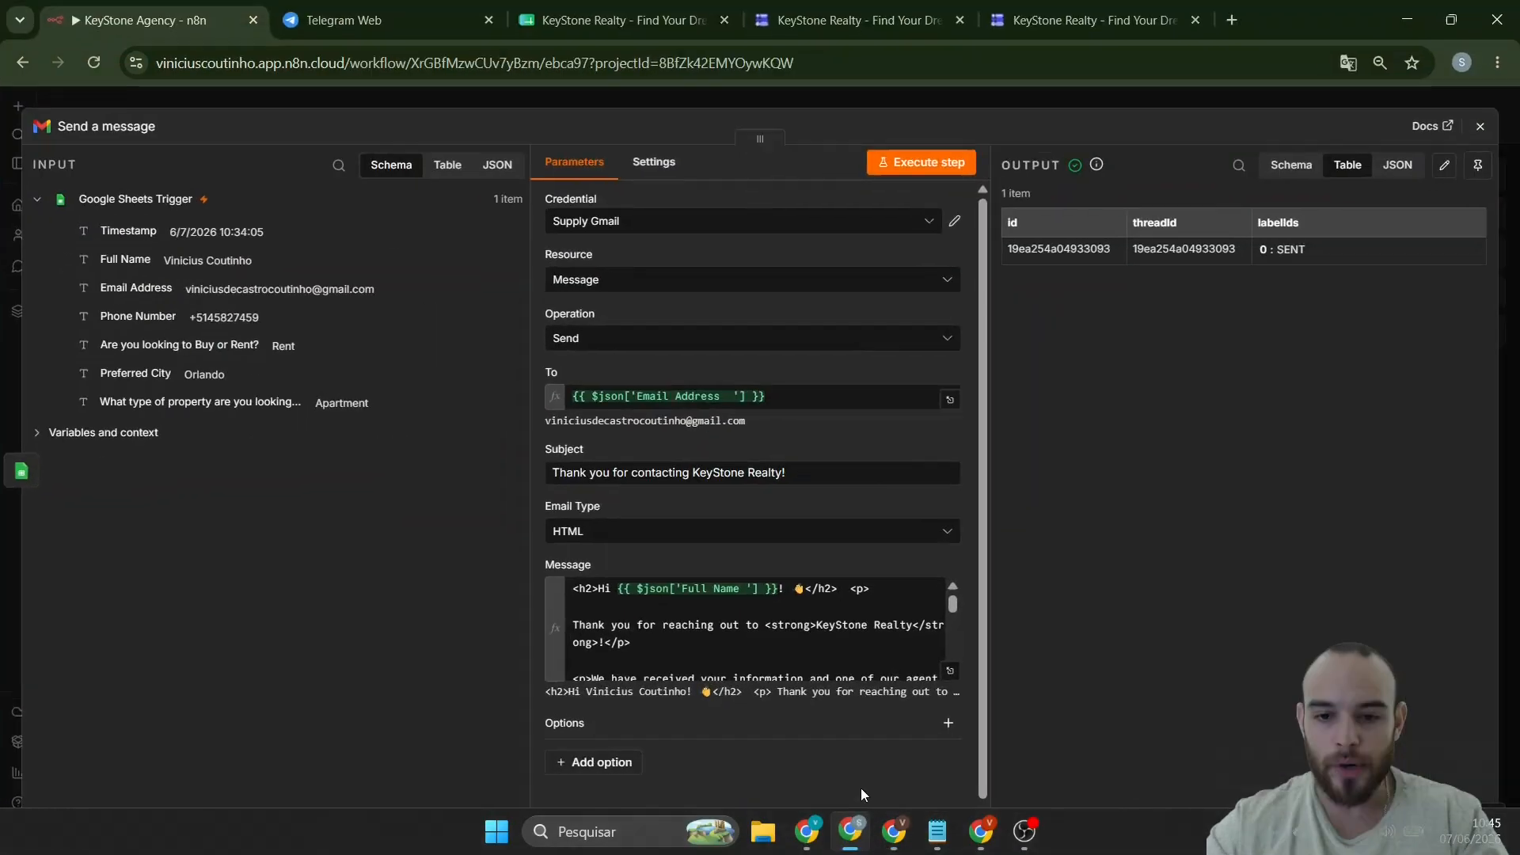
# - Add the Append n8n Attribution option to the Gmail step and switch it off
pyautogui.scroll(-3, 752, 629)
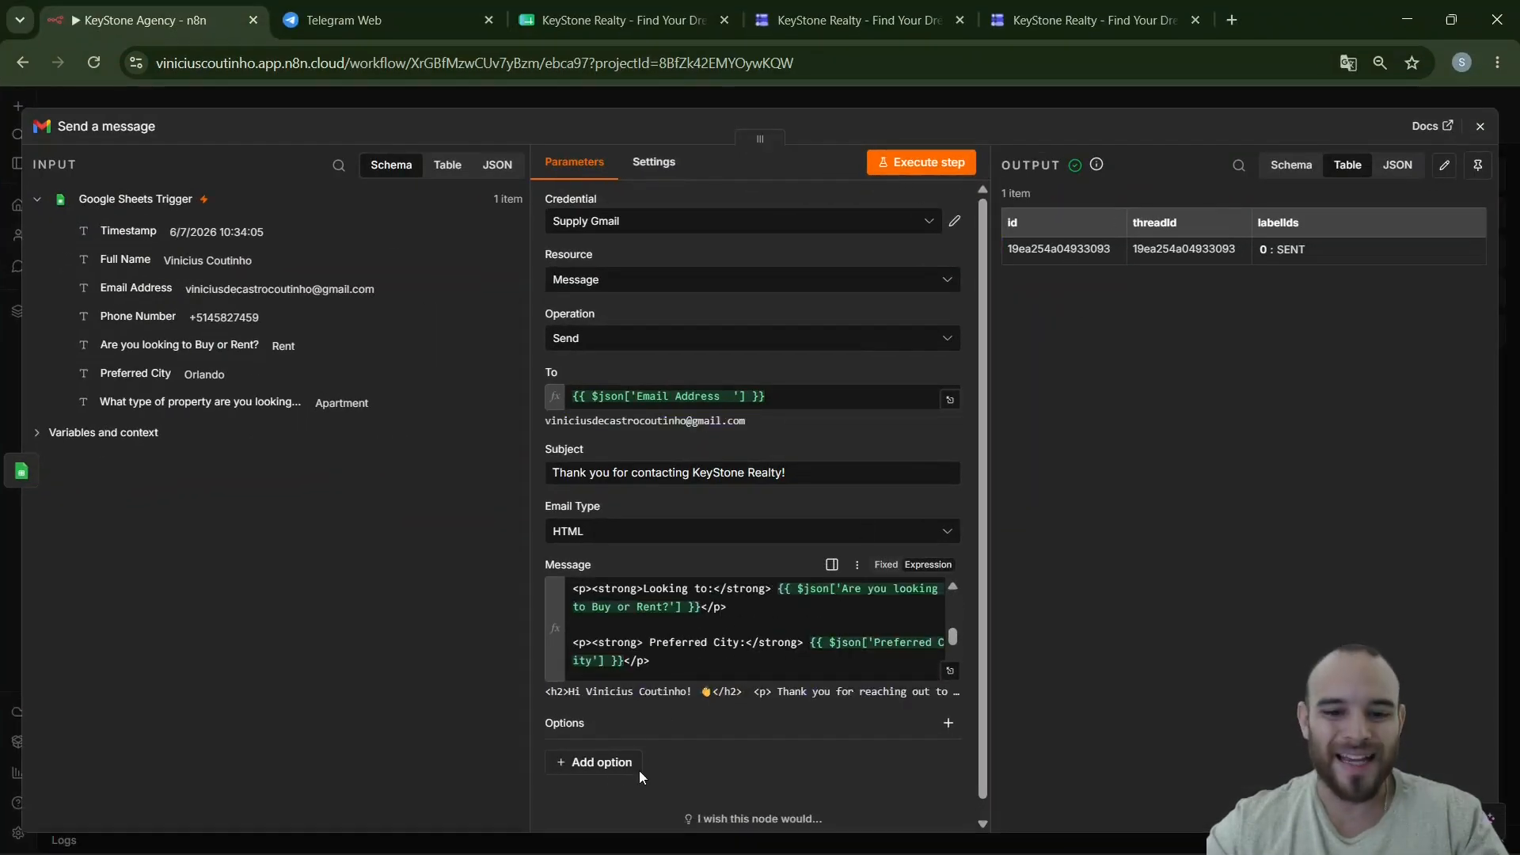
pyautogui.click(608, 766)
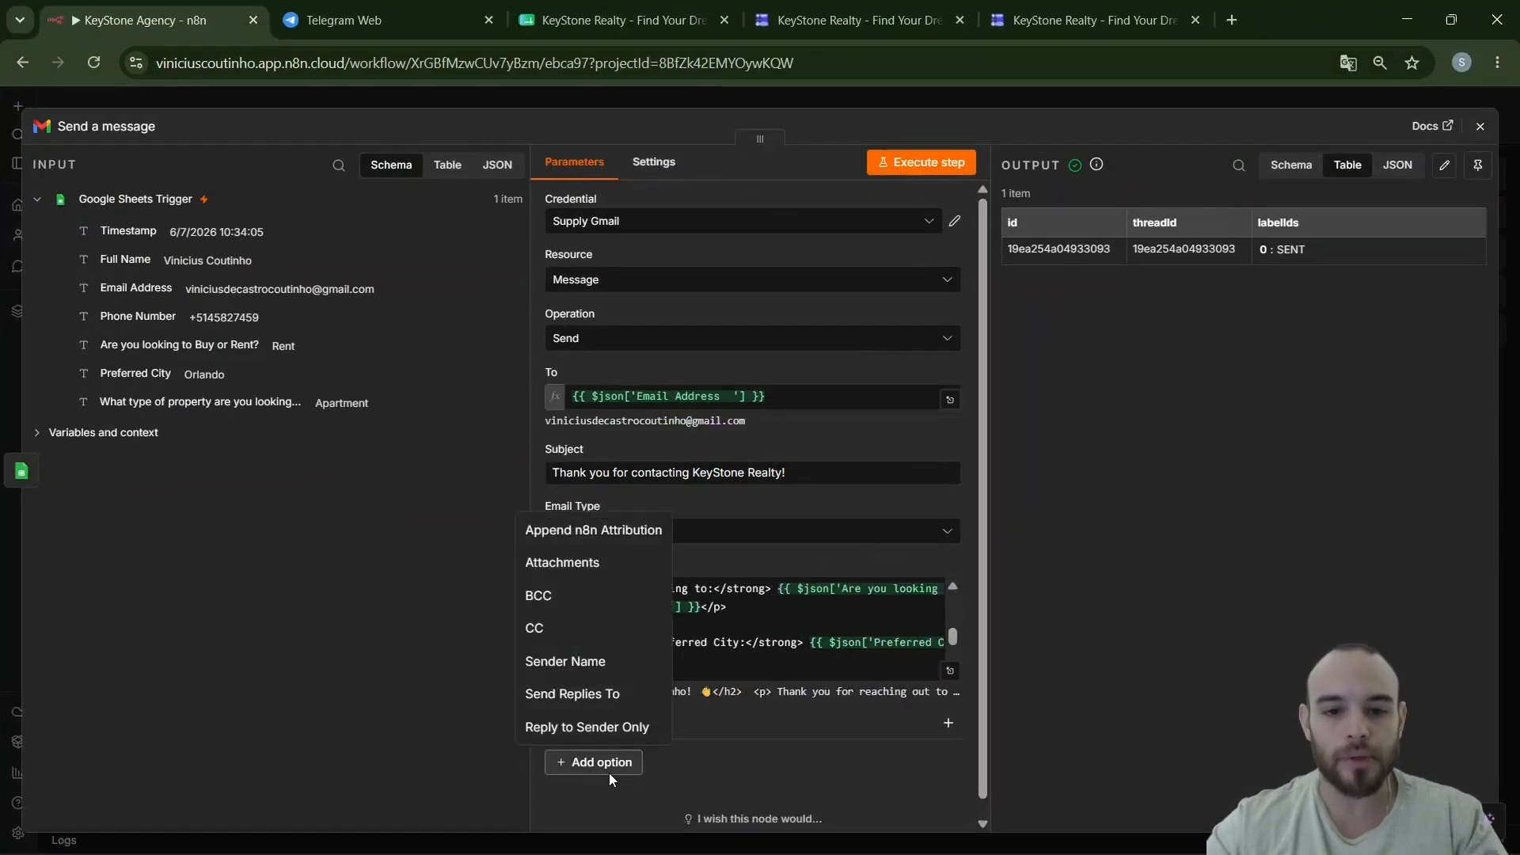
pyautogui.click(583, 546)
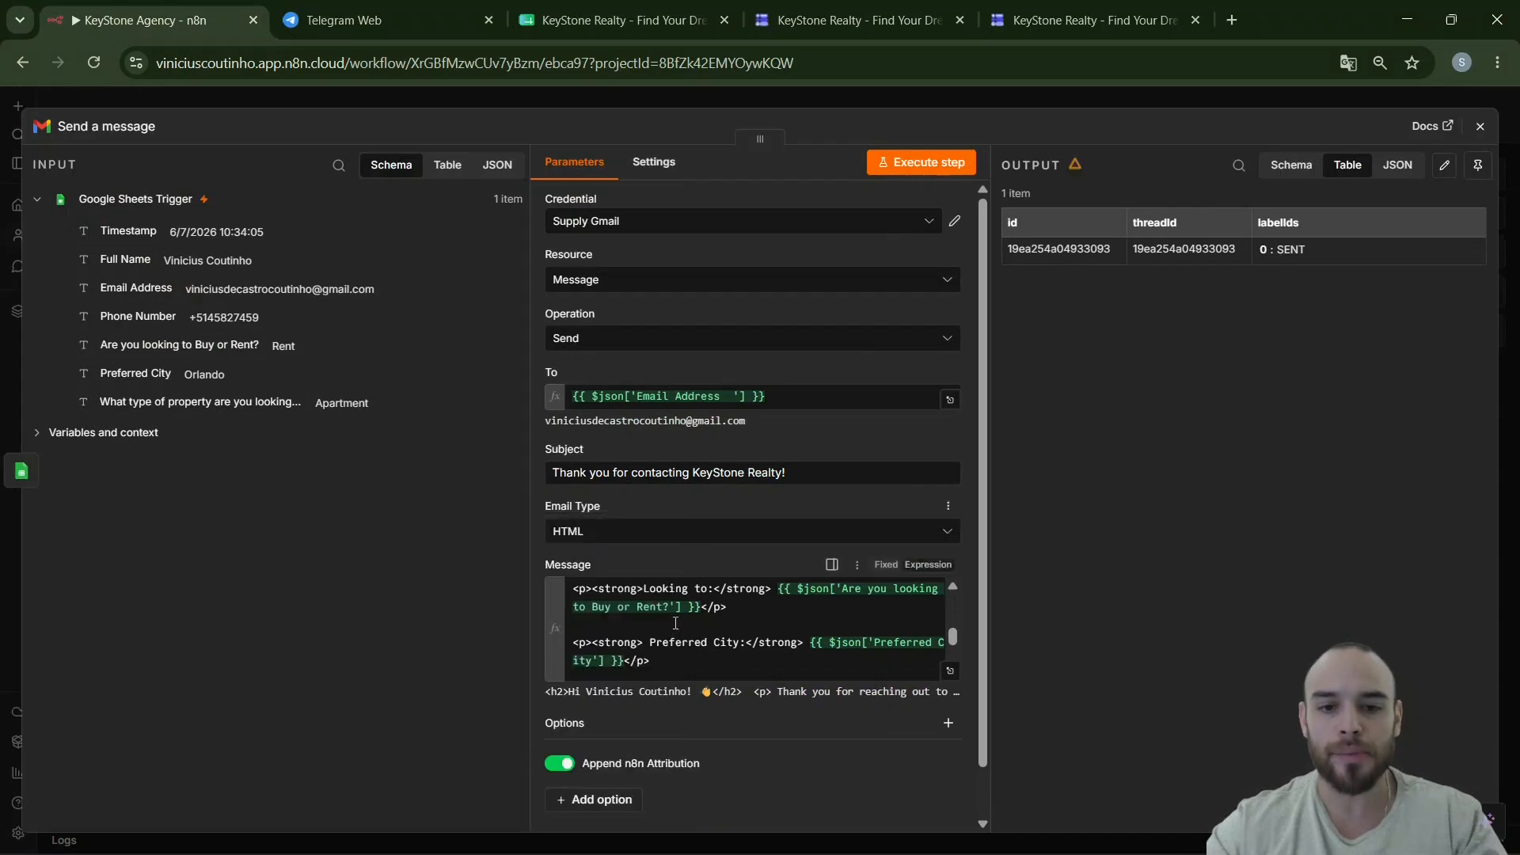
pyautogui.click(557, 763)
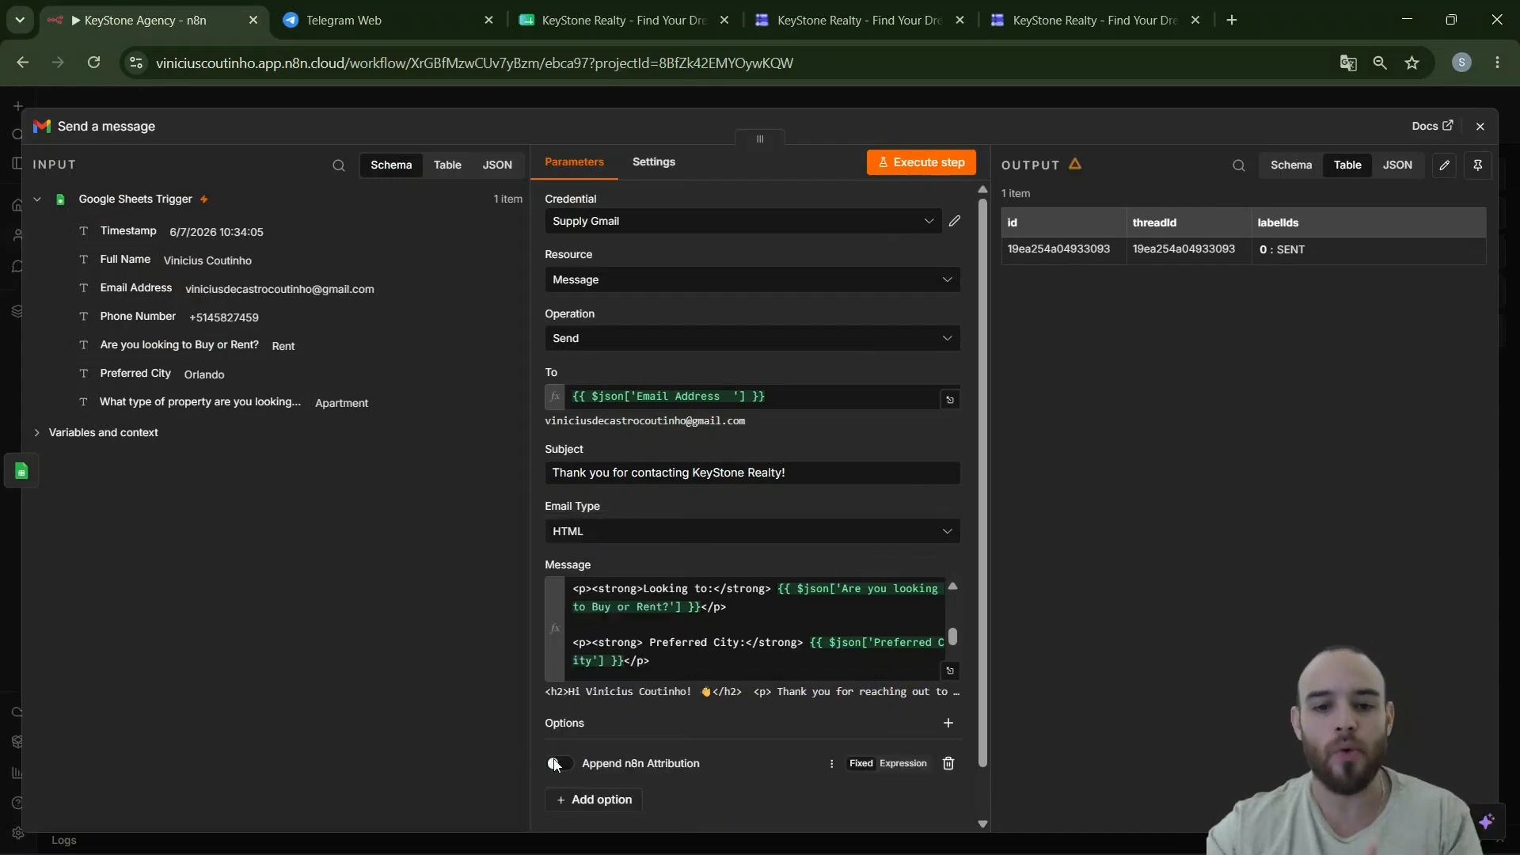
# - Close the Gmail step settings and centre the workflow on the canvas
pyautogui.click(326, 100)
pyautogui.moveTo(669, 677); pyautogui.dragTo(550, 664)
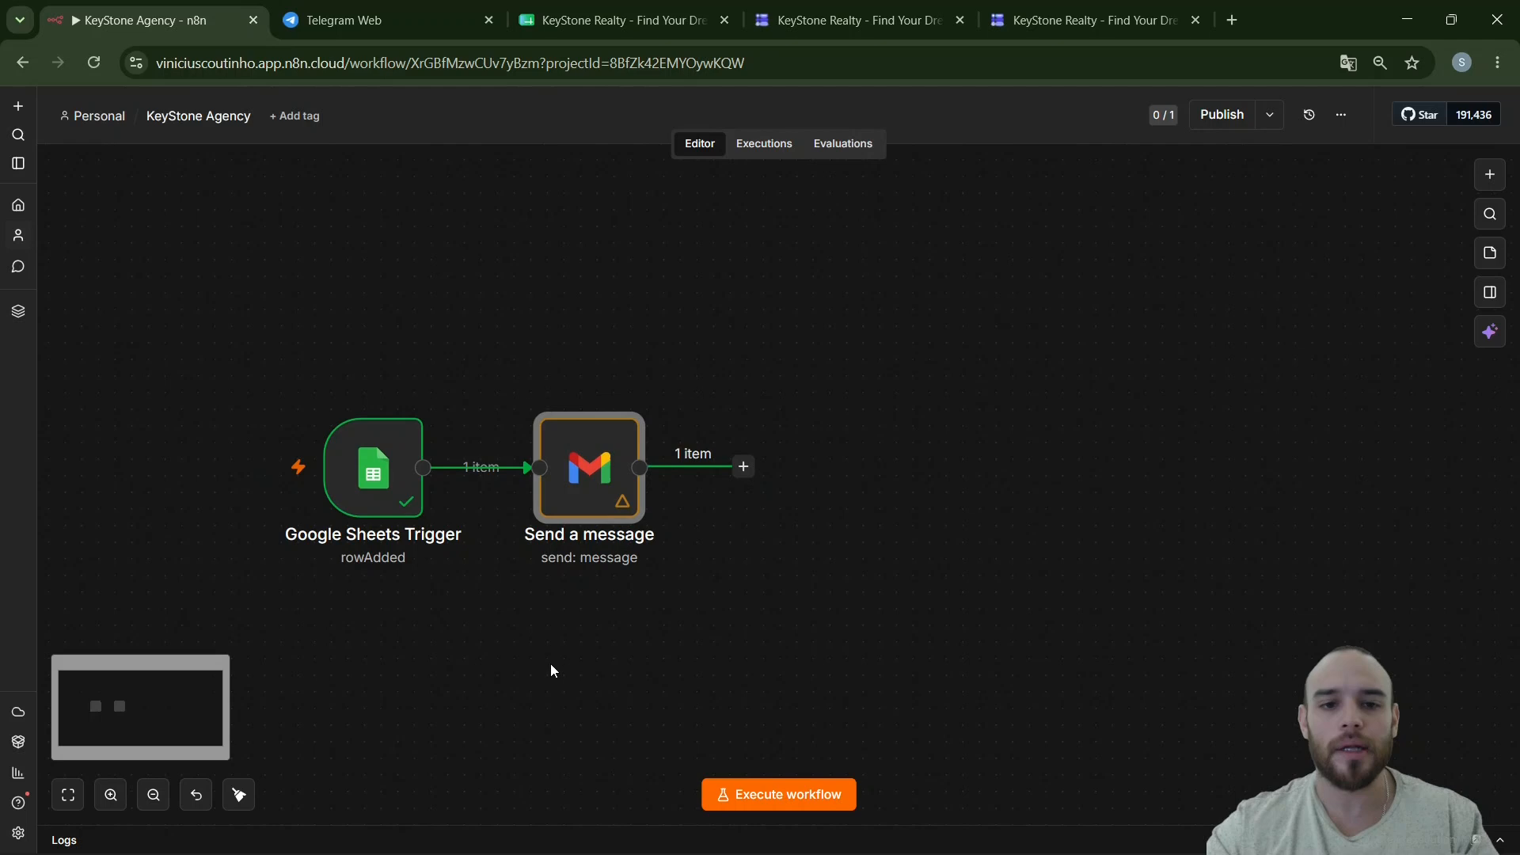
pyautogui.scroll(3, 700, 575)
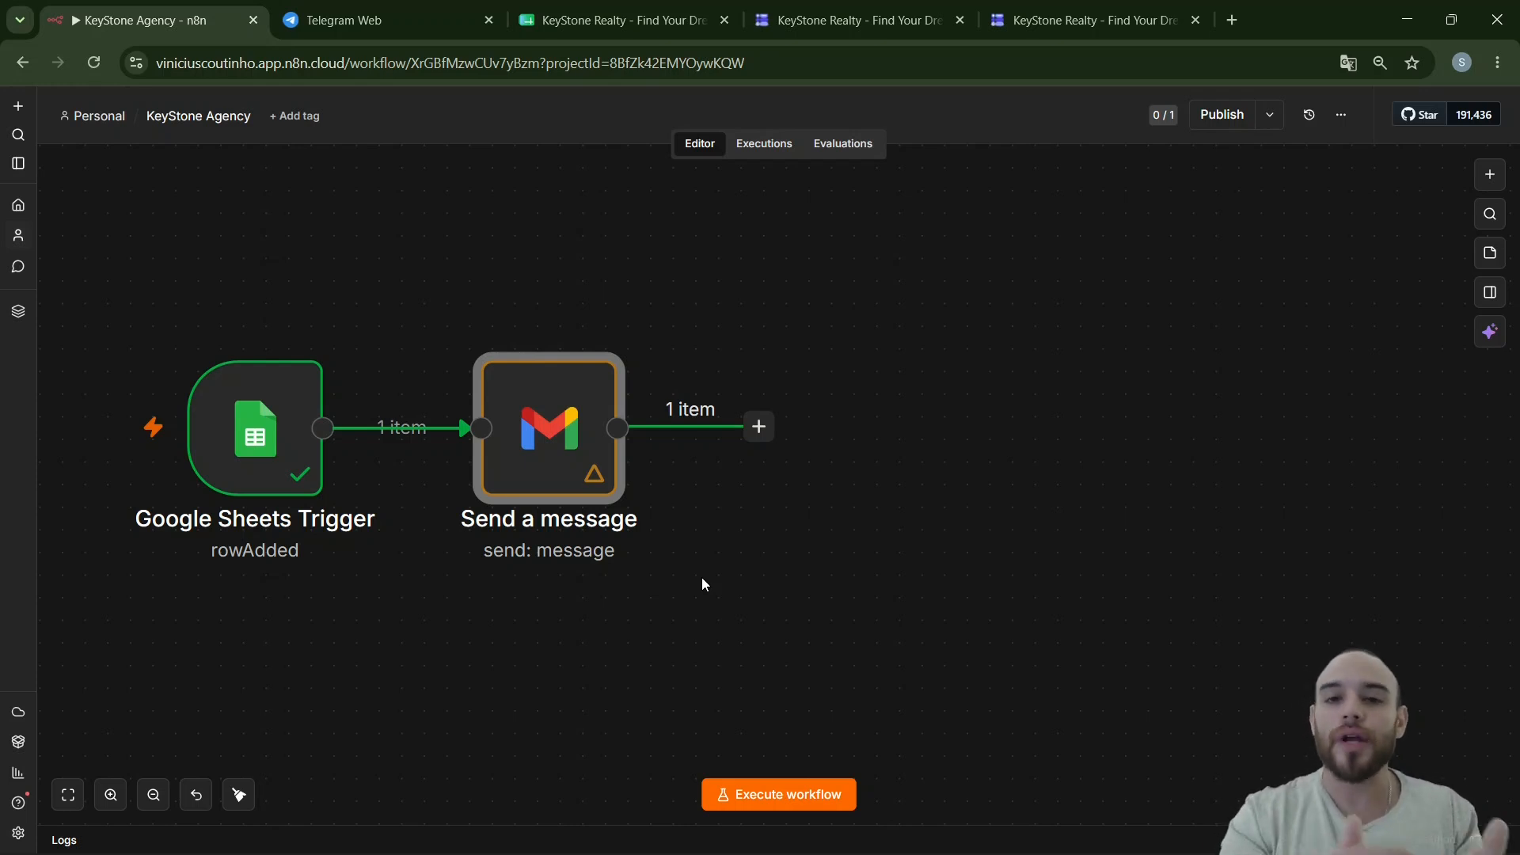
# - Add a Telegram 'Send a text message' step after the Gmail node, found by searching 'teleg'
pyautogui.click(759, 434)
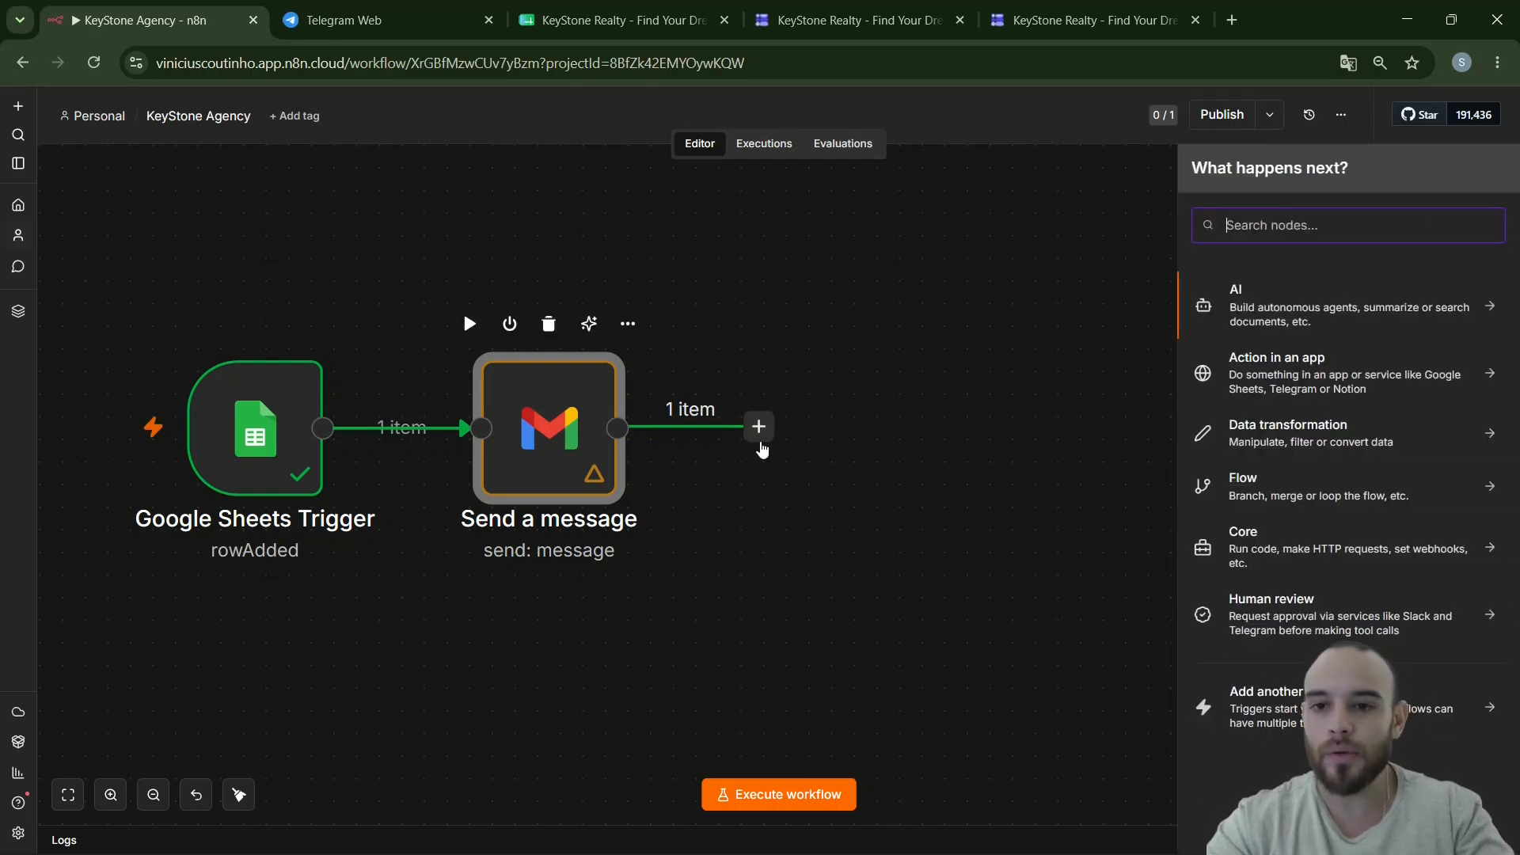
pyautogui.write('teleg')
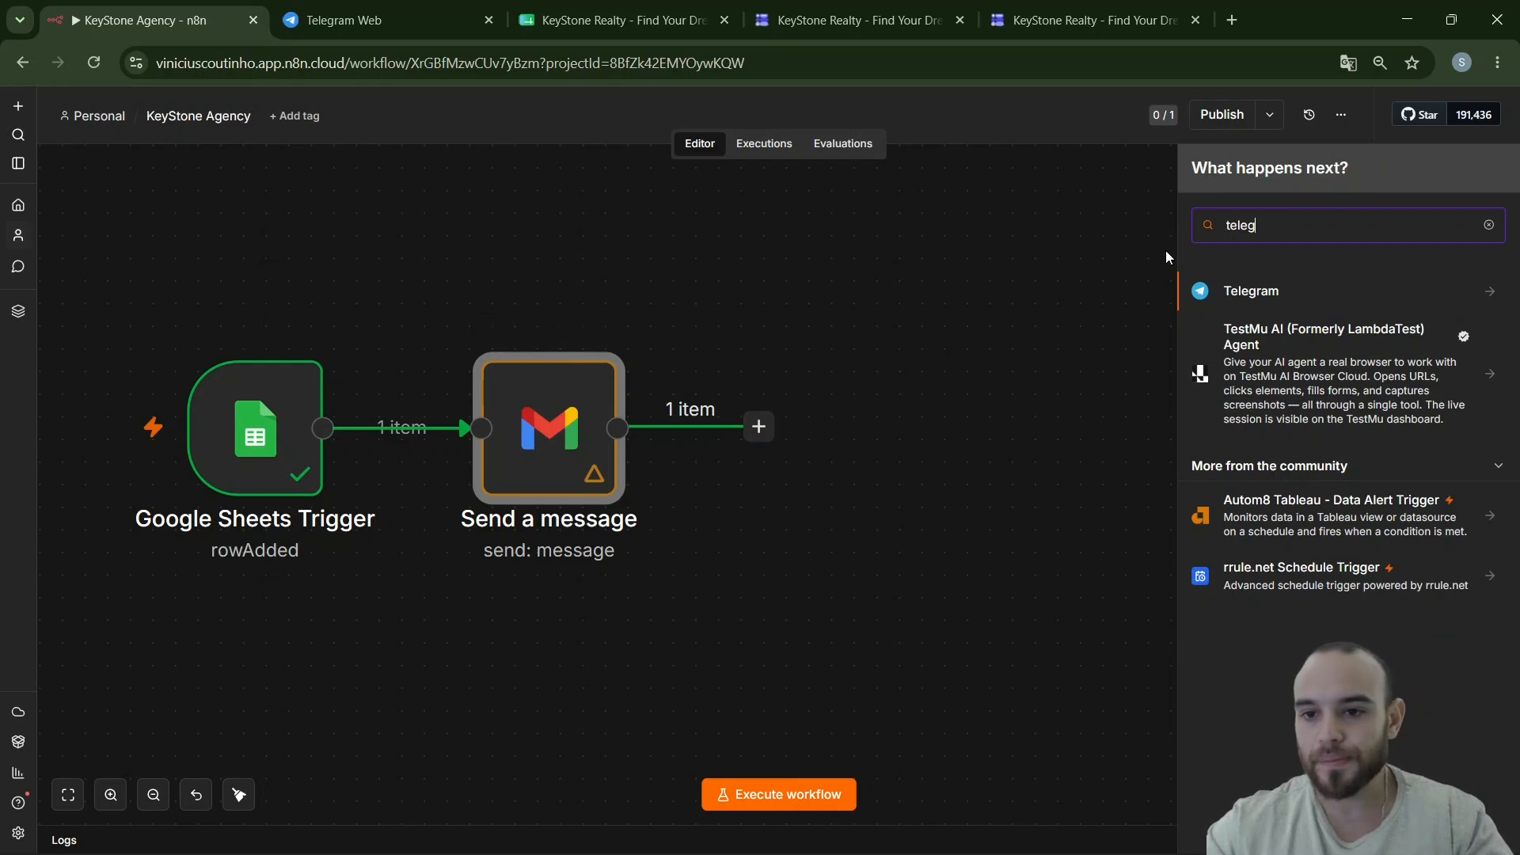
pyautogui.click(1240, 291)
pyautogui.scroll(-3, 1243, 293)
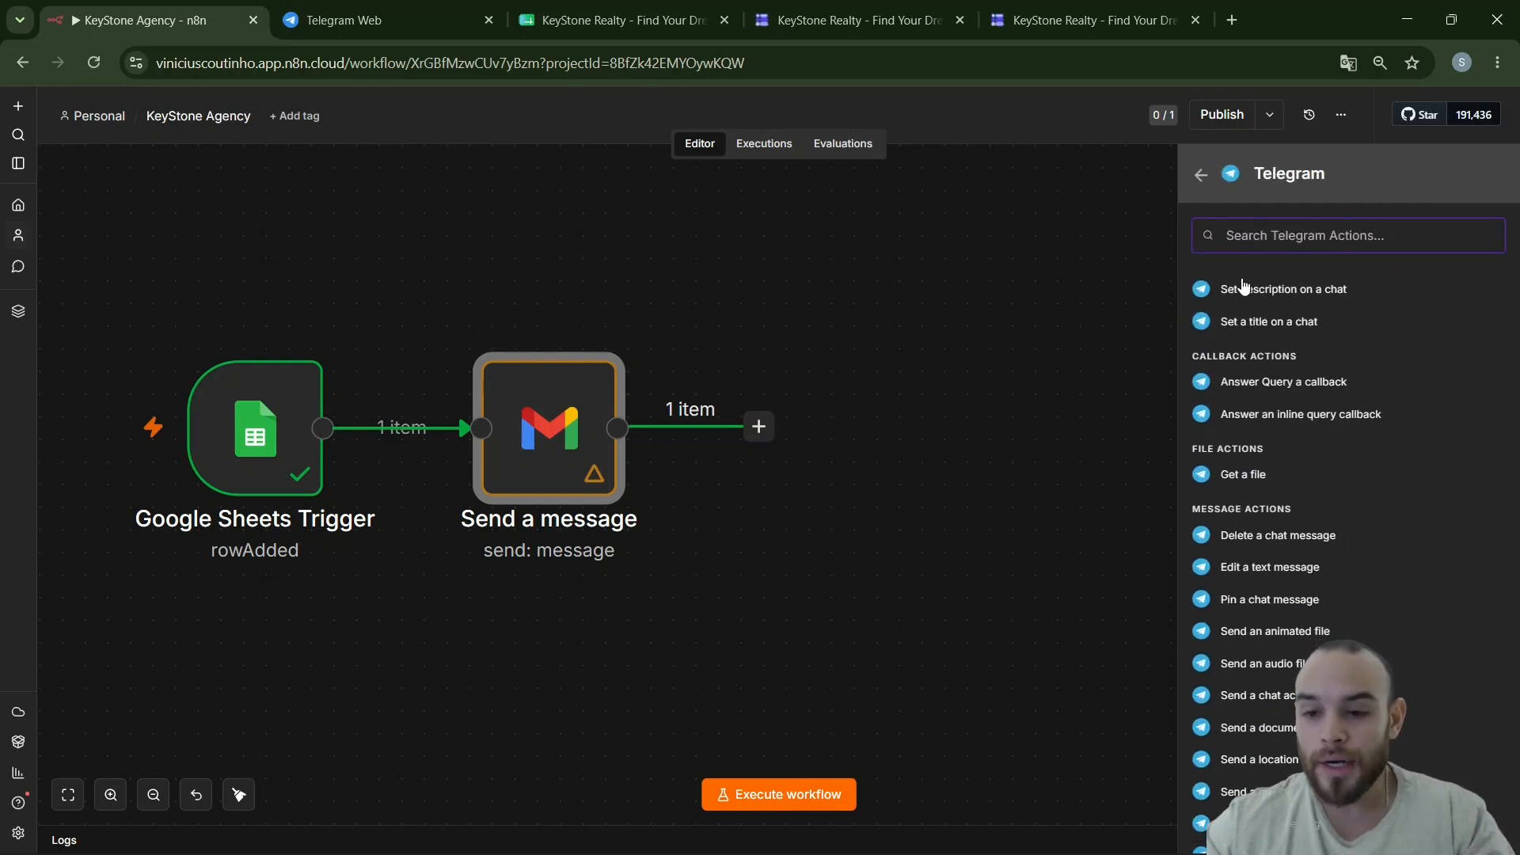
pyautogui.scroll(-1, 1236, 313)
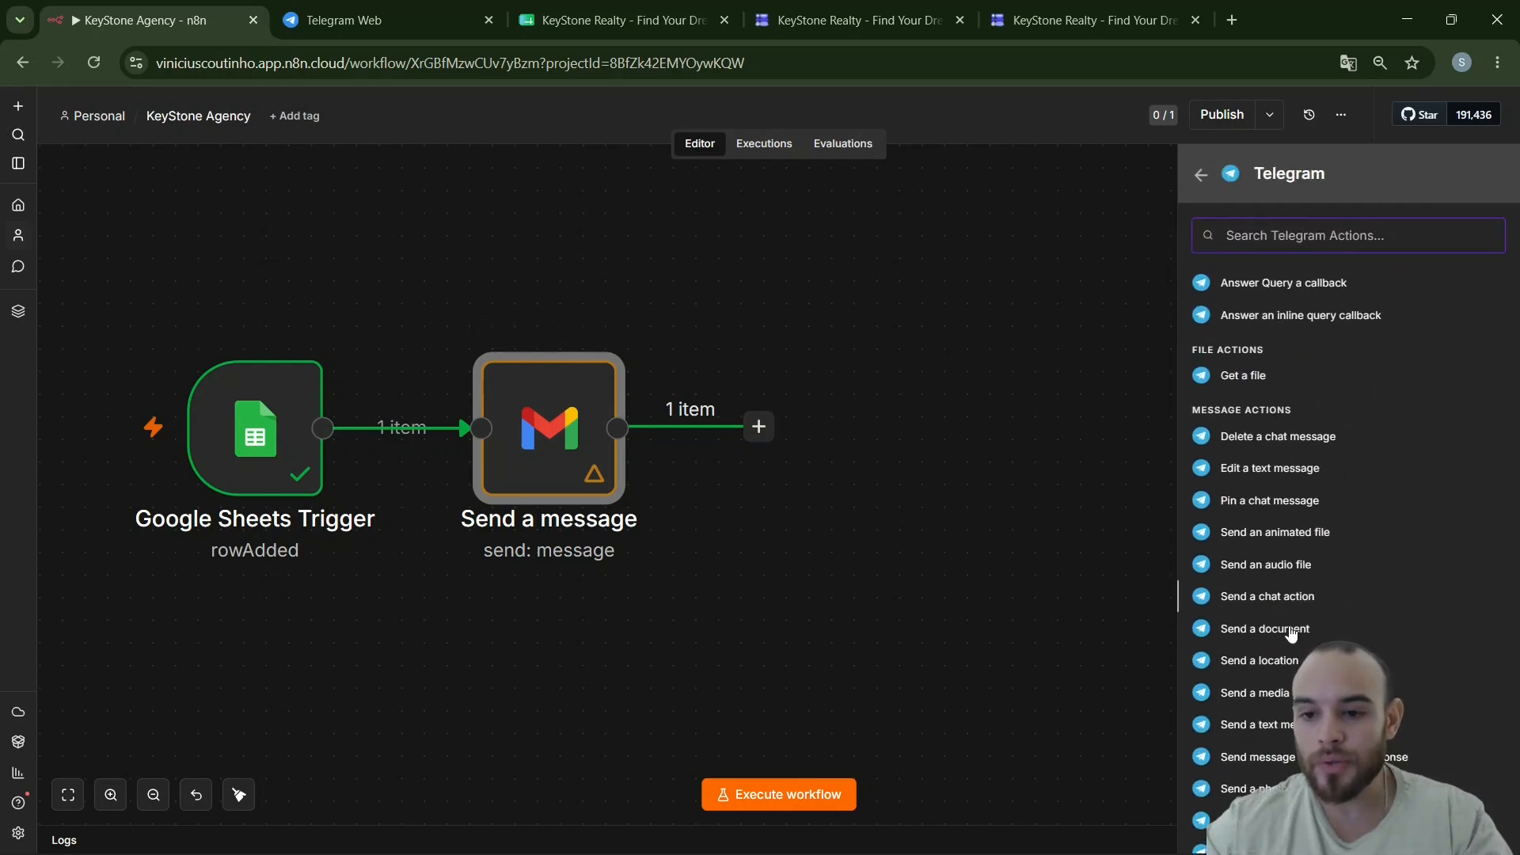
pyautogui.scroll(-1, 1298, 629)
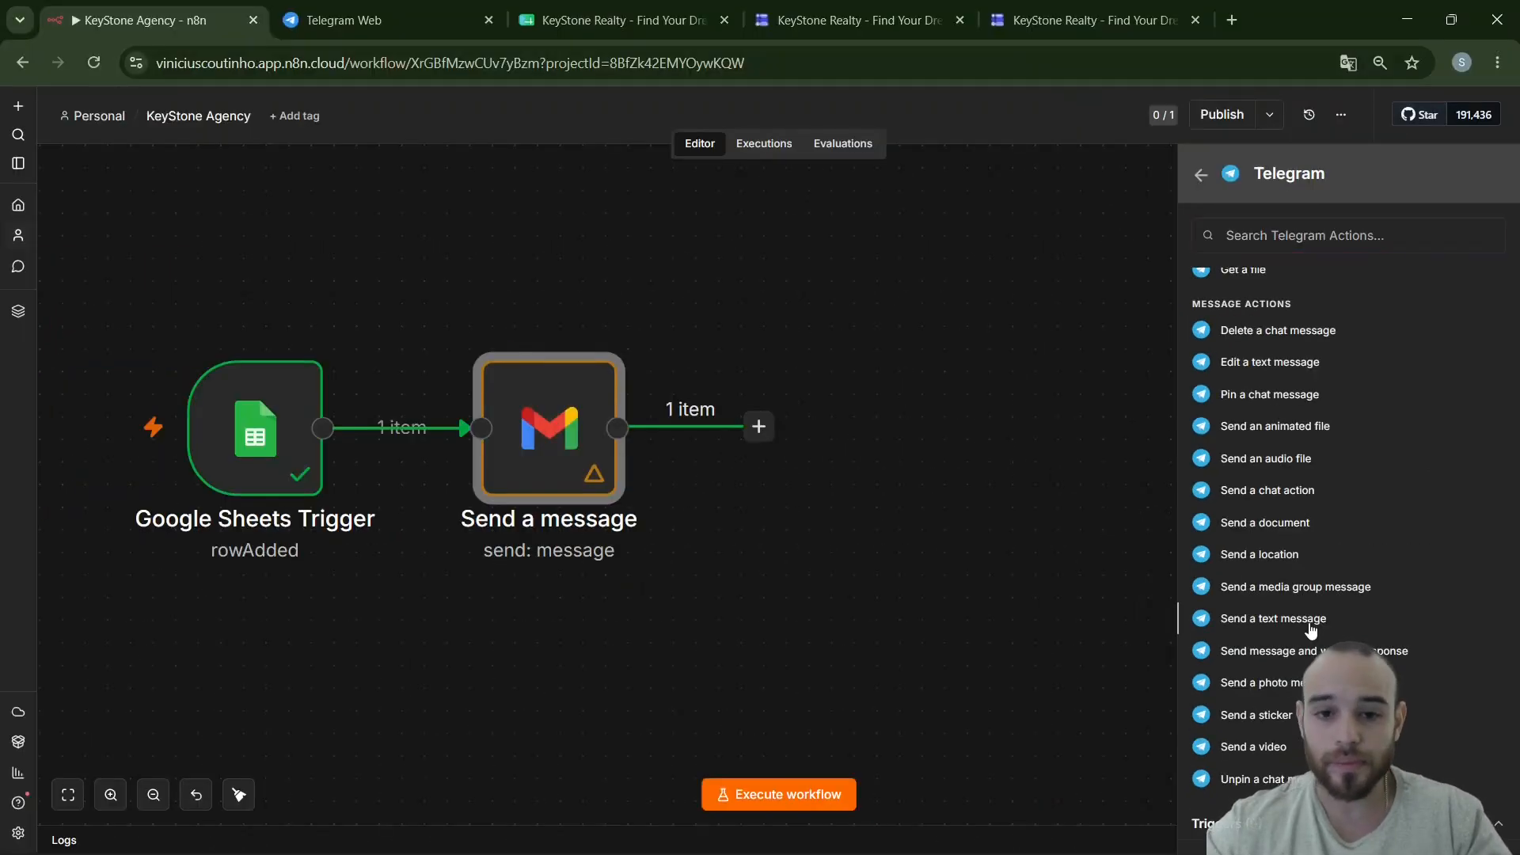
pyautogui.click(1309, 624)
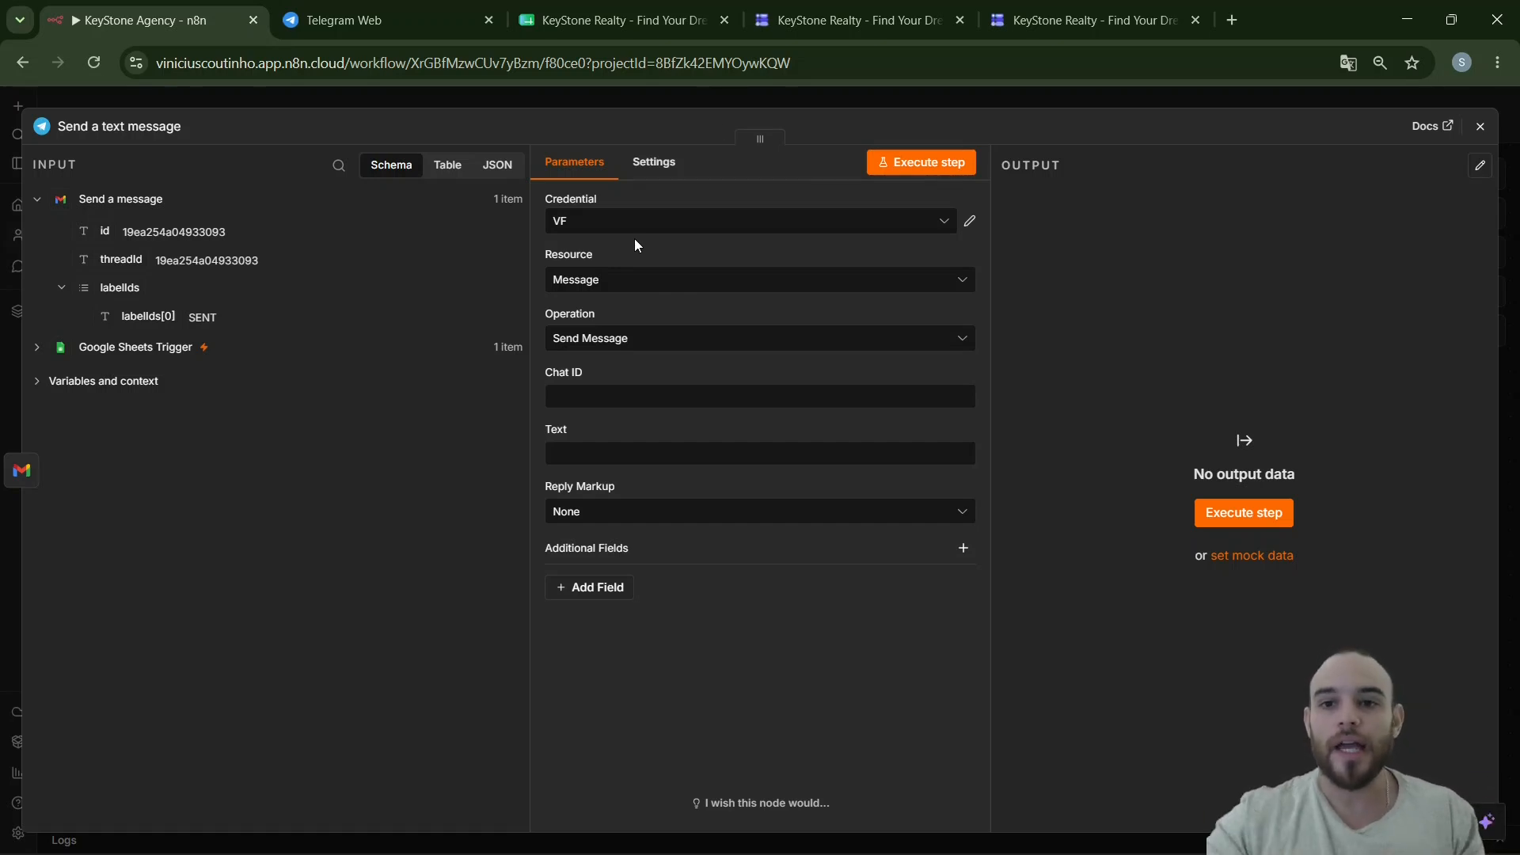
# - Open the BotFather page in a new tab and launch it in Telegram Web
pyautogui.click(1233, 11)
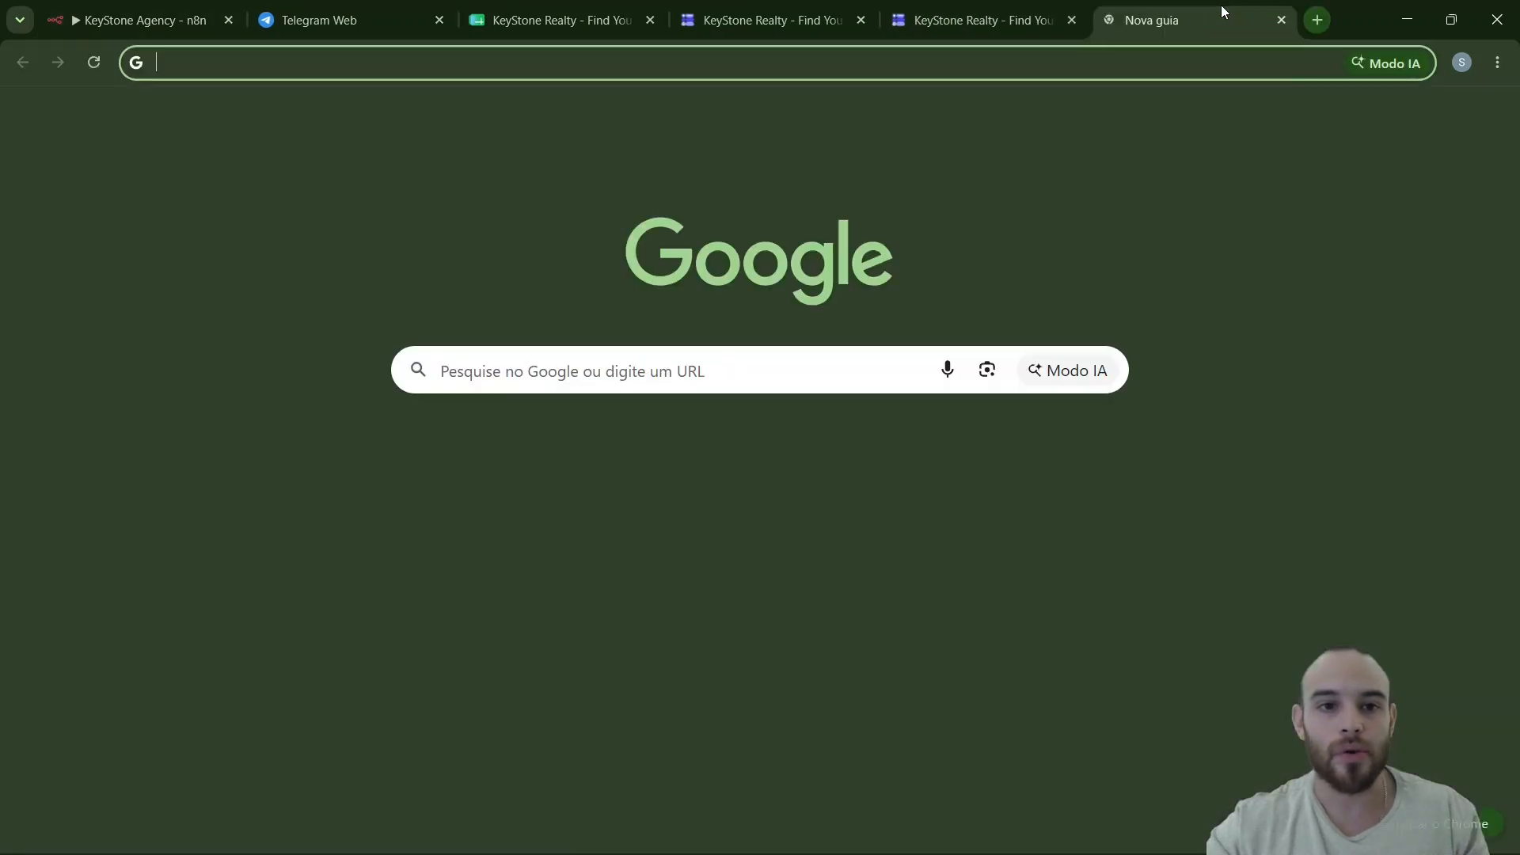
pyautogui.write('bot')
pyautogui.press('Return')
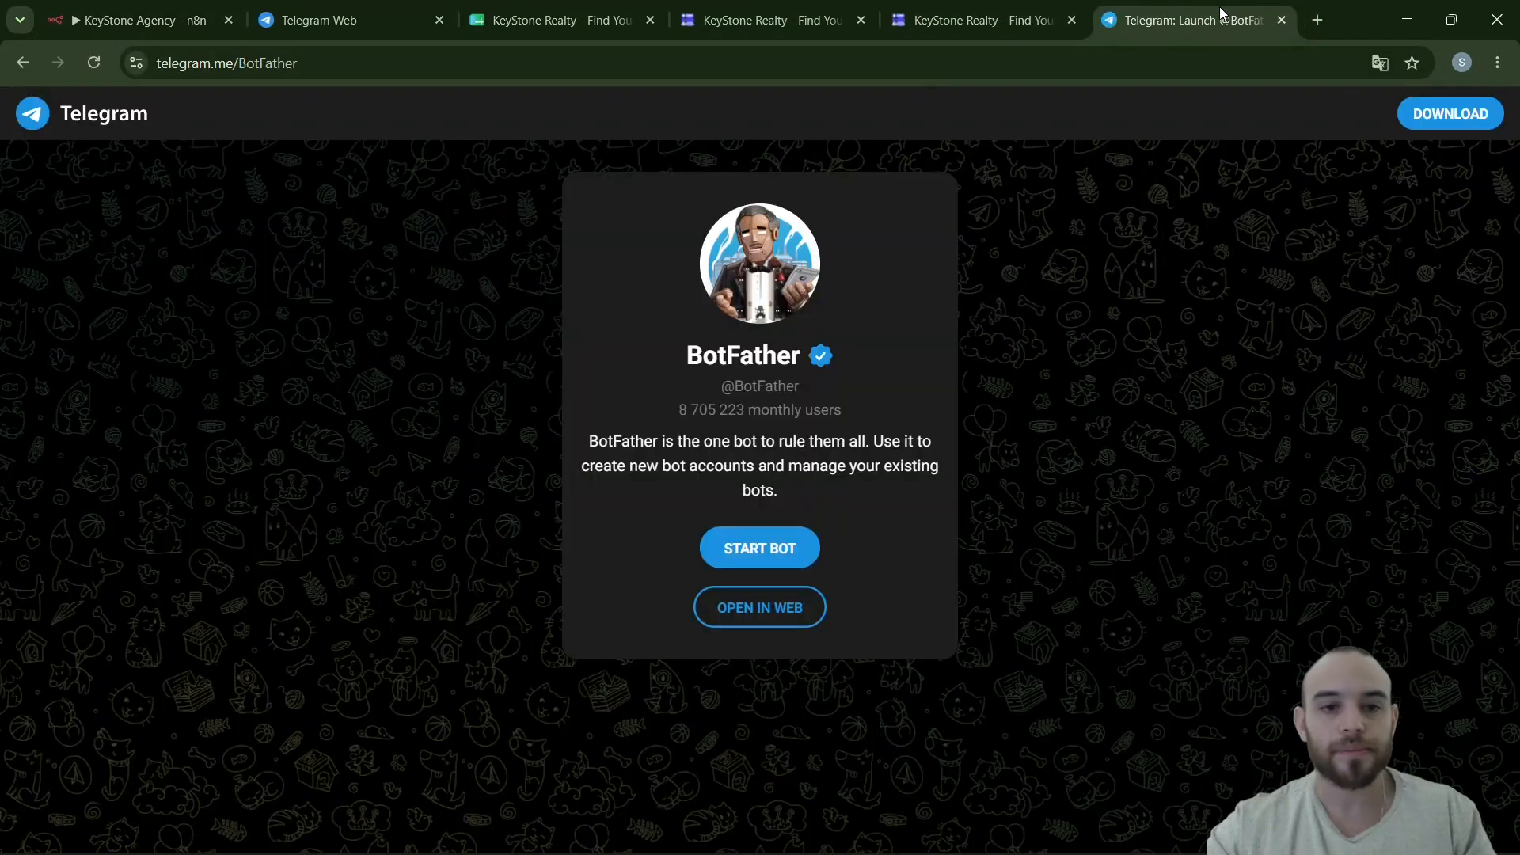
pyautogui.click(729, 604)
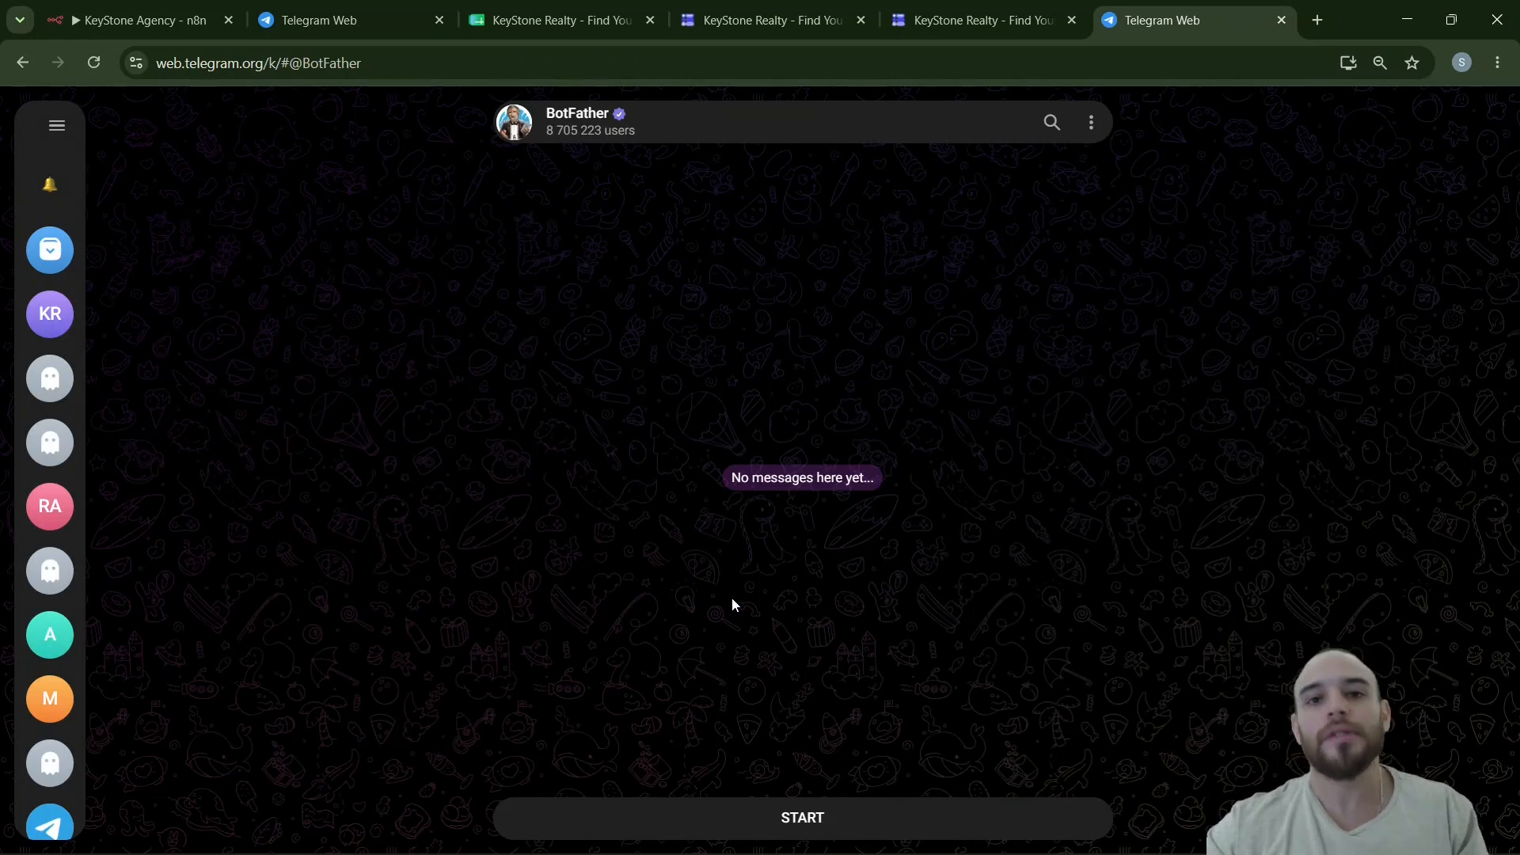
# - View the KeyStone Realty bot chat, then bring up the Telegram credential list in n8n
pyautogui.click(389, 11)
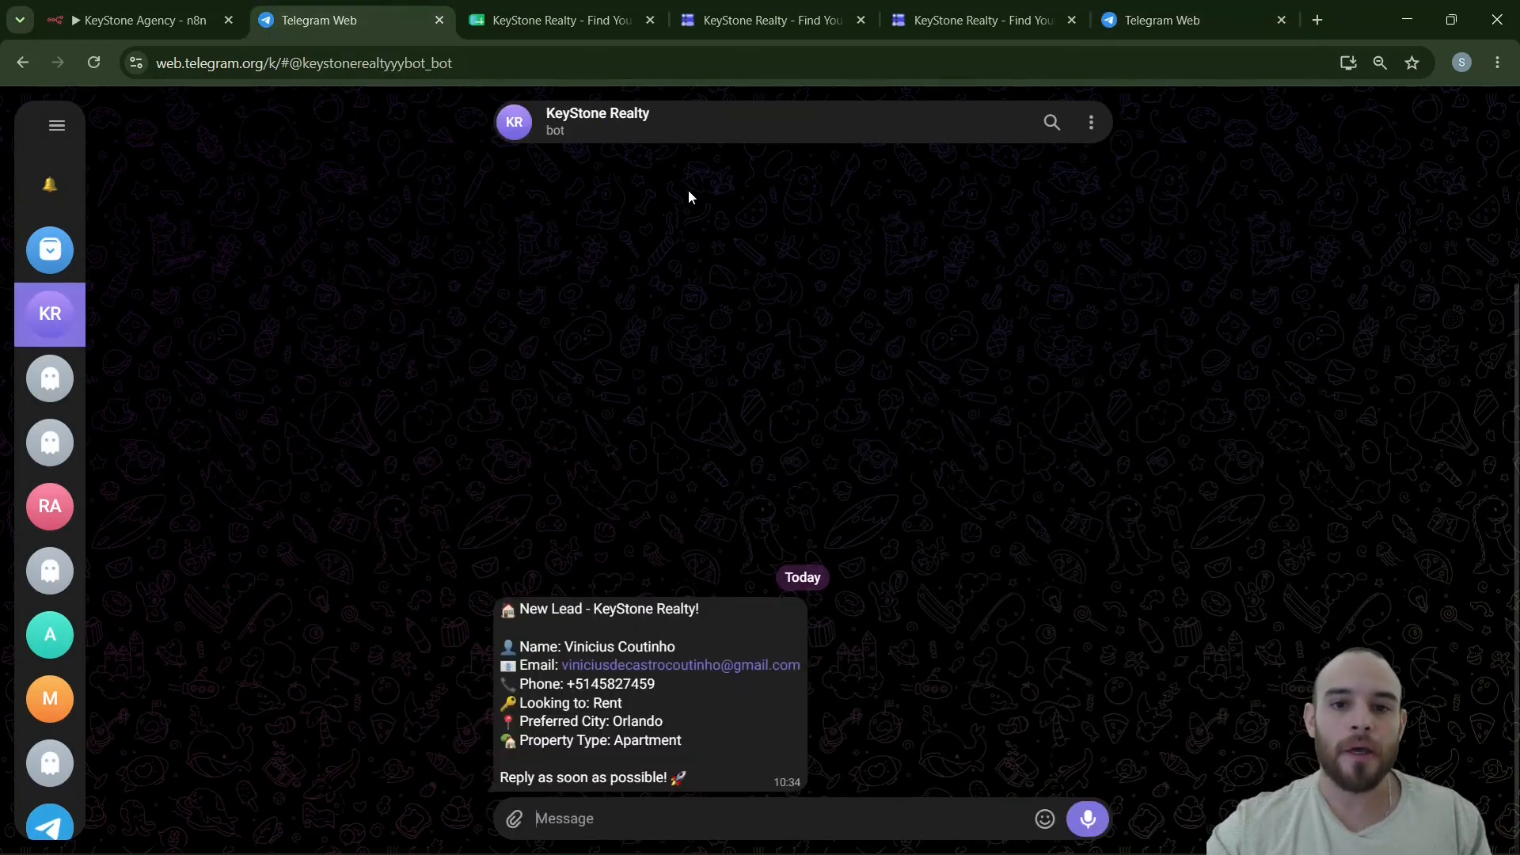
pyautogui.click(157, 7)
pyautogui.click(663, 226)
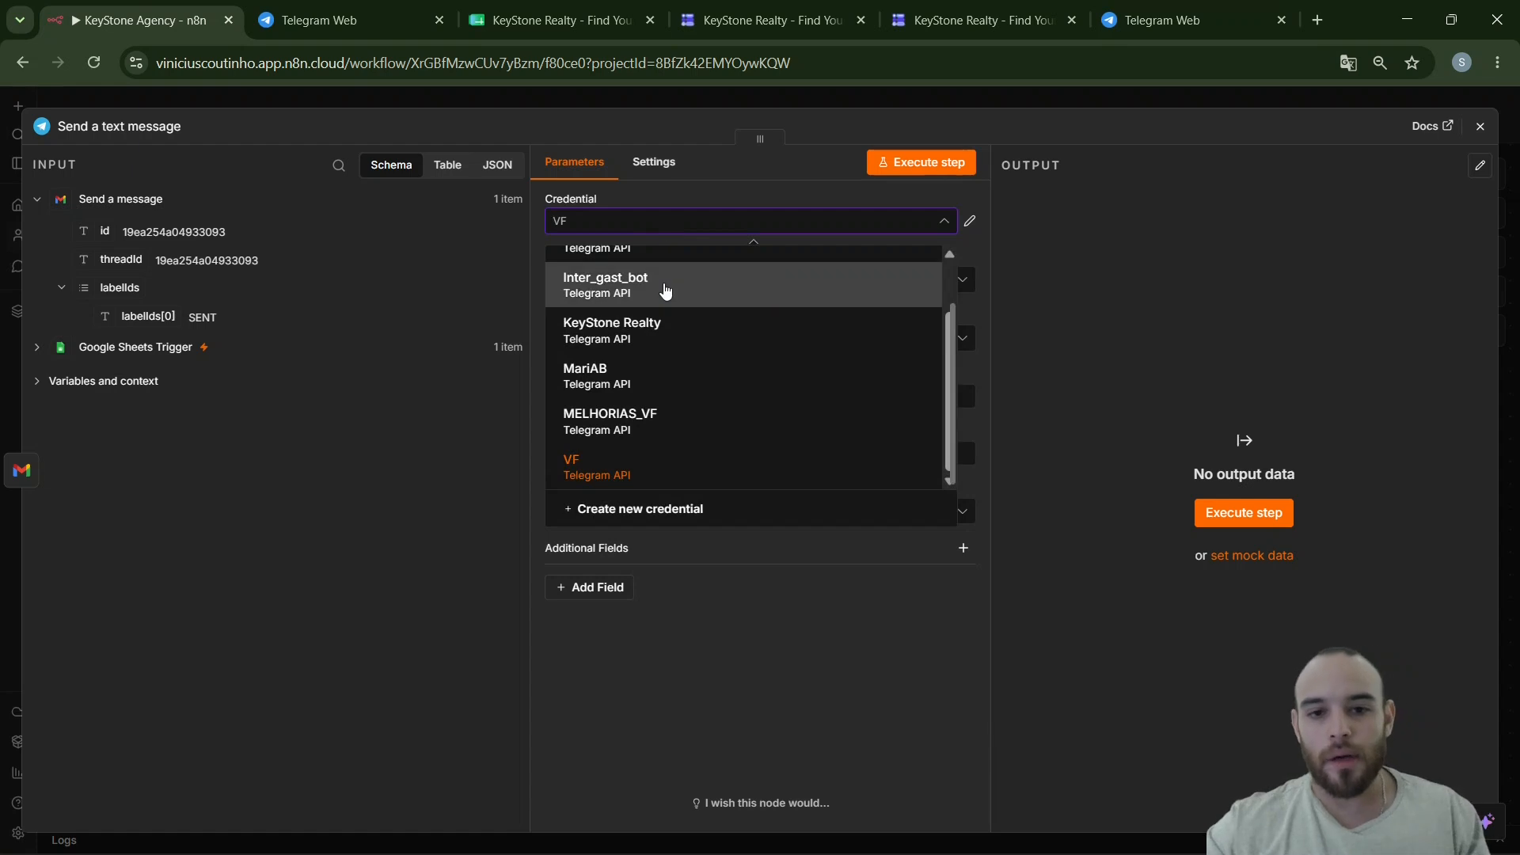
# - Select the KeyStone Realty bot credential and enter the destination chat ID
pyautogui.scroll(2, 665, 289)
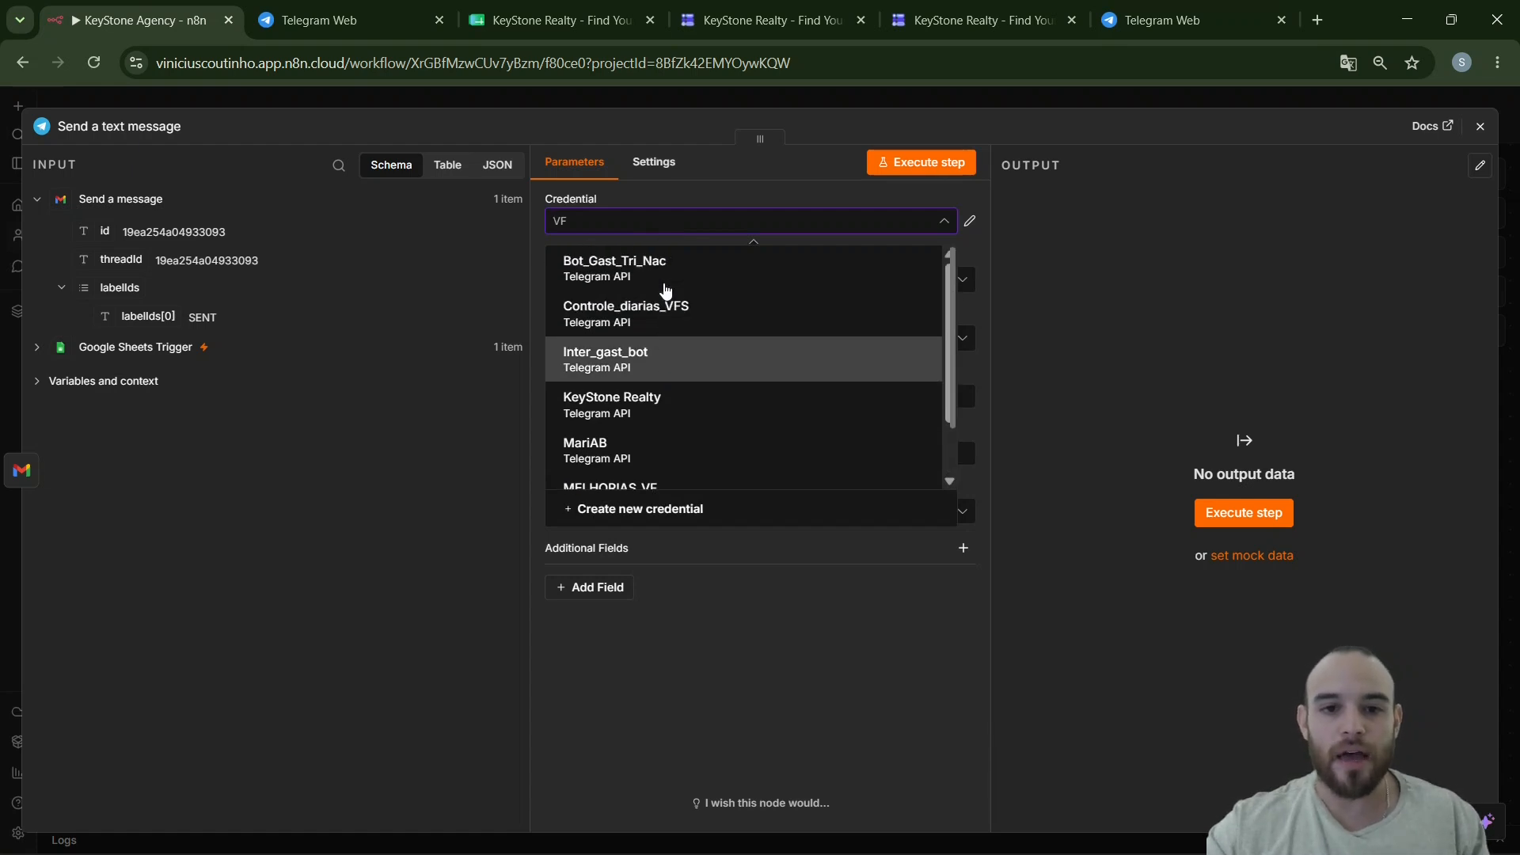
pyautogui.click(631, 419)
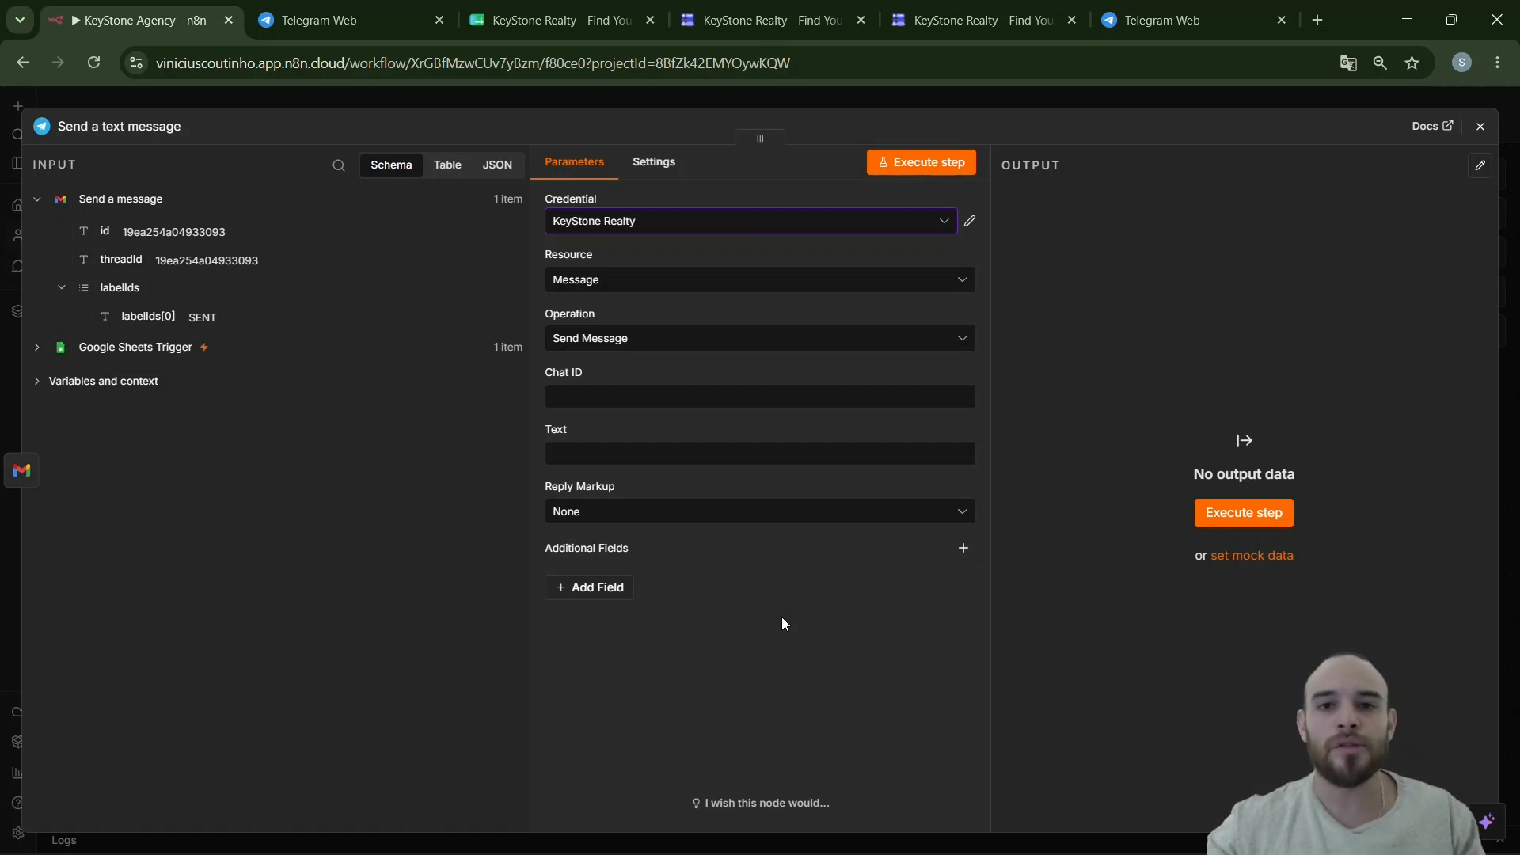
pyautogui.click(673, 396)
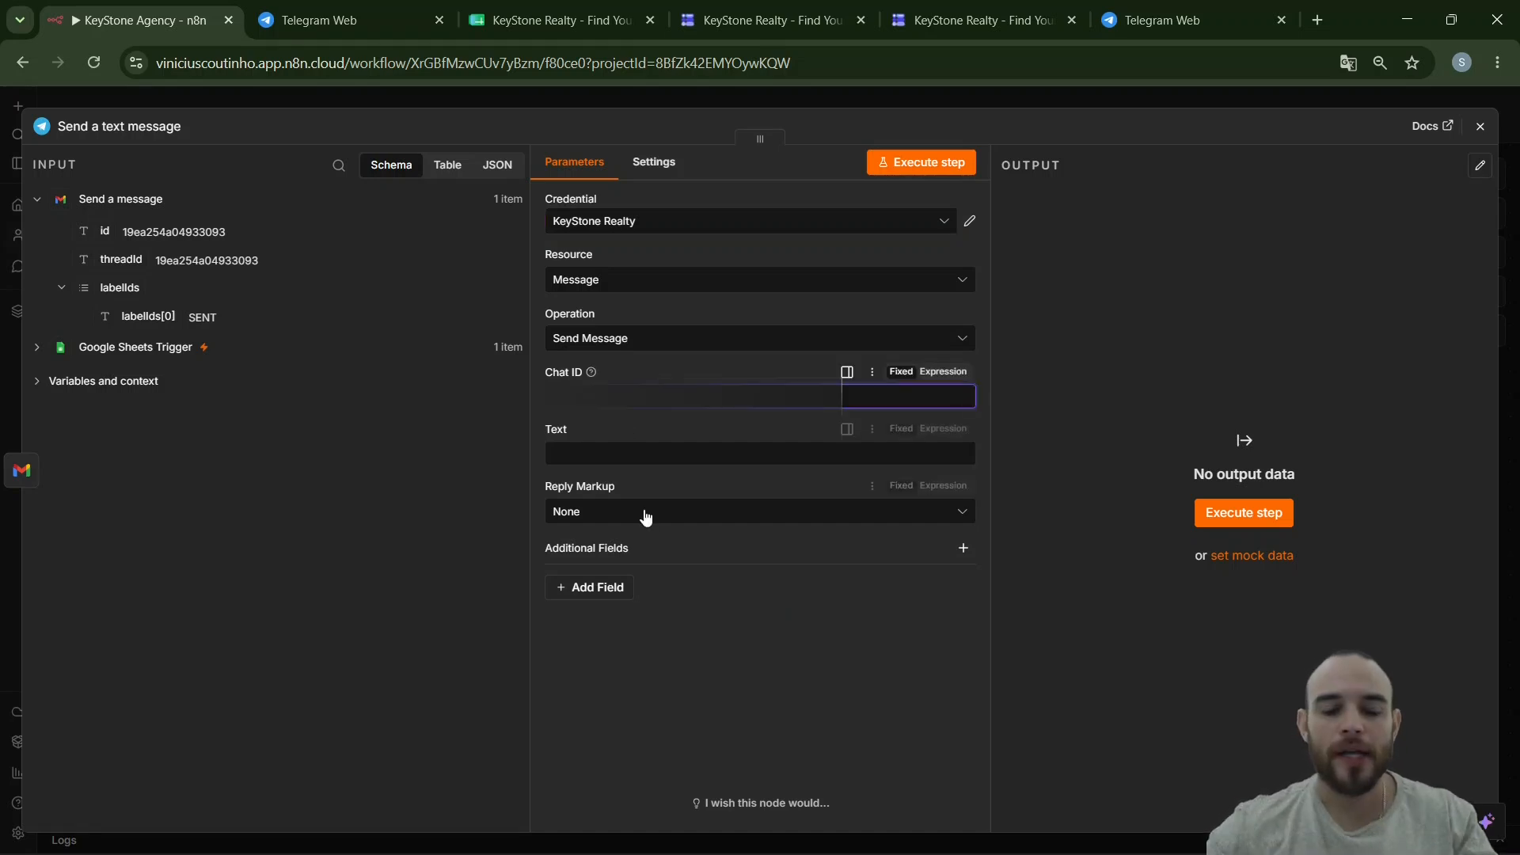
pyautogui.moveTo(645, 853)
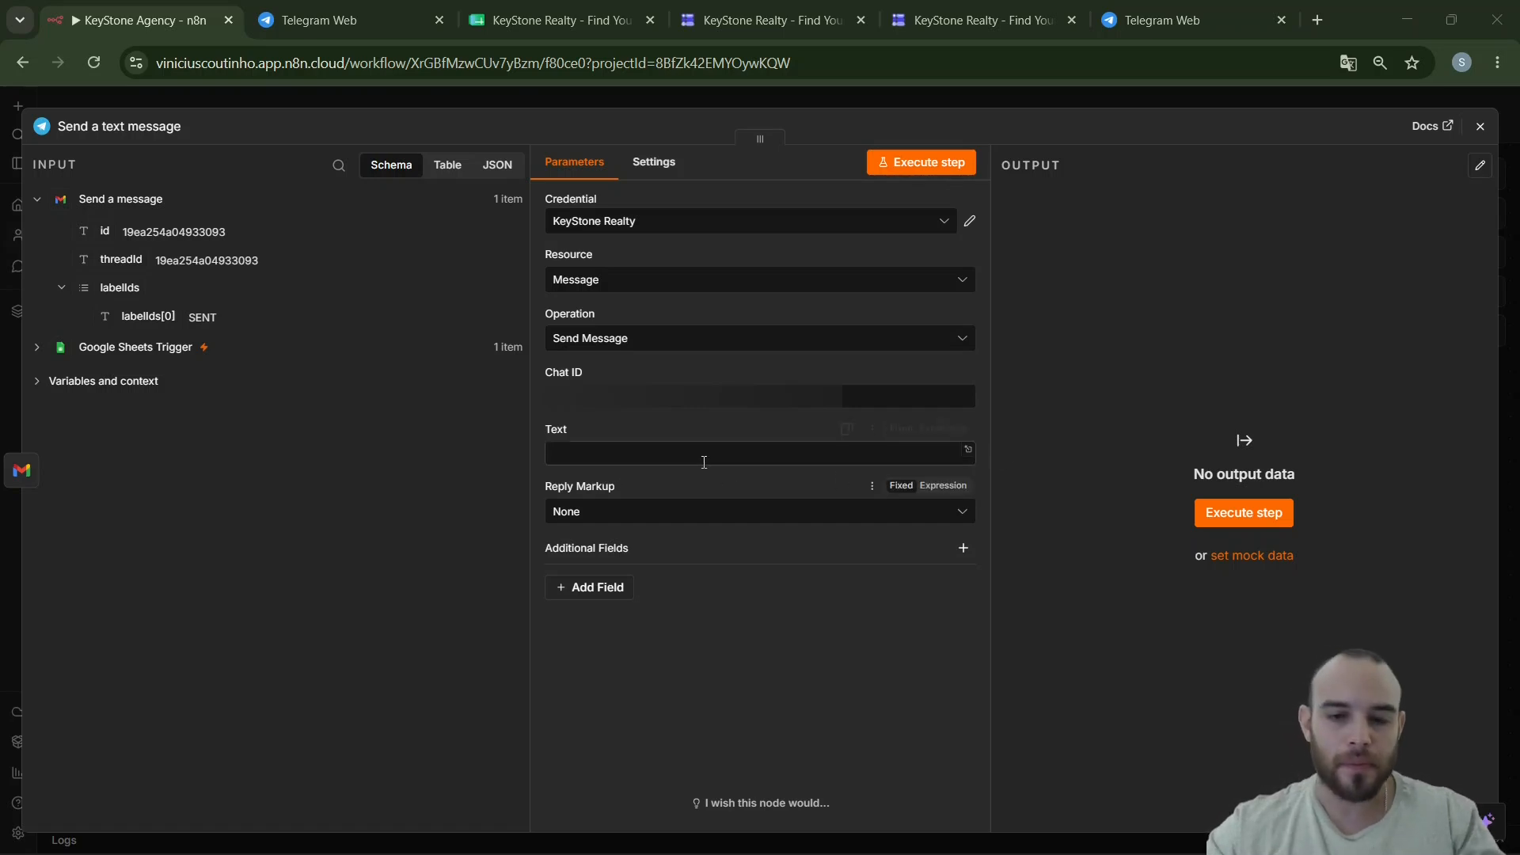
# - Paste the prepared lead alert into the Text field as an expression in the expanded editor
pyautogui.click(702, 455)
pyautogui.hotkey('ctrl', 'v')
pyautogui.click(931, 435)
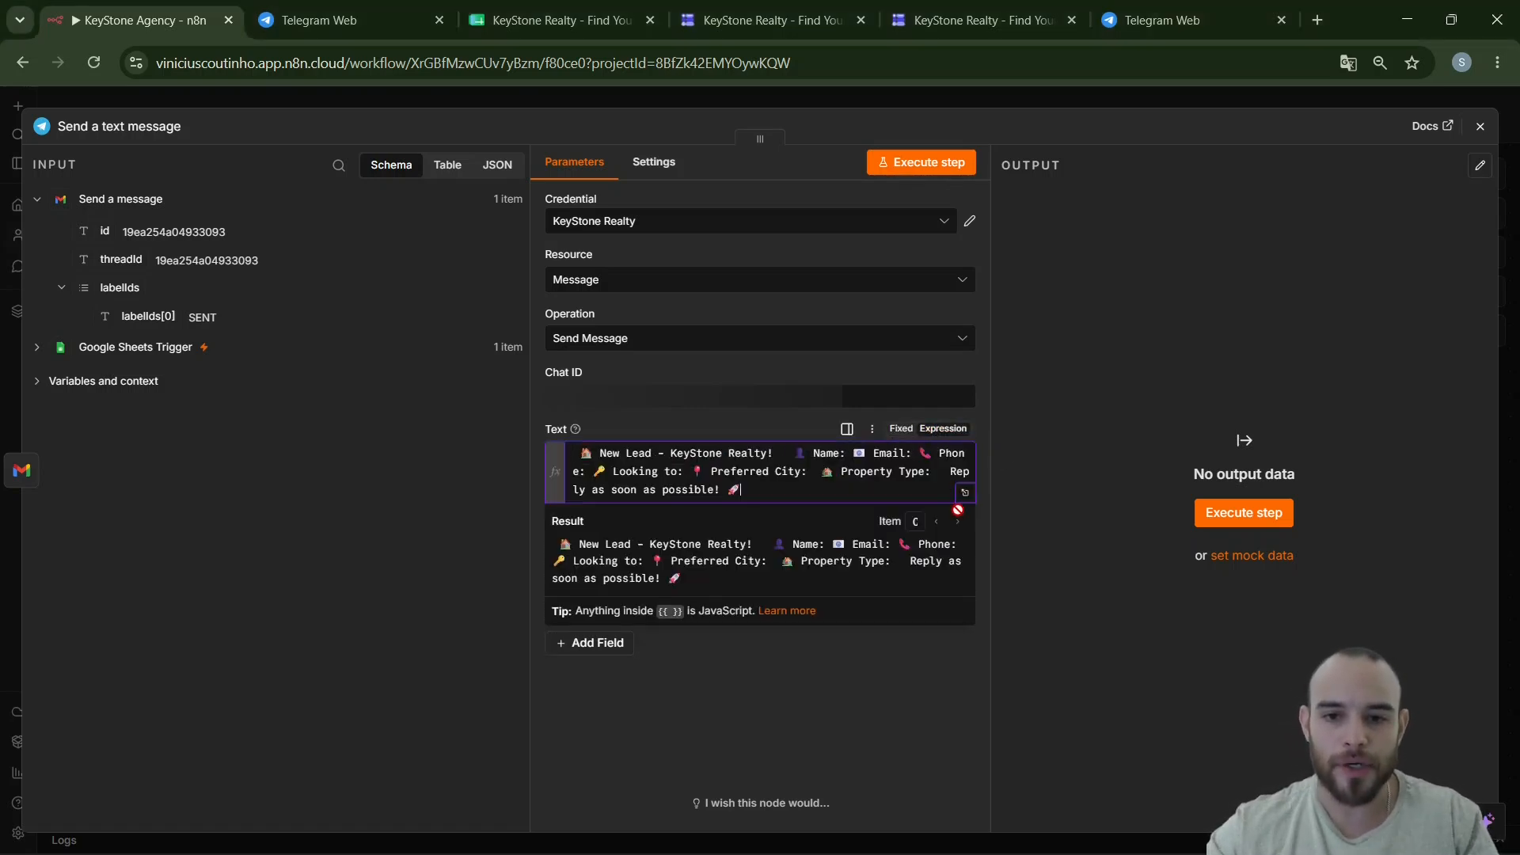
pyautogui.click(965, 496)
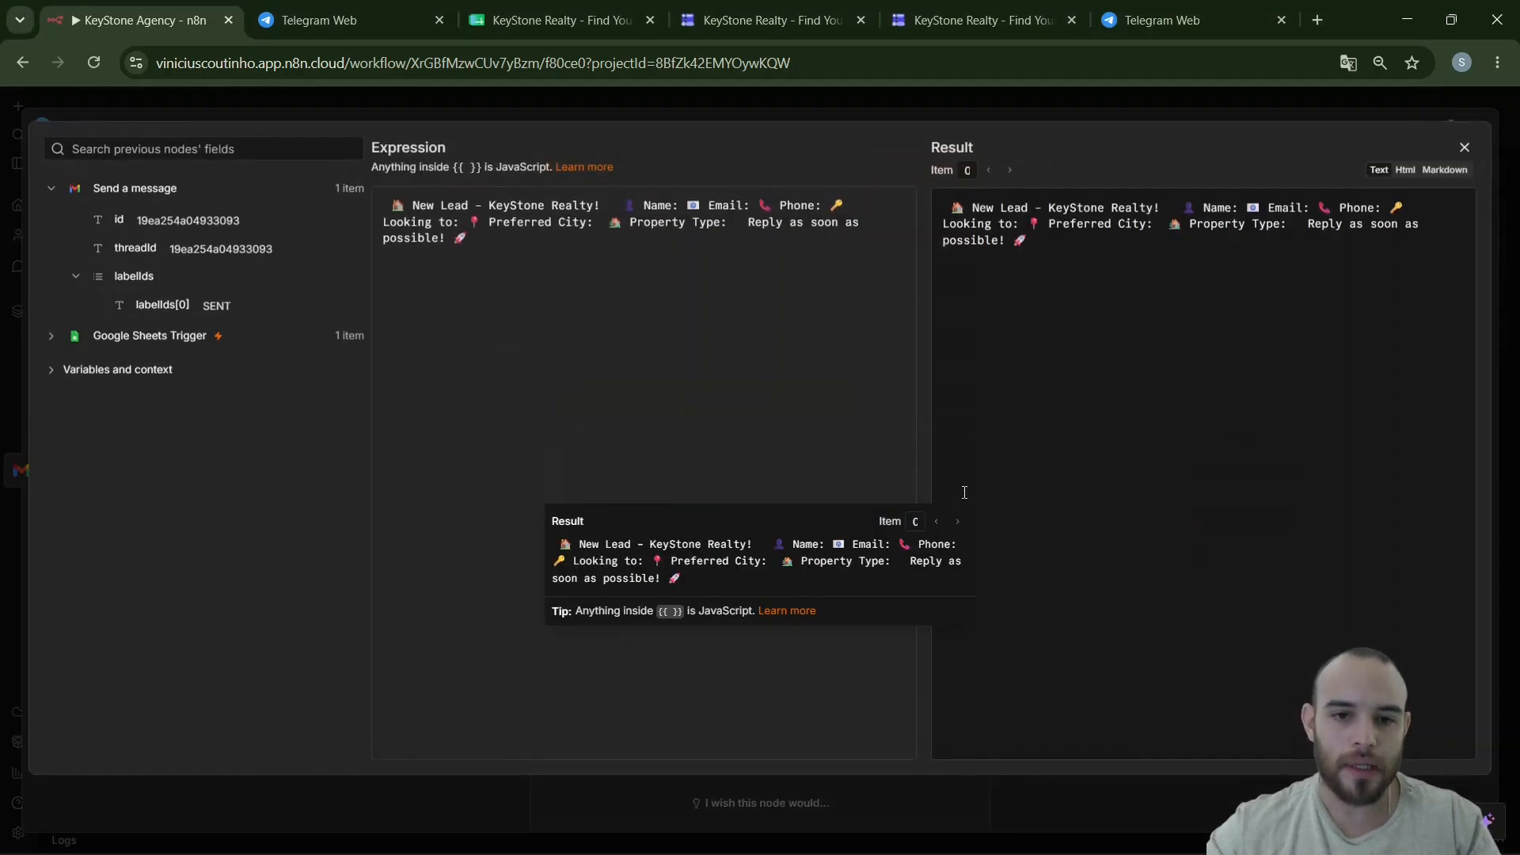
# - Put the heading, Email, Phone, Looking to, Preferred City, Property Type and closing line on separate lines
pyautogui.click(619, 208)
pyautogui.press('Return')
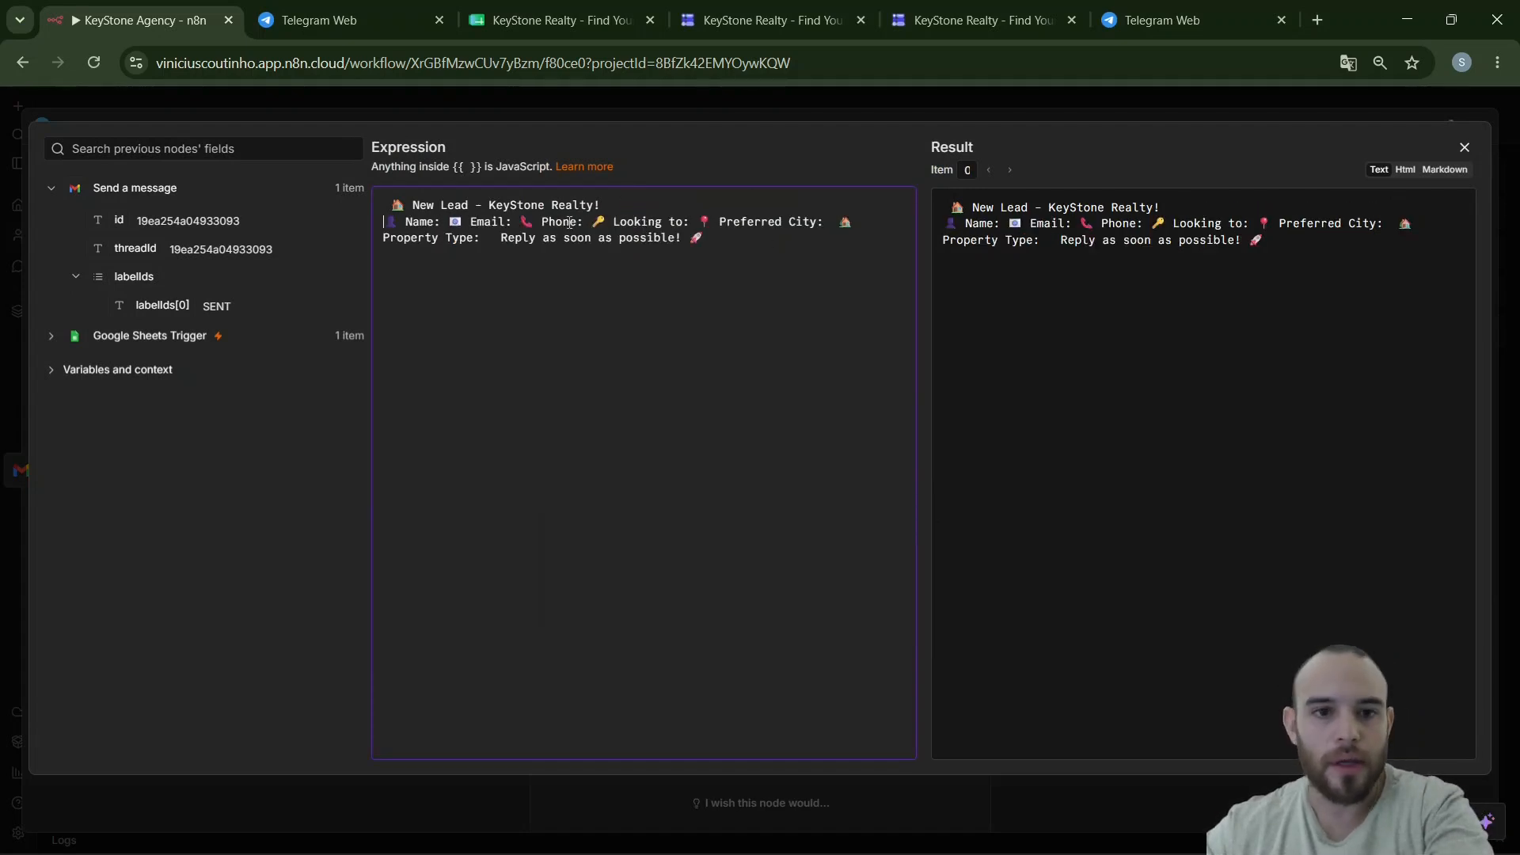
pyautogui.click(452, 222)
pyautogui.press('Return')
pyautogui.click(456, 238)
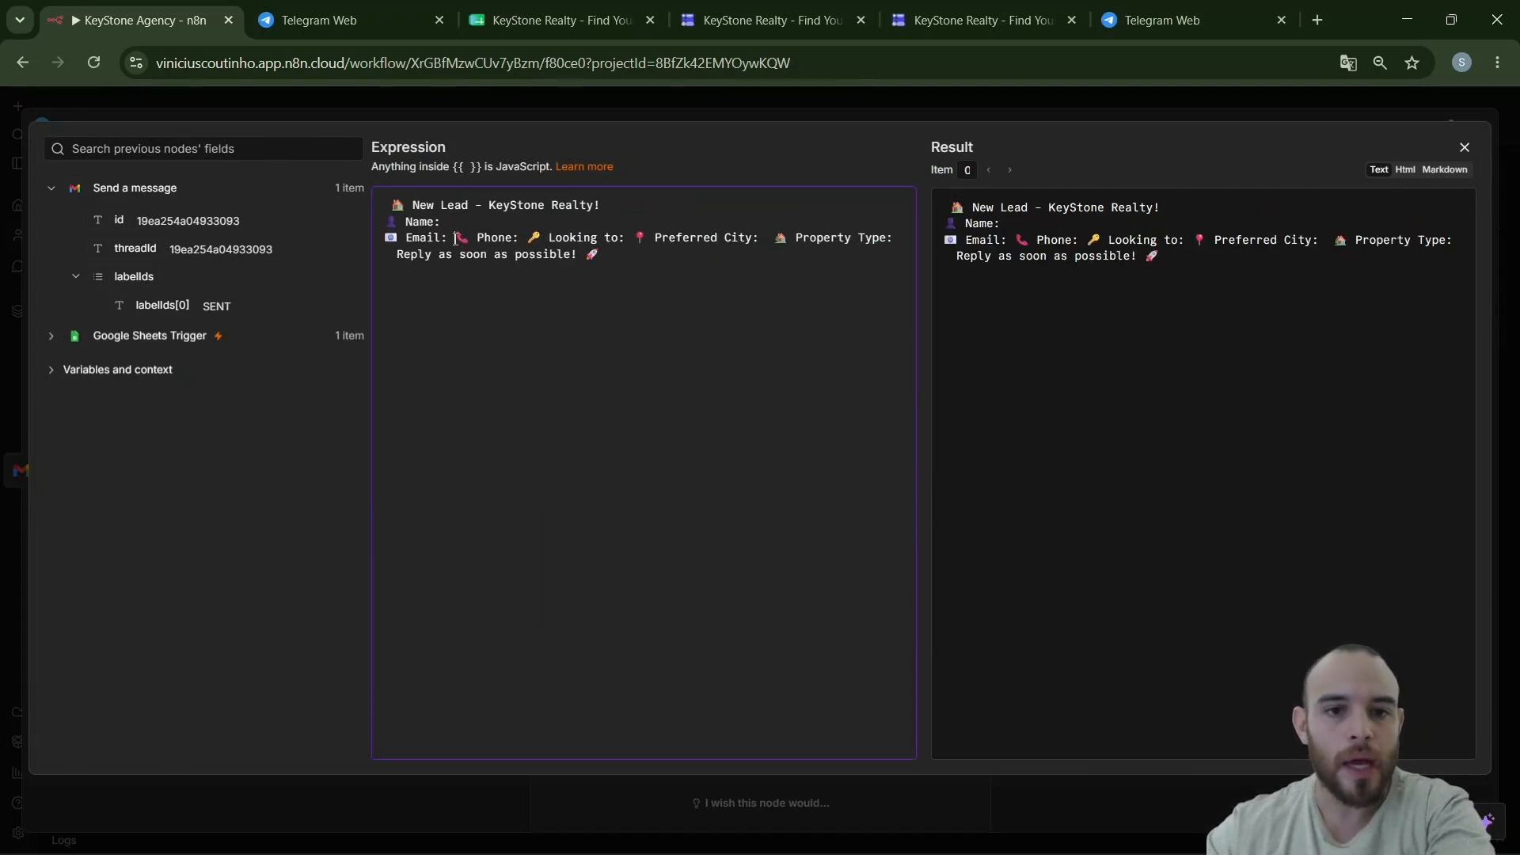
pyautogui.press('Return')
pyautogui.click(459, 254)
pyautogui.press('Return')
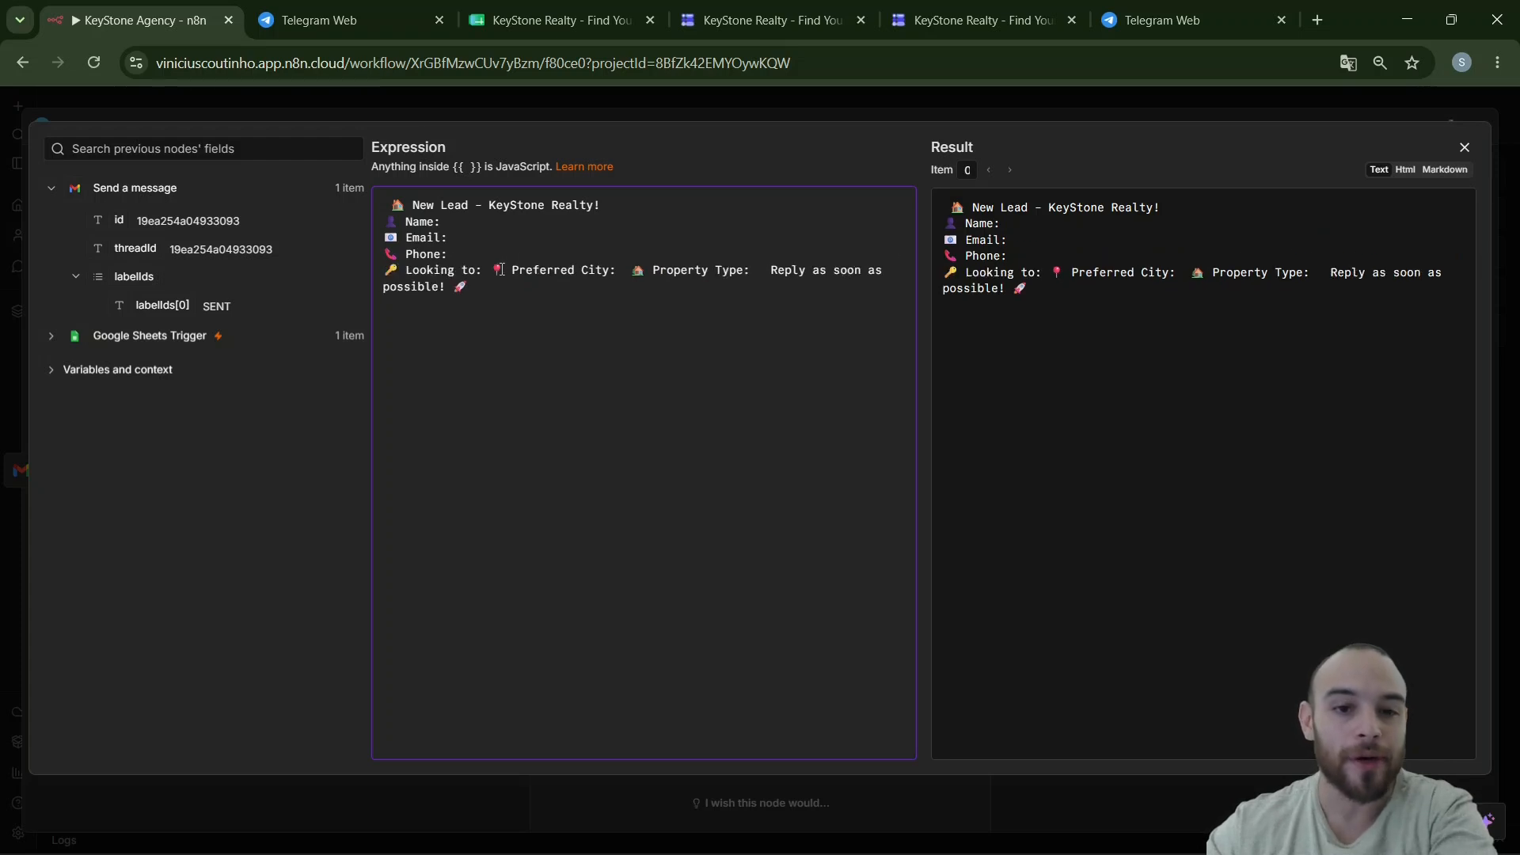
pyautogui.click(490, 270)
pyautogui.press('Return')
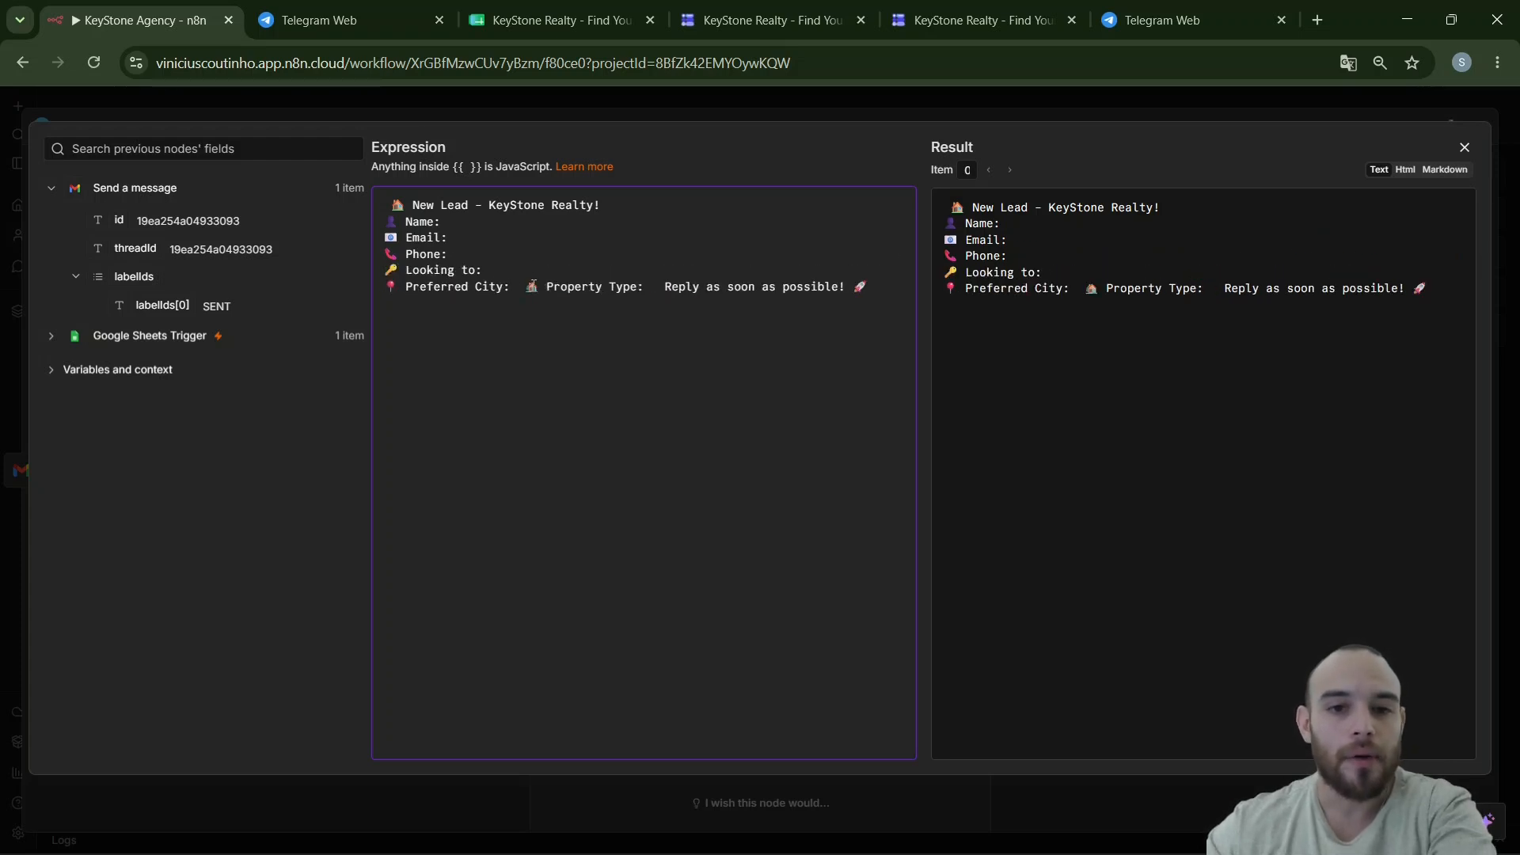
pyautogui.click(524, 287)
pyautogui.press('Return')
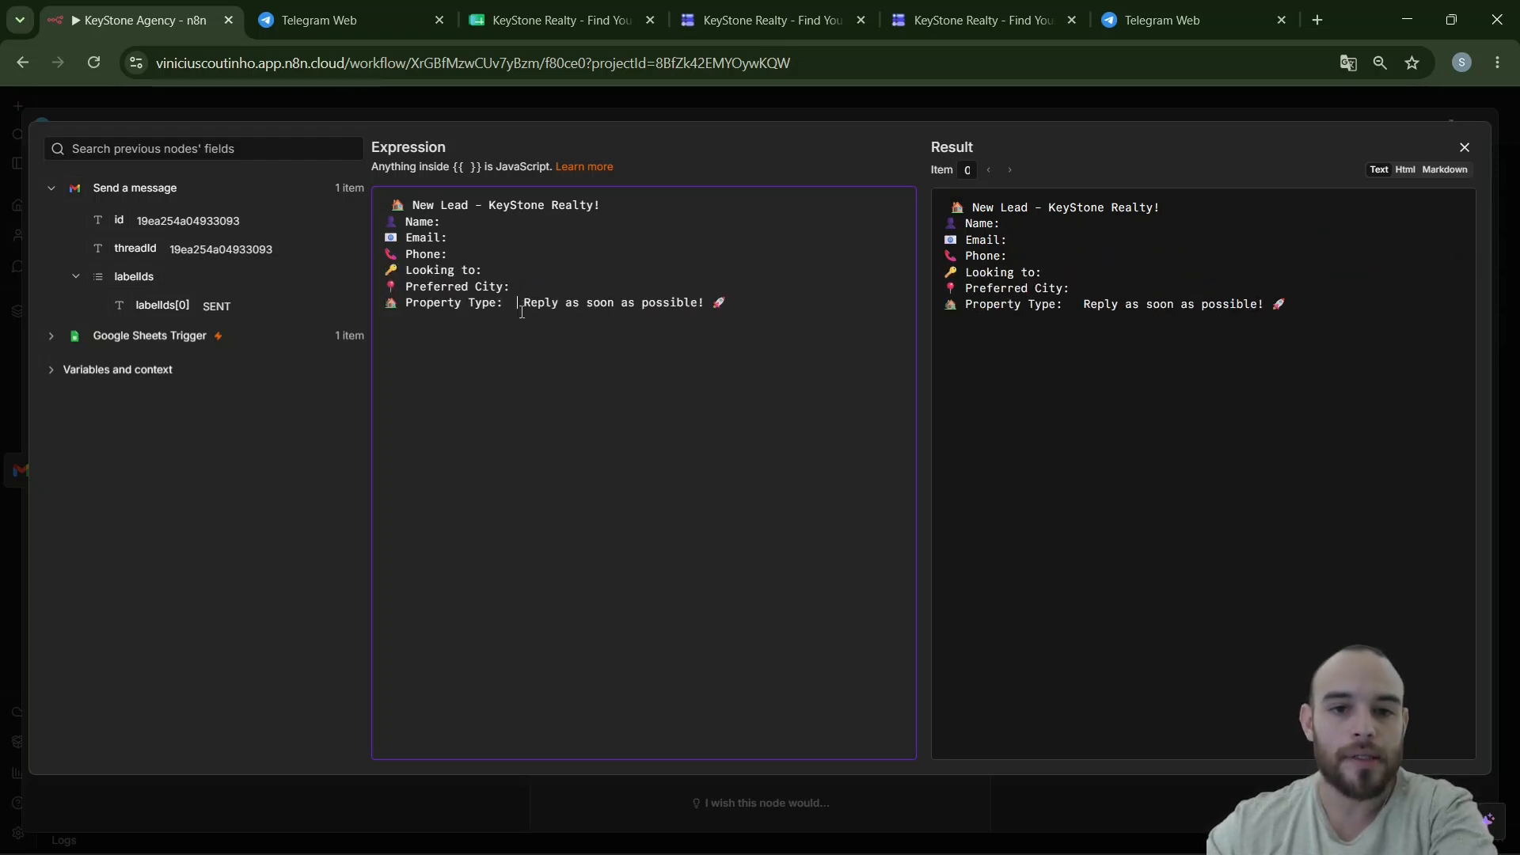
pyautogui.press('Return')
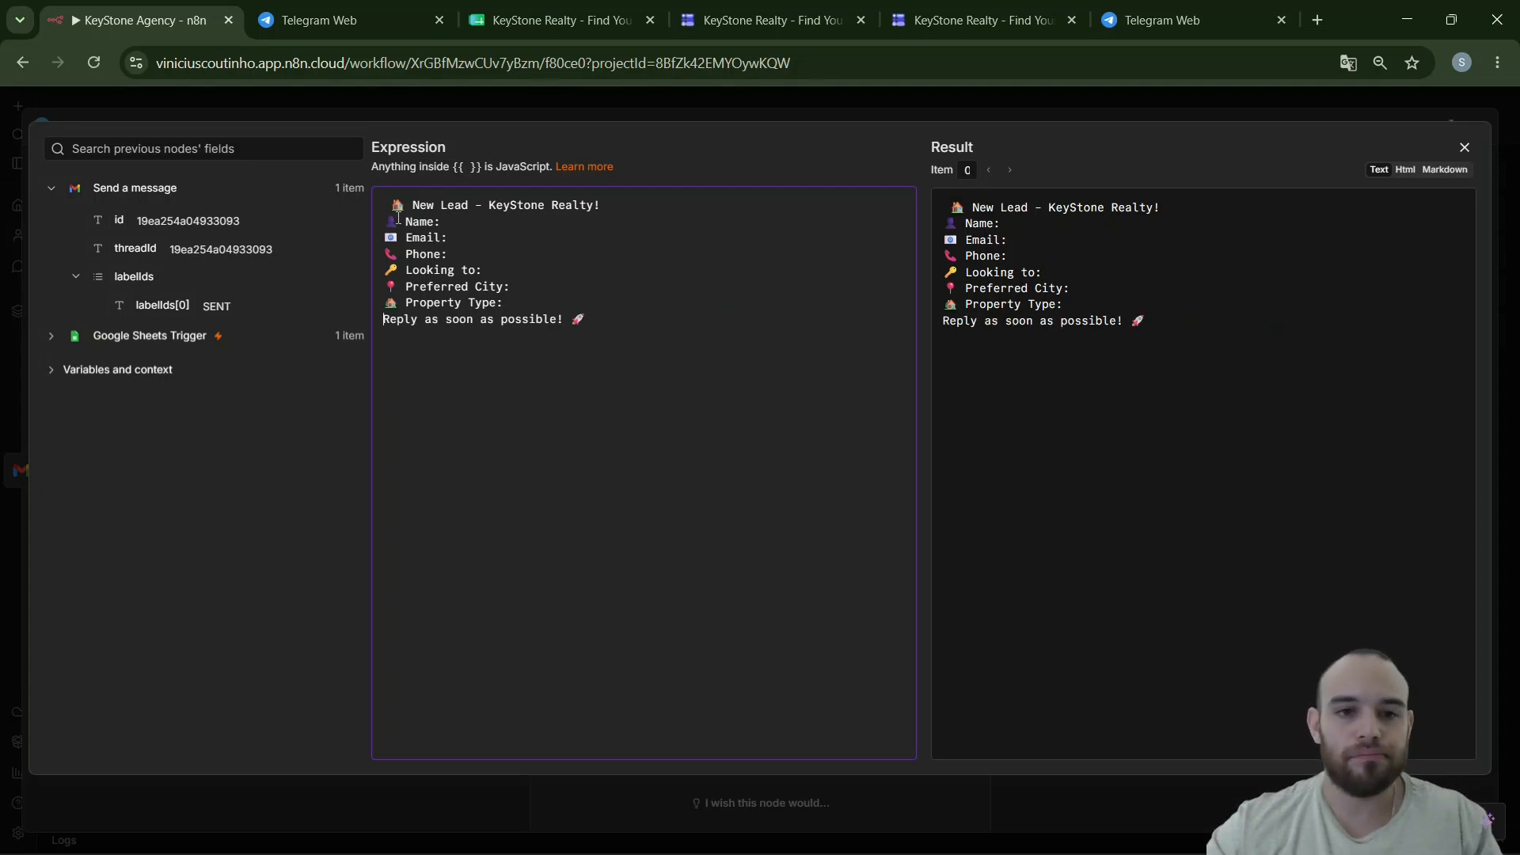
# - Remove the leading space before the heading and add a blank line after it
pyautogui.press('BackSpace')
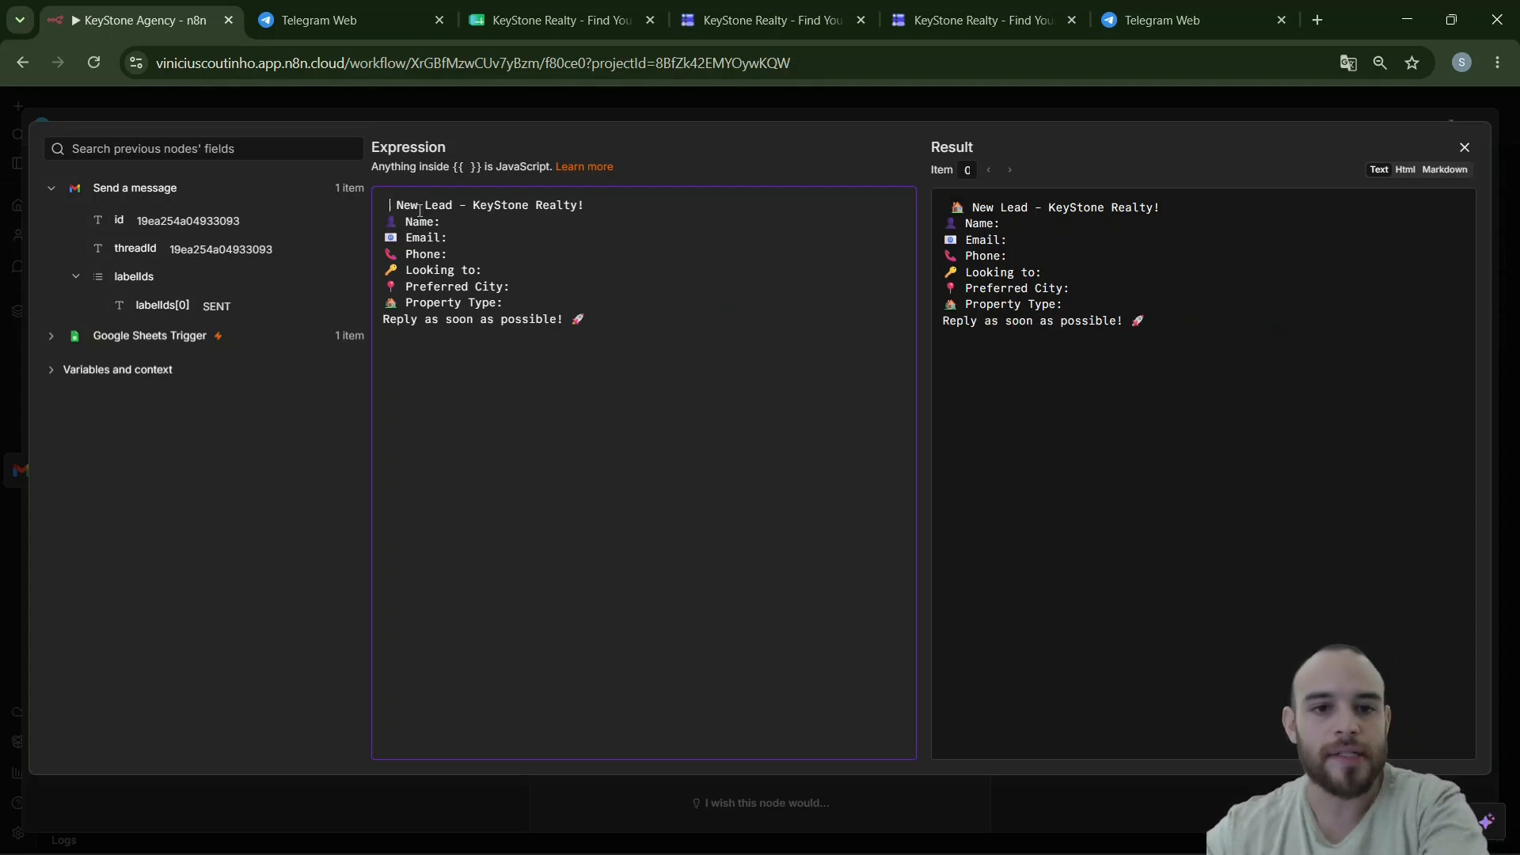
pyautogui.hotkey('ctrl', 'z')
pyautogui.press('BackSpace')
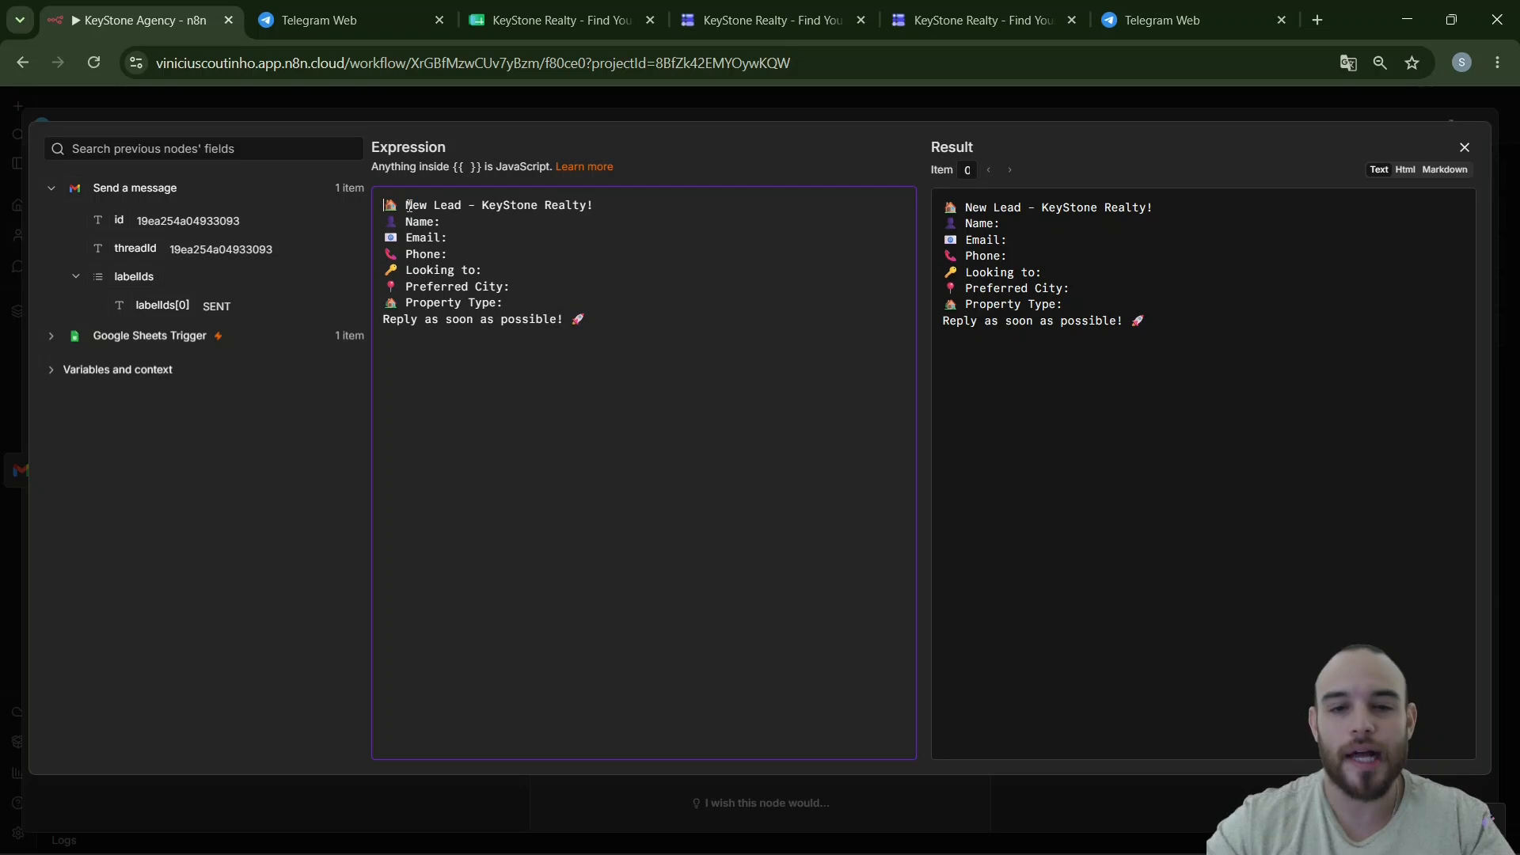
pyautogui.click(614, 212)
pyautogui.press('Return')
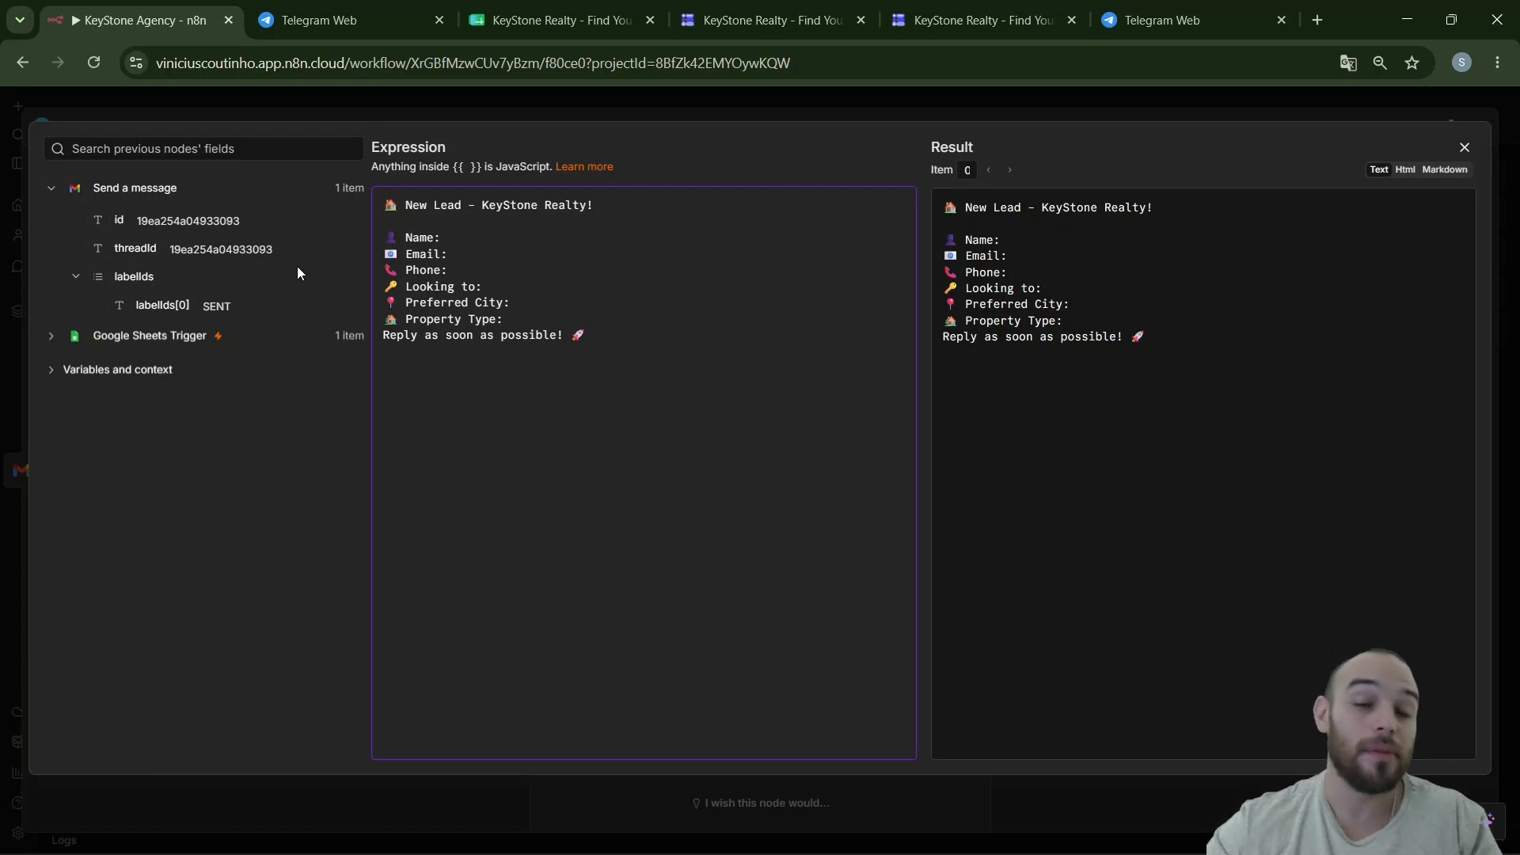
# - Insert the Full Name, Email Address, Phone Number, buy-or-rent, Preferred City and property type answers after their labels
pyautogui.click(53, 338)
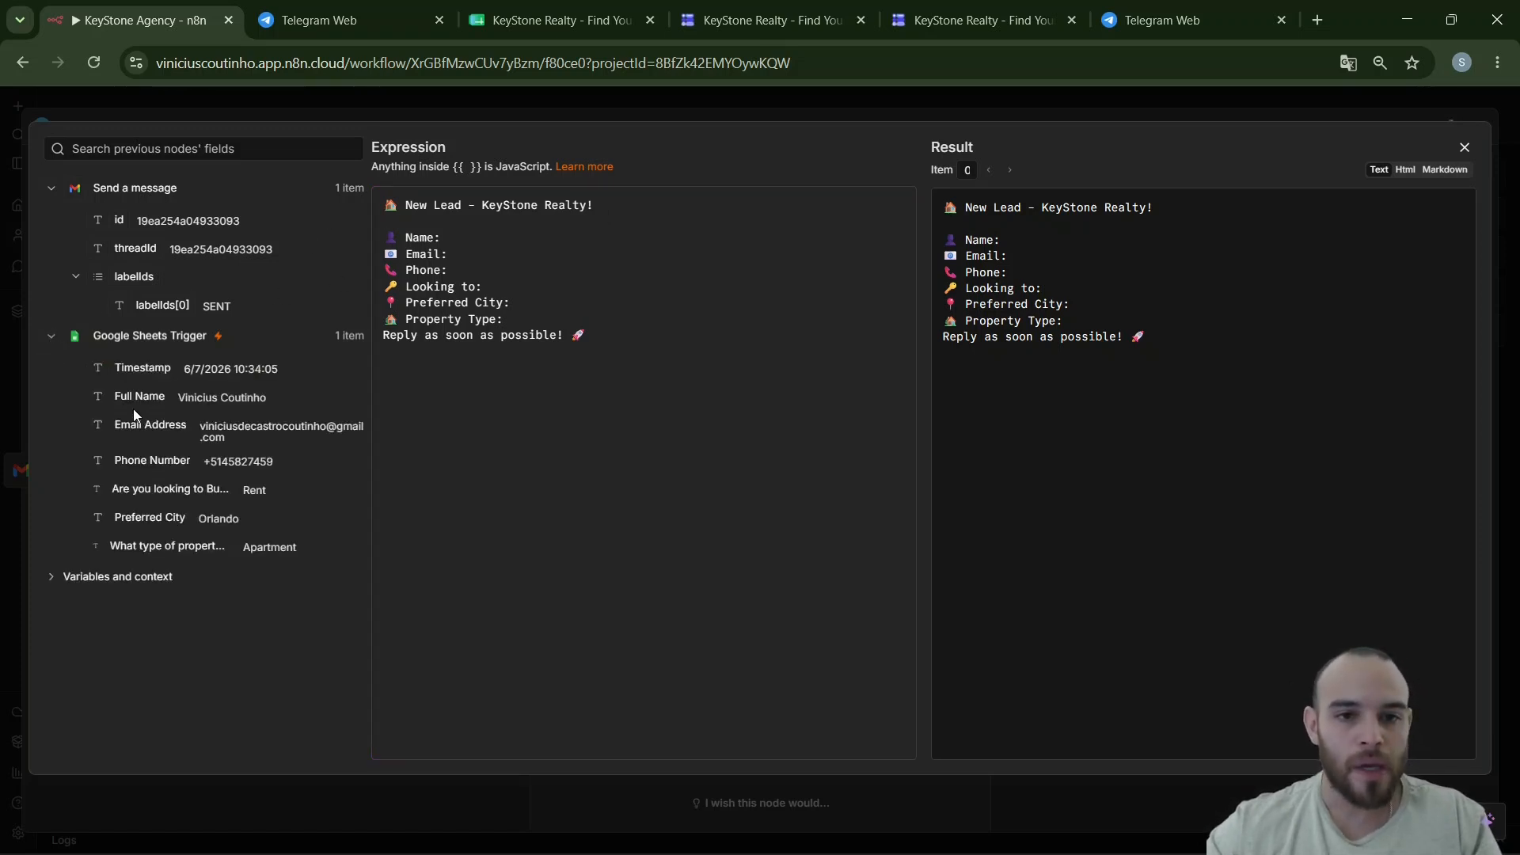
pyautogui.moveTo(130, 396); pyautogui.dragTo(616, 242)
pyautogui.moveTo(169, 413); pyautogui.dragTo(477, 254)
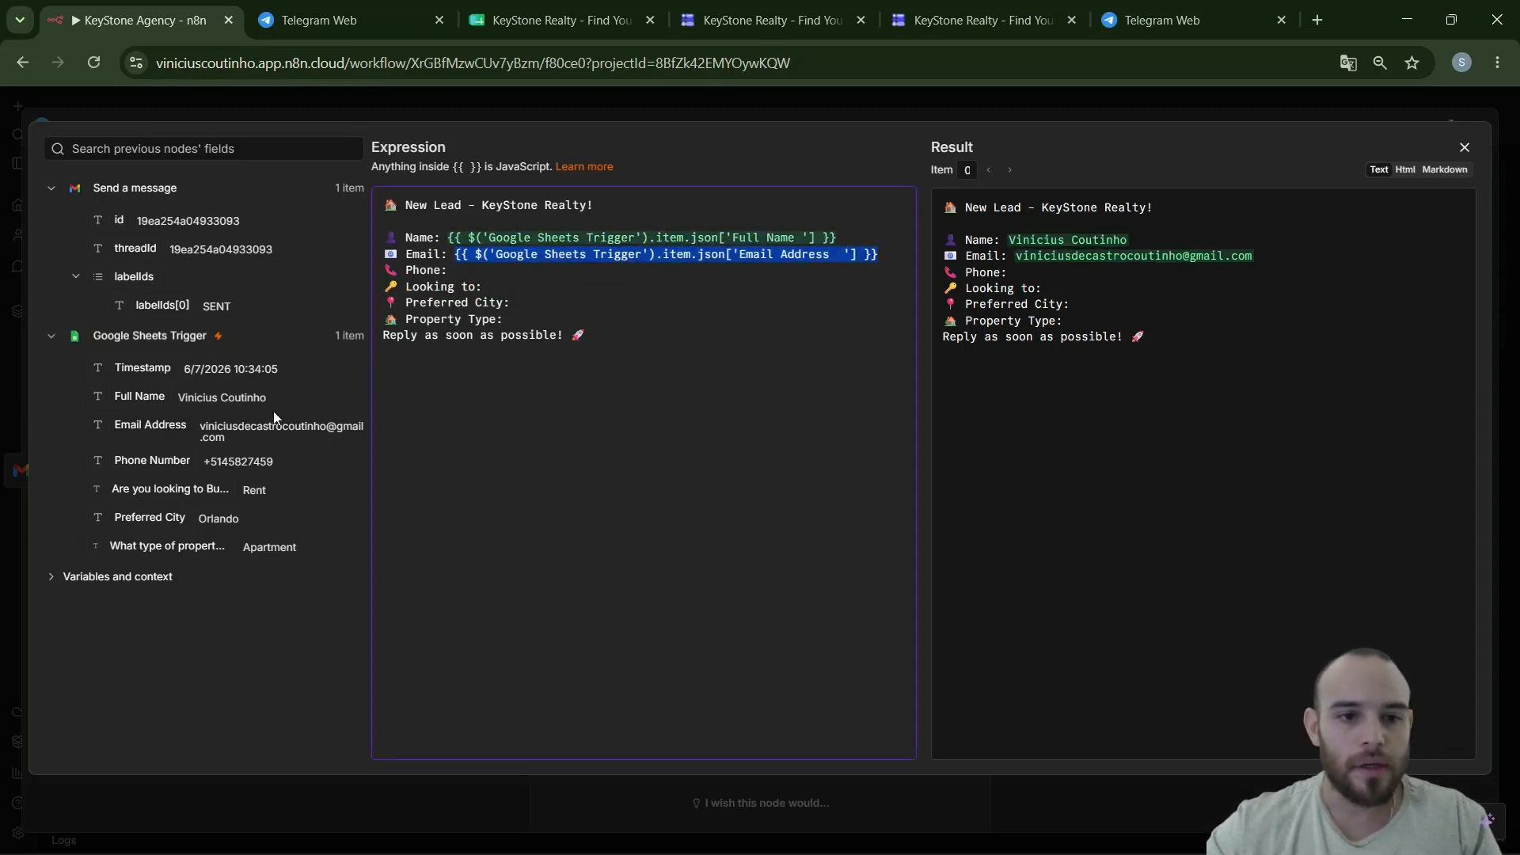
pyautogui.moveTo(152, 461); pyautogui.dragTo(497, 271)
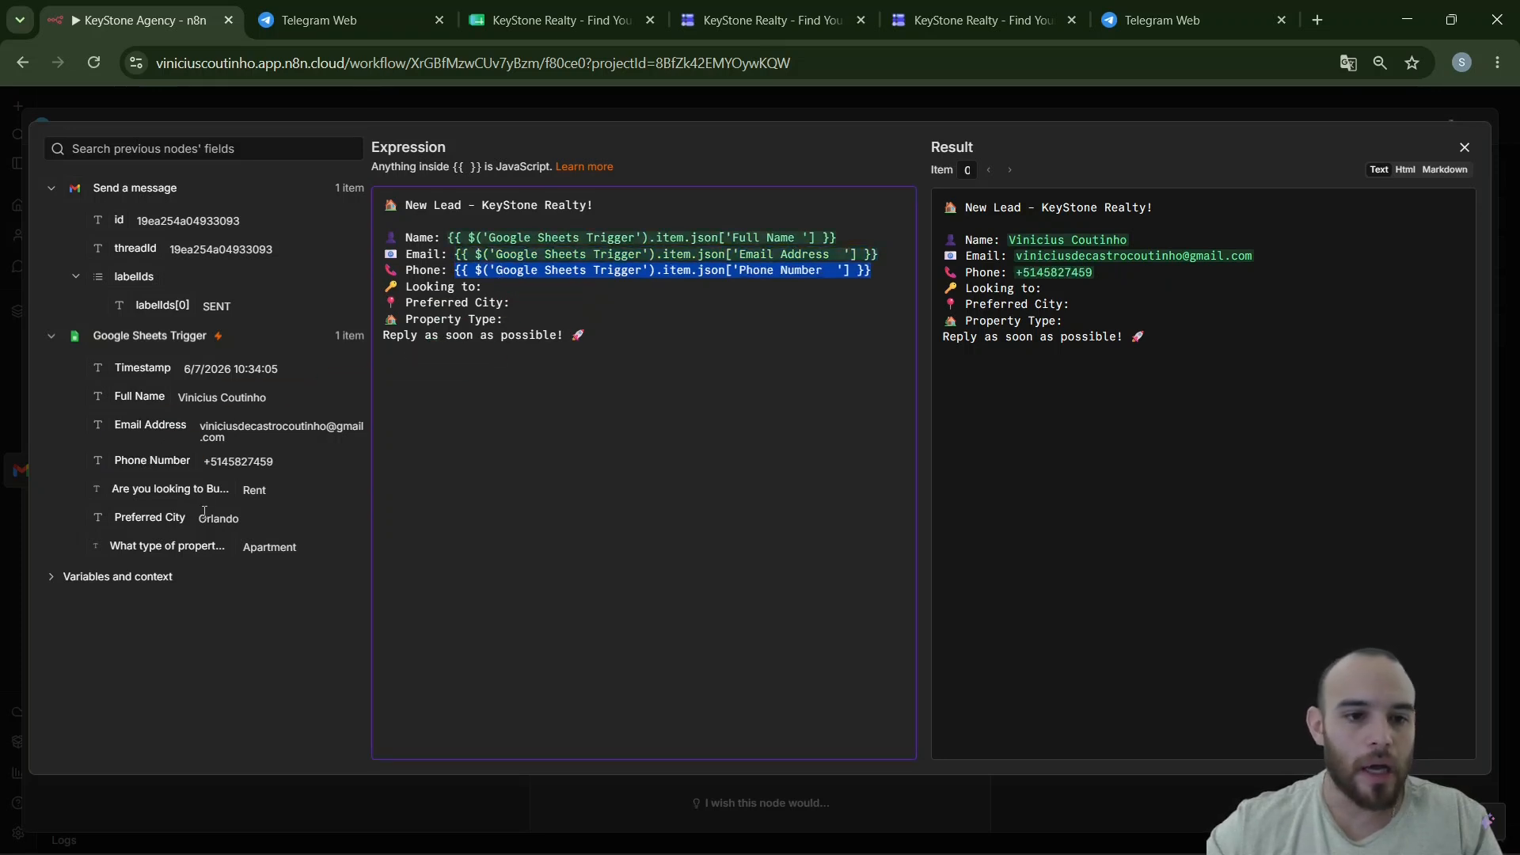
pyautogui.moveTo(168, 491); pyautogui.dragTo(489, 287)
pyautogui.moveTo(150, 520); pyautogui.dragTo(586, 321)
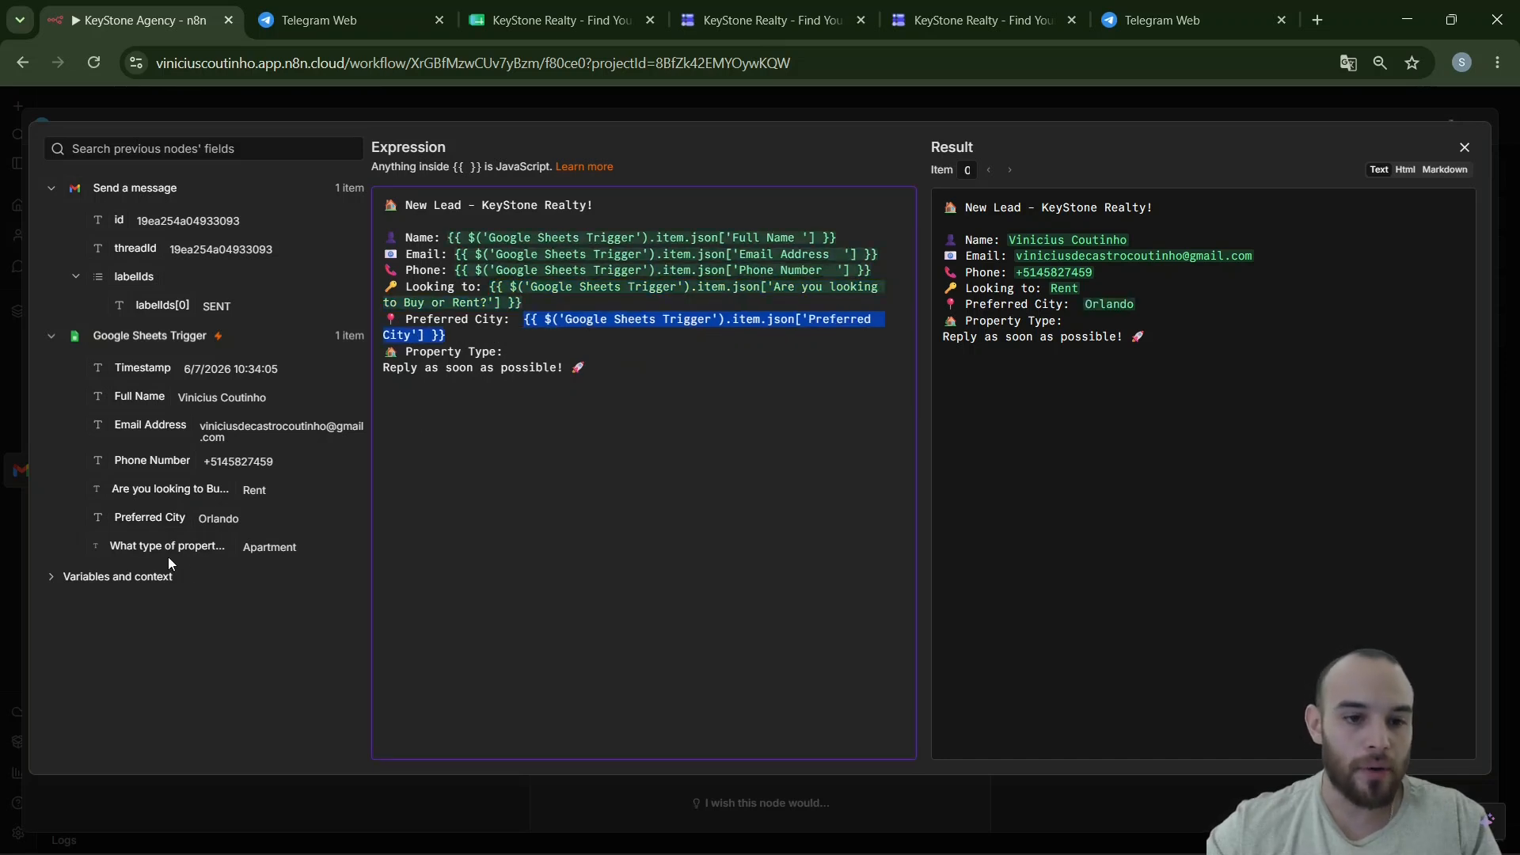
pyautogui.moveTo(169, 546); pyautogui.dragTo(571, 351)
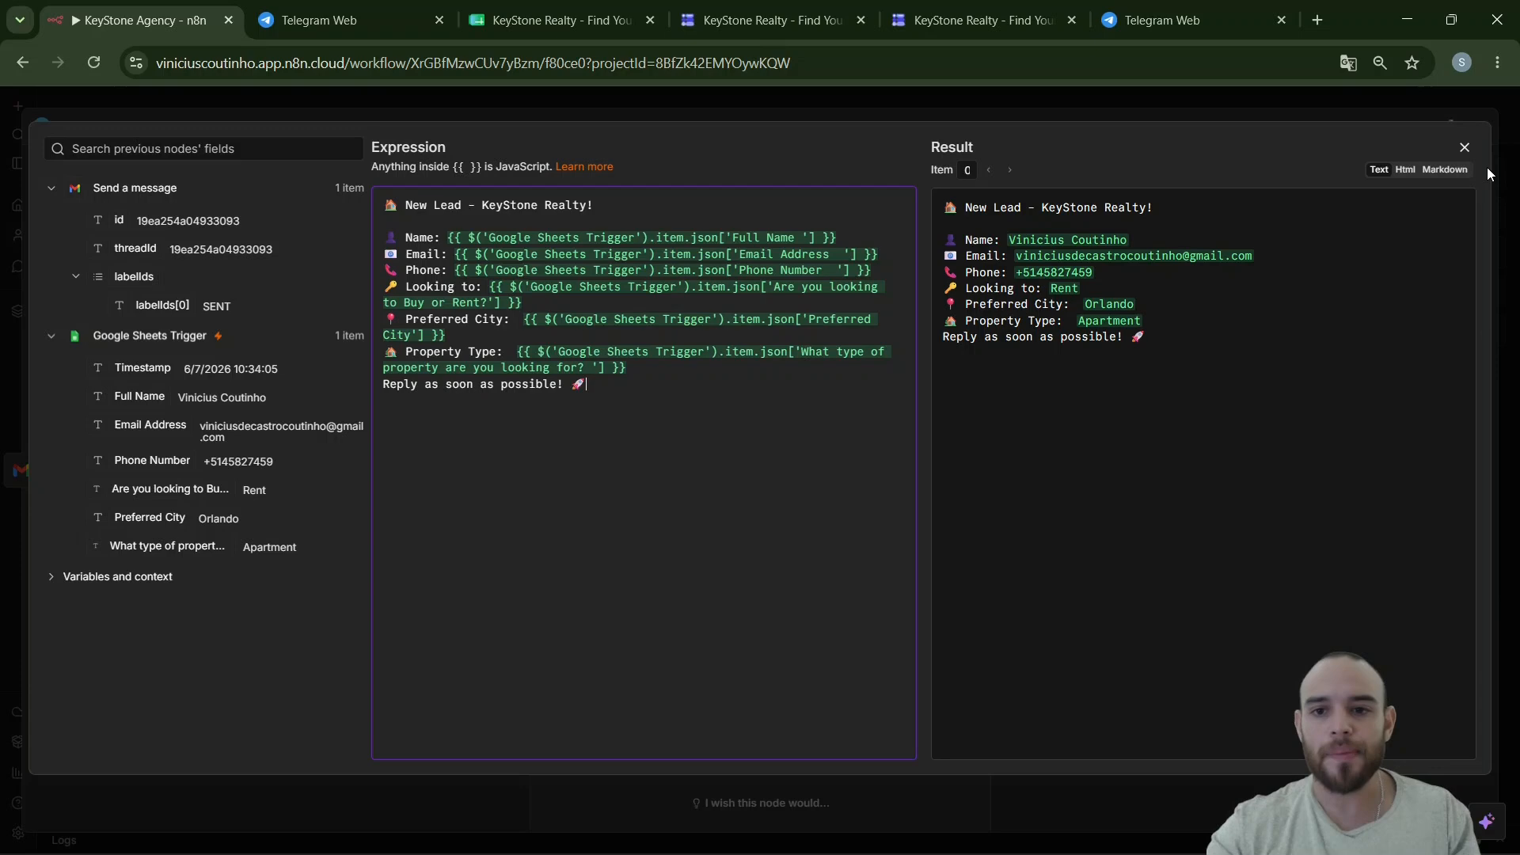
pyautogui.click(1474, 150)
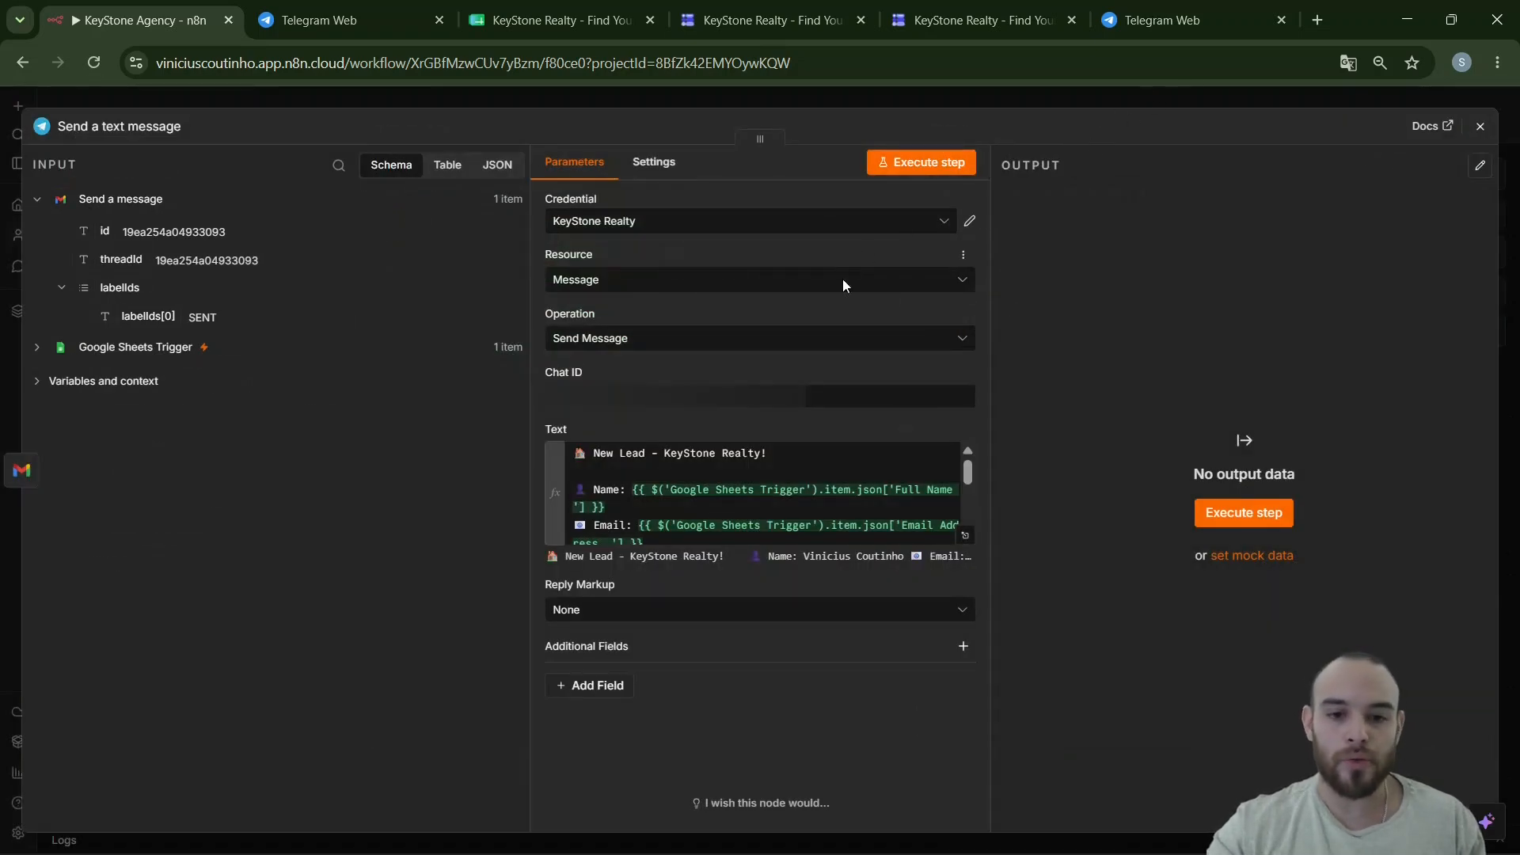
# - Turn off Append n8n Attribution, test-send the alert, and confirm it arrived in the Telegram chat
pyautogui.click(605, 696)
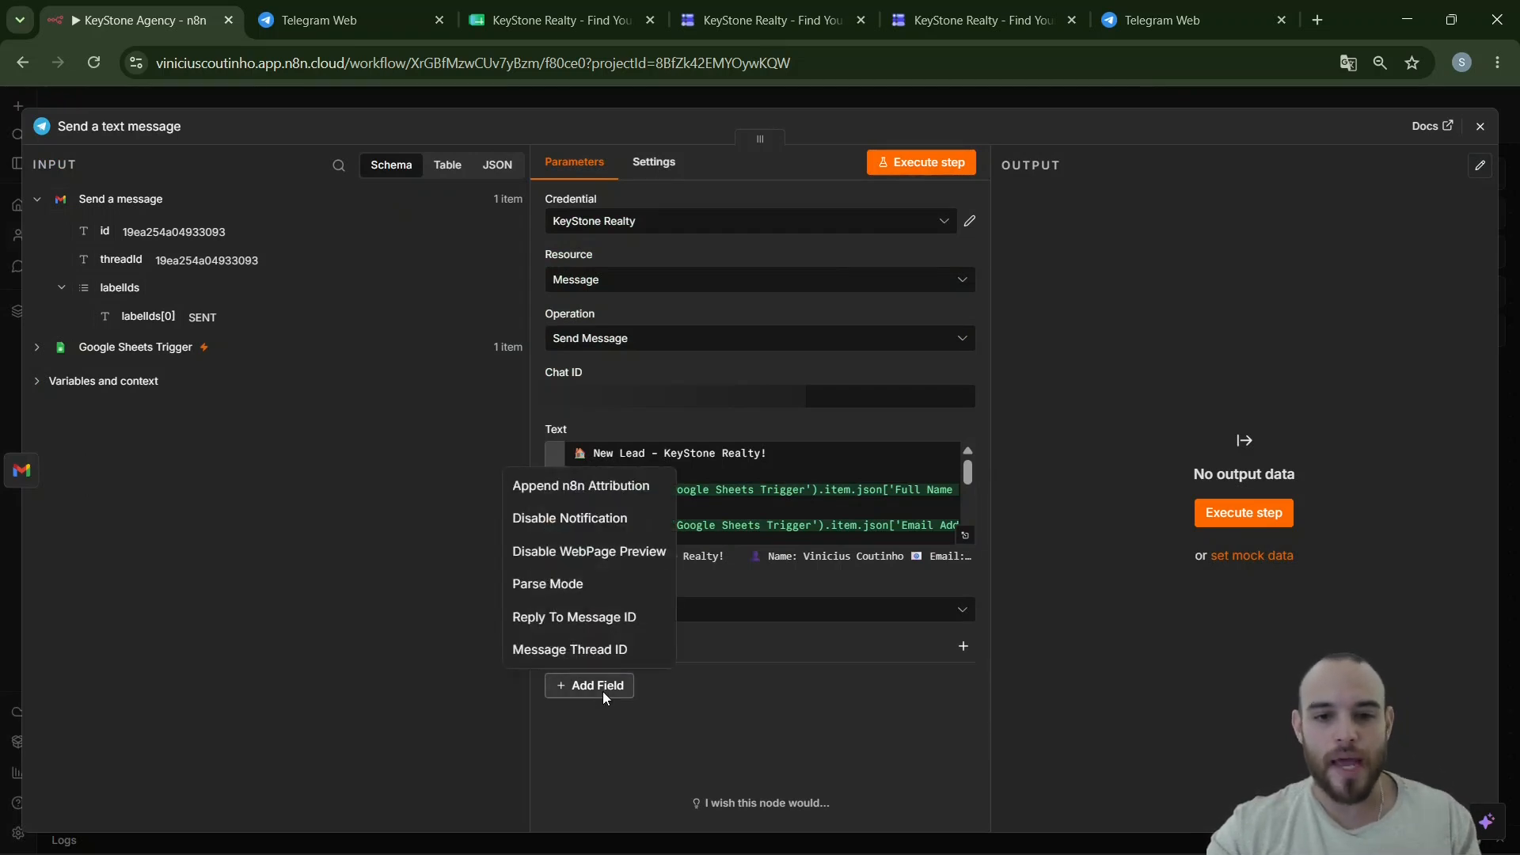
pyautogui.click(595, 488)
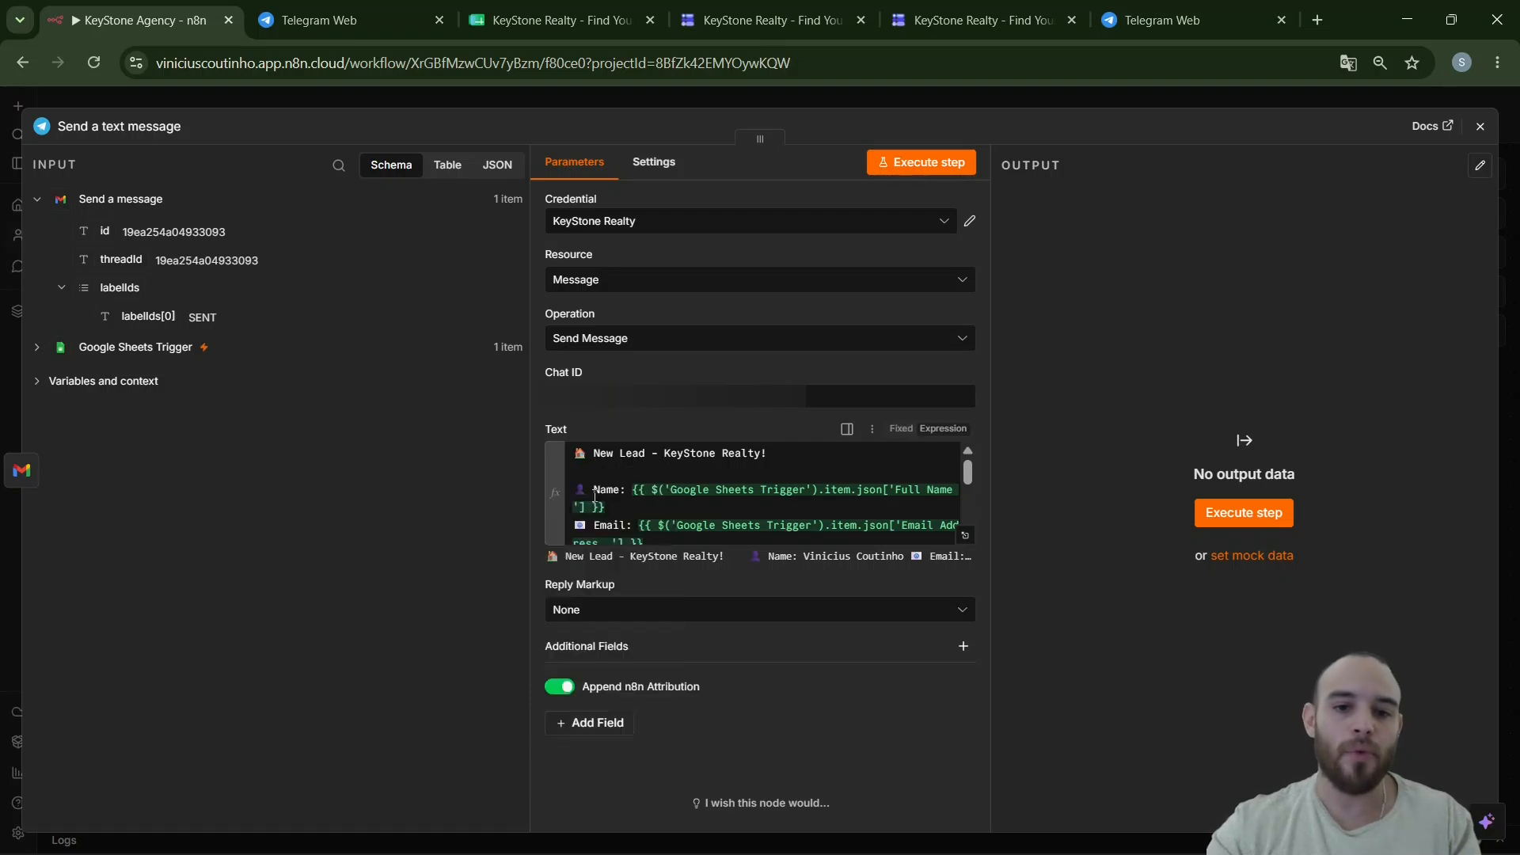
pyautogui.click(555, 689)
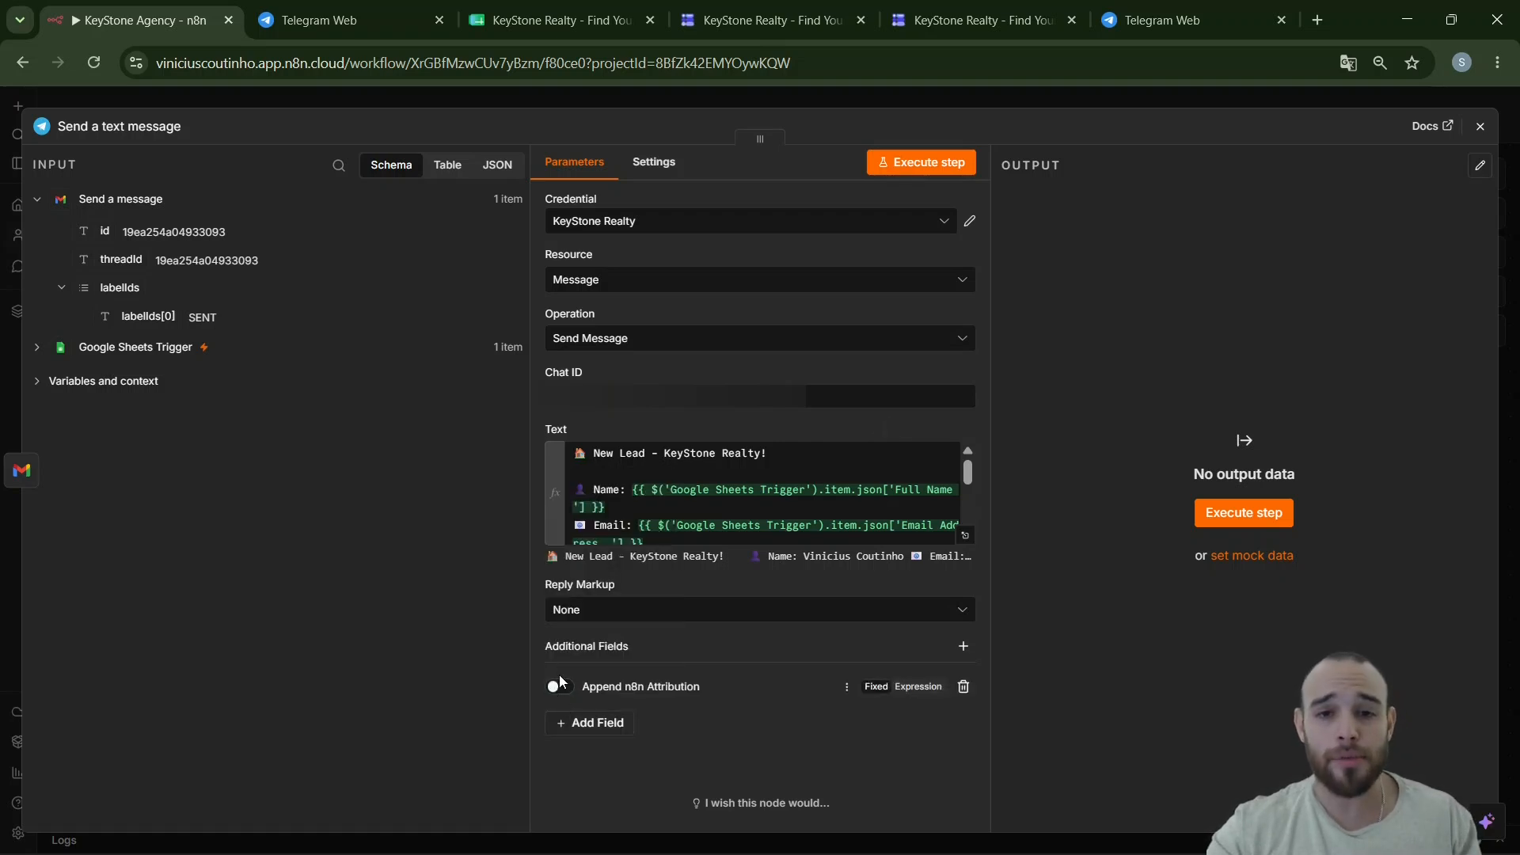
pyautogui.click(954, 170)
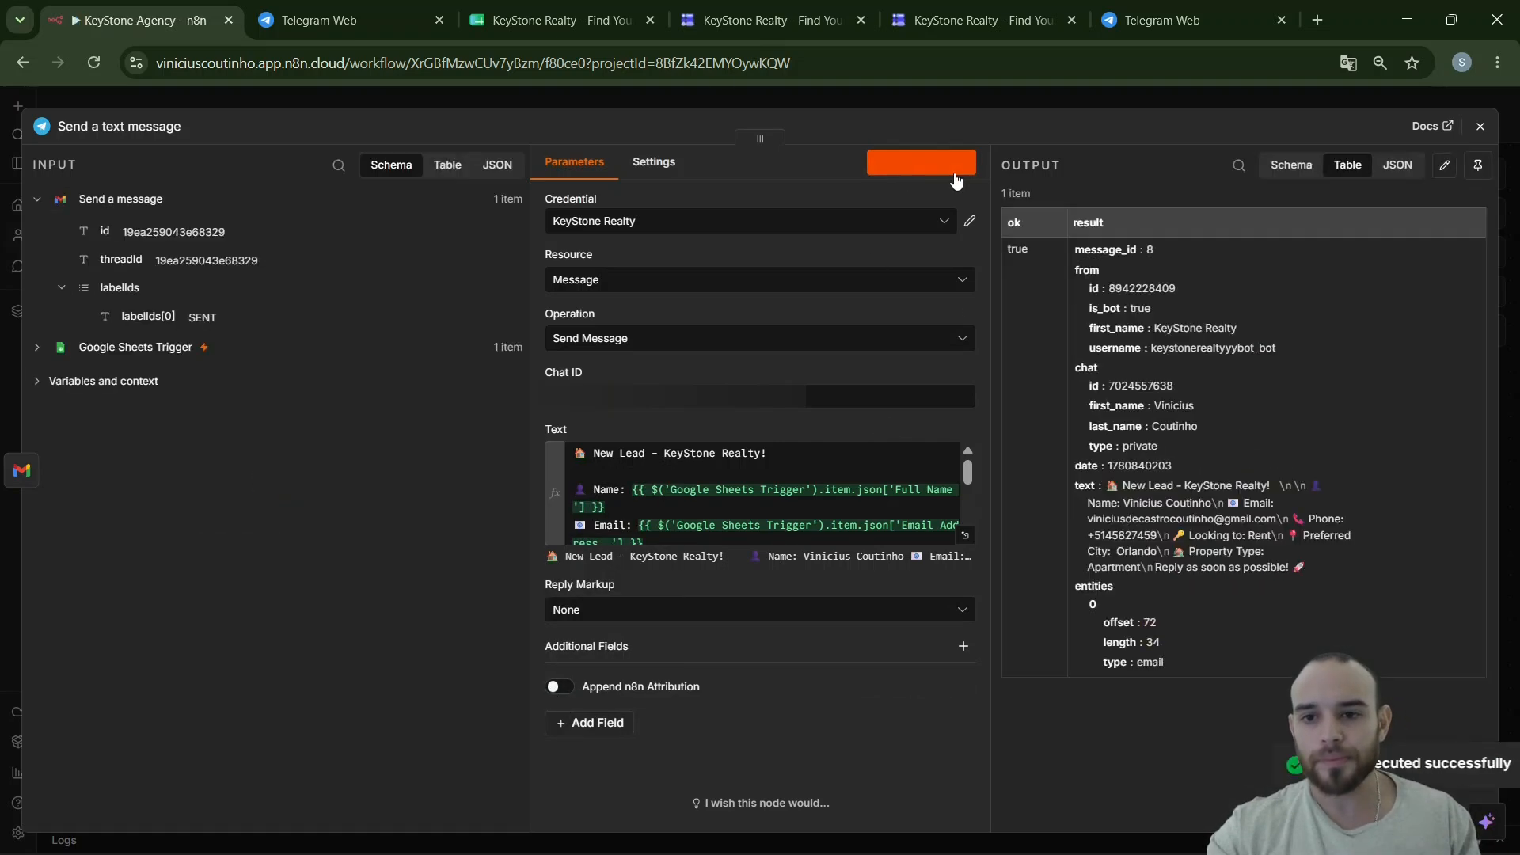
pyautogui.click(346, 23)
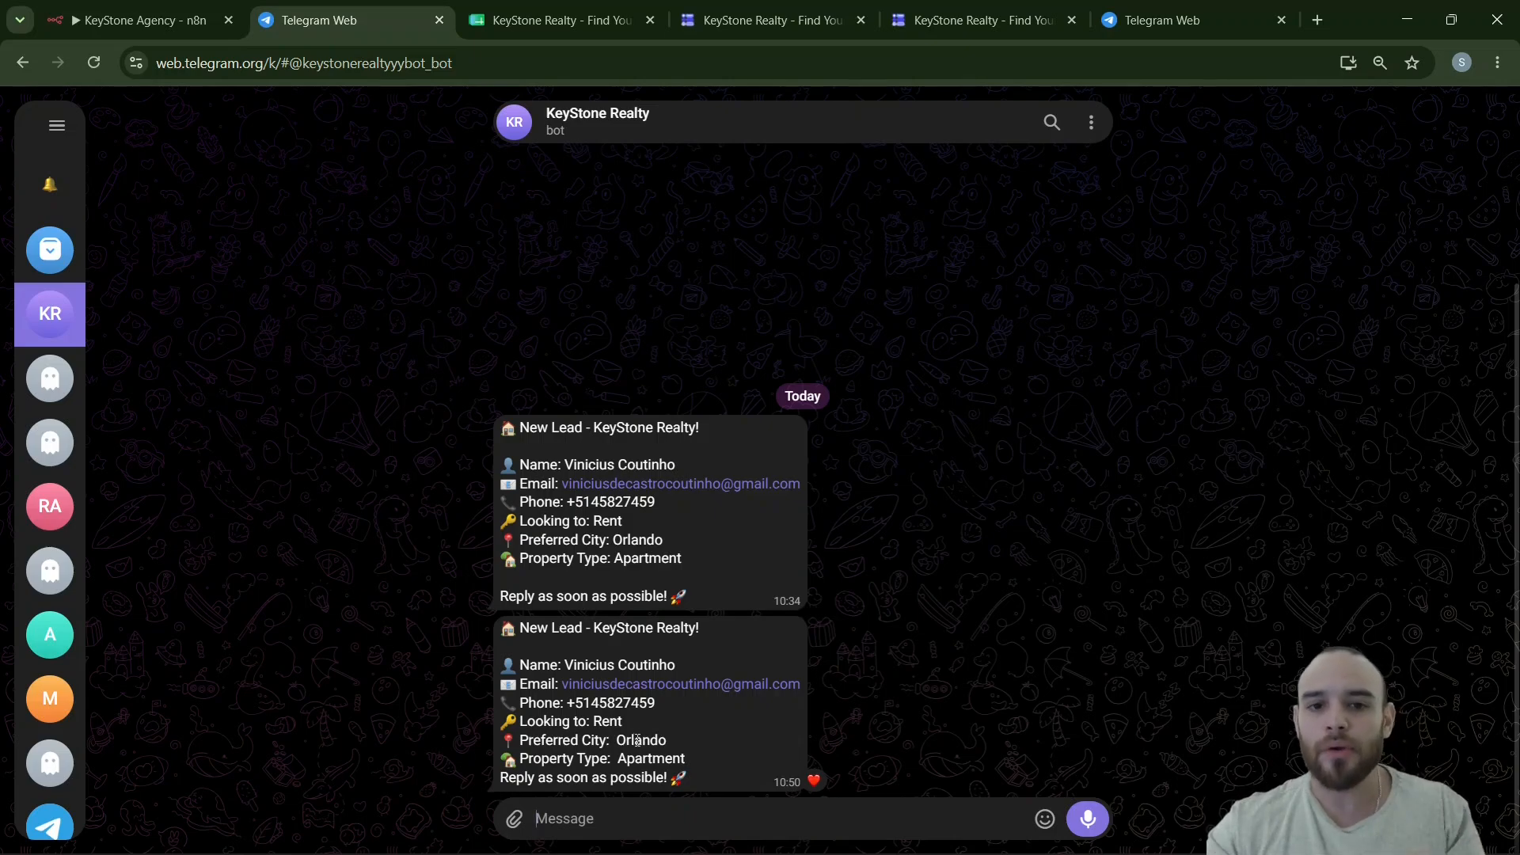
pyautogui.click(138, 20)
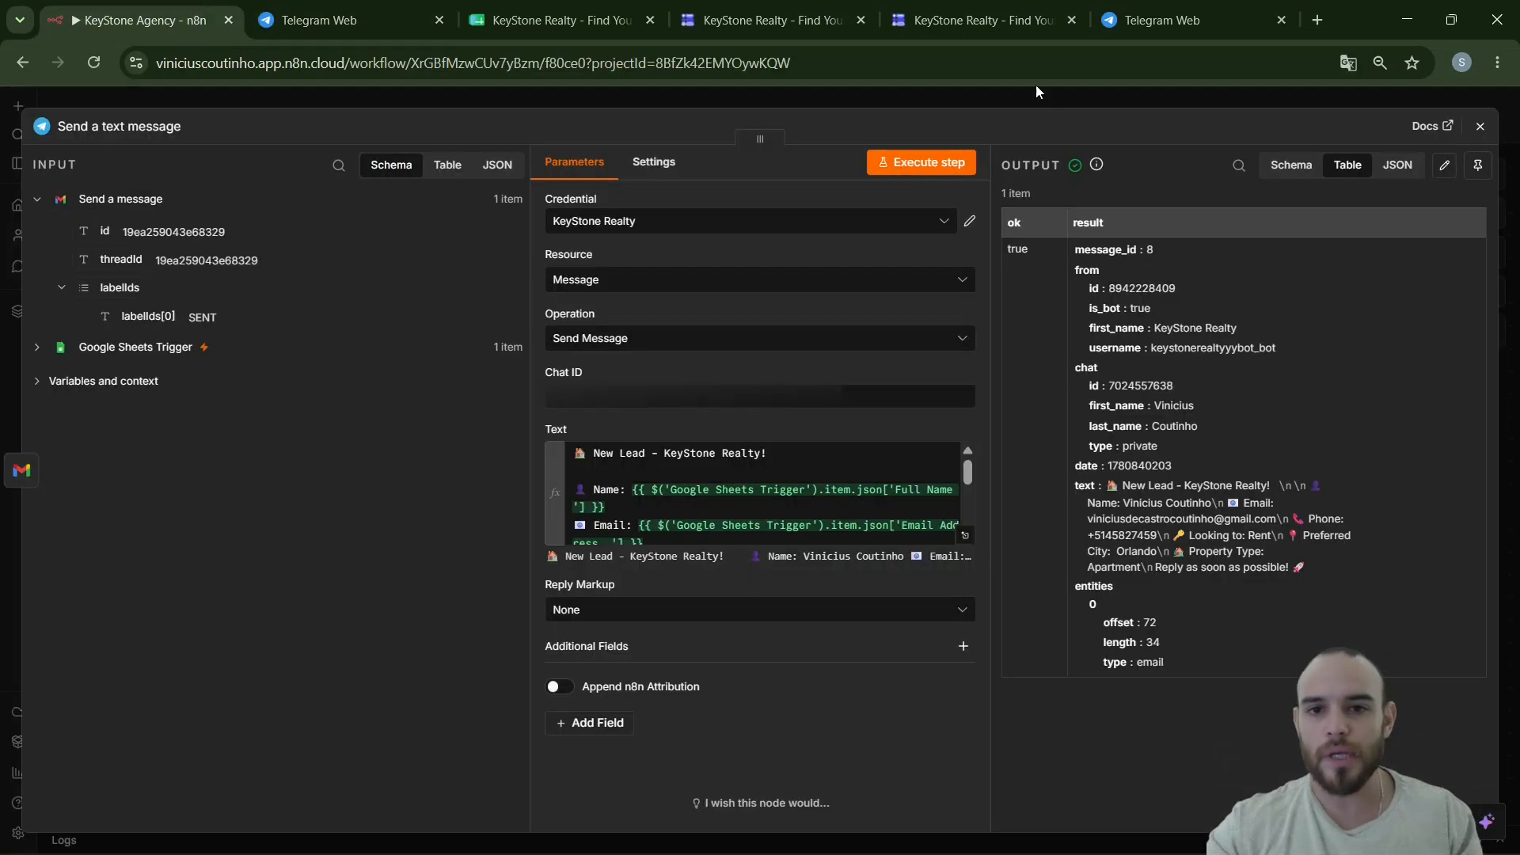
# - Publish the workflow with the suggested version name, dismiss the checklist, and bring up the KeyStone Realty form
pyautogui.click(1109, 92)
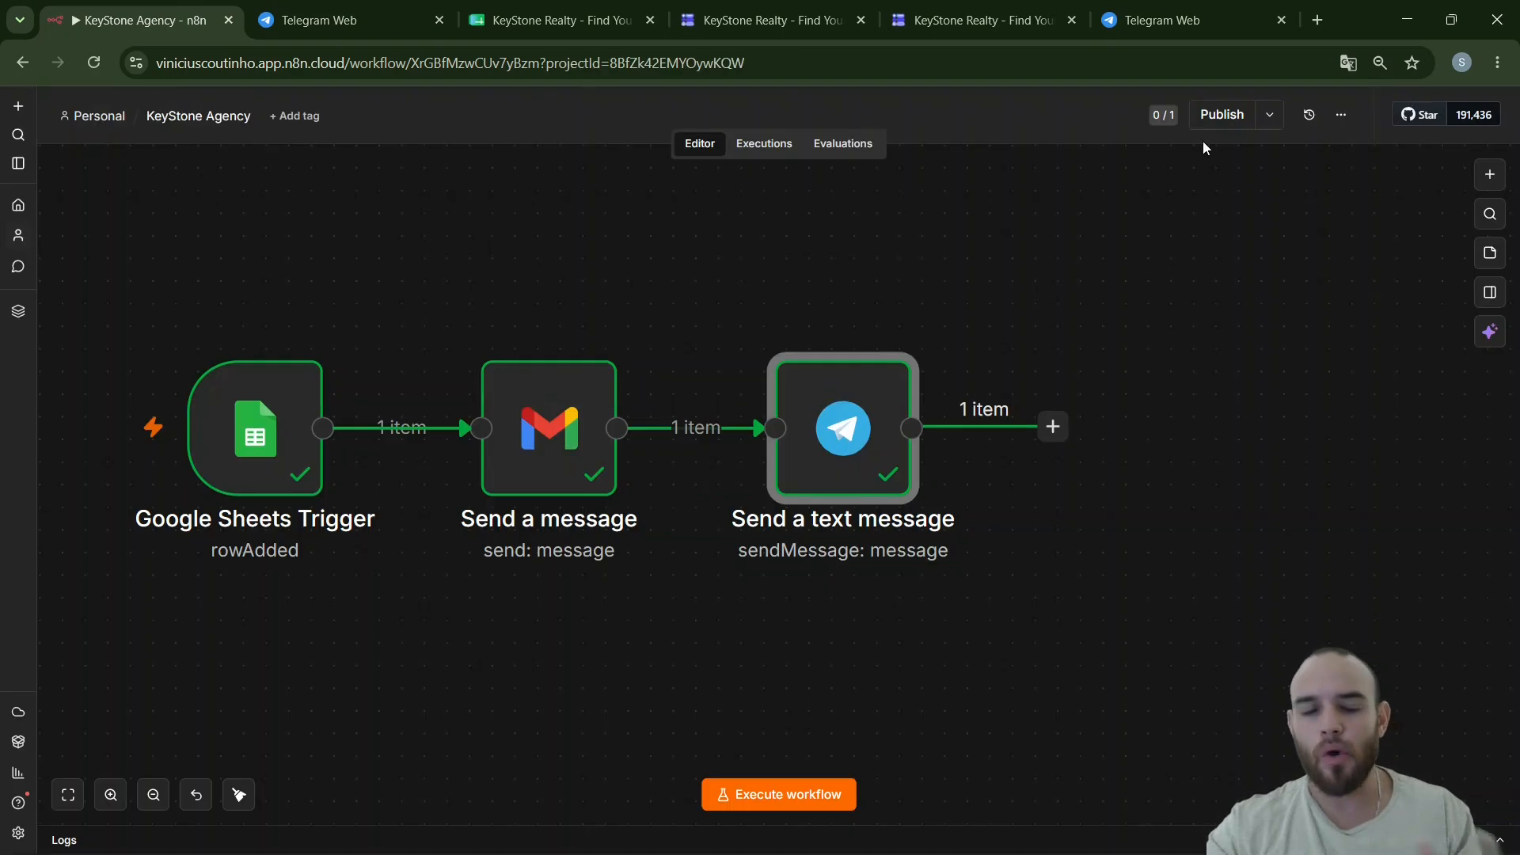
pyautogui.click(1216, 115)
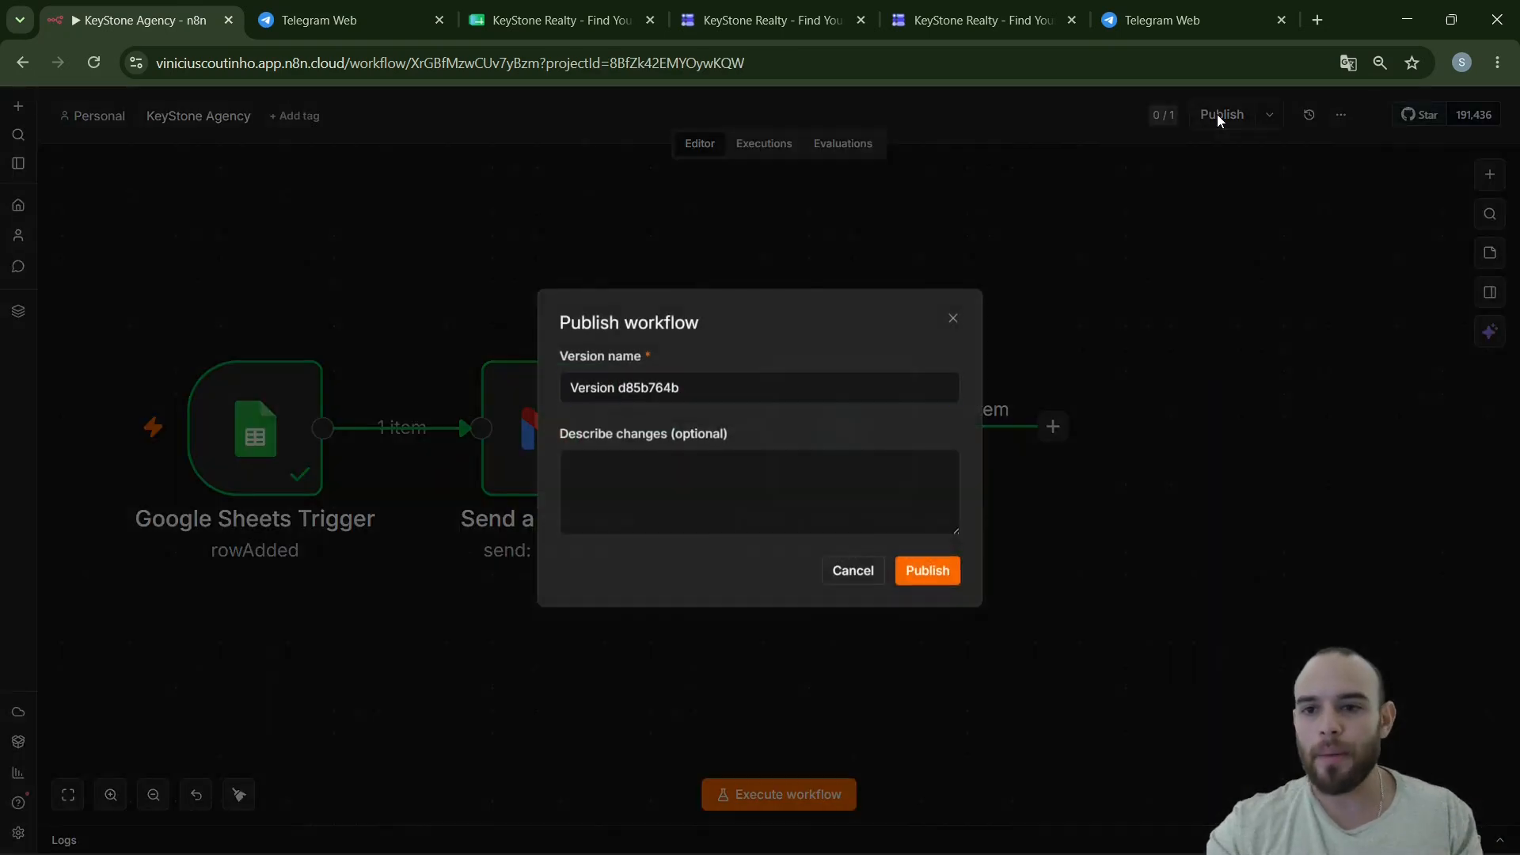
pyautogui.click(916, 576)
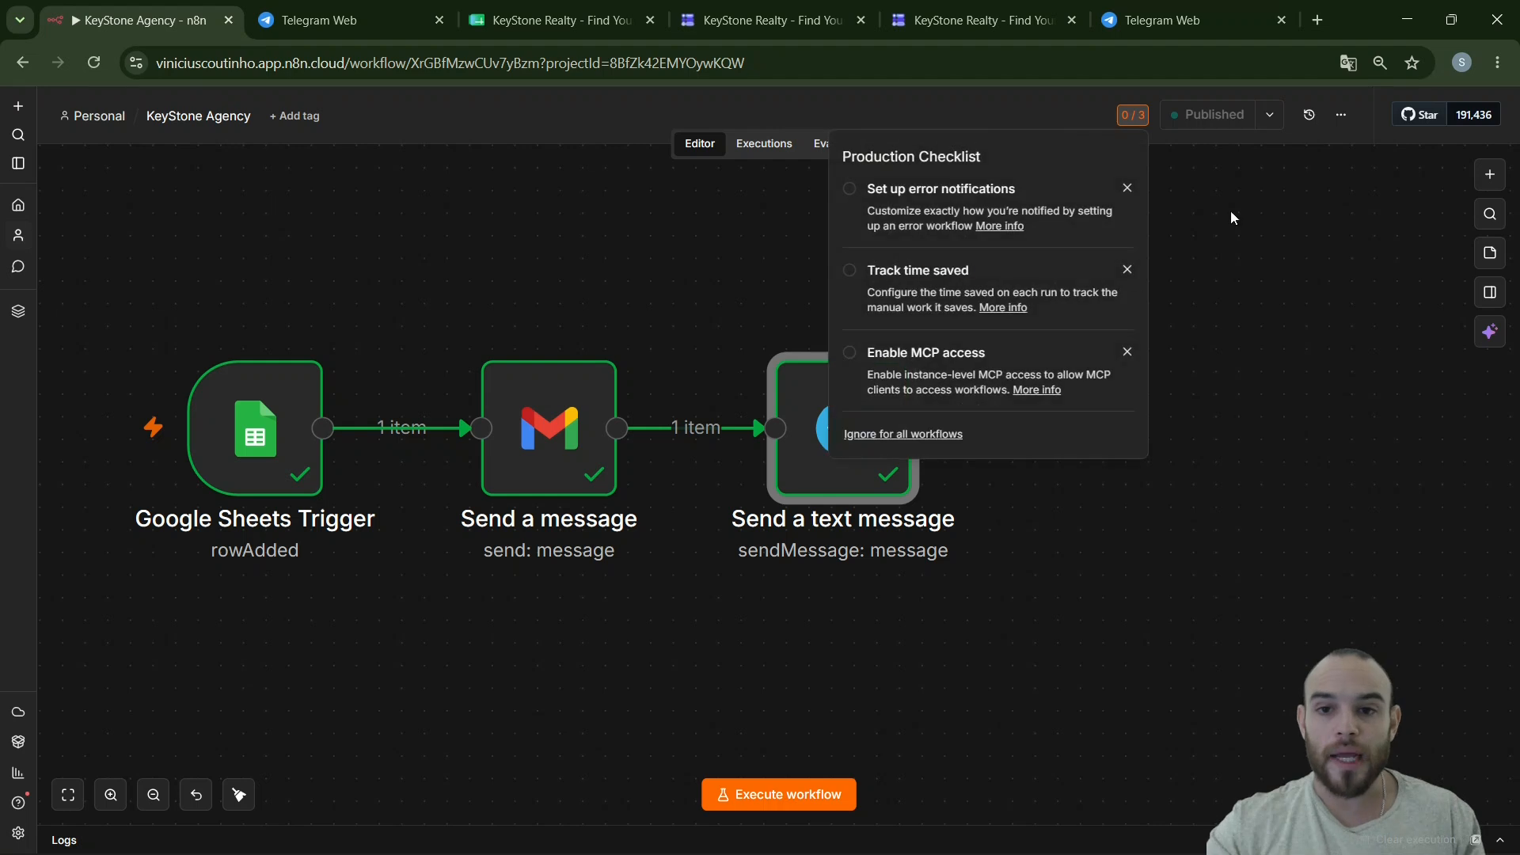
pyautogui.click(1231, 211)
pyautogui.moveTo(962, 853)
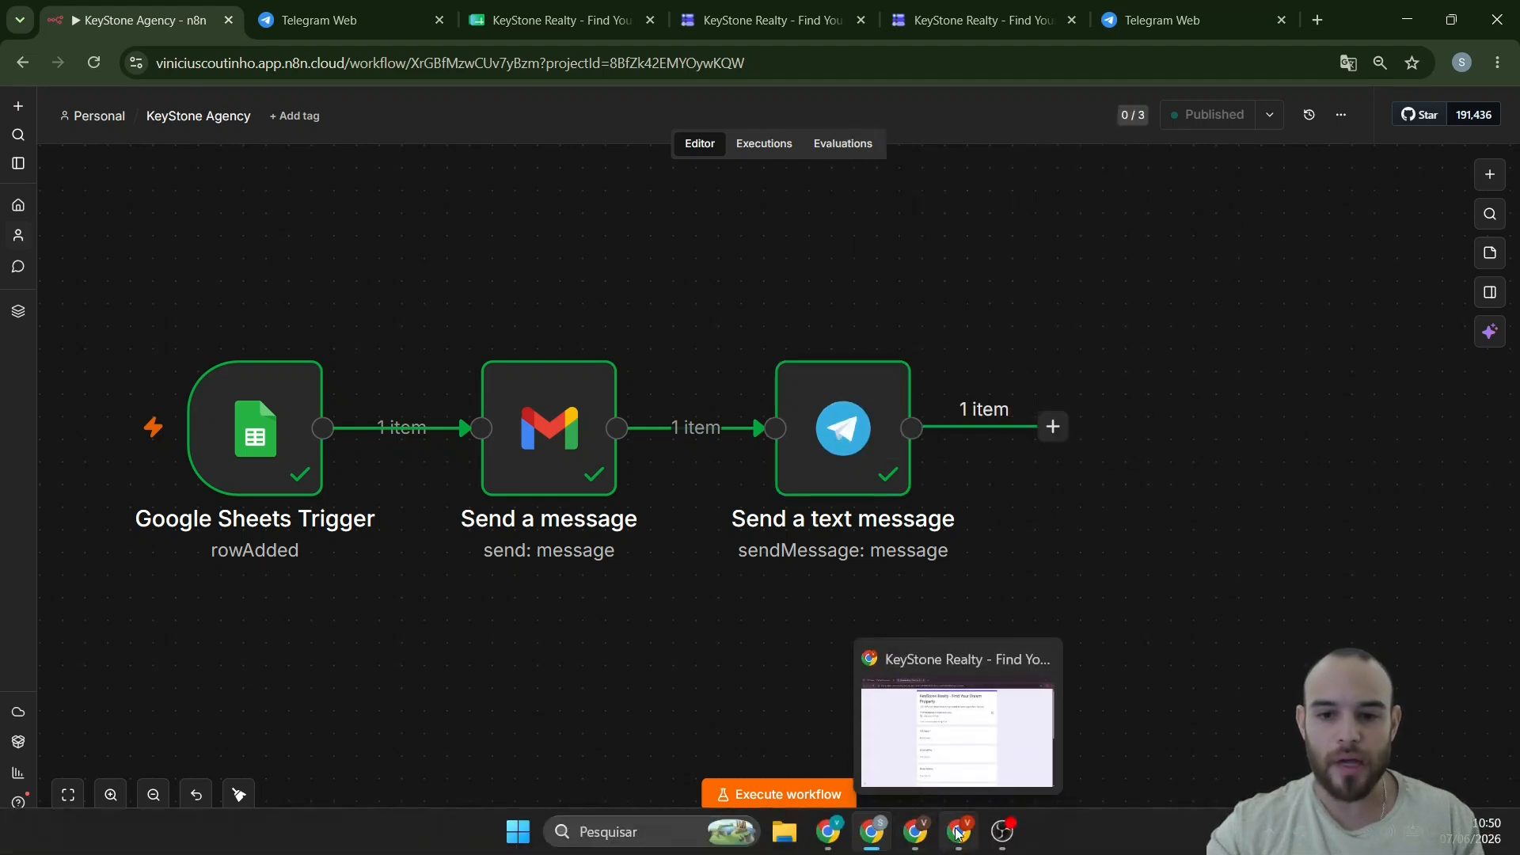
pyautogui.click(955, 760)
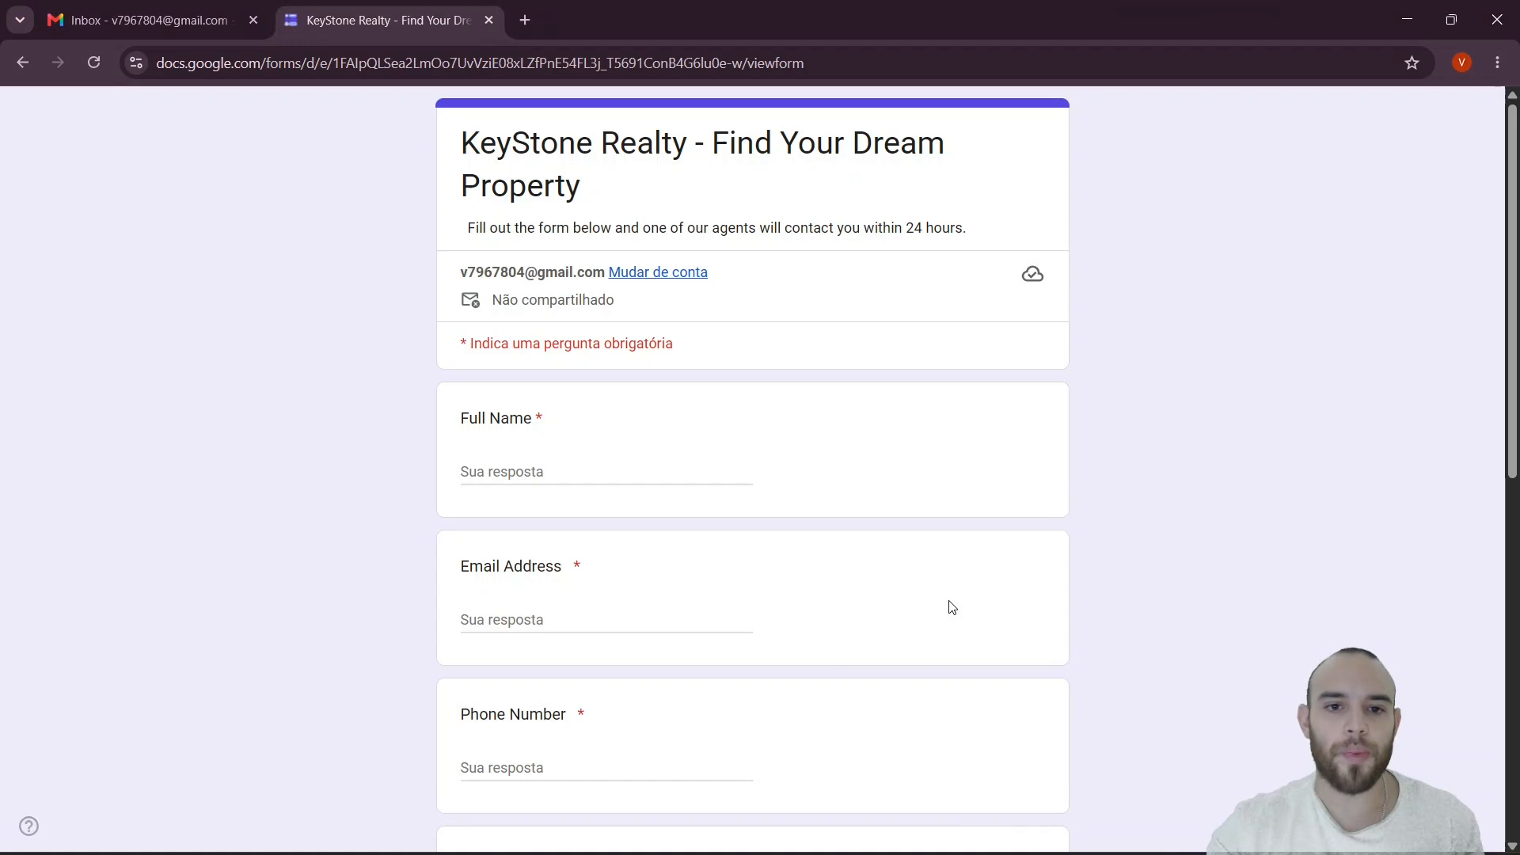
# - Reload the KeyStone Realty form and fill in the lead's full name, e-mail and phone number
pyautogui.click(92, 64)
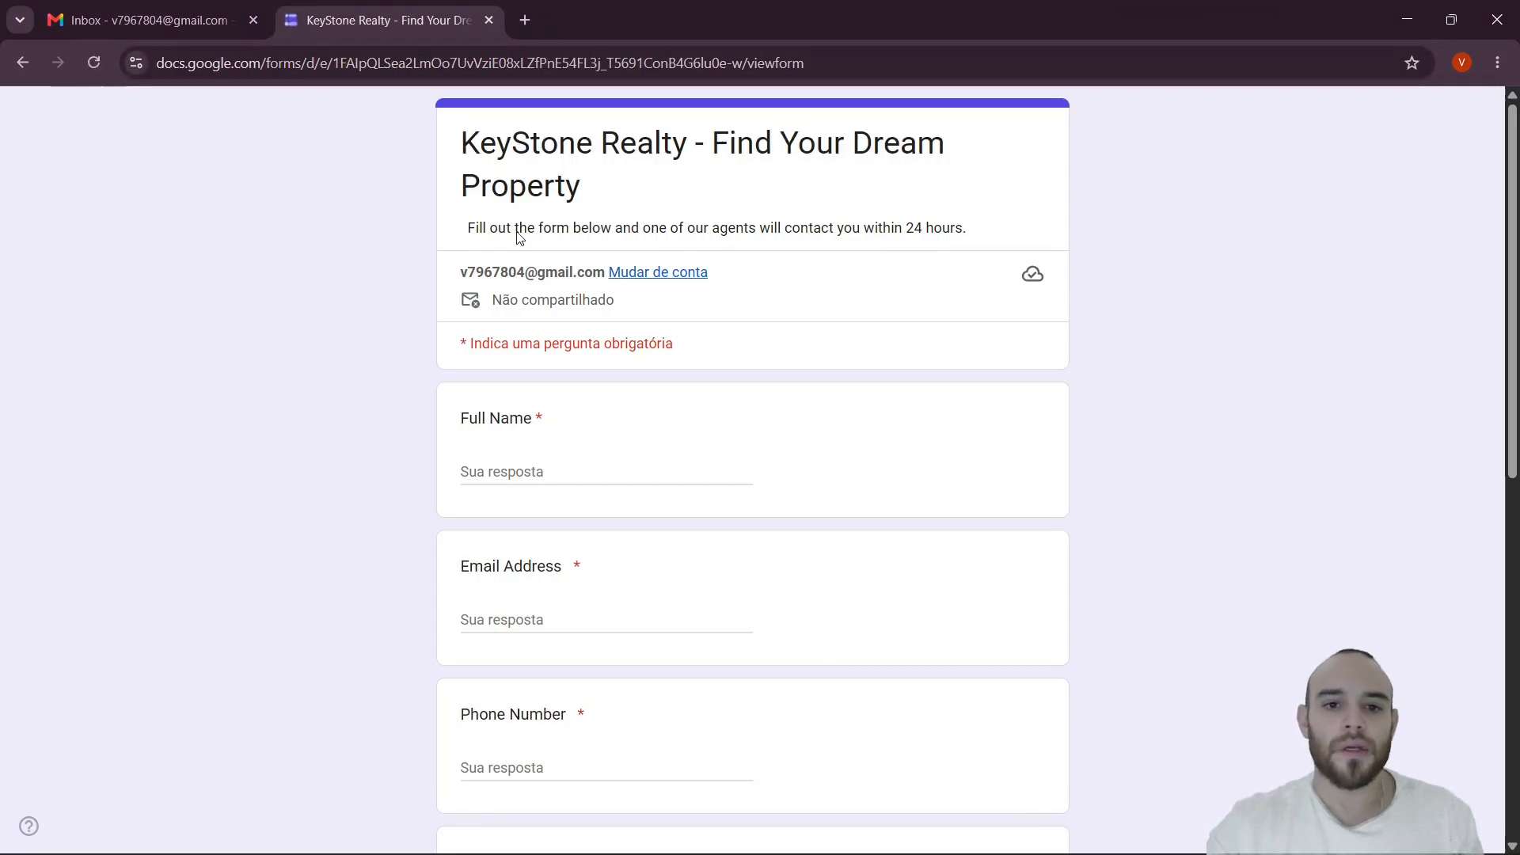
pyautogui.click(603, 472)
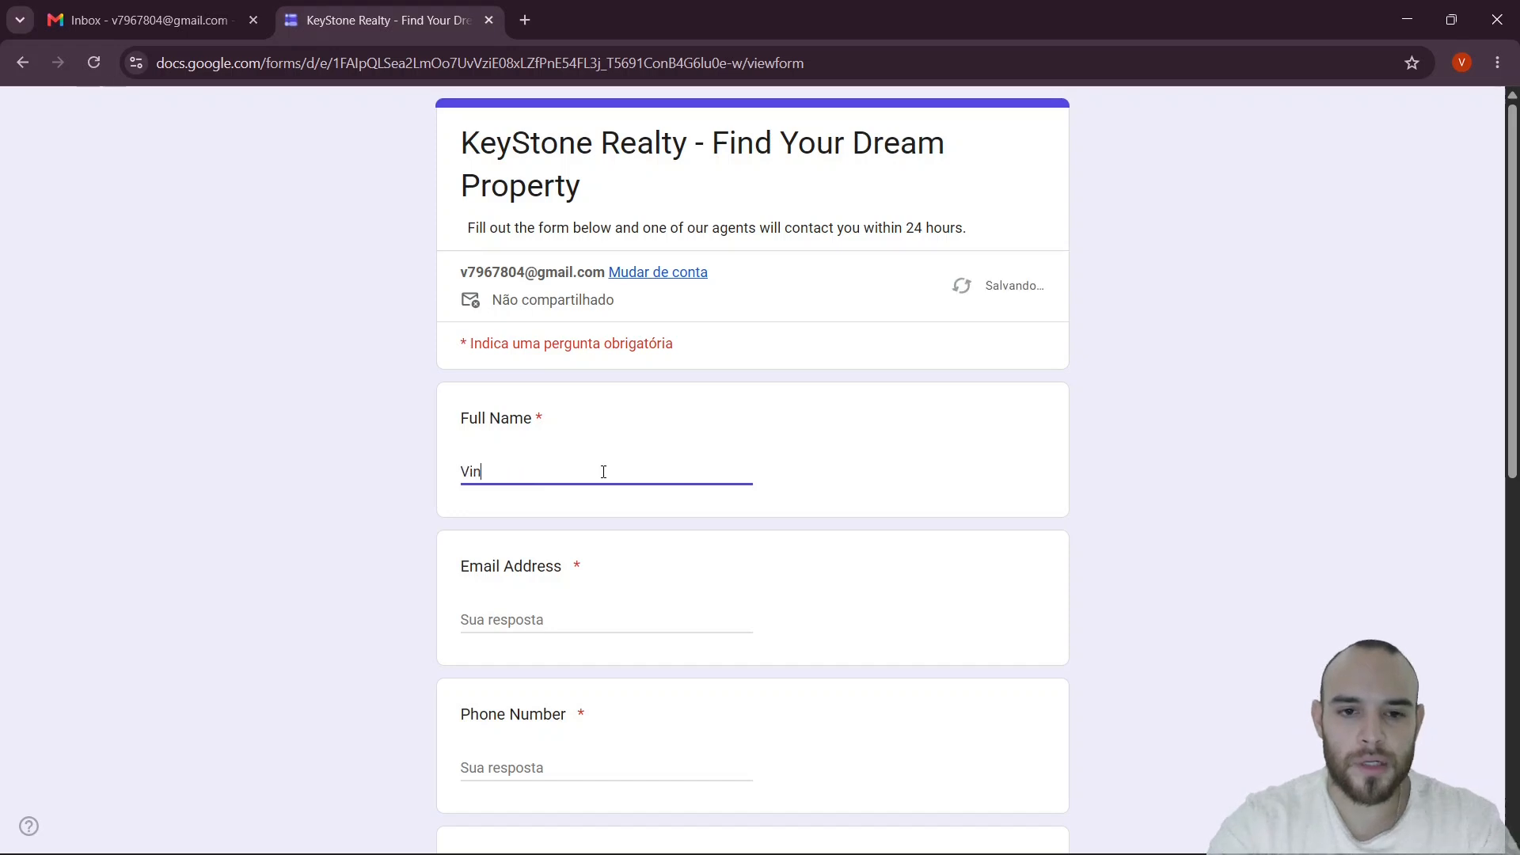
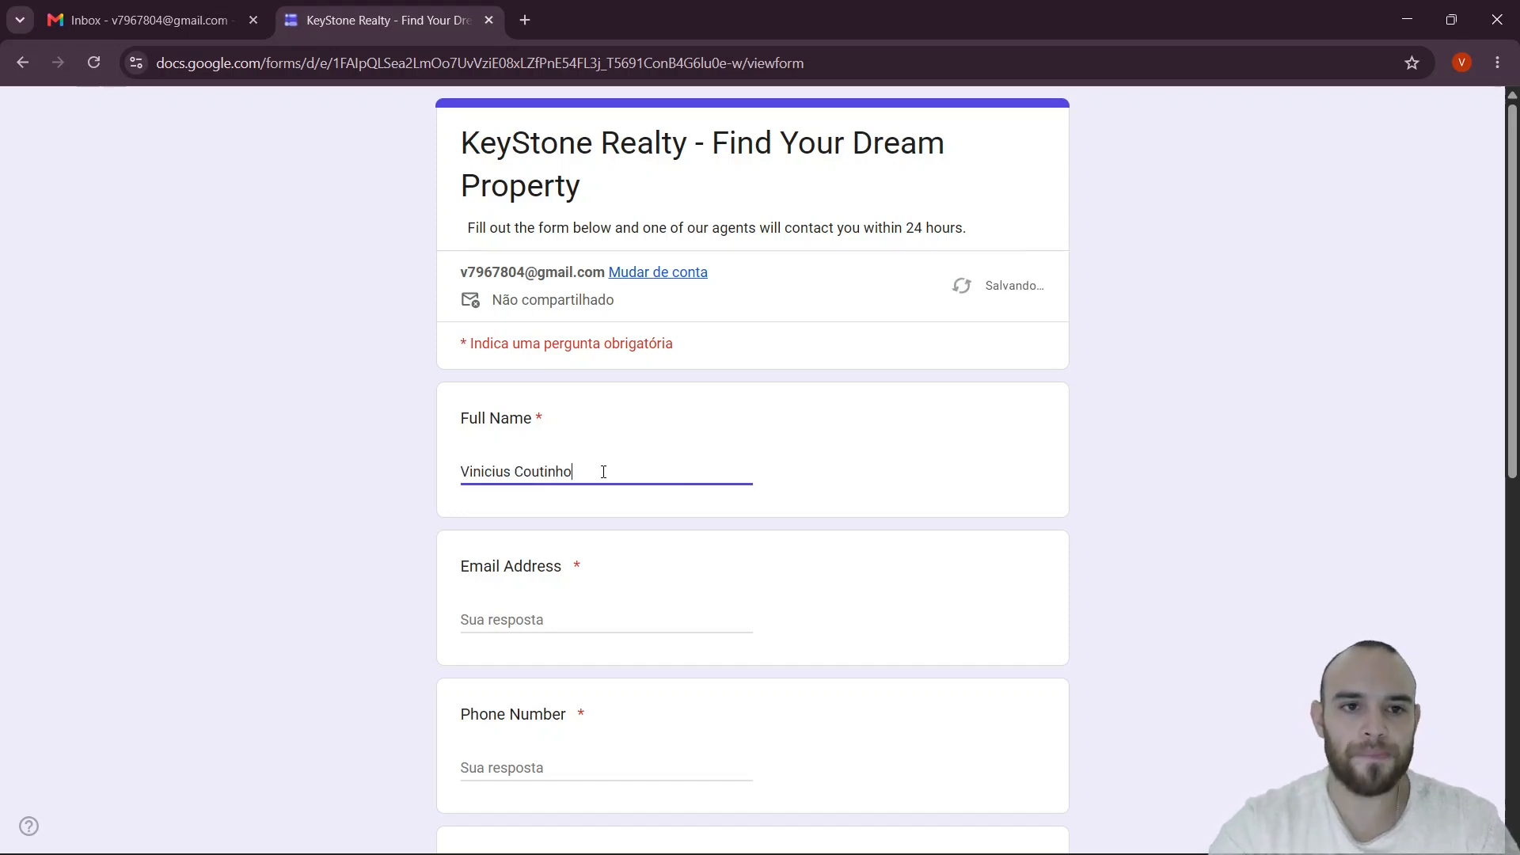
pyautogui.press('Tab')
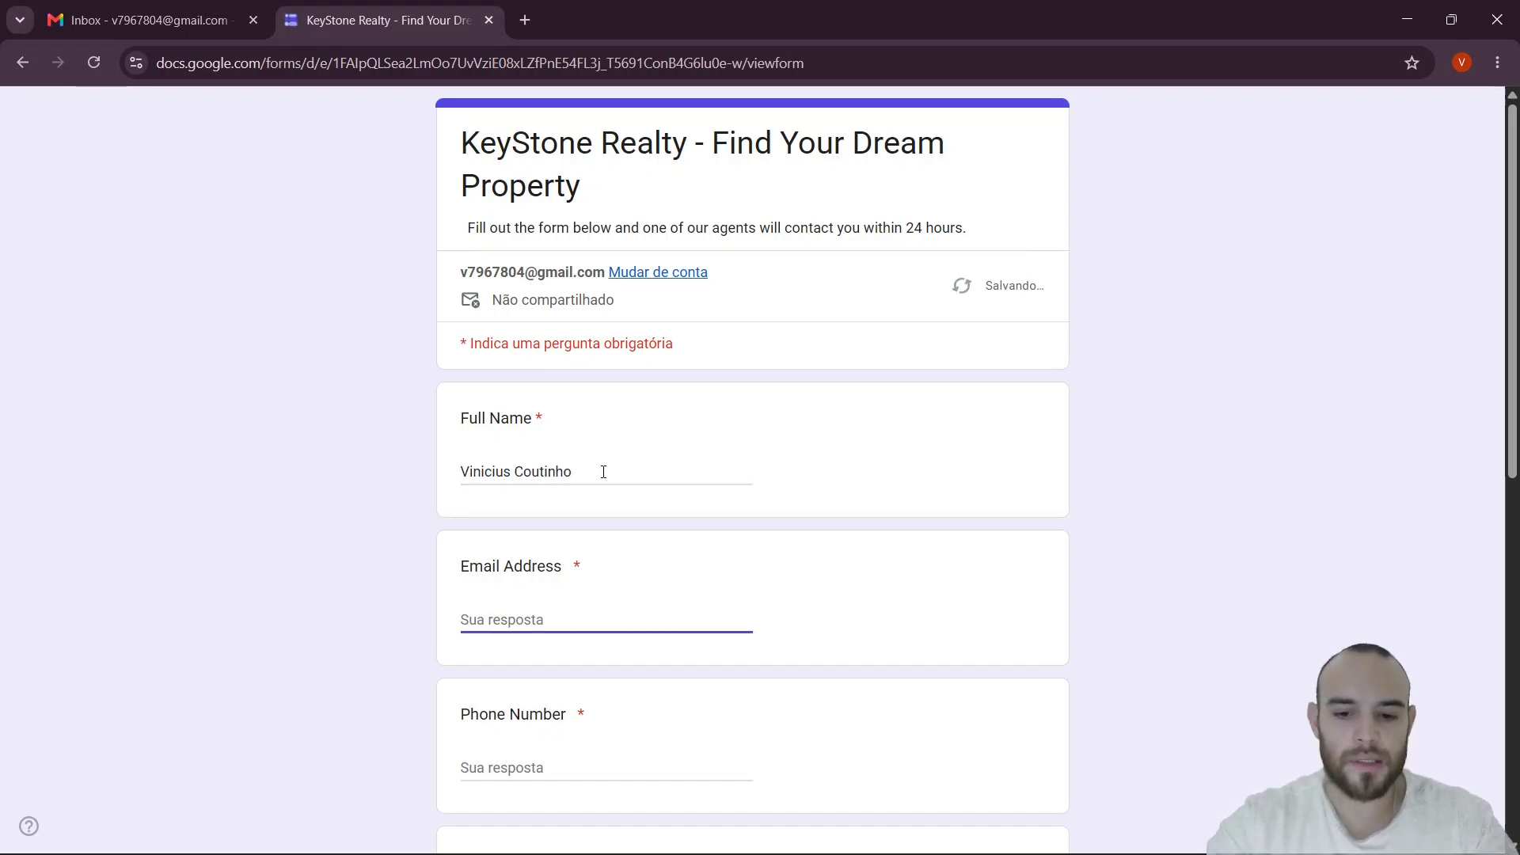
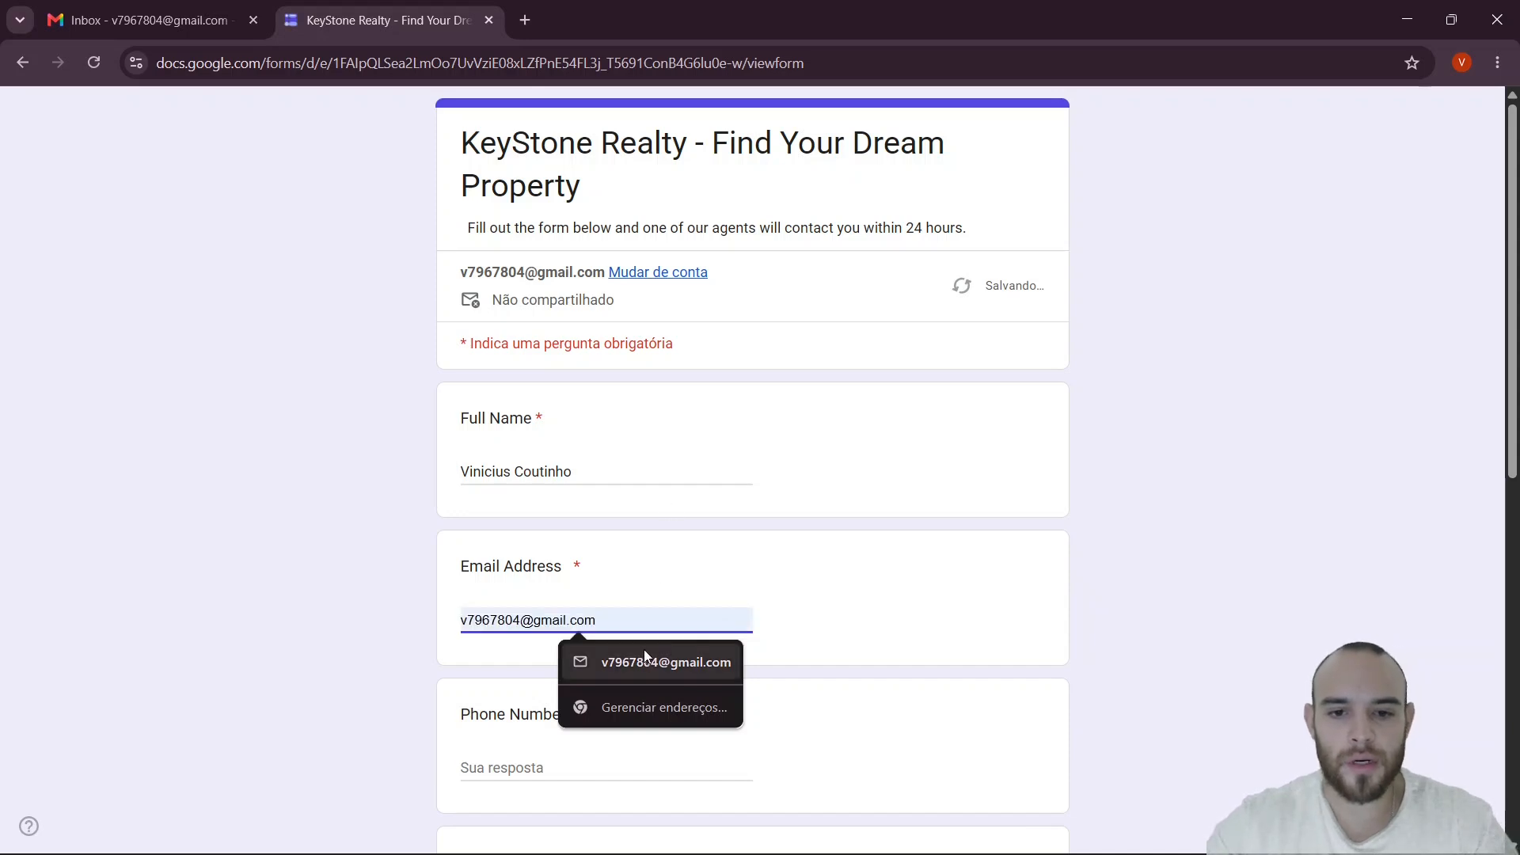
pyautogui.click(643, 657)
pyautogui.click(639, 756)
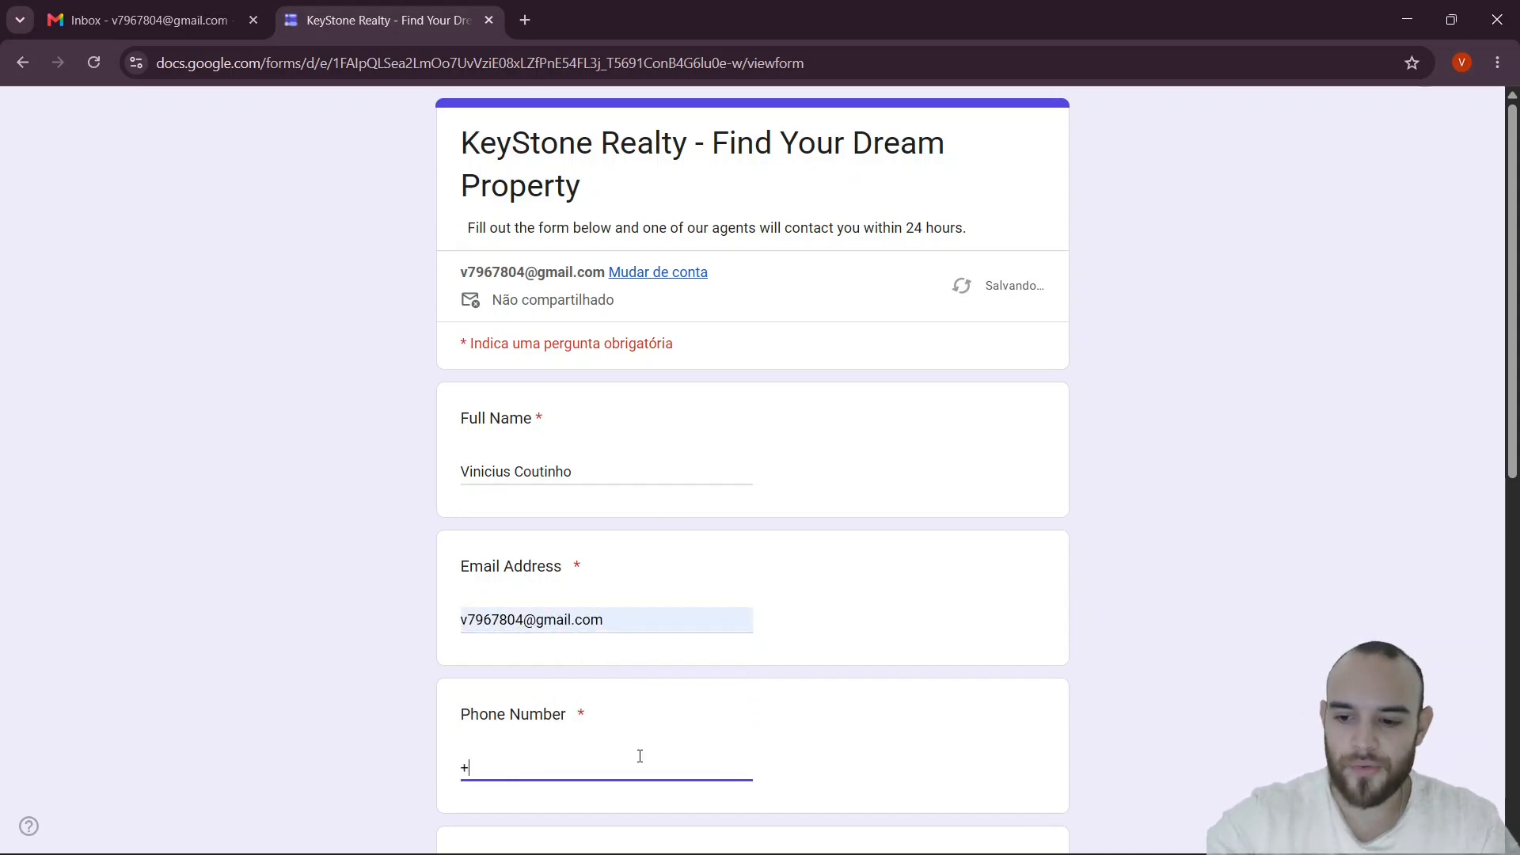
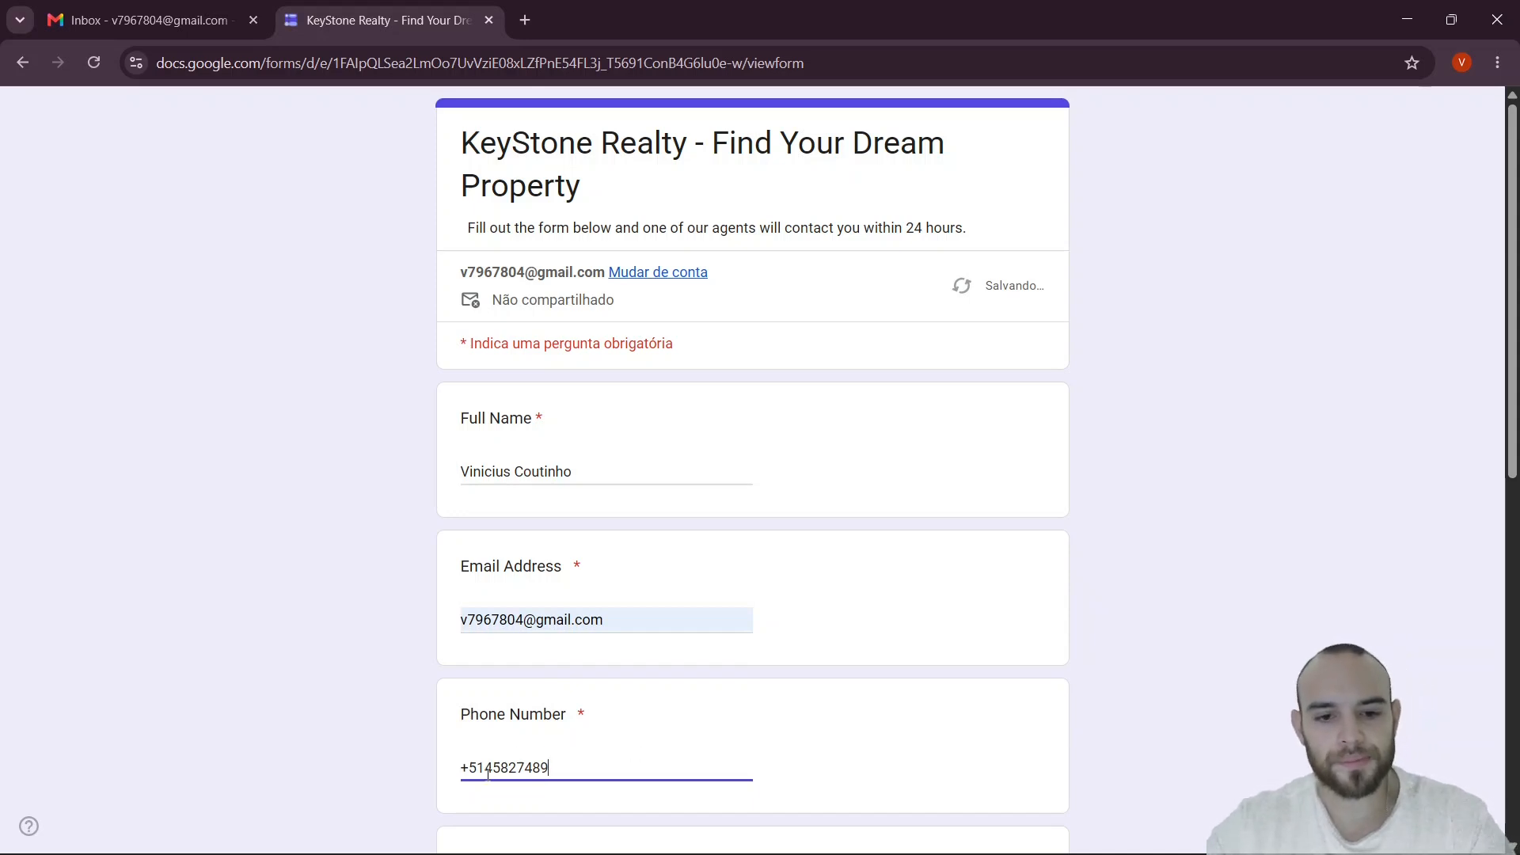
# - Answer Buy, city Tampa and property type Studio, then submit the form
pyautogui.scroll(-2, 559, 752)
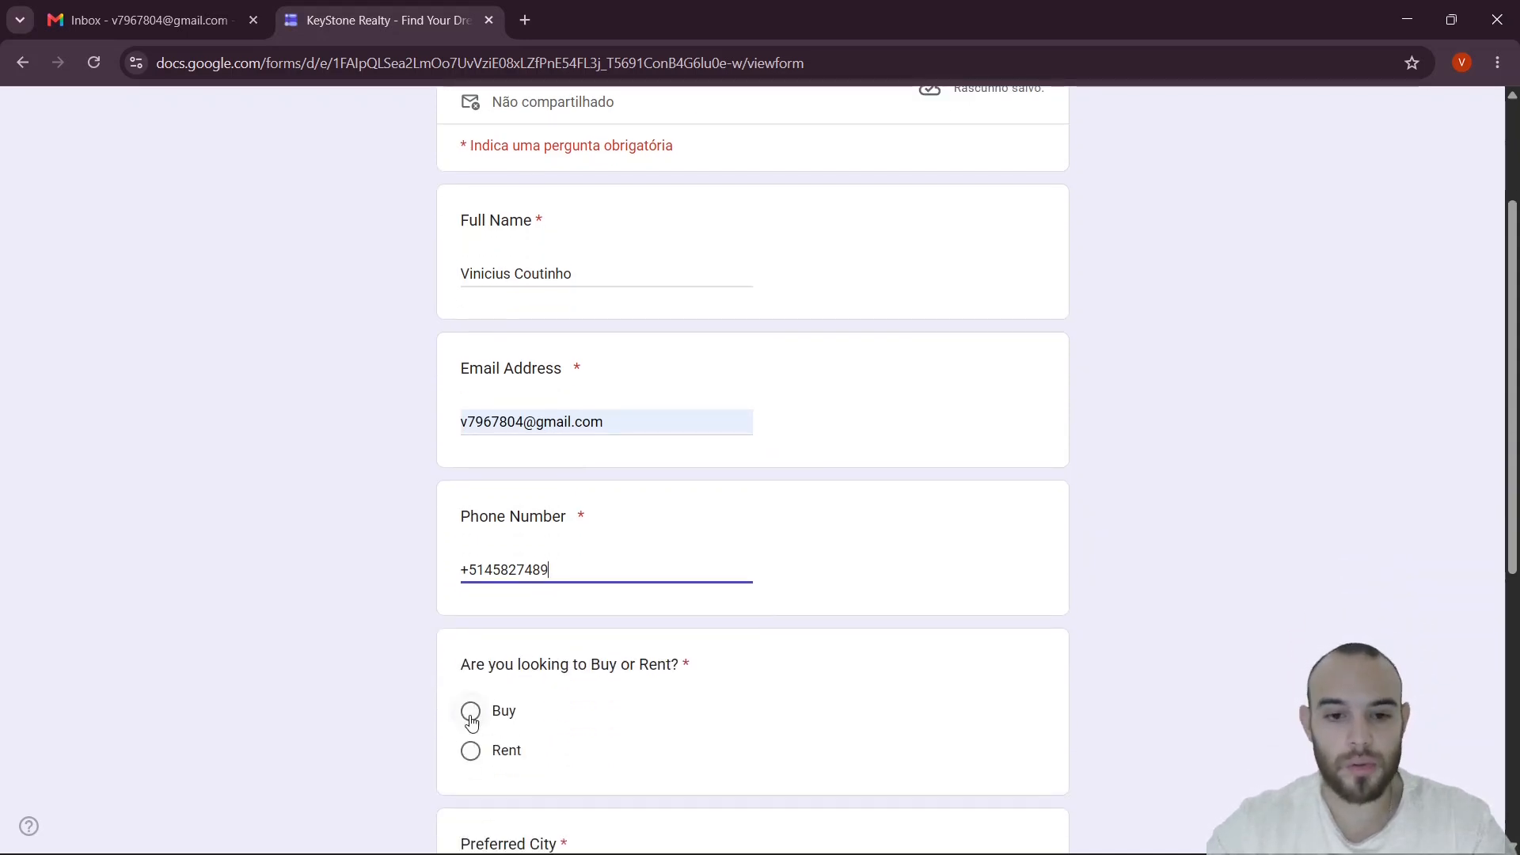
pyautogui.click(471, 712)
pyautogui.scroll(-2, 601, 454)
pyautogui.scroll(-1, 601, 453)
pyautogui.click(595, 600)
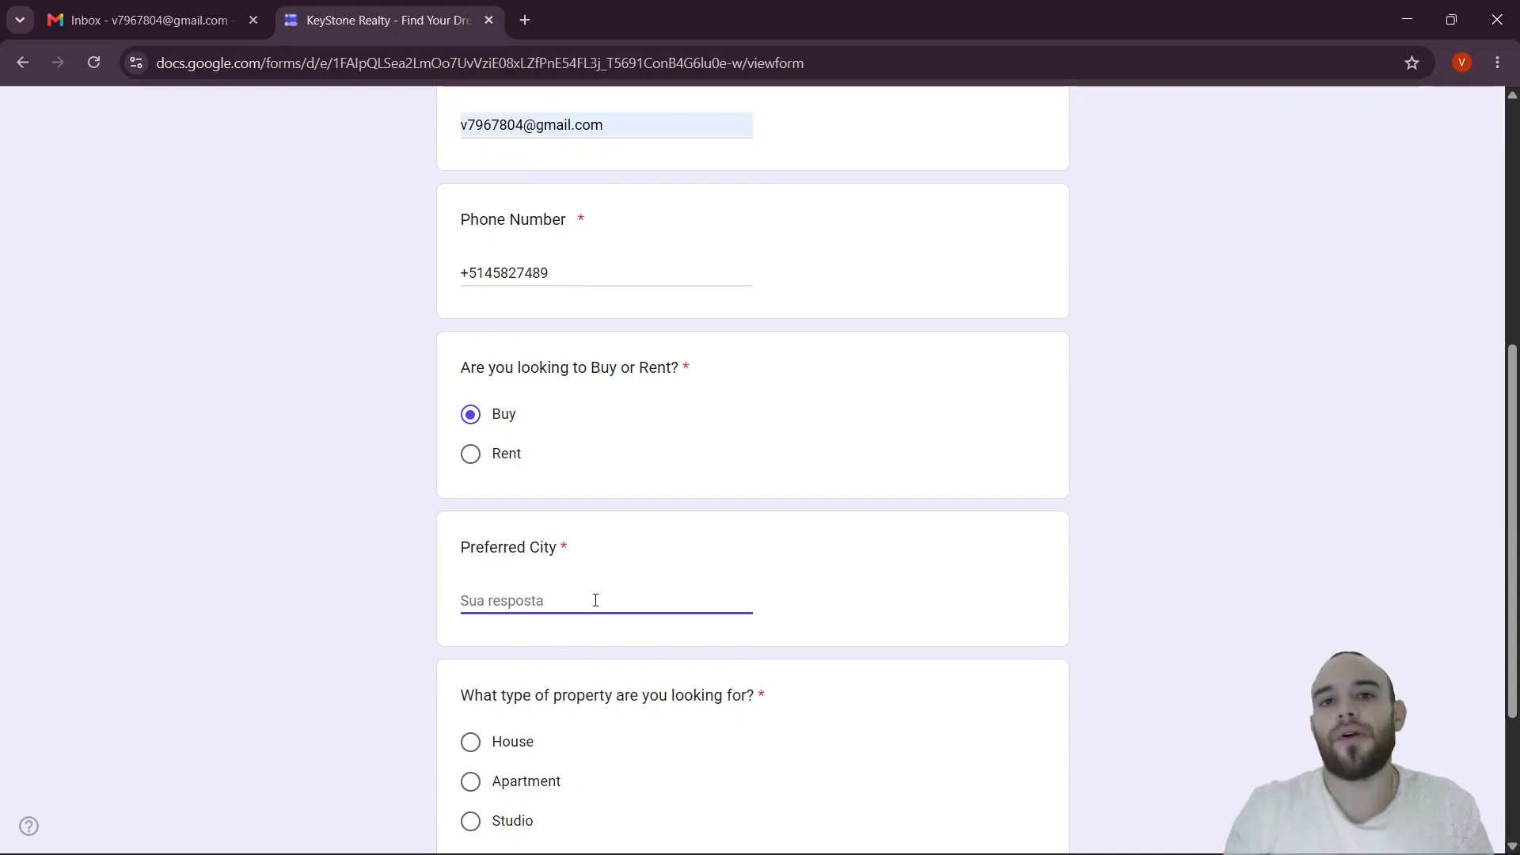
pyautogui.write('Tam')
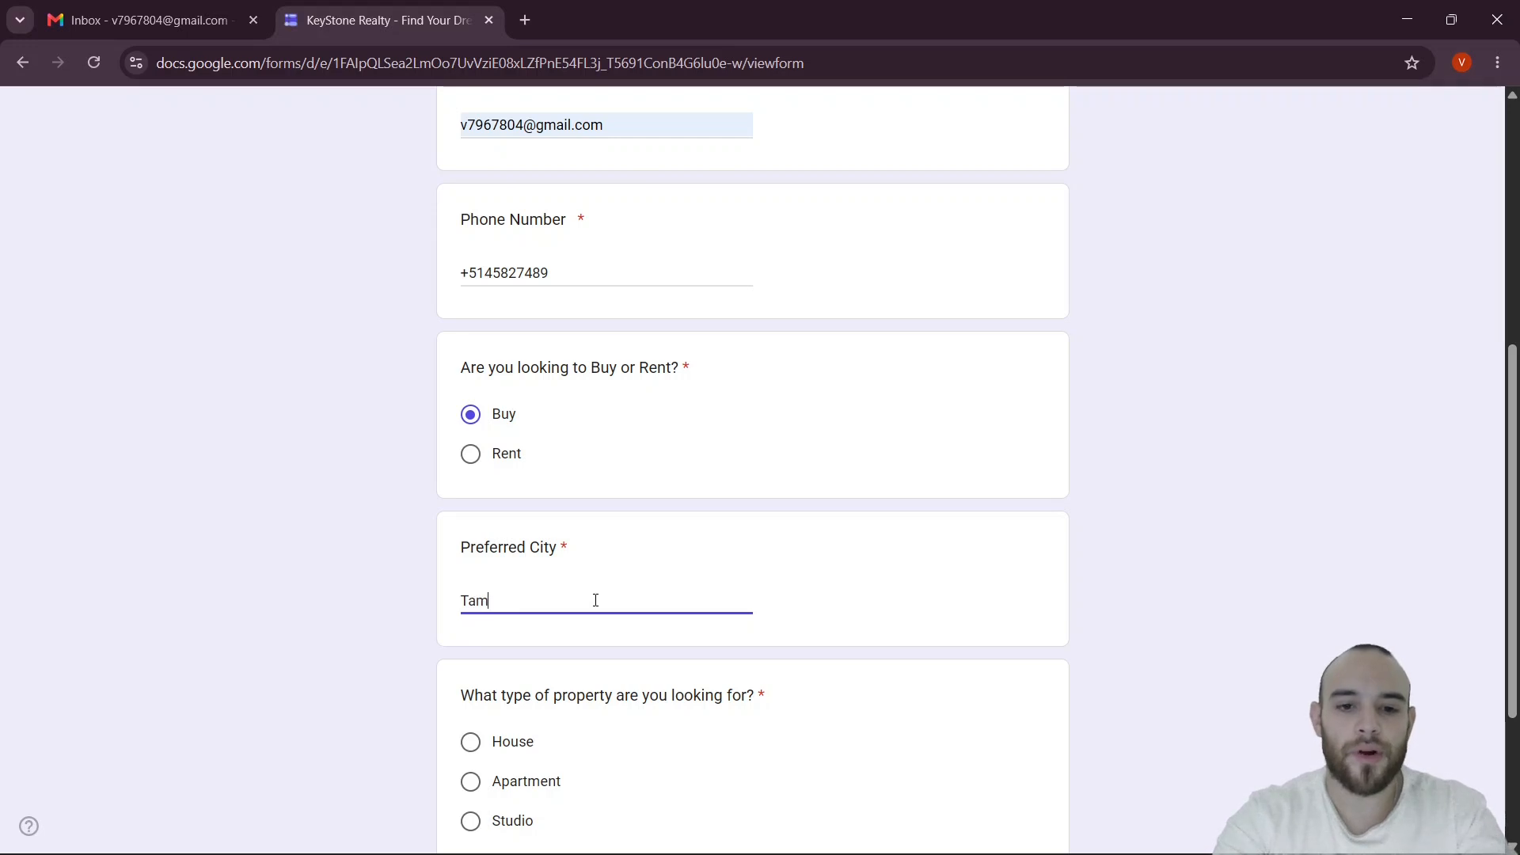
pyautogui.write('a')
pyautogui.press('BackSpace')
pyautogui.write('pa')
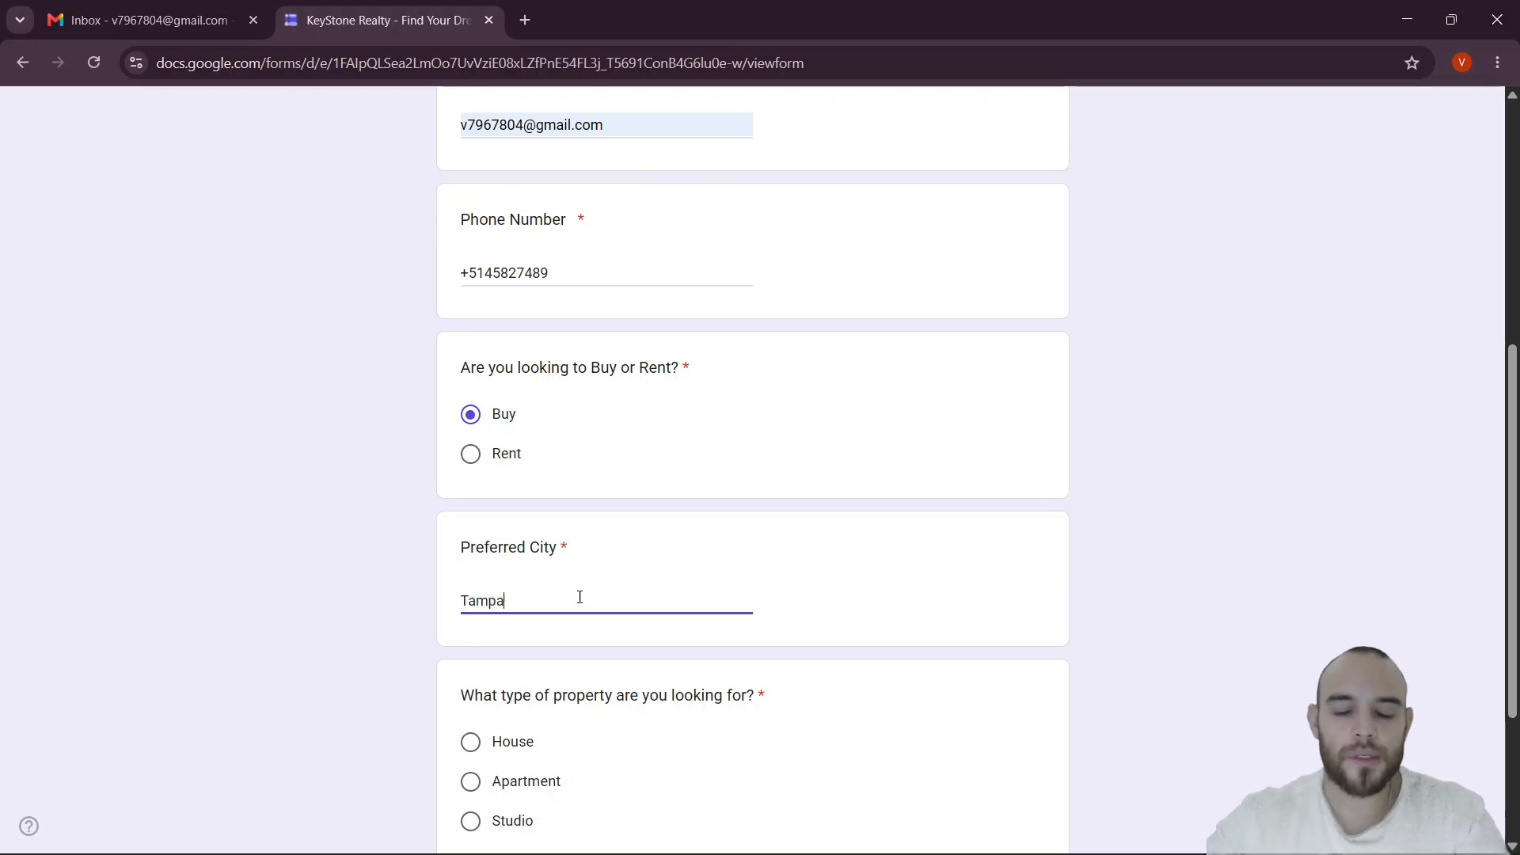
pyautogui.scroll(-2, 554, 633)
pyautogui.click(470, 624)
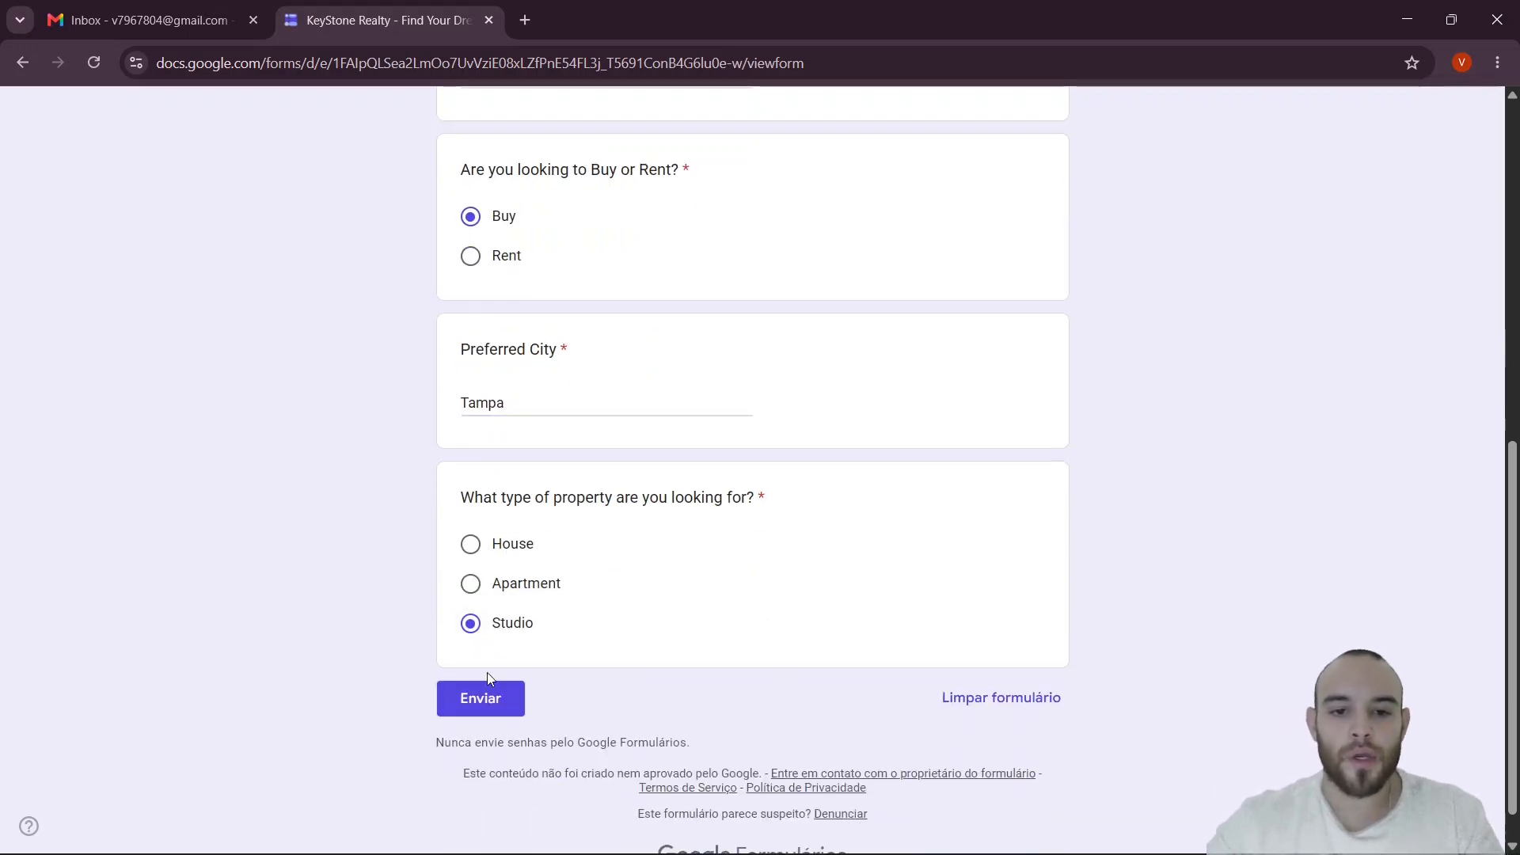
pyautogui.click(488, 698)
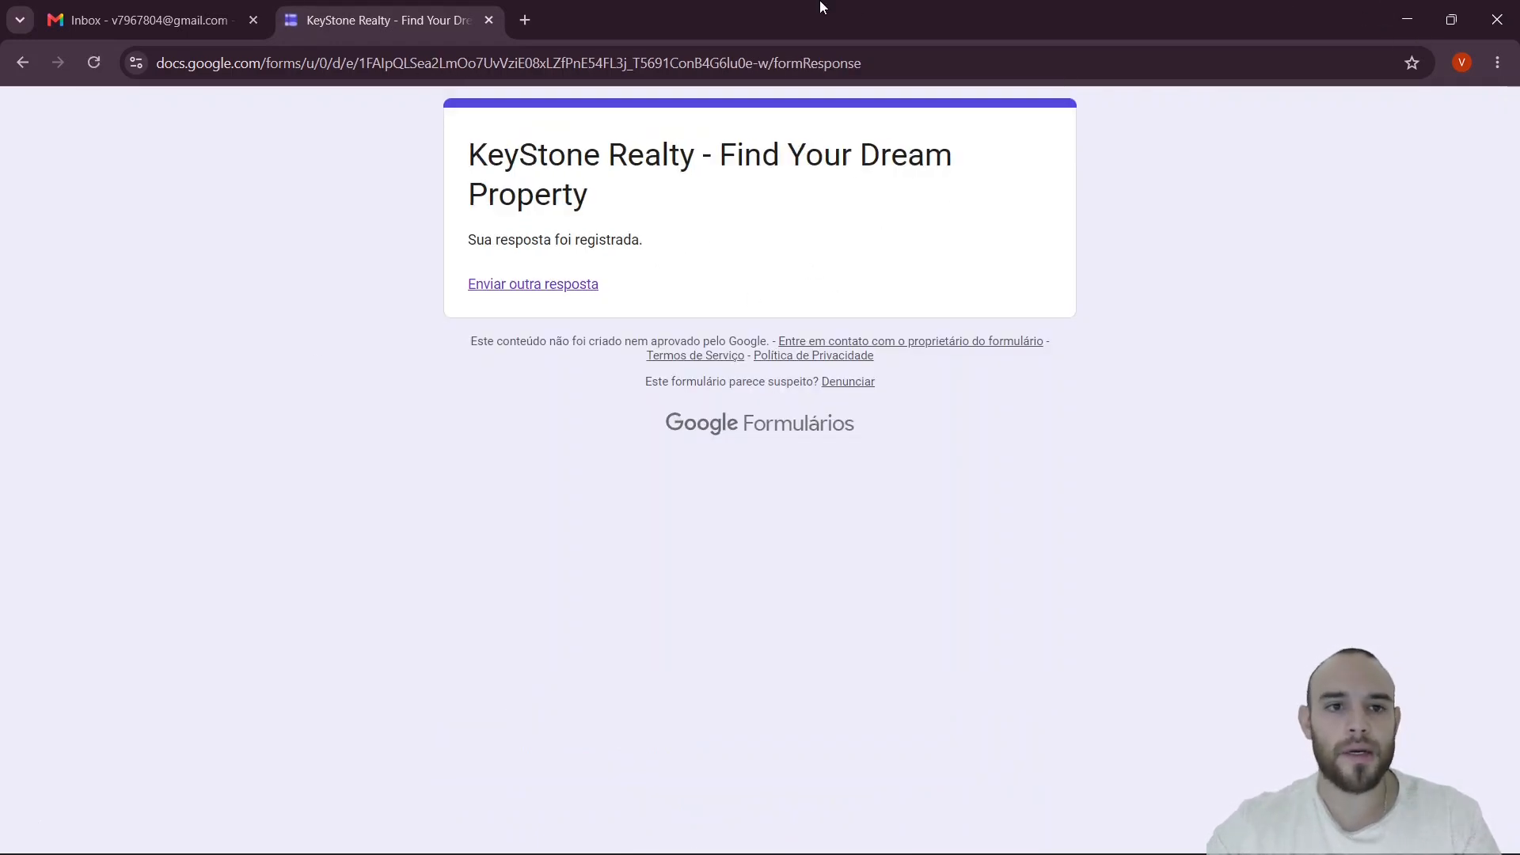
pyautogui.click(148, 20)
# - Refresh Gmail and open the KeyStone Realty thank-you email, marking Tampa and Studio in its summary
pyautogui.click(89, 69)
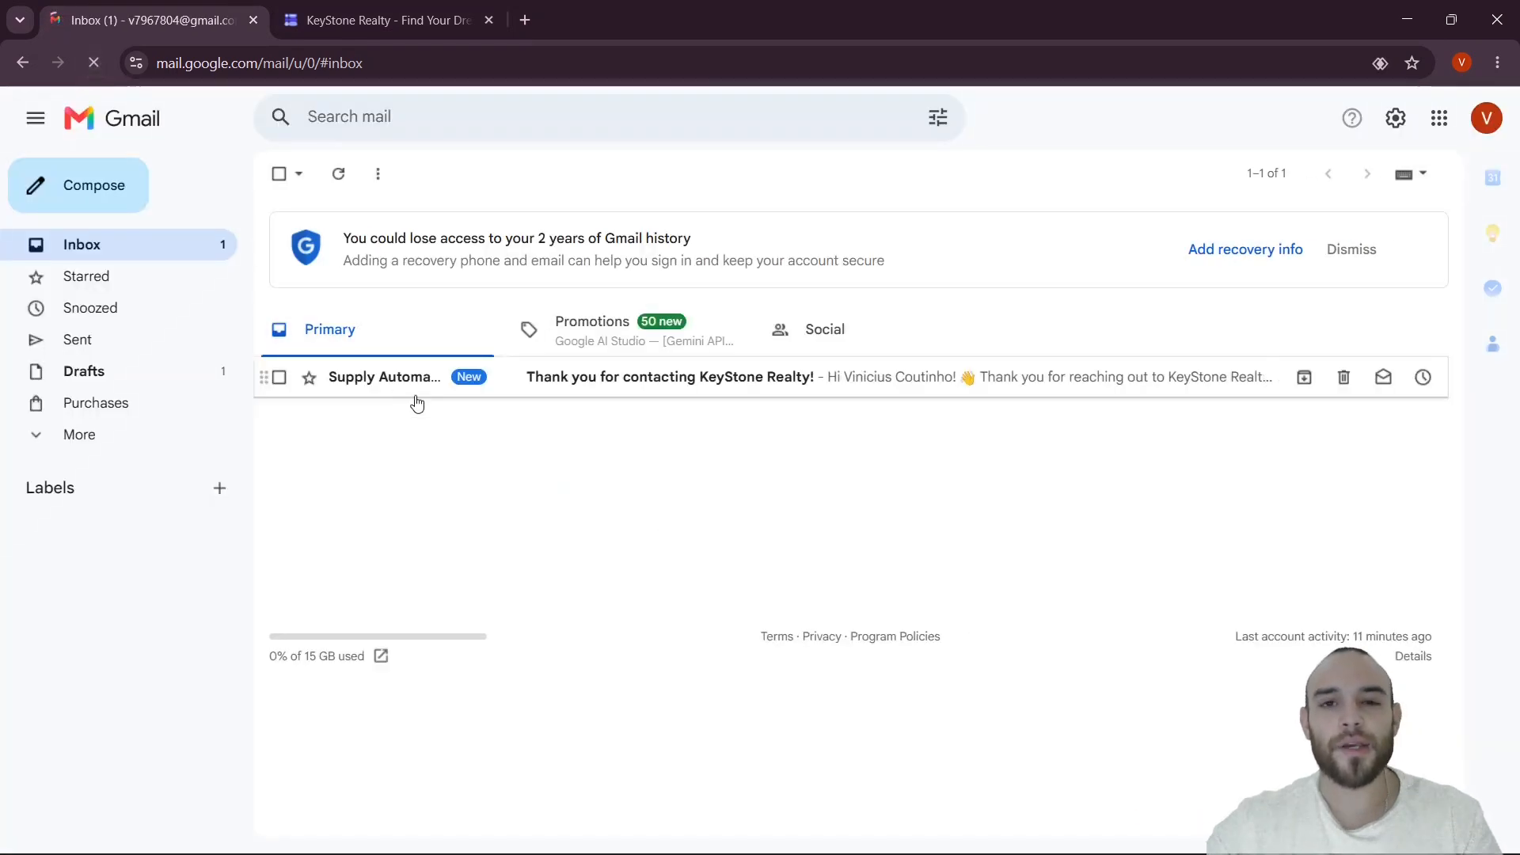
pyautogui.click(408, 381)
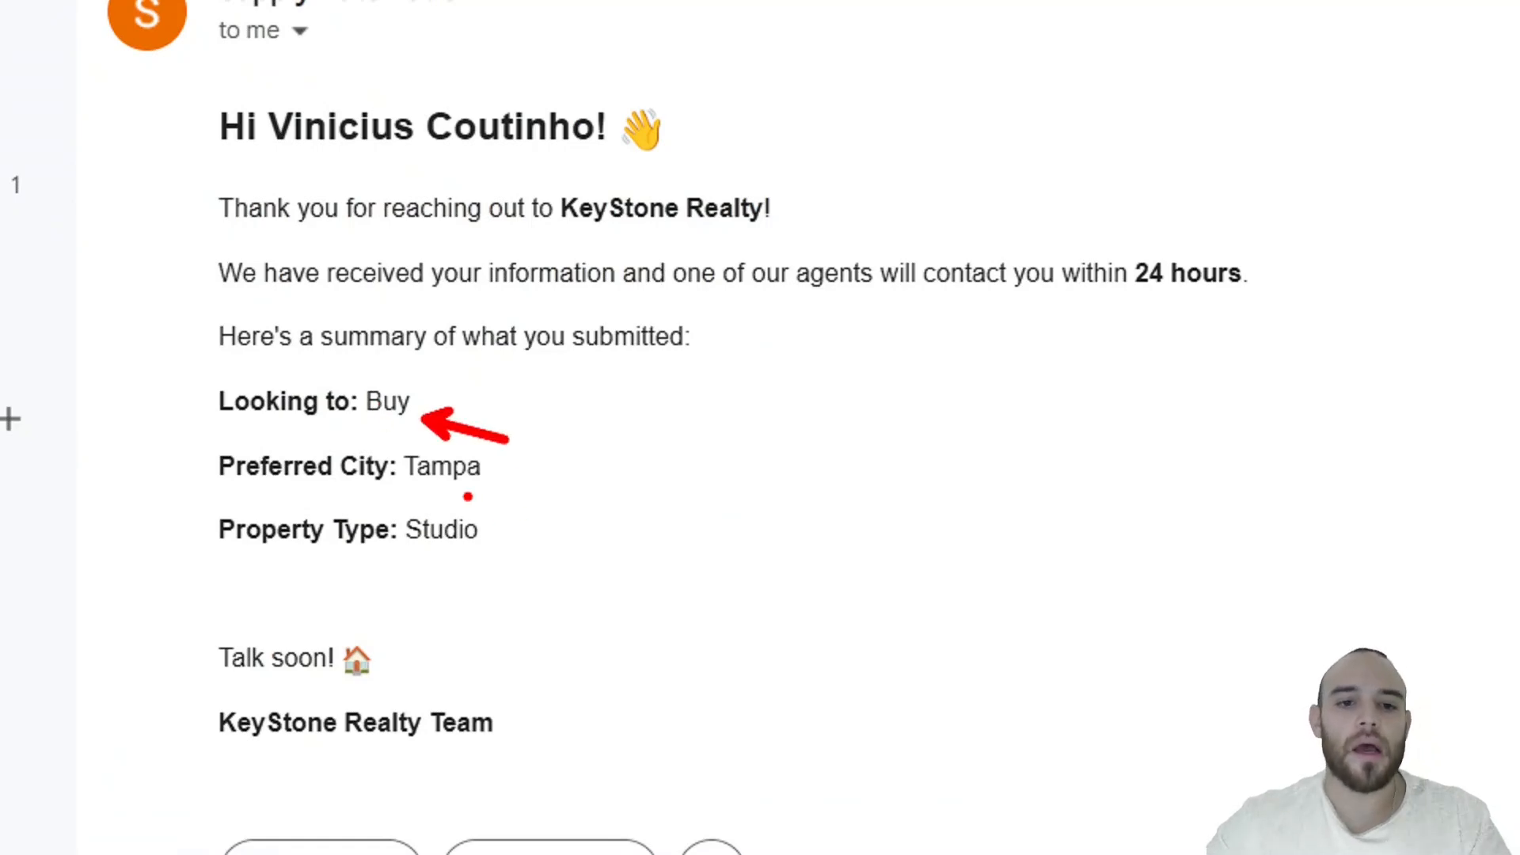
pyautogui.moveTo(411, 485); pyautogui.dragTo(529, 485)
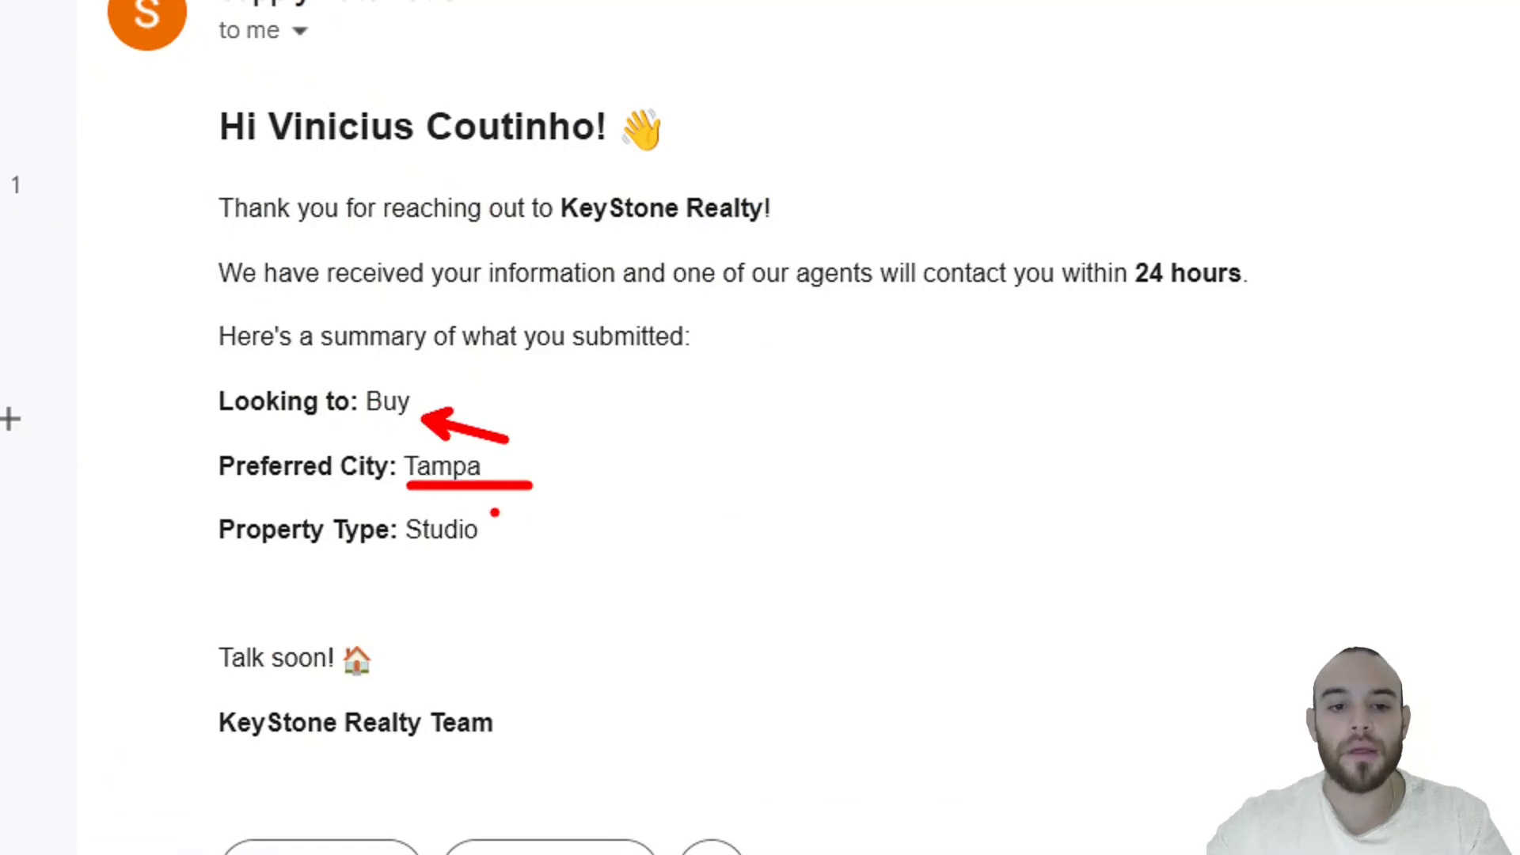
pyautogui.moveTo(460, 552); pyautogui.dragTo(477, 607)
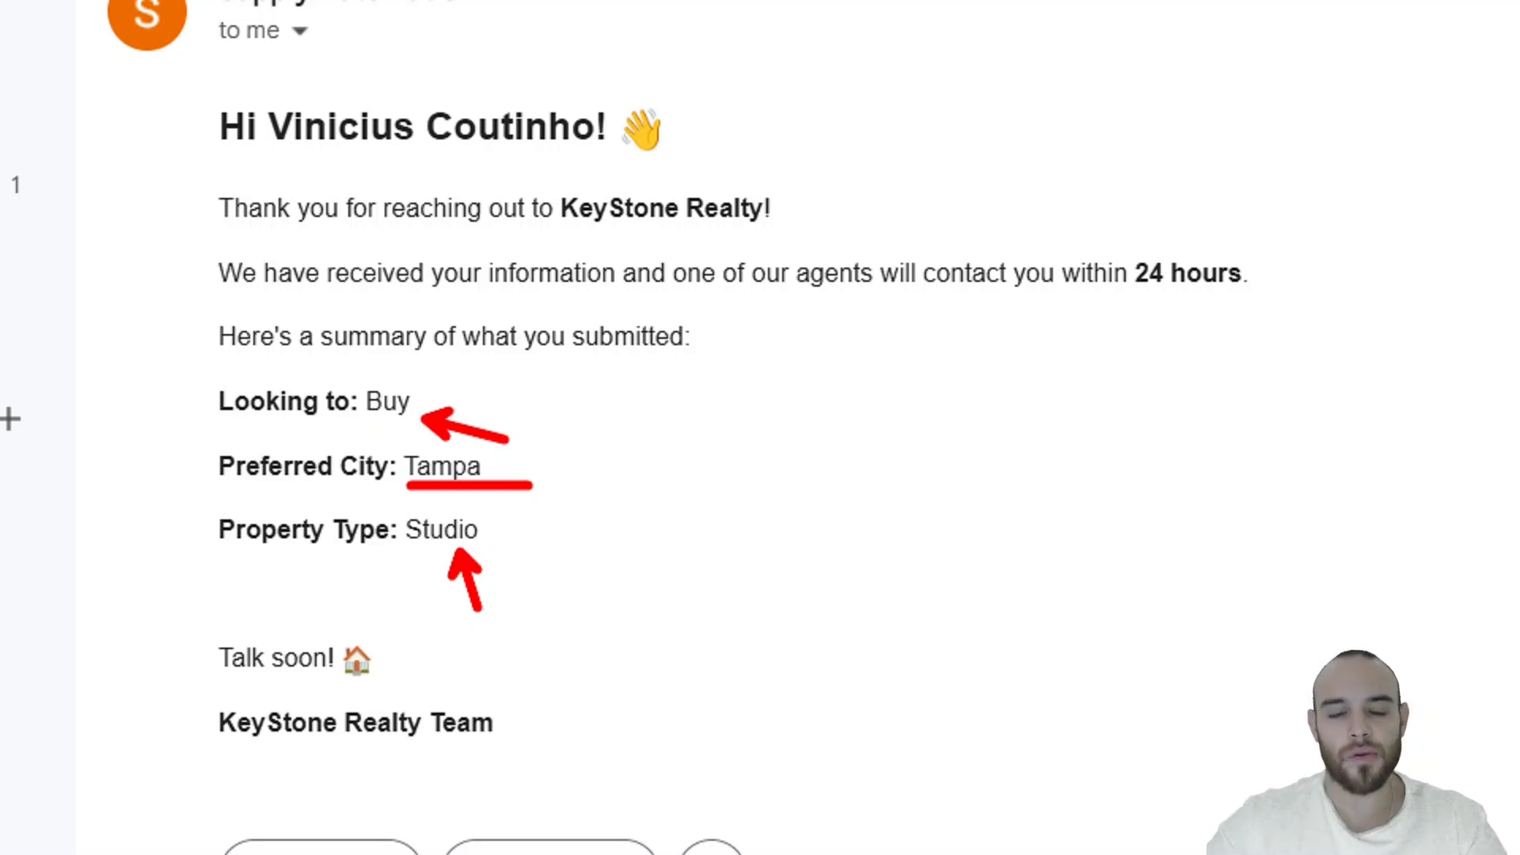
# - In Telegram Web, open the KeyStone Realty bot chat, then move to the BotFather chat
pyautogui.click(1406, 16)
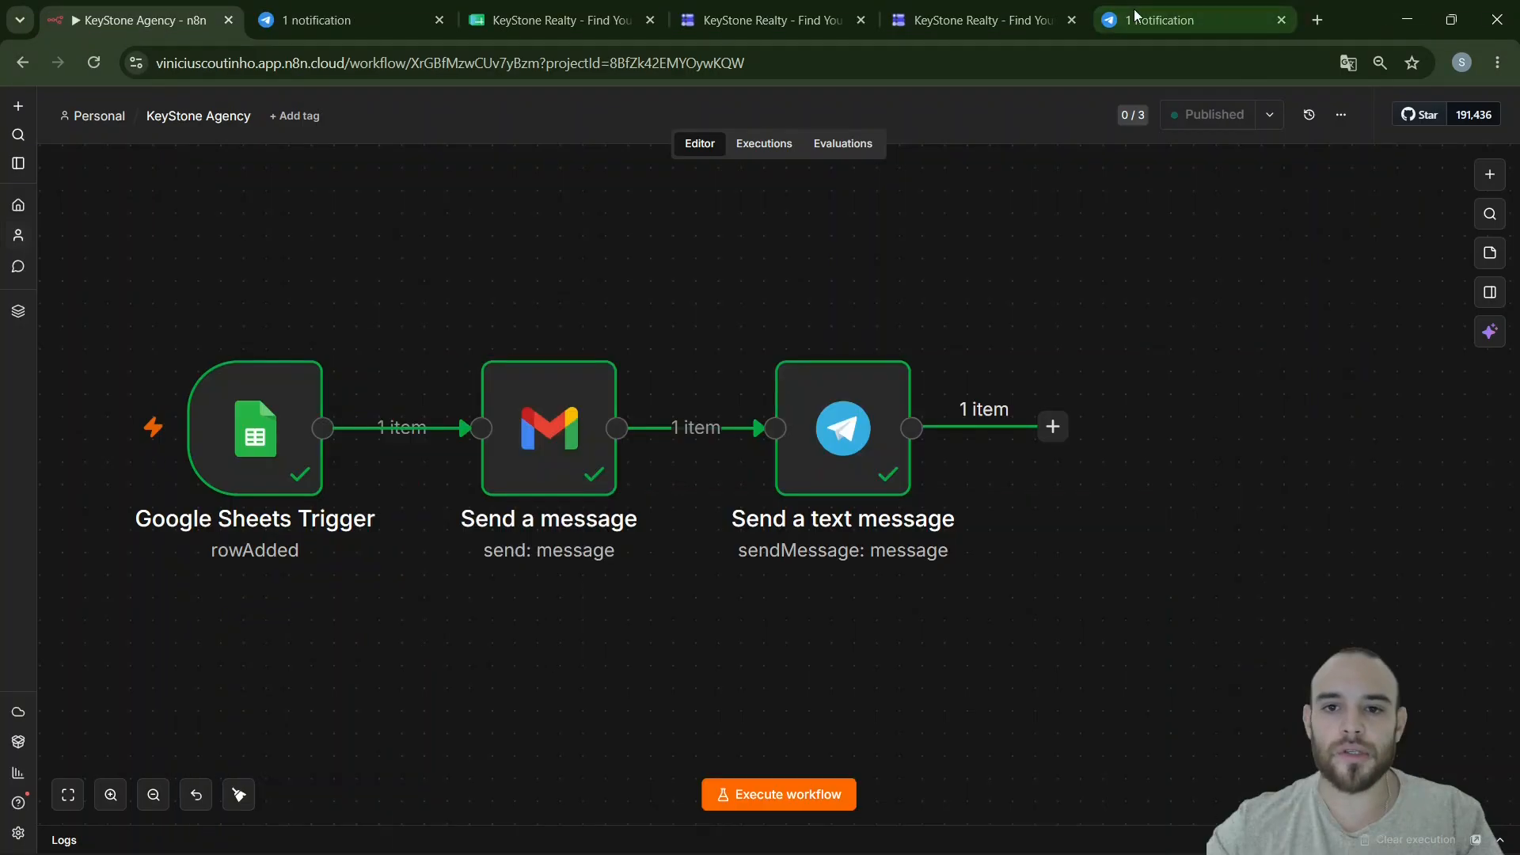
pyautogui.click(1123, 6)
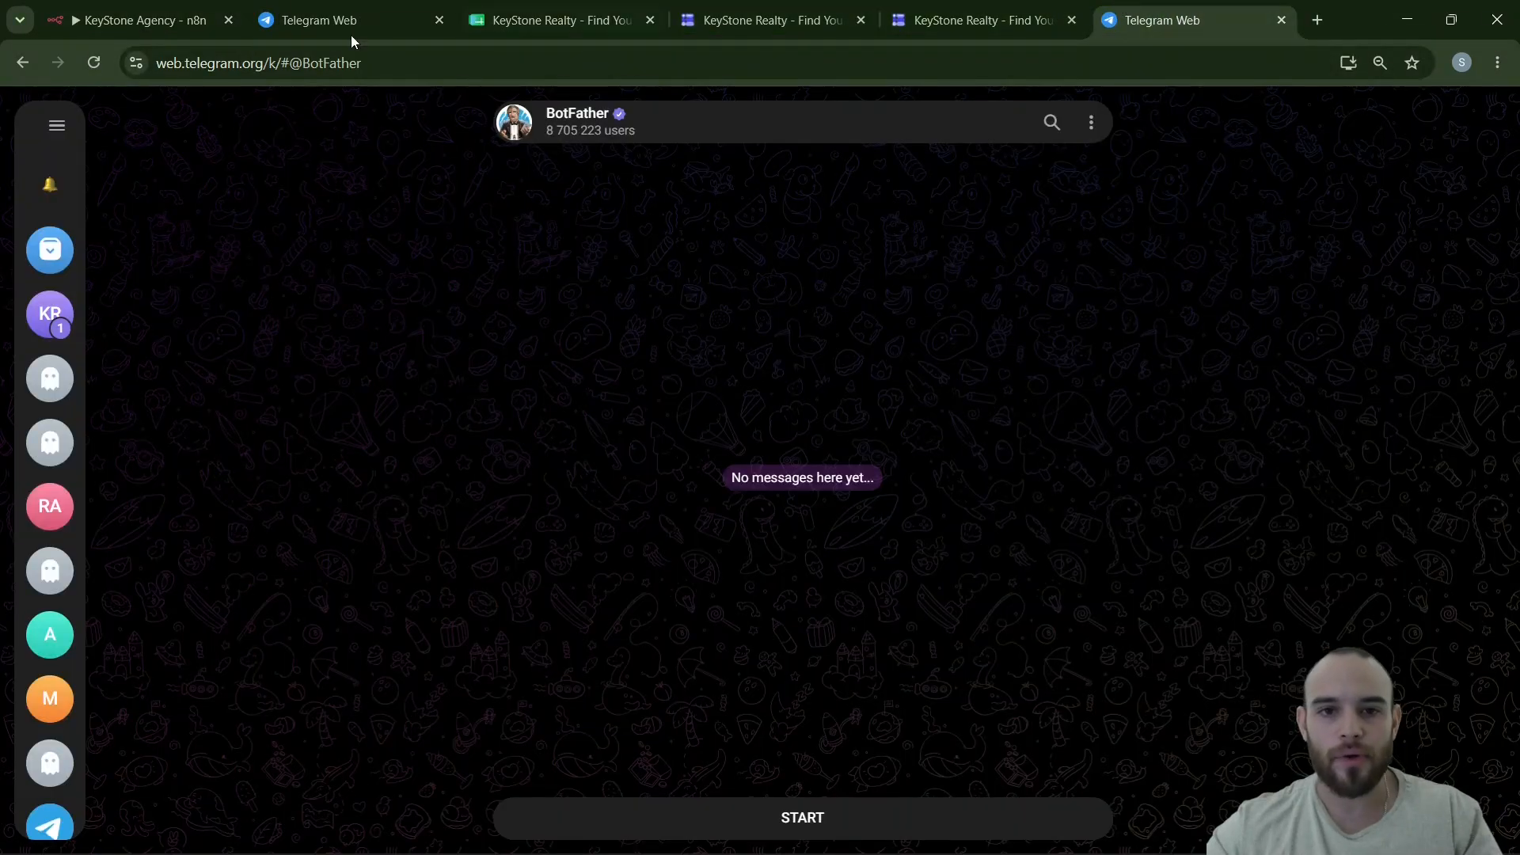
pyautogui.click(43, 301)
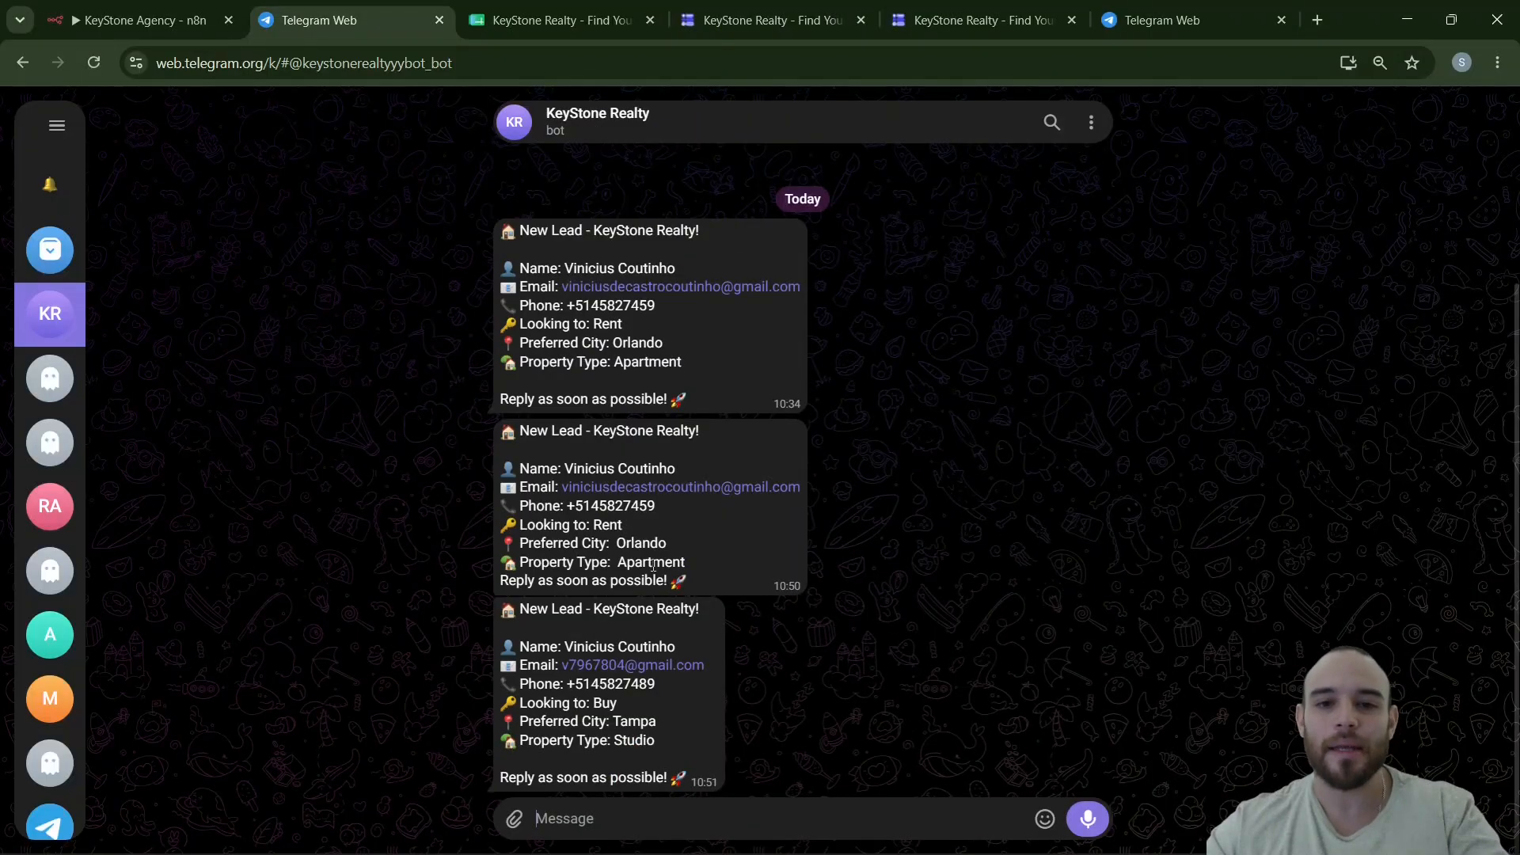
pyautogui.doubleClick(647, 277)
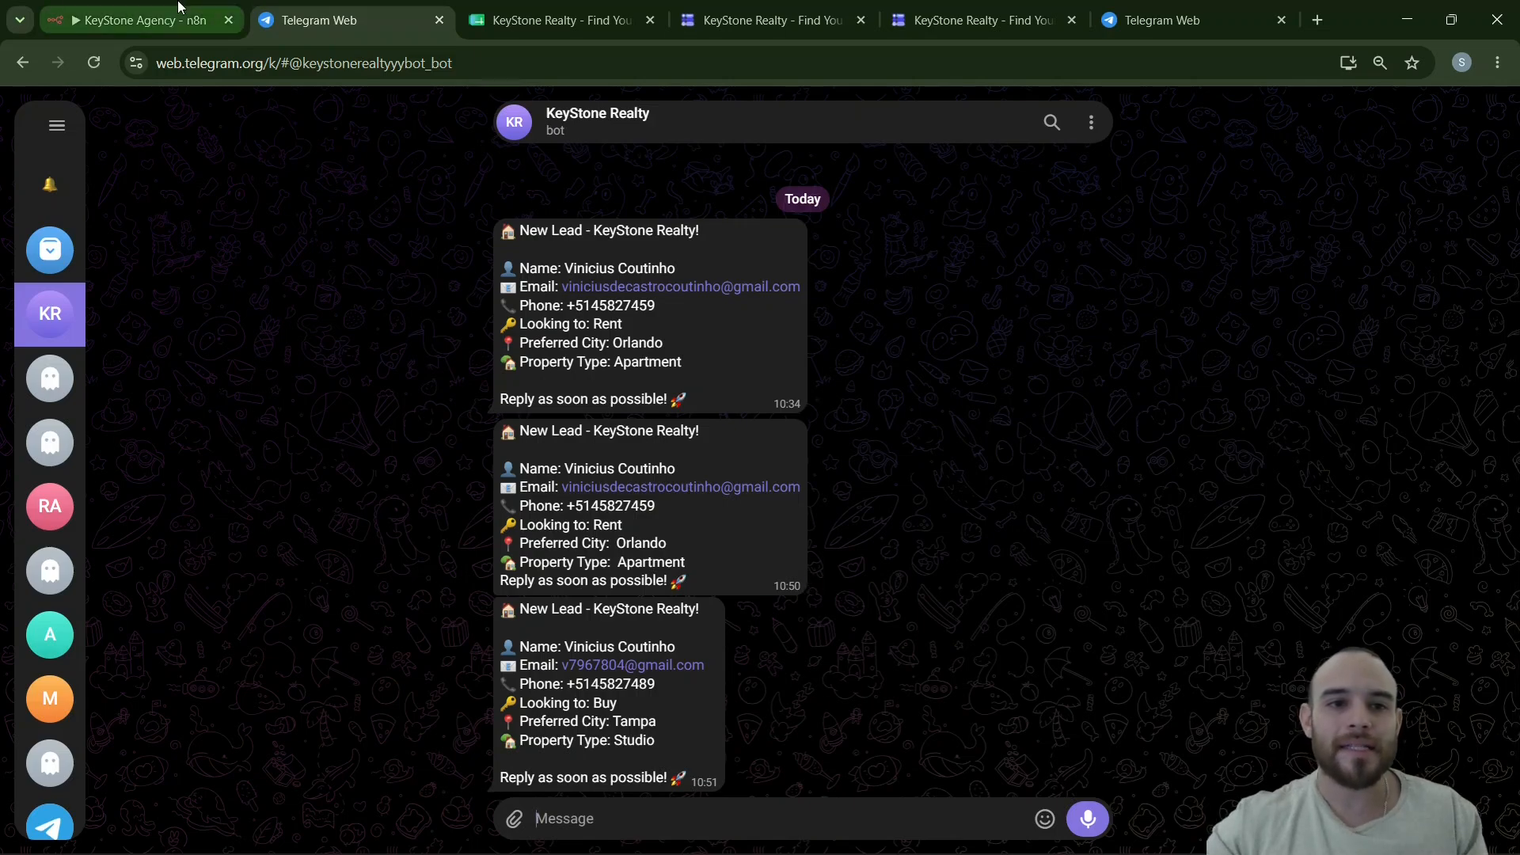
pyautogui.moveTo(181, 9)
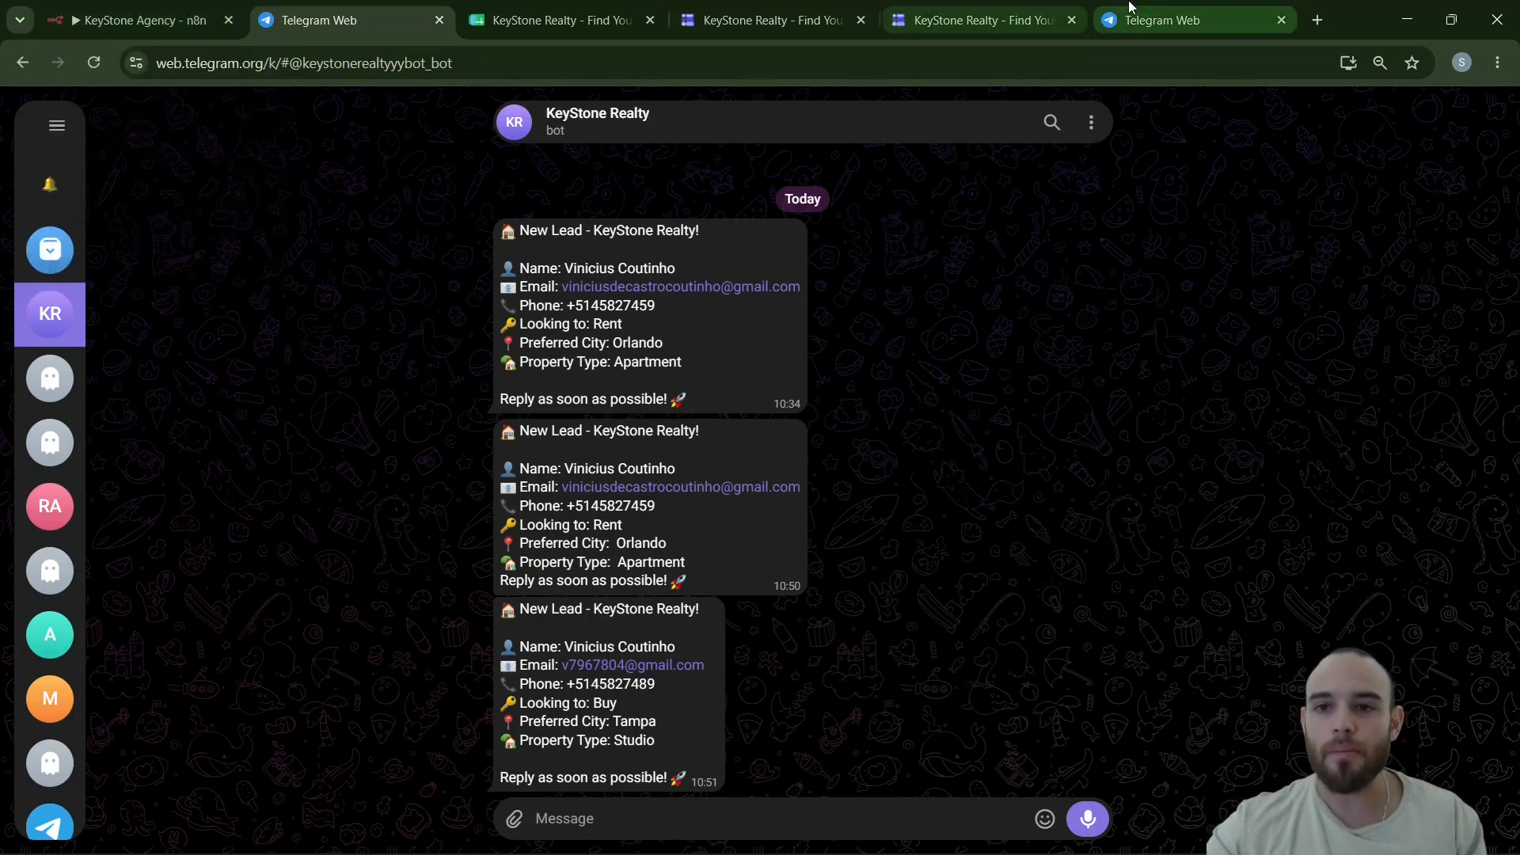
pyautogui.click(1172, 20)
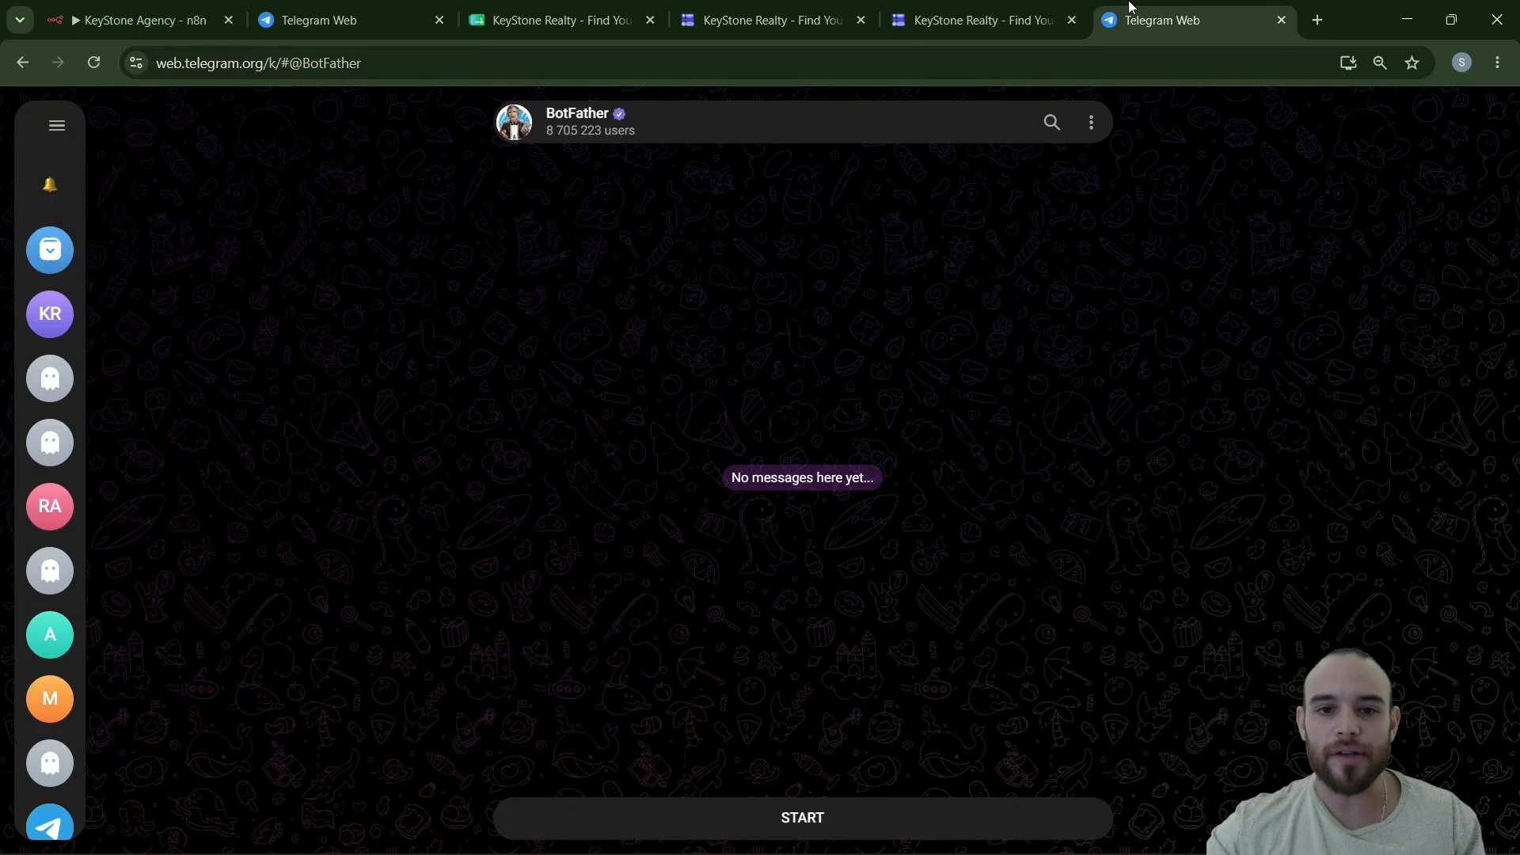
# - Start BotFather and send /newbot so it asks for a bot name
pyautogui.click(803, 818)
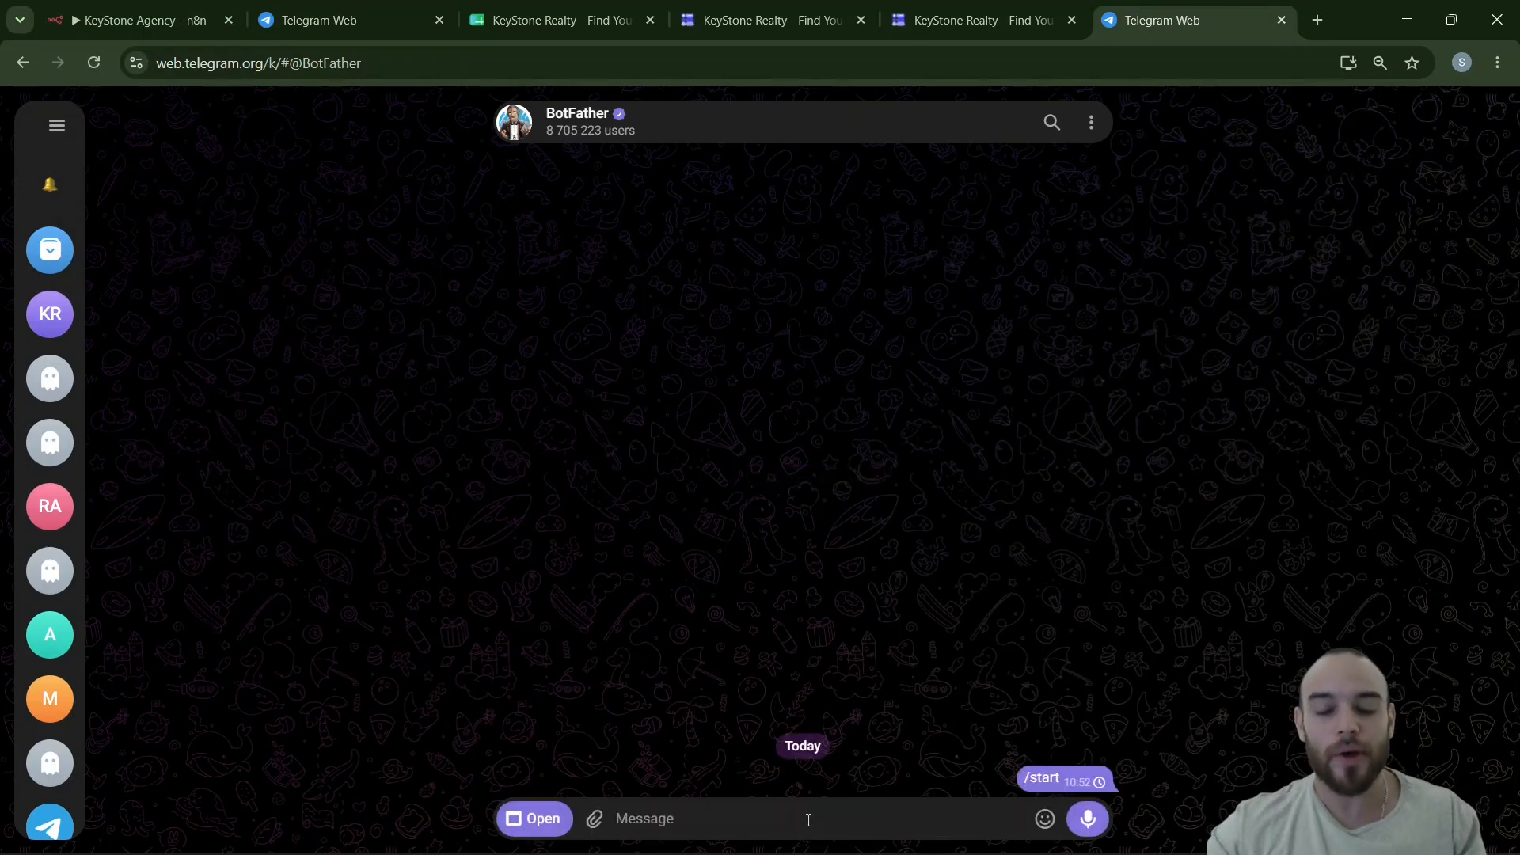
pyautogui.scroll(2, 554, 372)
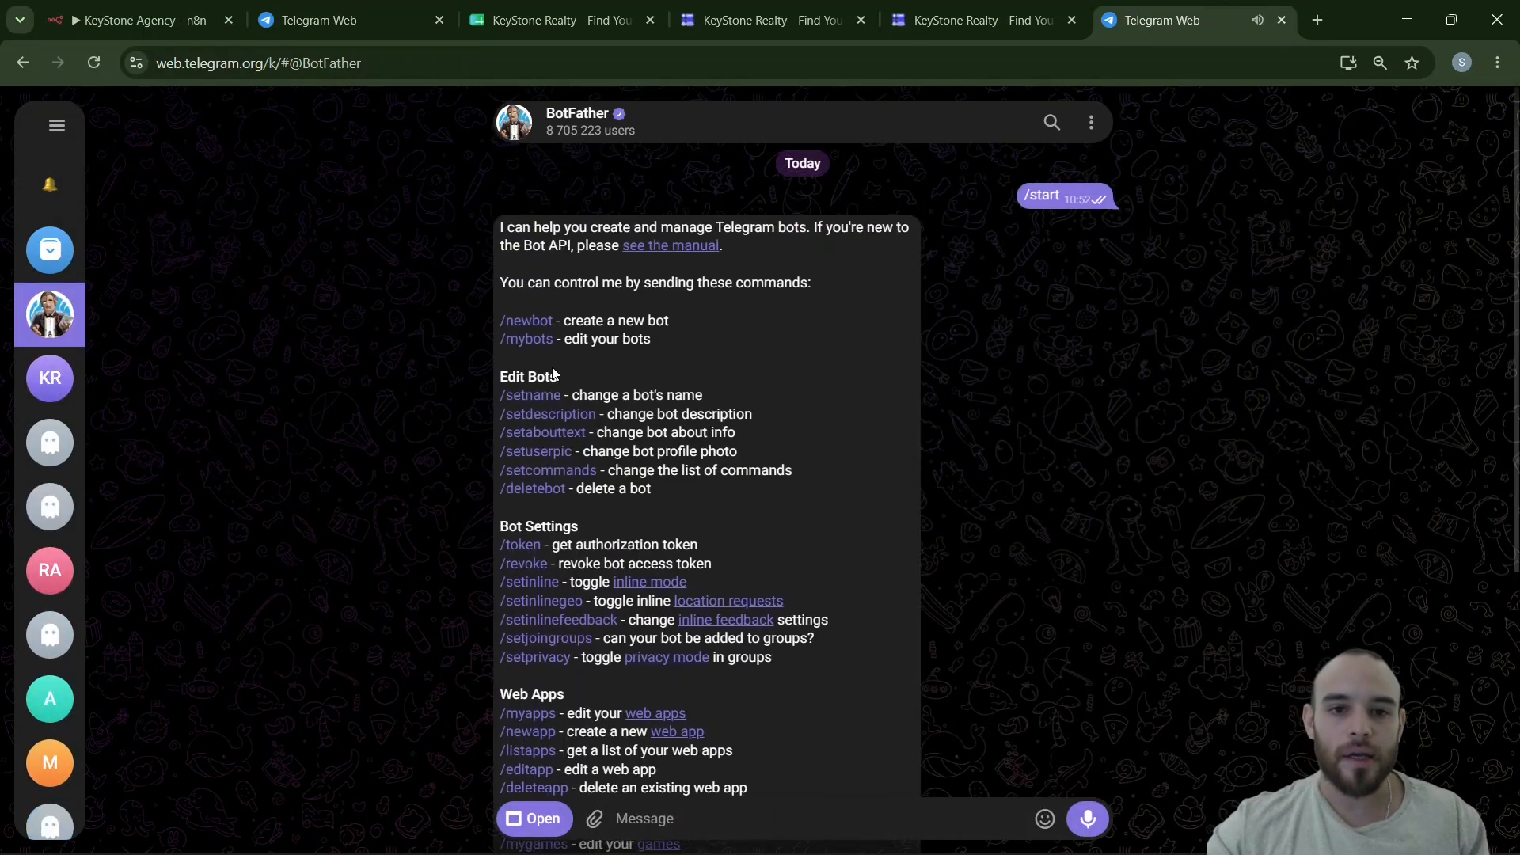
pyautogui.click(529, 321)
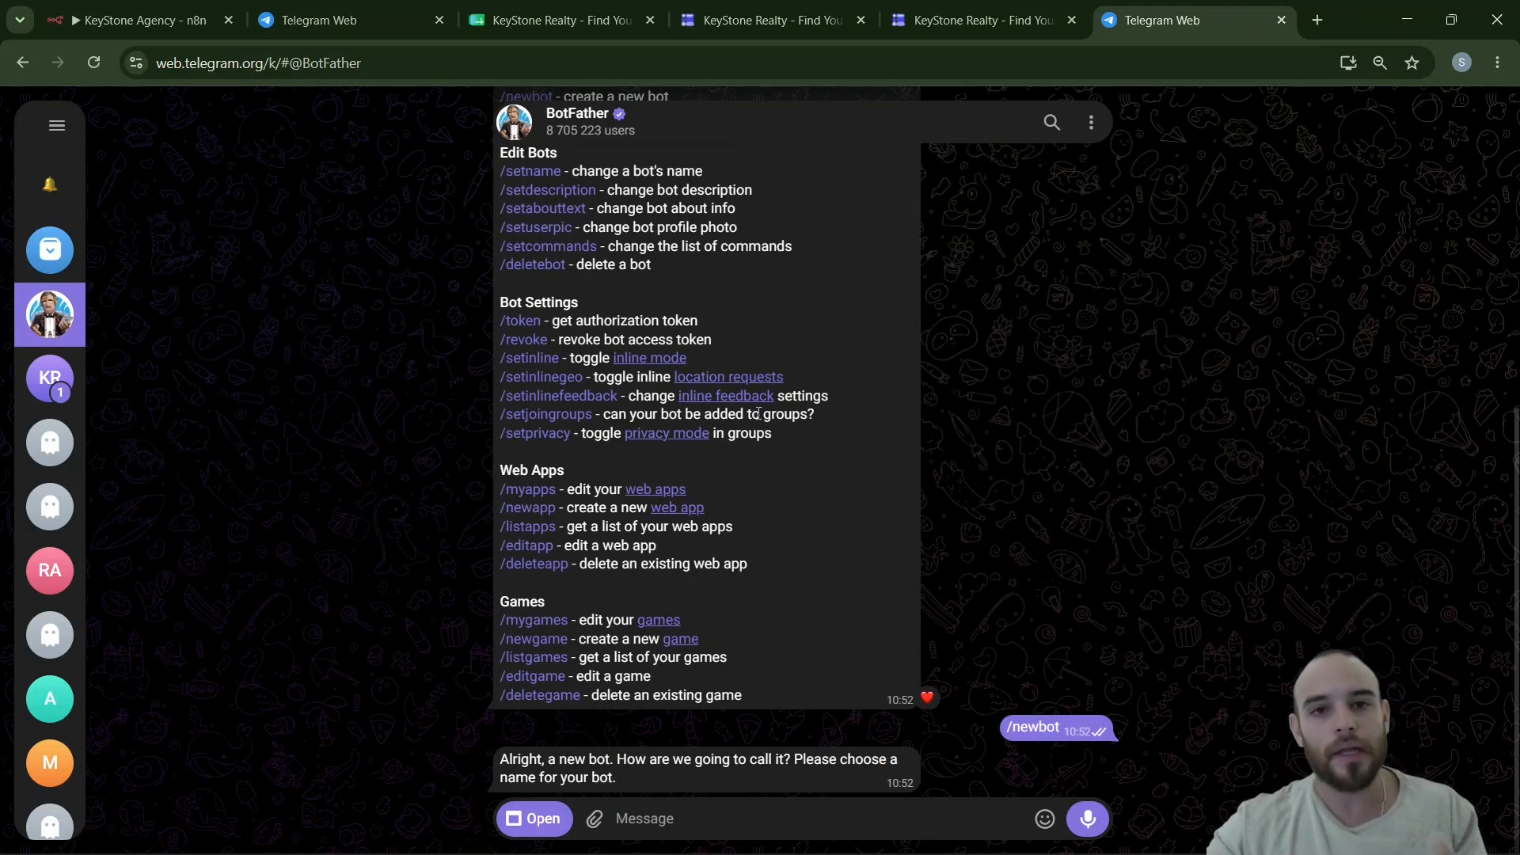
pyautogui.click(104, 8)
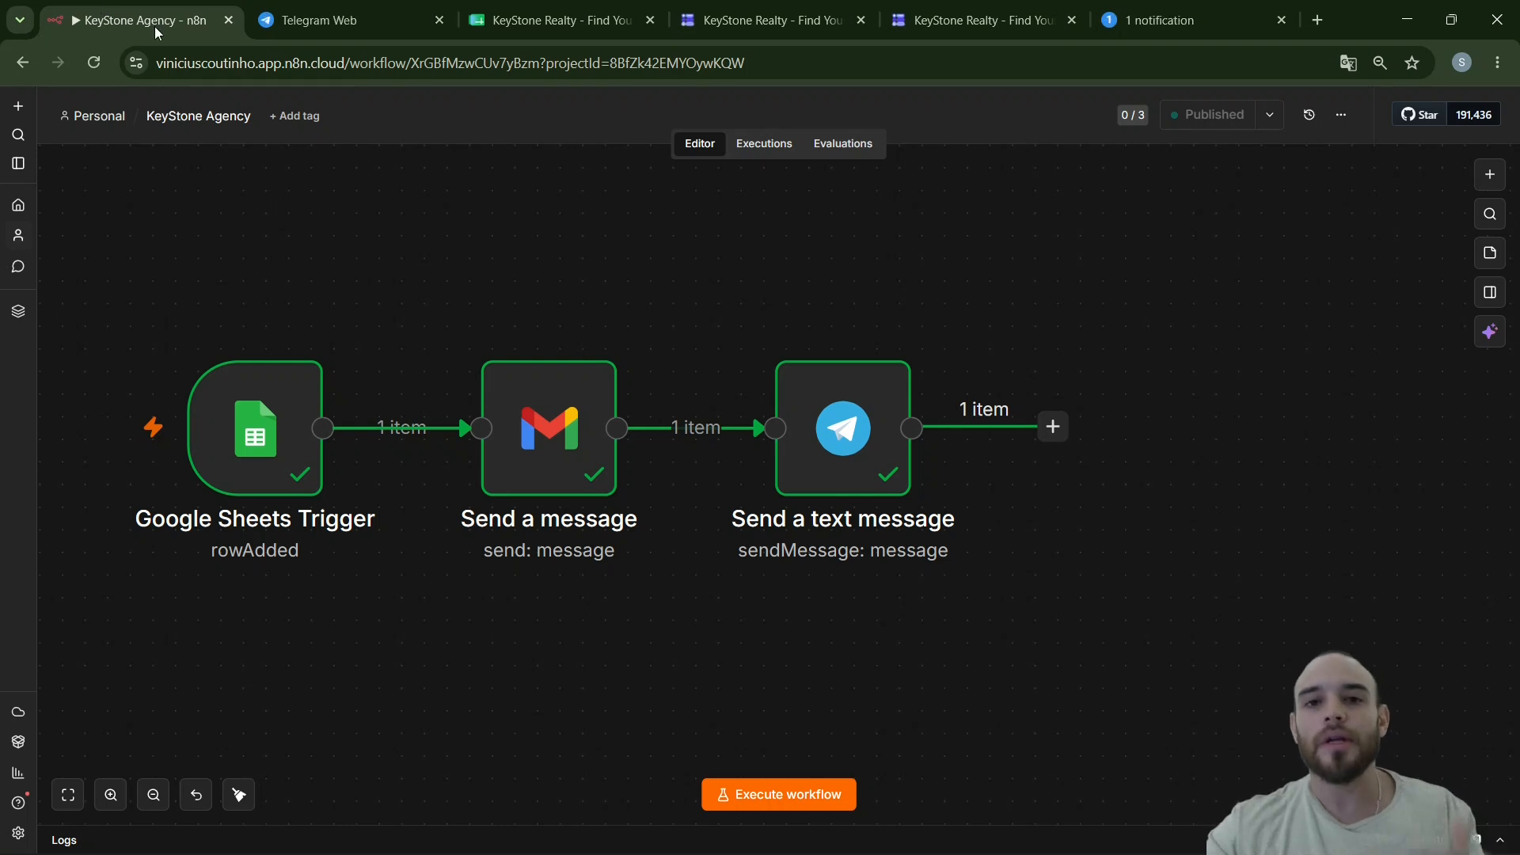